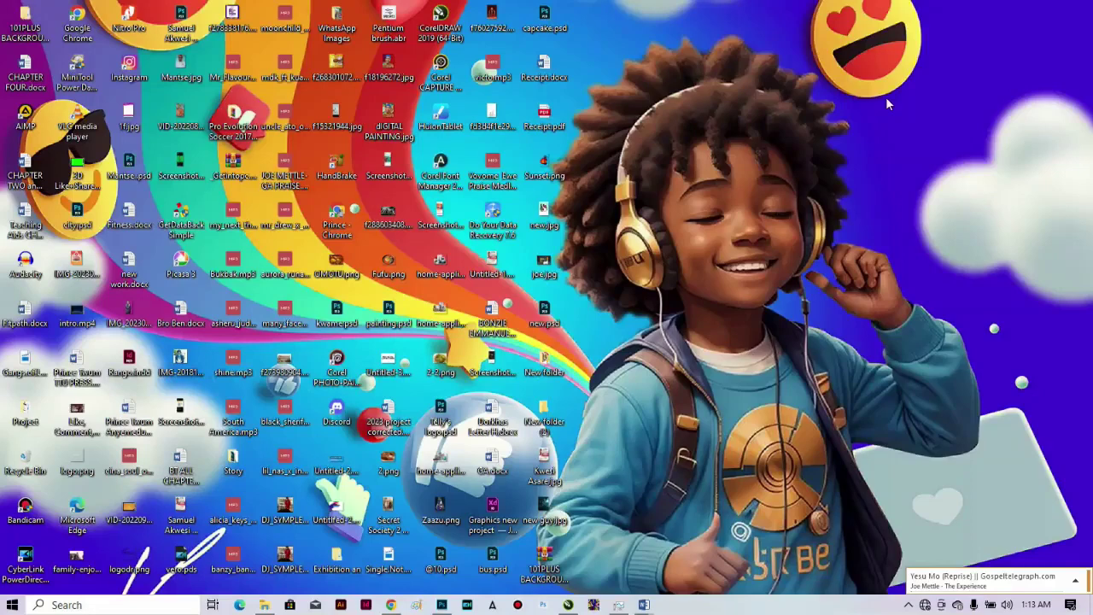
# - Place the ee68a8bc signpost JPEG from 101PLUS BACKGROUNDS onto the blank Benica.psd canvas
pyautogui.click(822, 199)
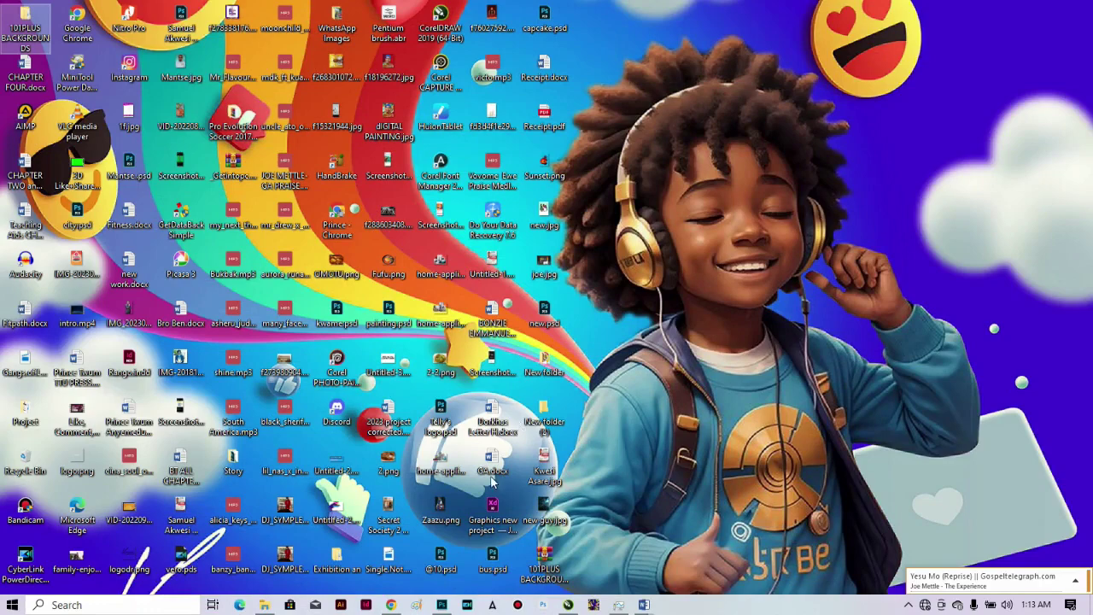
pyautogui.click(441, 605)
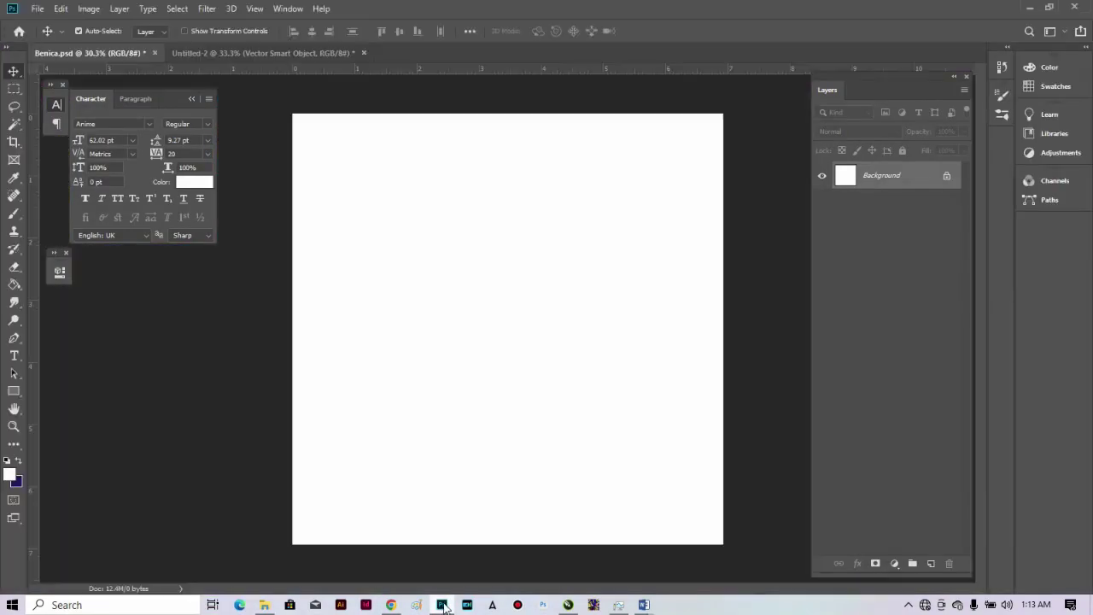
pyautogui.click(220, 54)
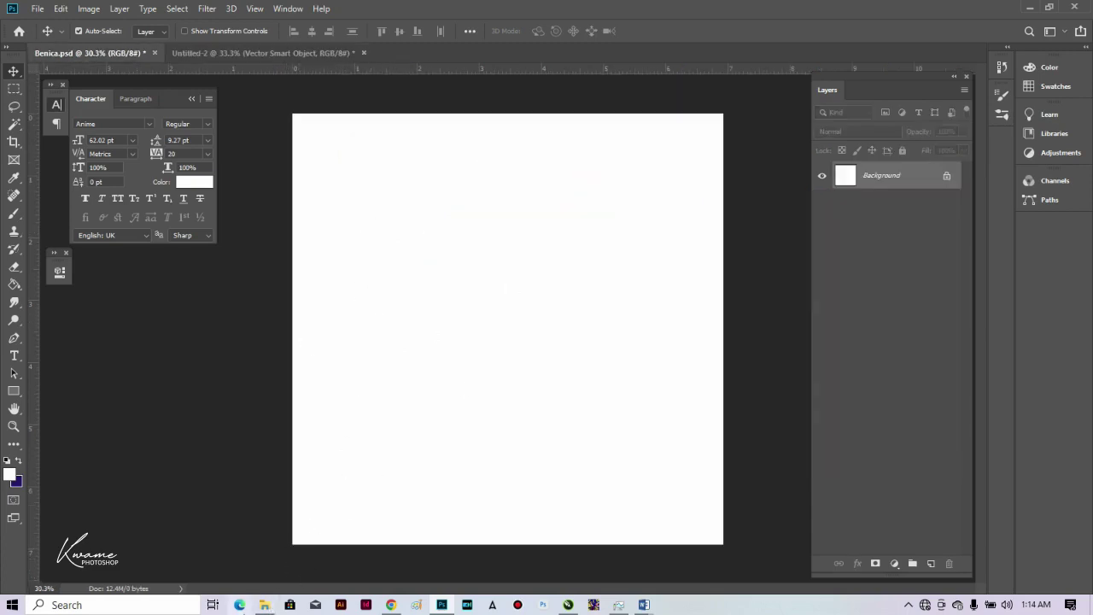
pyautogui.click(264, 605)
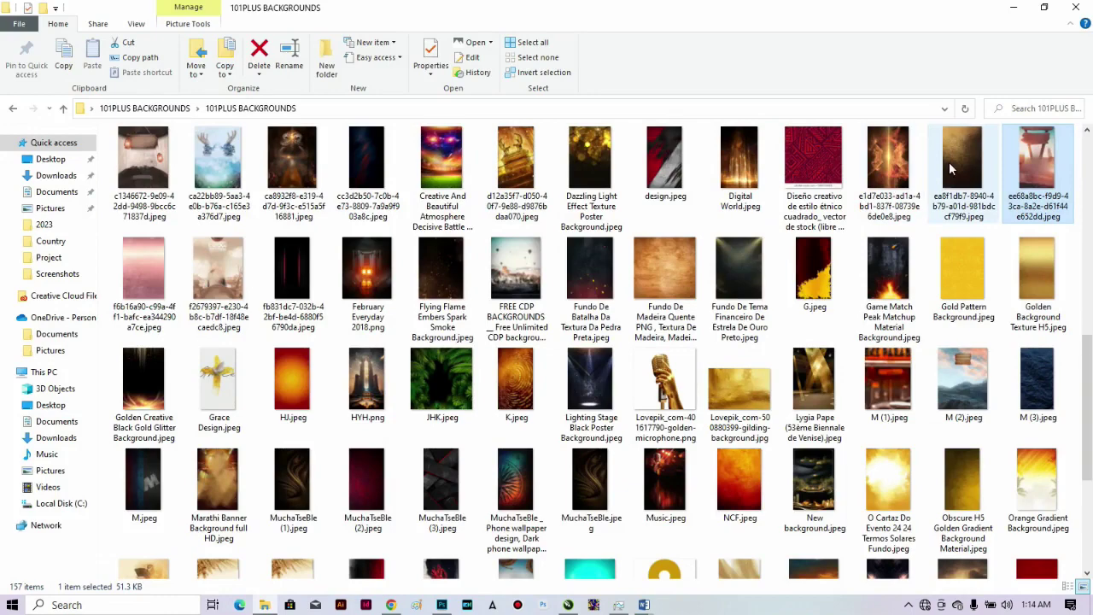
pyautogui.moveTo(1034, 149); pyautogui.dragTo(505, 323)
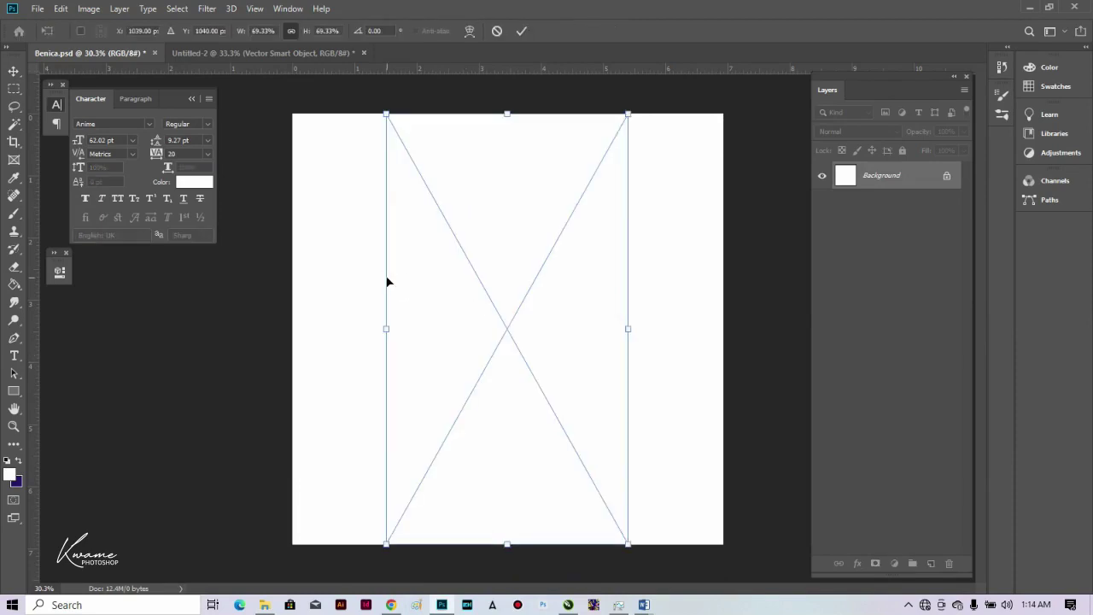
# - Stretch the signpost photo across the canvas, reposition it, and add an empty Layer 1 above it
pyautogui.moveTo(299, 331); pyautogui.dragTo(284, 329)
pyautogui.moveTo(630, 328); pyautogui.dragTo(708, 317)
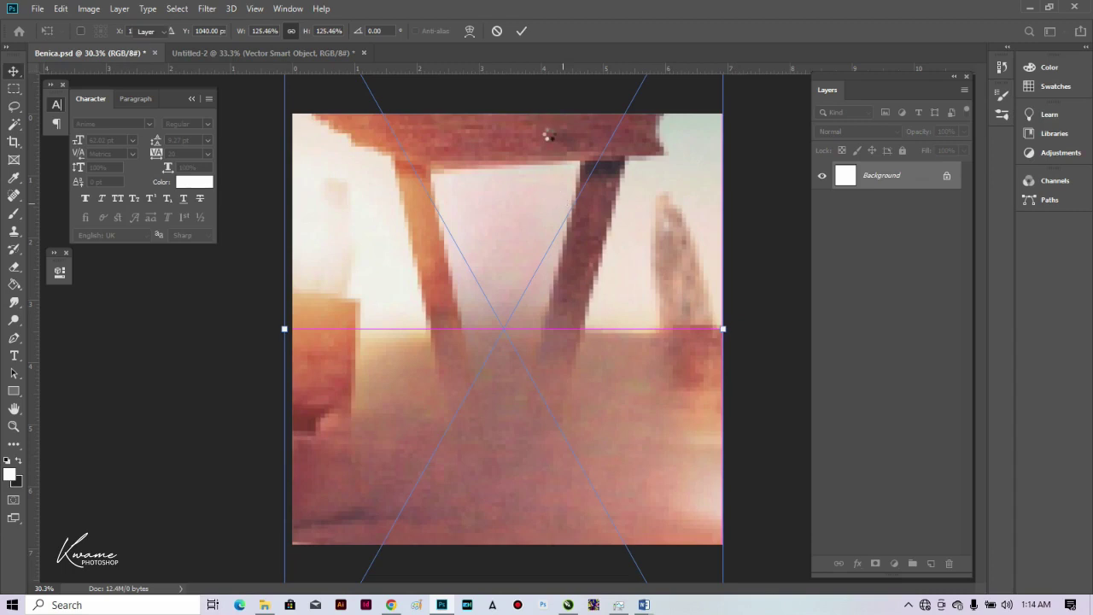
pyautogui.press('Return')
pyautogui.moveTo(544, 147); pyautogui.dragTo(553, 322)
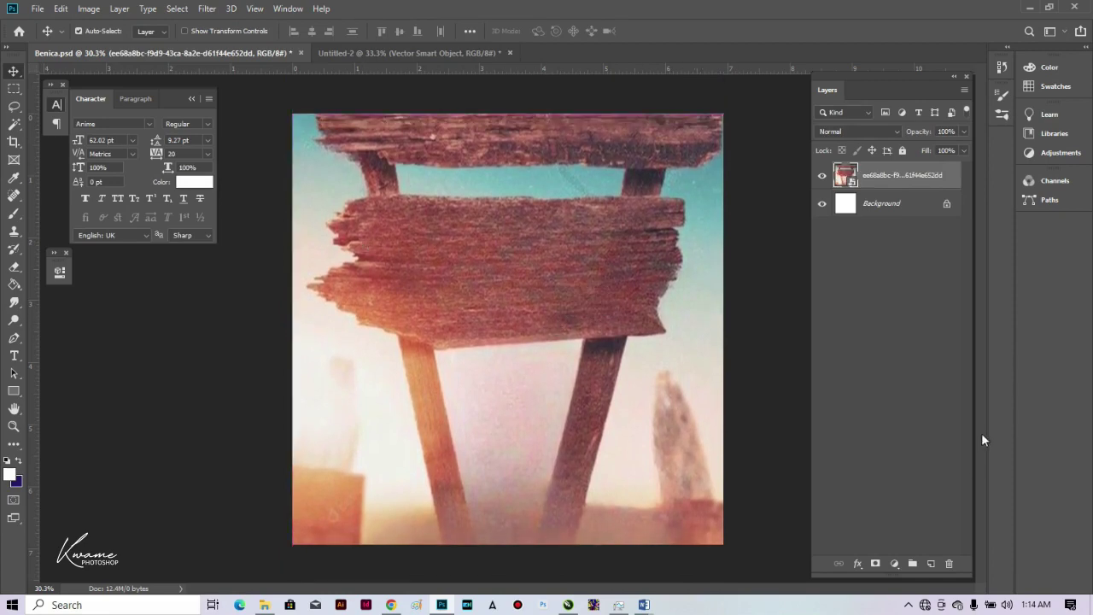
pyautogui.click(932, 564)
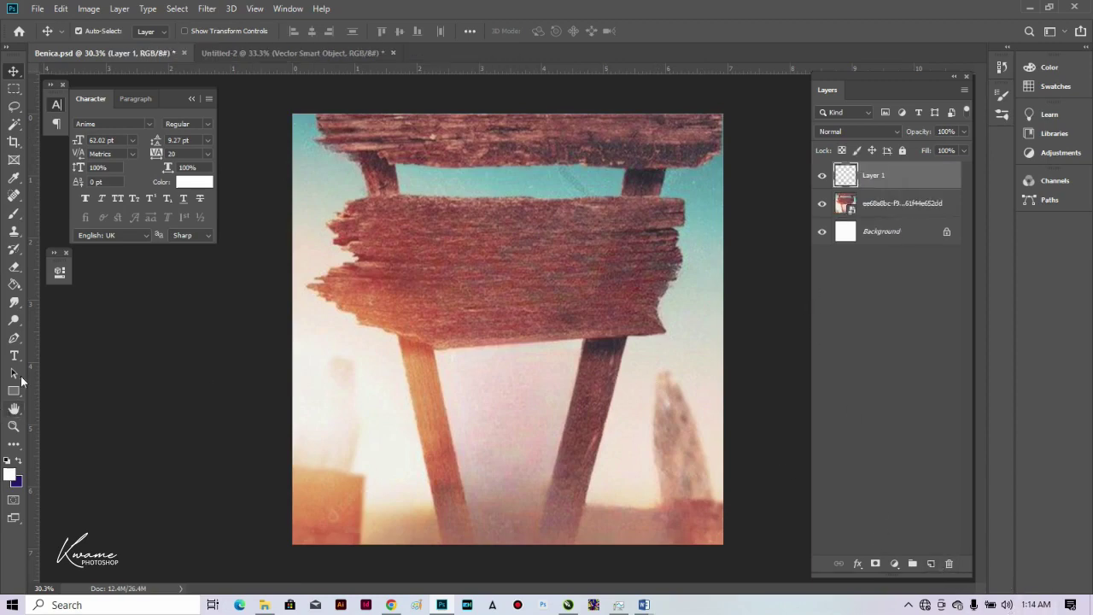
# - Paint a soft white glow at the sign's centre with a 2100 px, 0% hardness brush
pyautogui.click(14, 213)
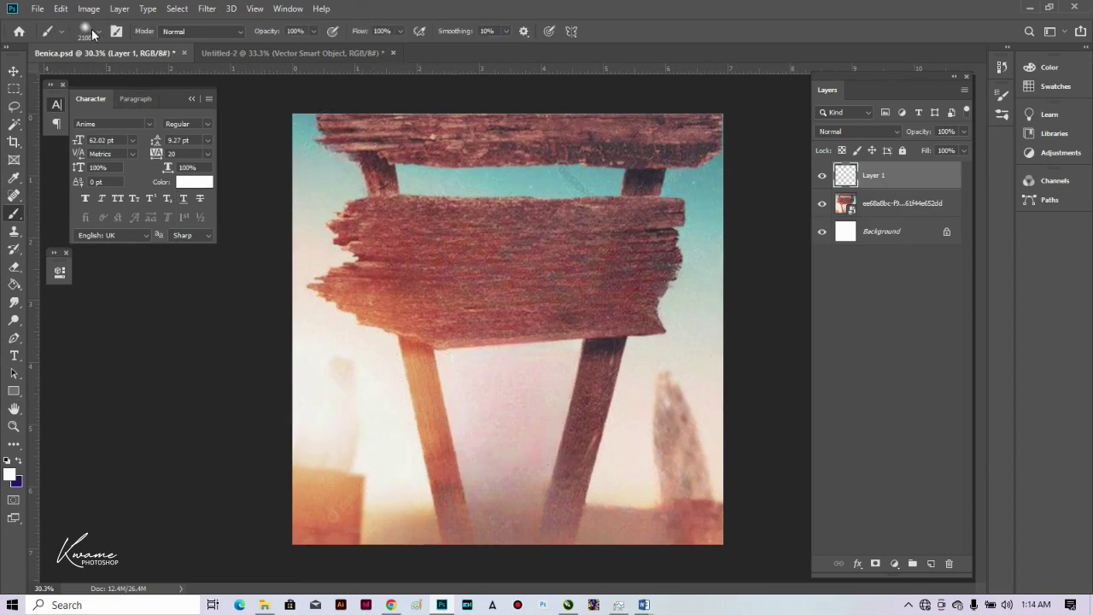
pyautogui.click(94, 32)
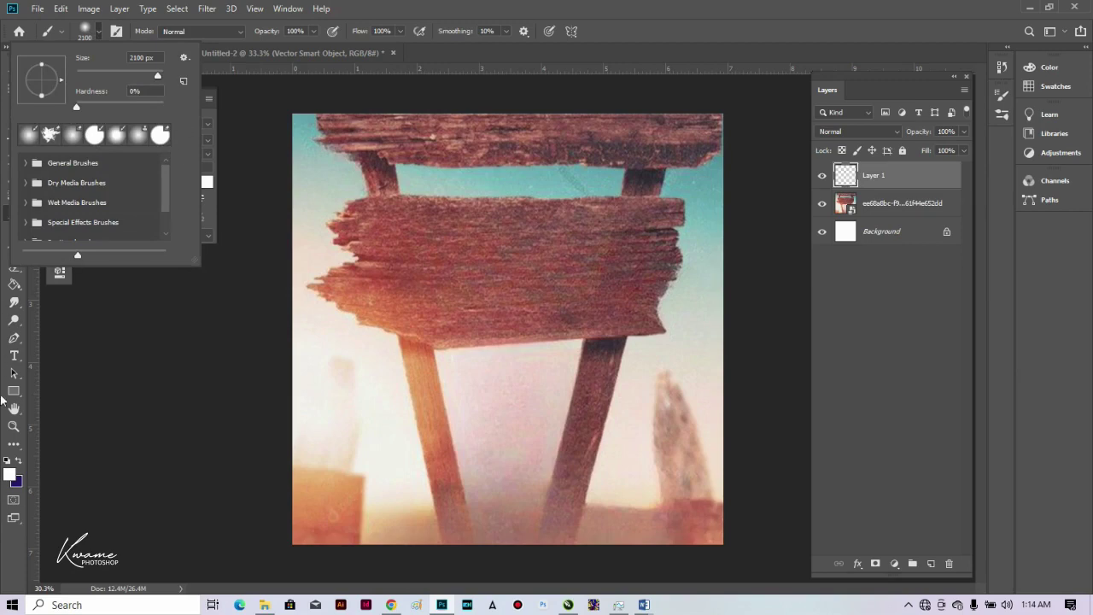
pyautogui.click(10, 475)
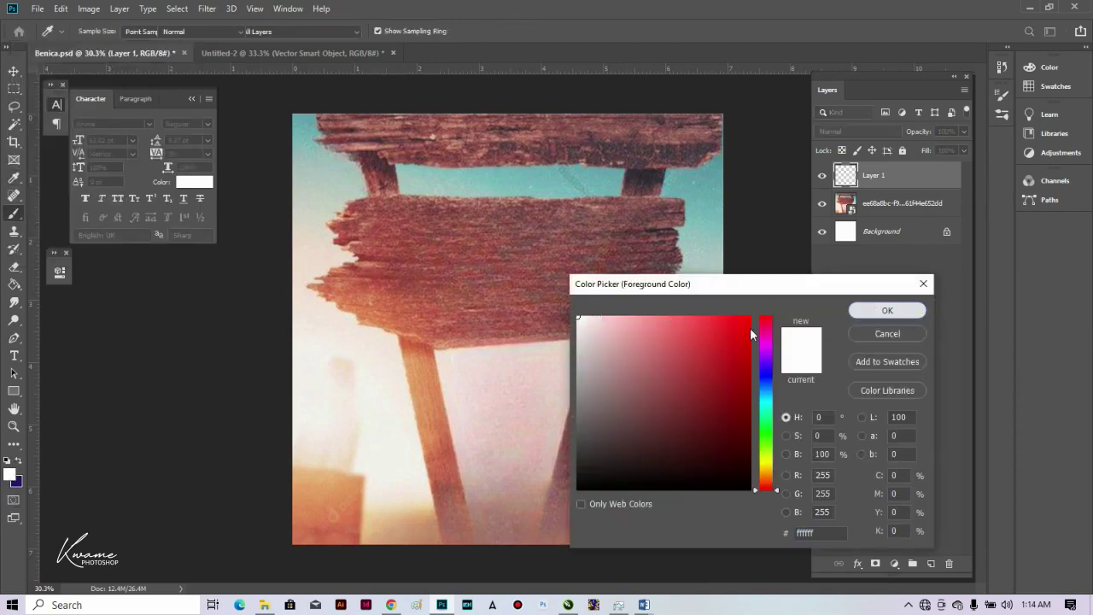
pyautogui.click(870, 310)
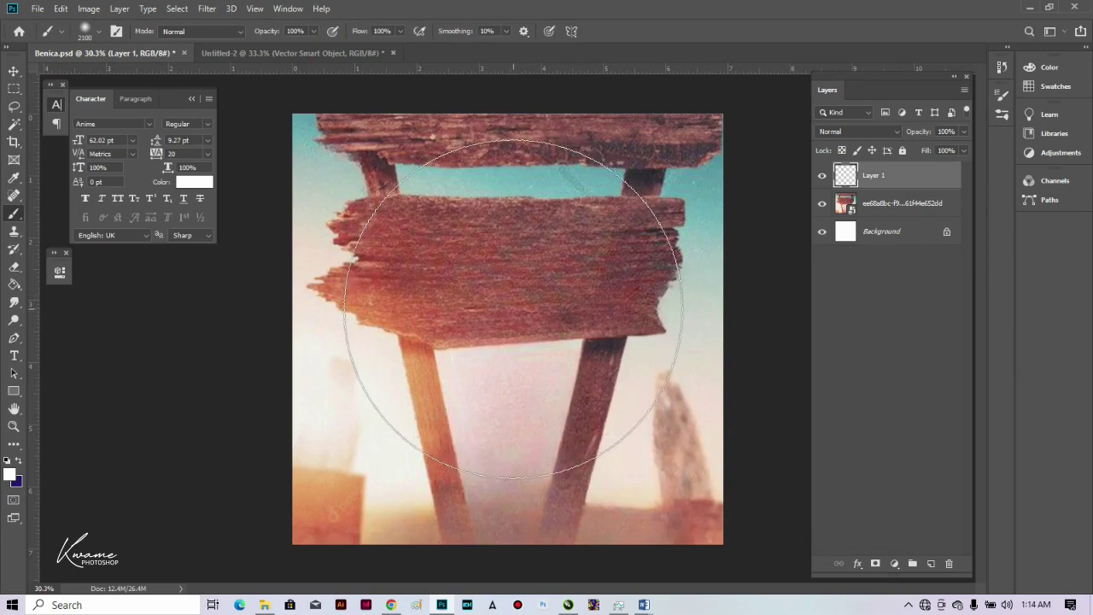
pyautogui.click(512, 307)
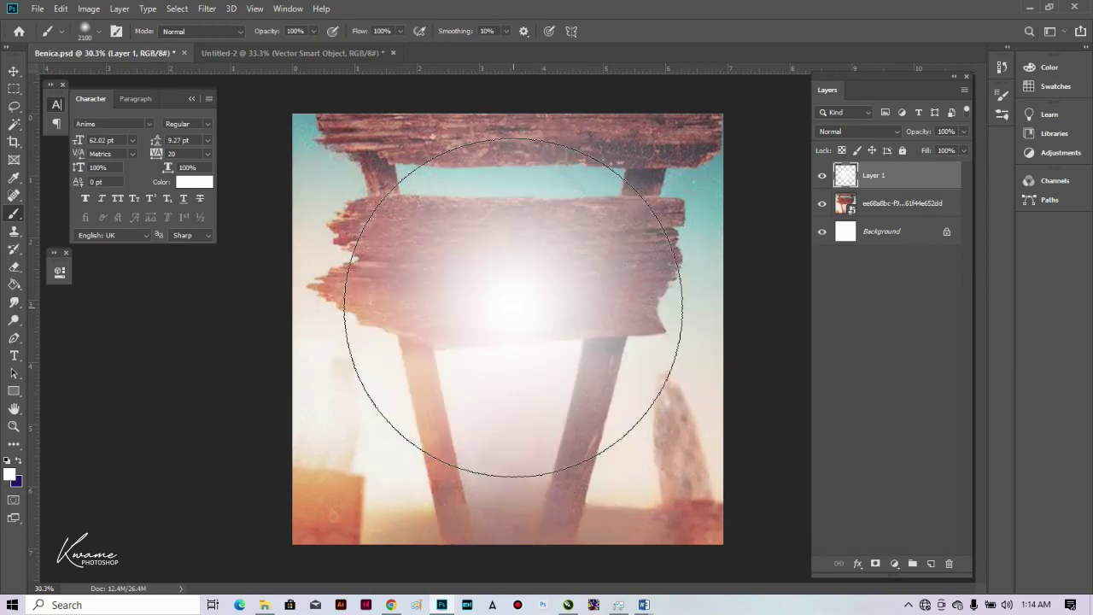
pyautogui.click(509, 303)
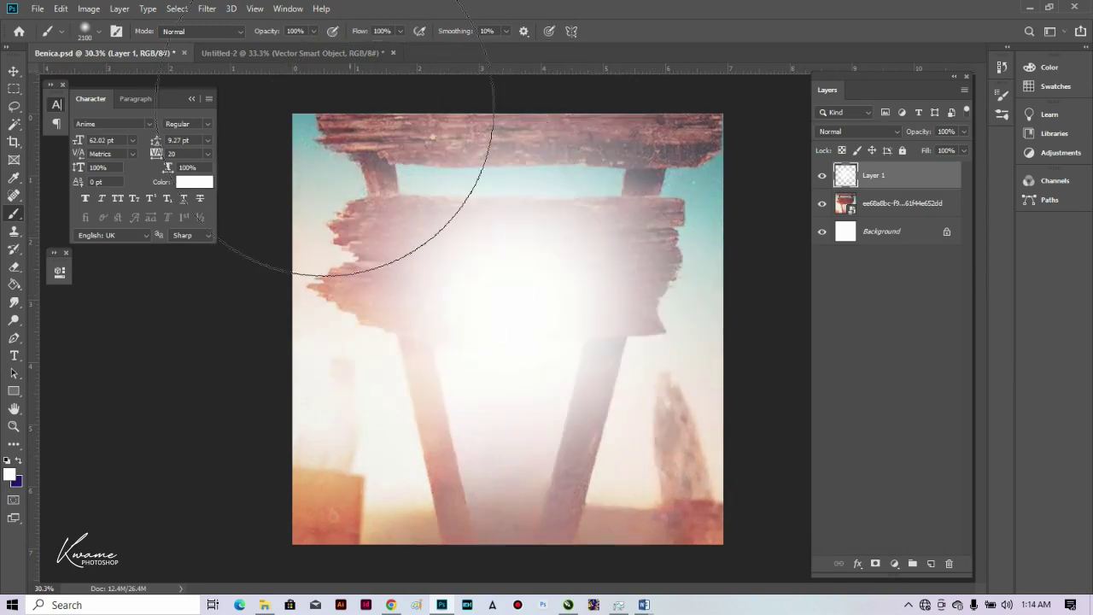
# - Lower the glow layer's opacity to 49%
pyautogui.click(14, 70)
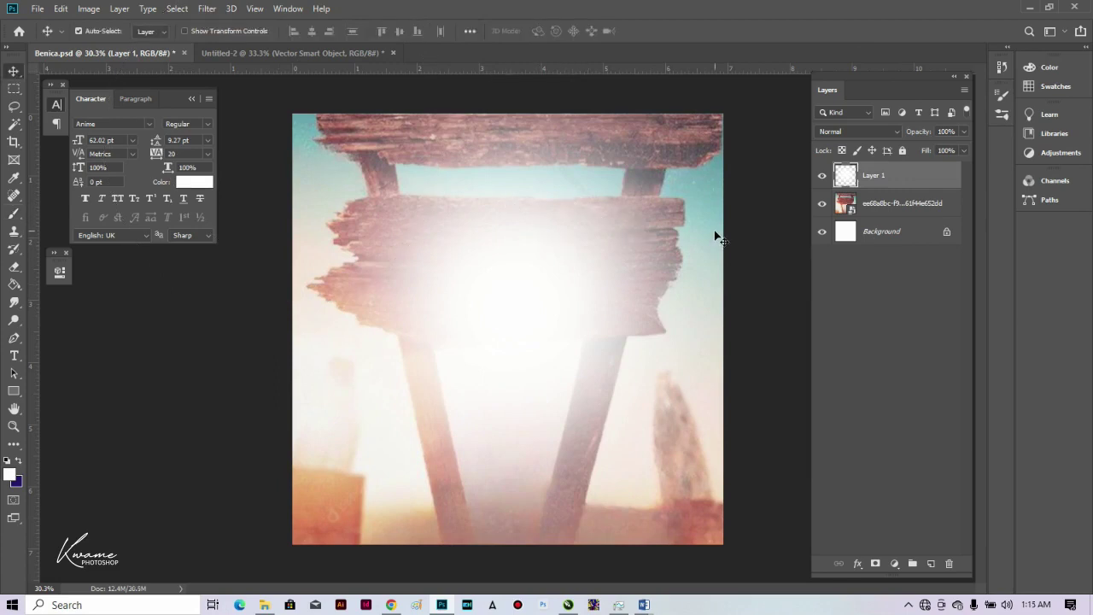
pyautogui.click(955, 133)
pyautogui.write('49')
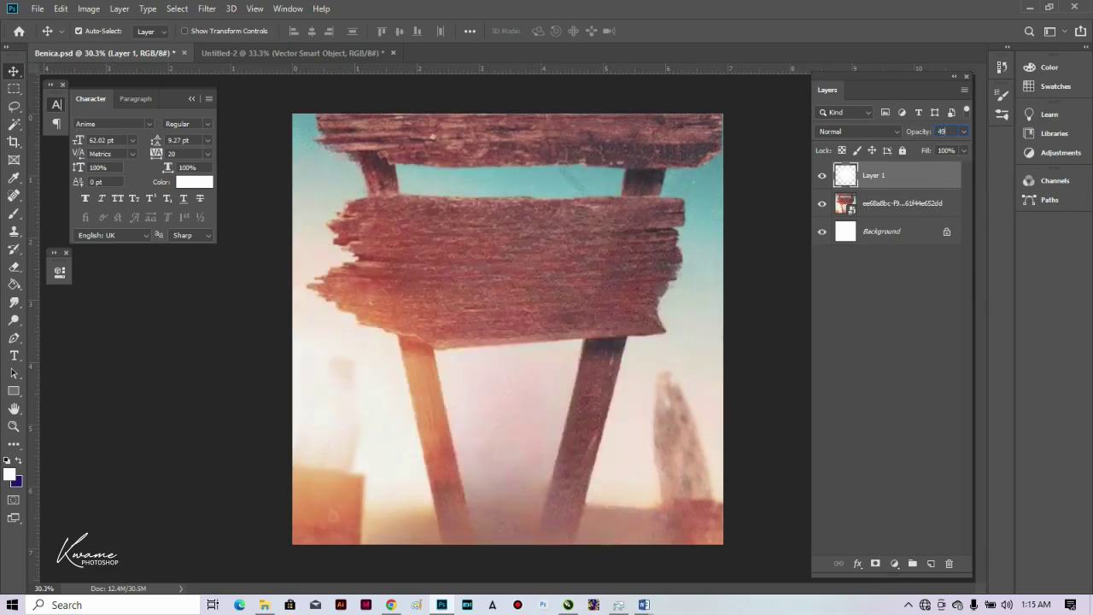
pyautogui.press('Return')
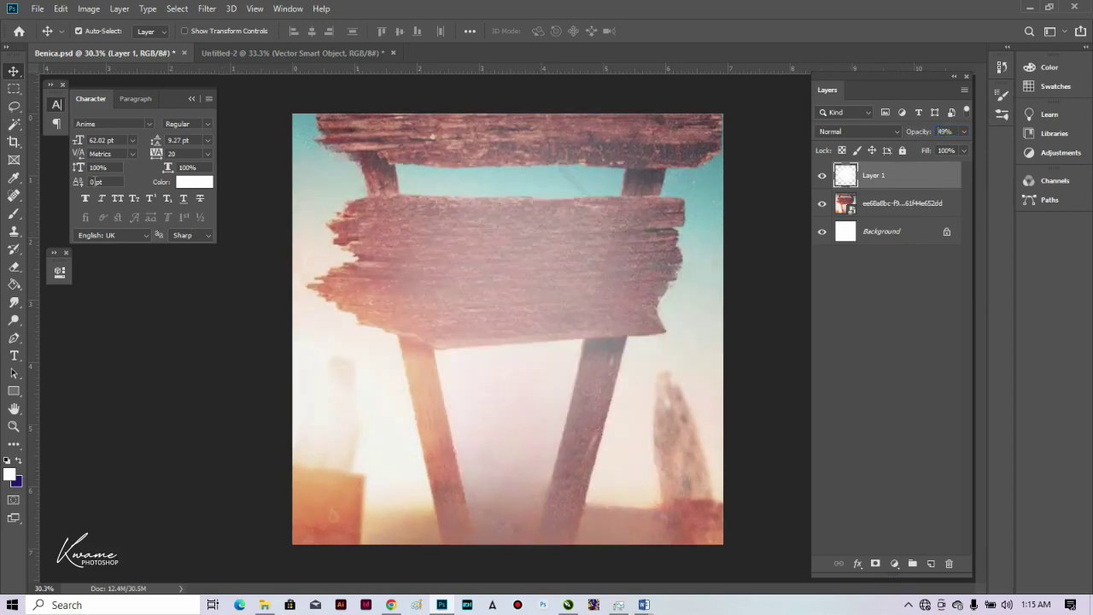
pyautogui.click(231, 330)
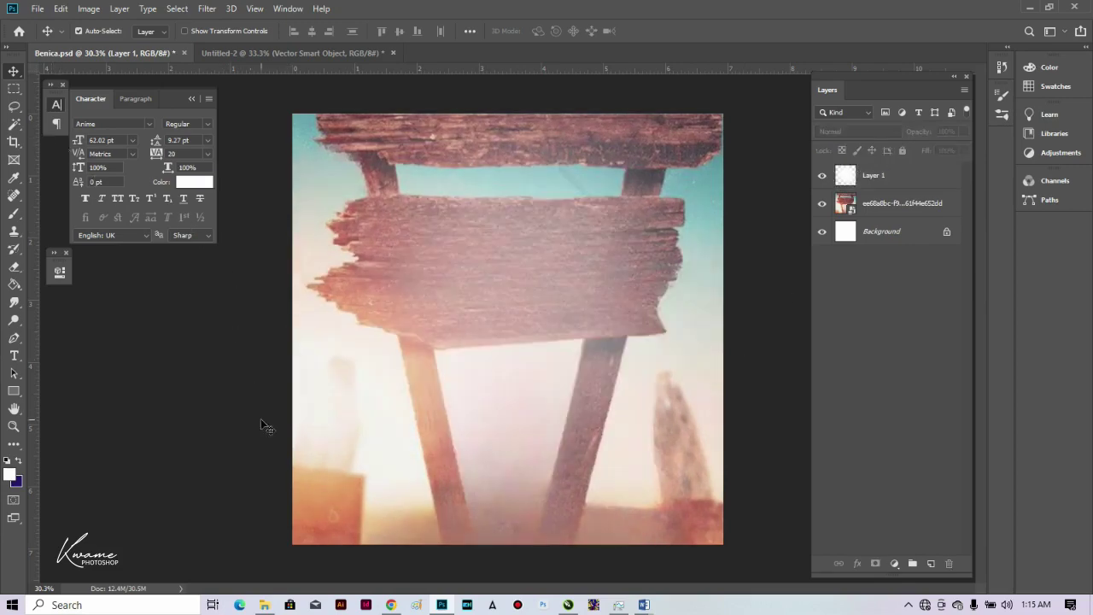
# - Bring the grey texture from the three-women document into Benica and stretch it over the canvas
pyautogui.click(273, 53)
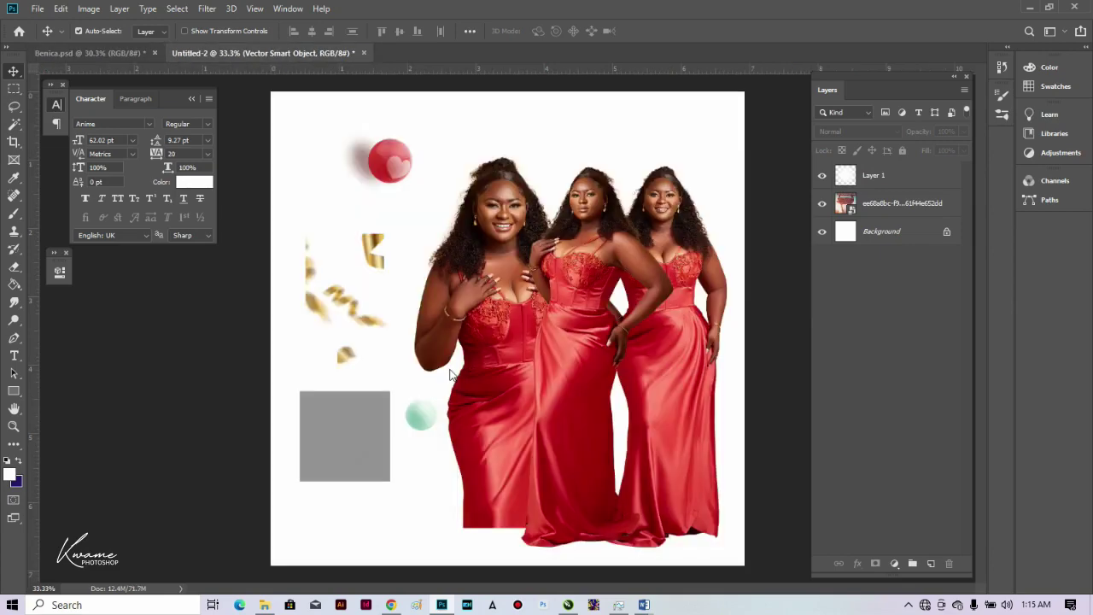
pyautogui.moveTo(357, 446); pyautogui.dragTo(466, 345)
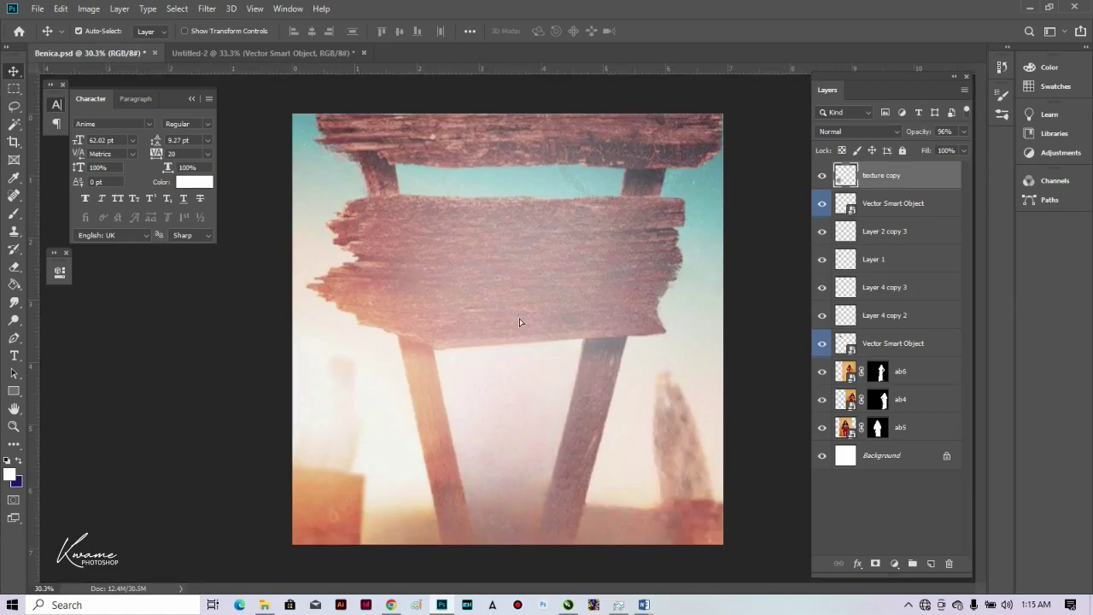
pyautogui.moveTo(521, 323); pyautogui.dragTo(520, 319)
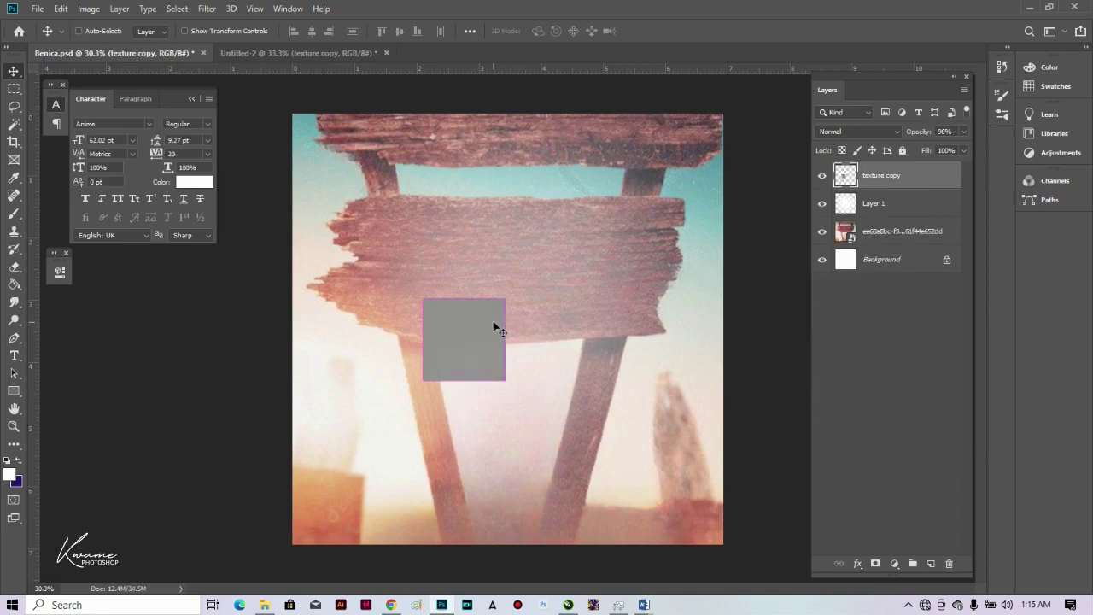
pyautogui.hotkey('ctrl', 't')
pyautogui.moveTo(462, 298); pyautogui.dragTo(446, 109)
pyautogui.moveTo(467, 378); pyautogui.dragTo(471, 559)
pyautogui.moveTo(552, 413); pyautogui.dragTo(541, 415)
pyautogui.press('Return')
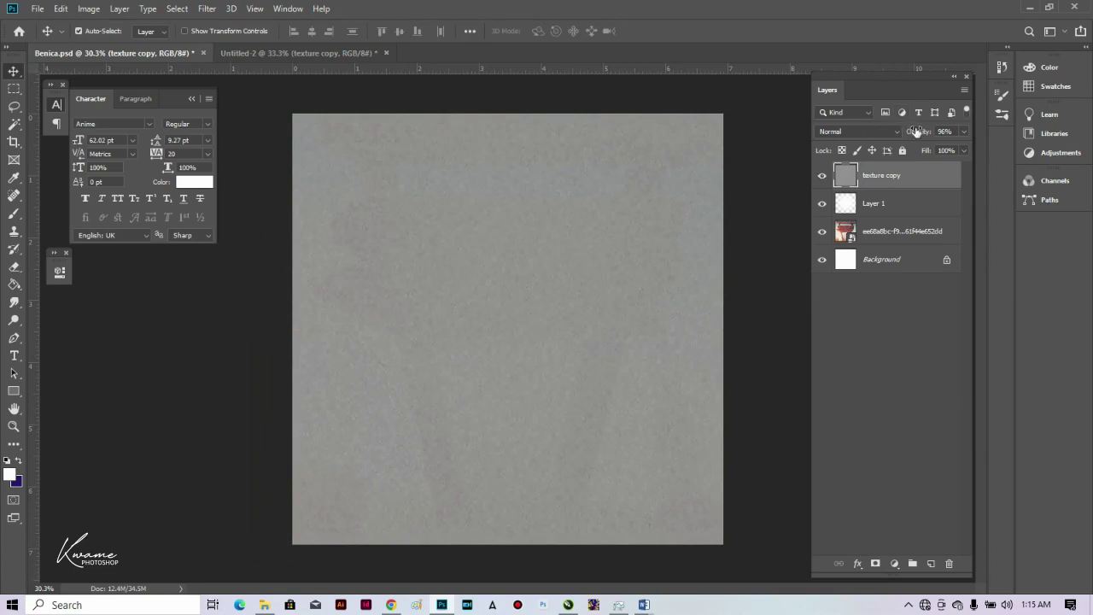
# - Set the texture to Normal blending at 10% opacity, then group it with the glow and signpost layers
pyautogui.moveTo(919, 137); pyautogui.dragTo(853, 138)
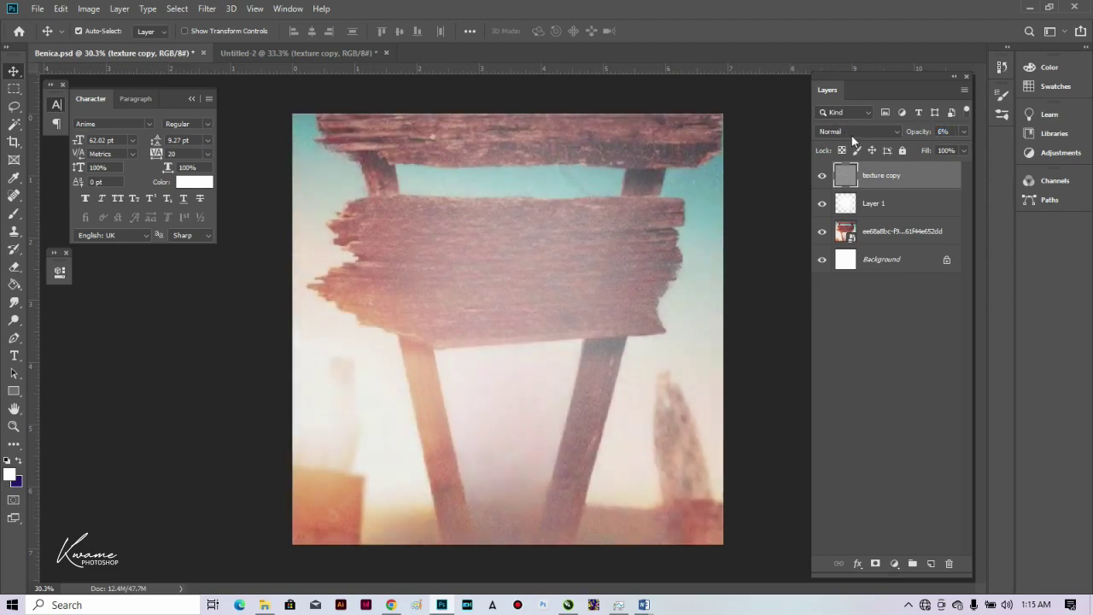
pyautogui.click(852, 136)
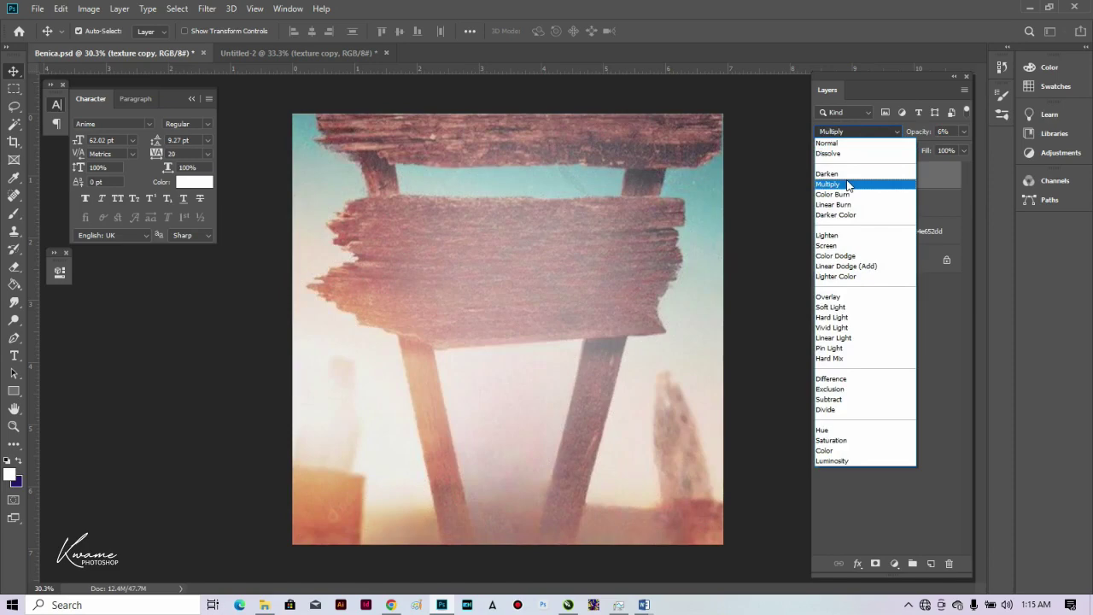
pyautogui.click(848, 185)
pyautogui.moveTo(914, 134); pyautogui.dragTo(932, 136)
pyautogui.click(856, 134)
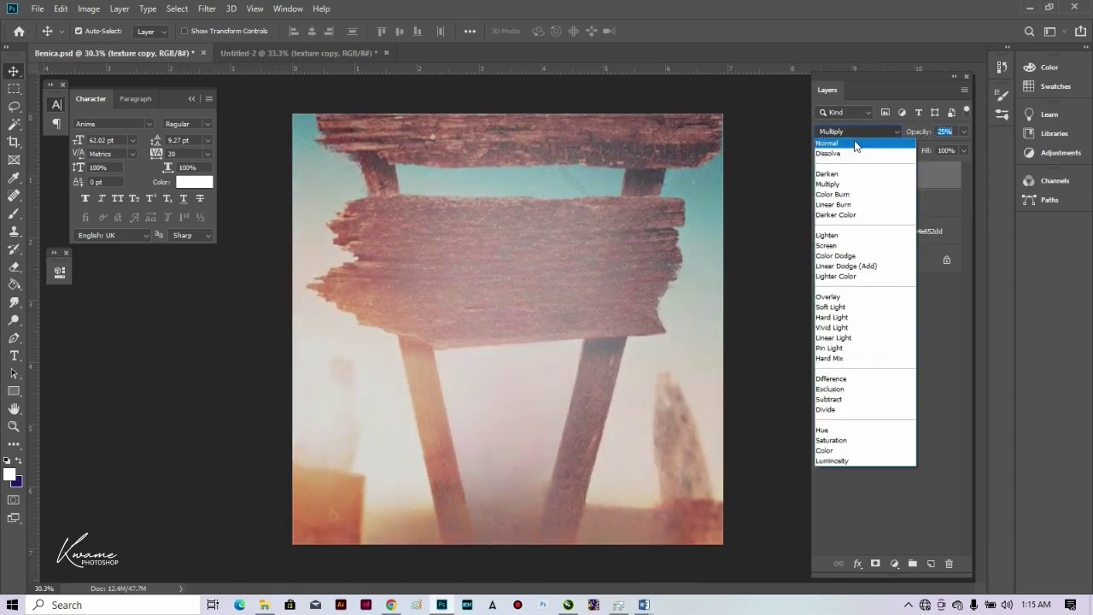
pyautogui.click(846, 143)
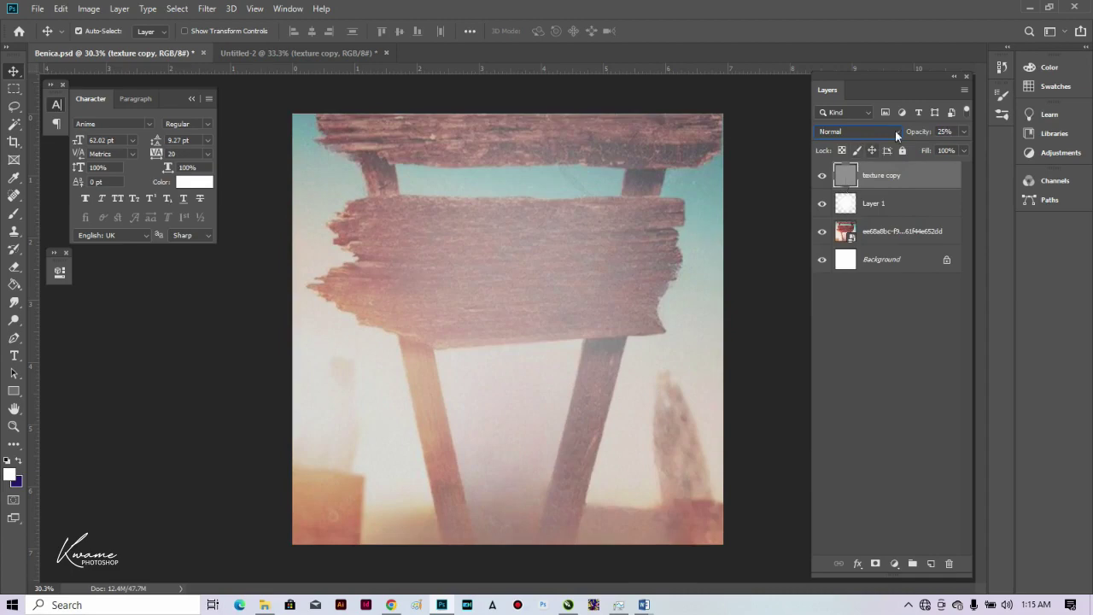
pyautogui.moveTo(923, 133); pyautogui.dragTo(906, 136)
pyautogui.press('Return')
pyautogui.click(511, 307)
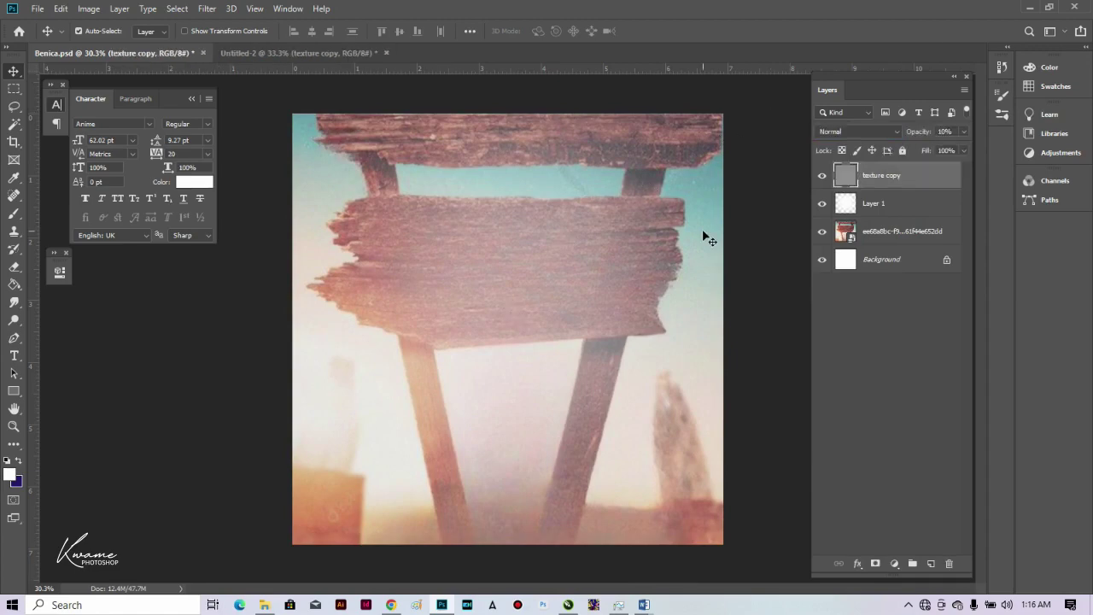
pyautogui.keyDown('shift'); pyautogui.click(950, 233); pyautogui.keyUp('shift')
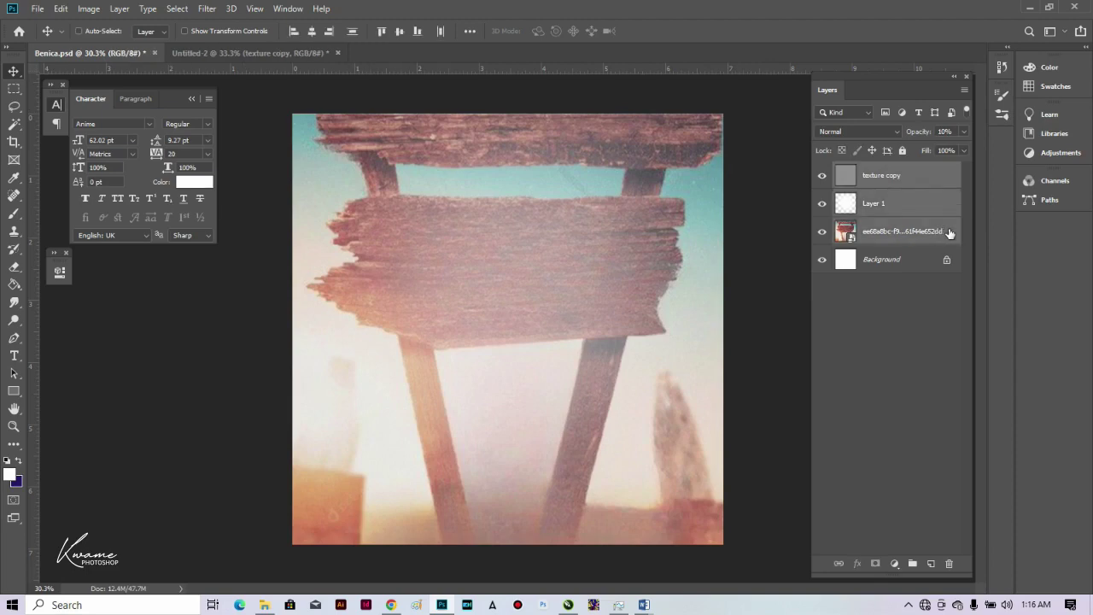
pyautogui.hotkey('ctrl', 'g')
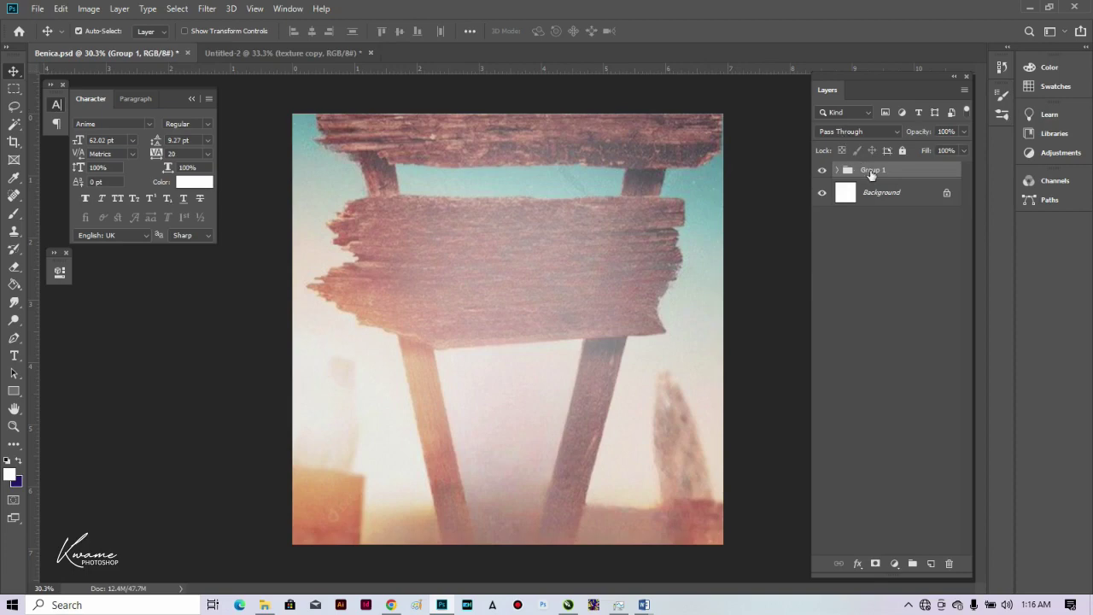
# - Rename the new group 'Background' and lock it against edits
pyautogui.doubleClick(873, 171)
pyautogui.write('Background')
pyautogui.click(902, 150)
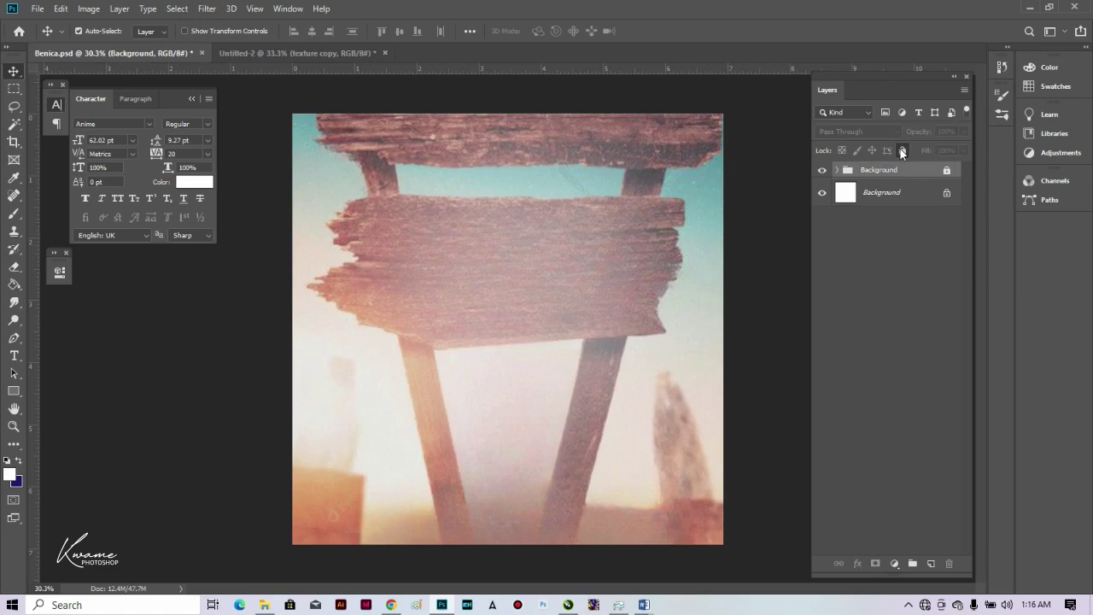
pyautogui.click(14, 355)
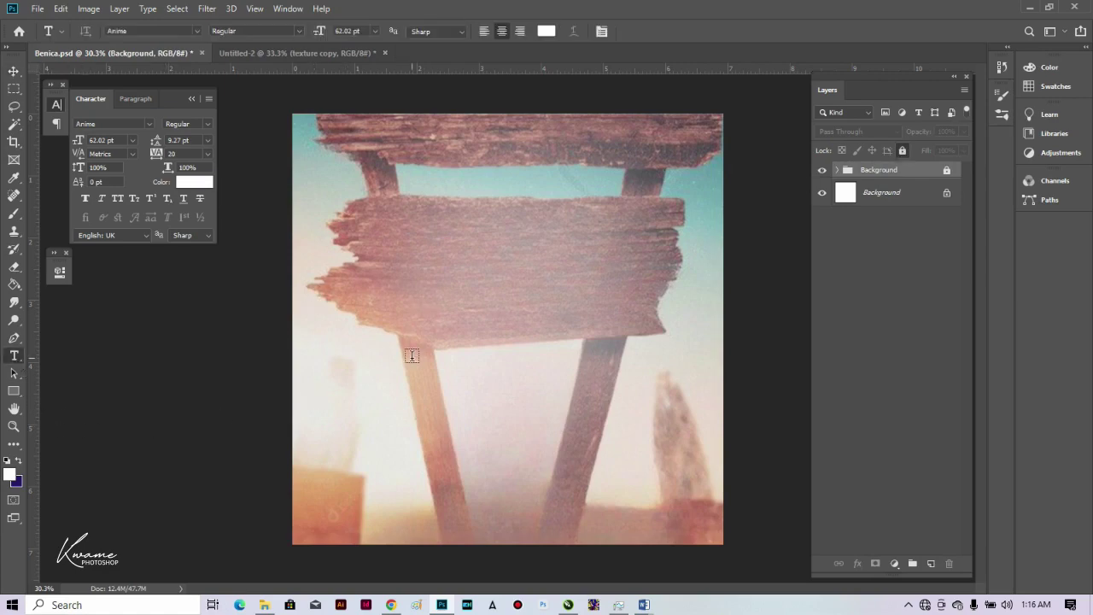
# - Type the white 'Benica' title on the sign in the Anime font at 163.5 pt
pyautogui.click(466, 308)
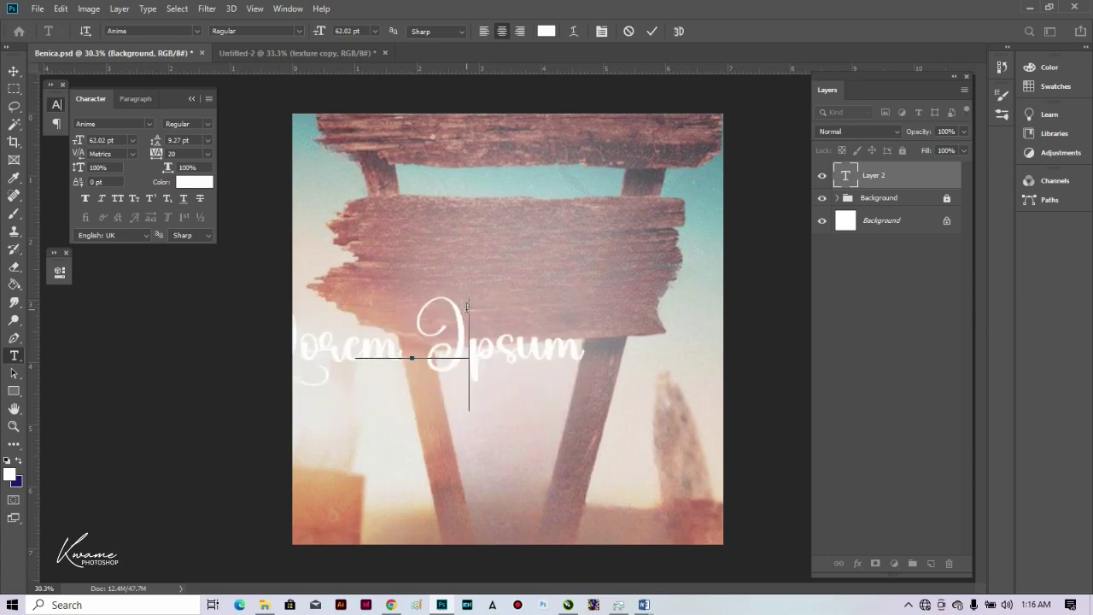
pyautogui.write('Benica')
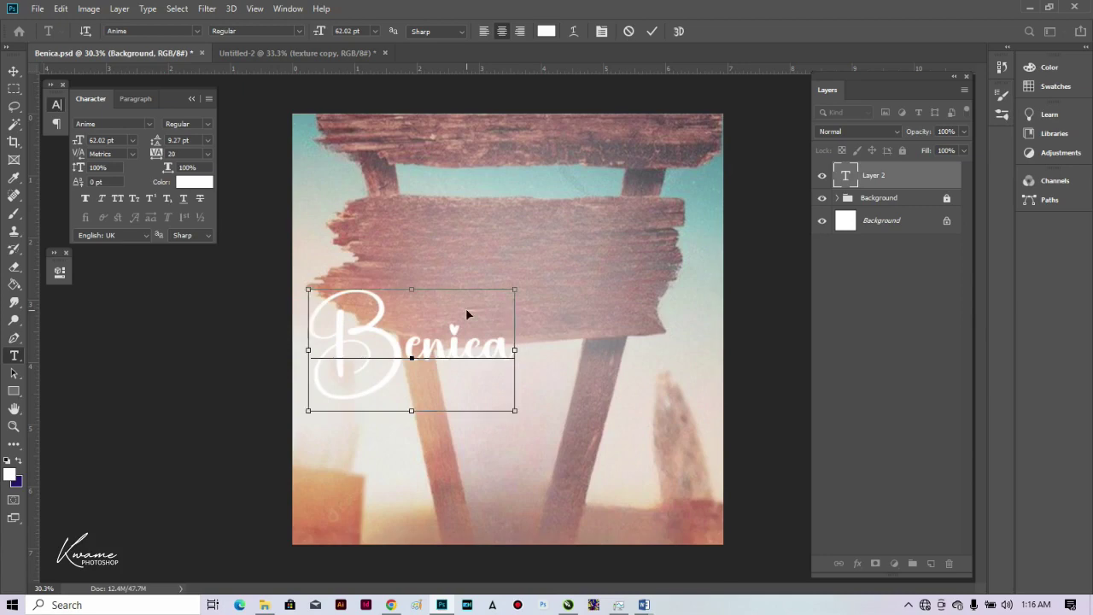
pyautogui.hotkey('ctrl', 'a')
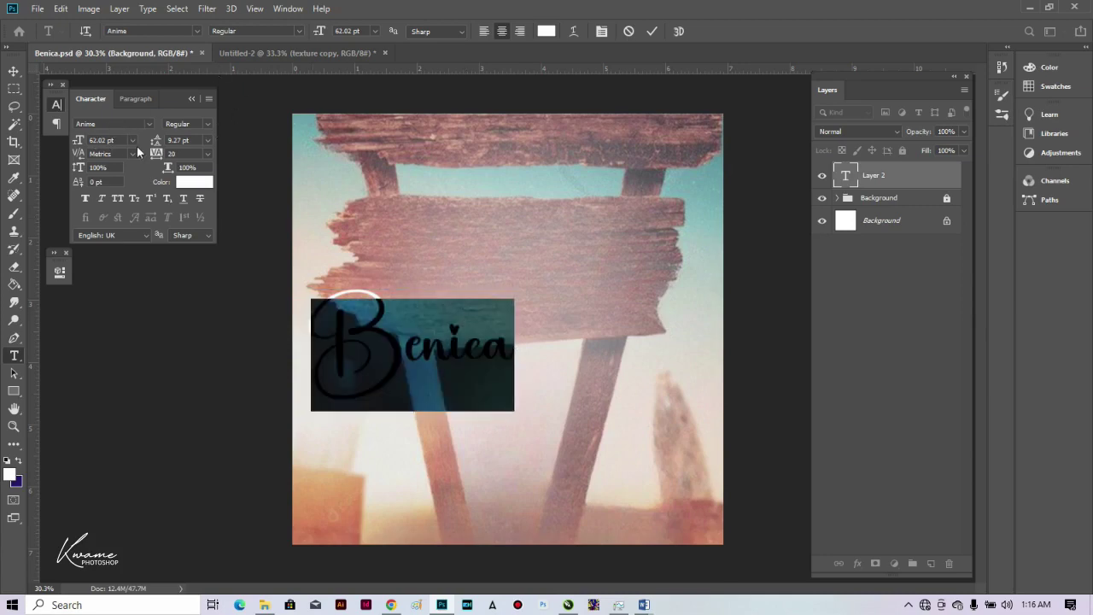
pyautogui.moveTo(129, 140); pyautogui.dragTo(89, 140)
pyautogui.write('63.')
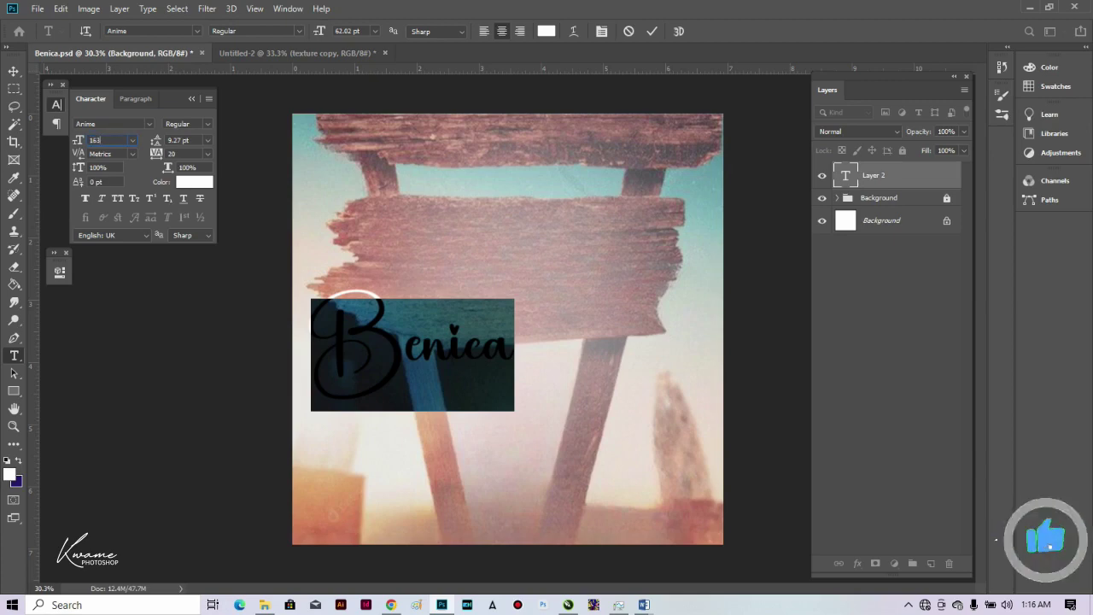
pyautogui.write('5')
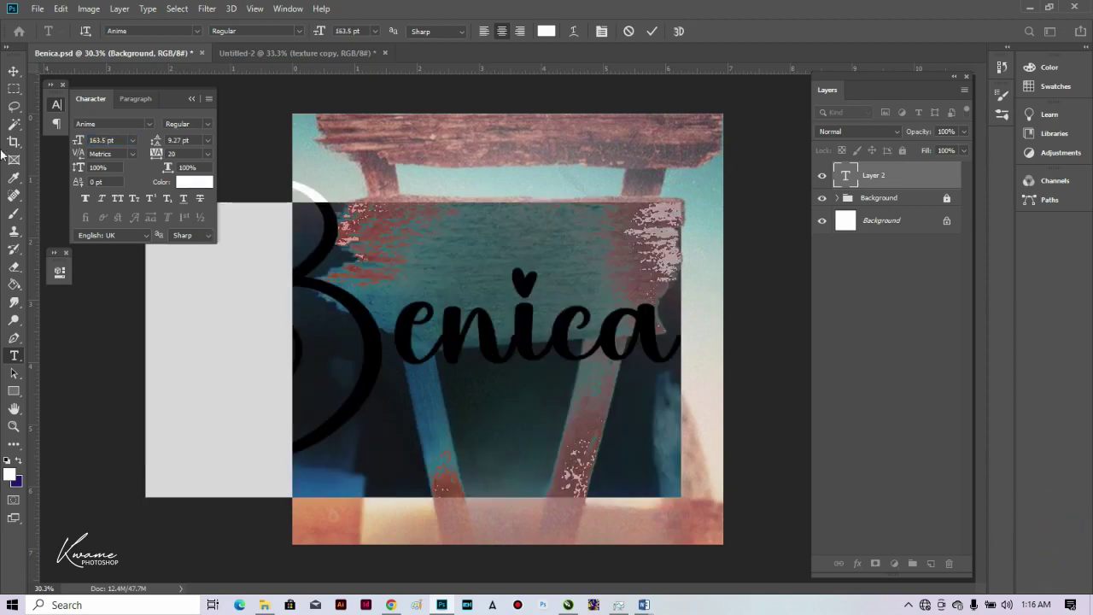
pyautogui.click(12, 71)
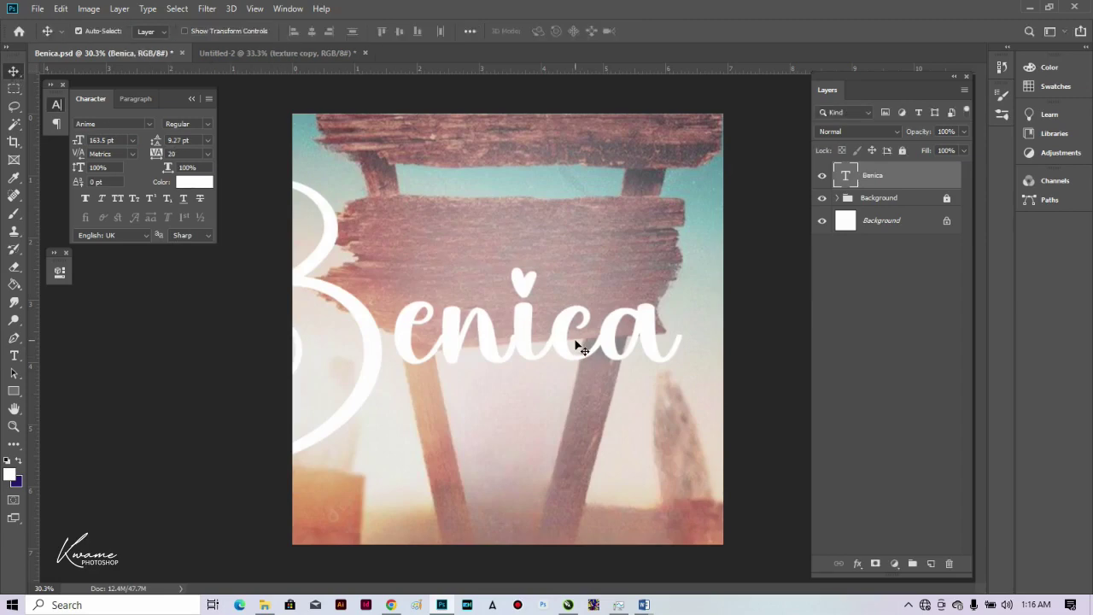
pyautogui.hotkey('ctrl', 't')
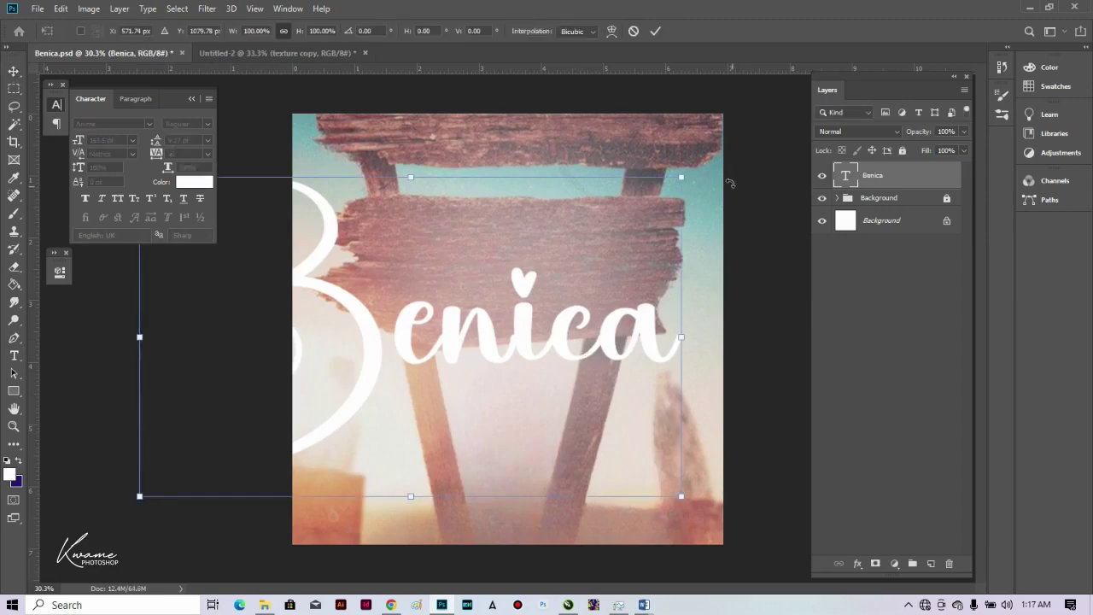
# - Rotate the Benica title about 17°, enlarge it to 211.74 pt, and move it up over the sign
pyautogui.moveTo(745, 192); pyautogui.dragTo(767, 335)
pyautogui.moveTo(653, 461); pyautogui.dragTo(807, 513)
pyautogui.moveTo(698, 413); pyautogui.dragTo(709, 381)
pyautogui.moveTo(769, 278); pyautogui.dragTo(727, 243)
pyautogui.press('Return')
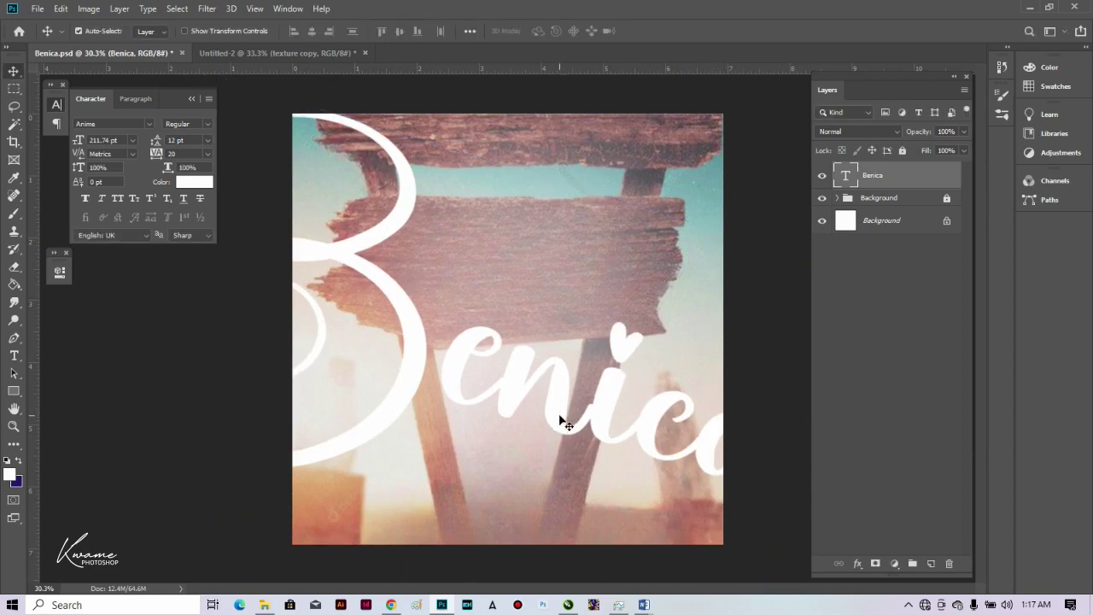
pyautogui.moveTo(557, 408); pyautogui.dragTo(564, 376)
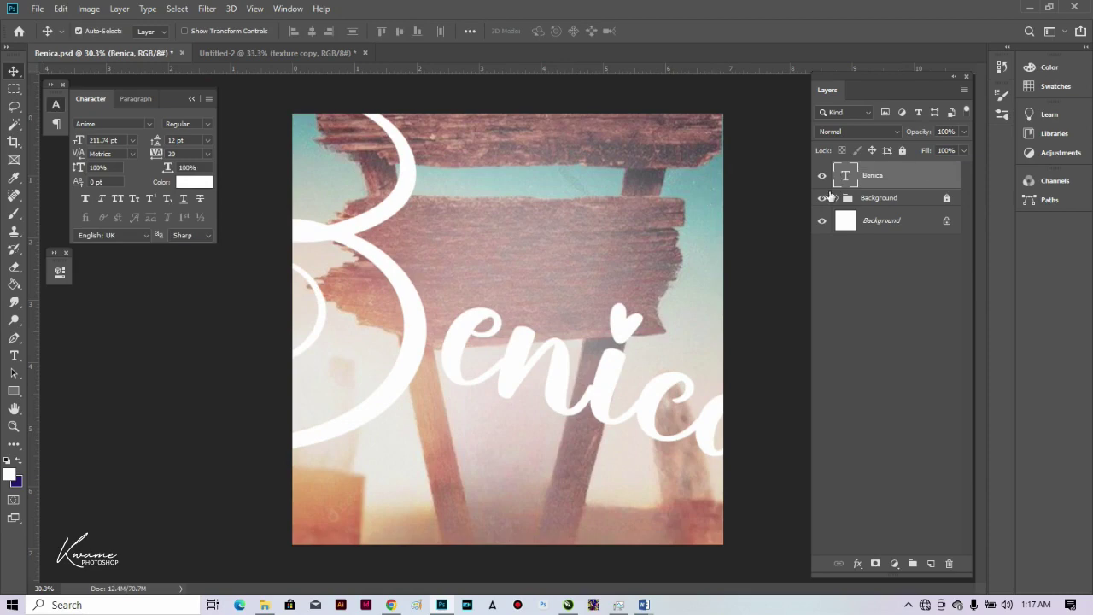
pyautogui.press('h')
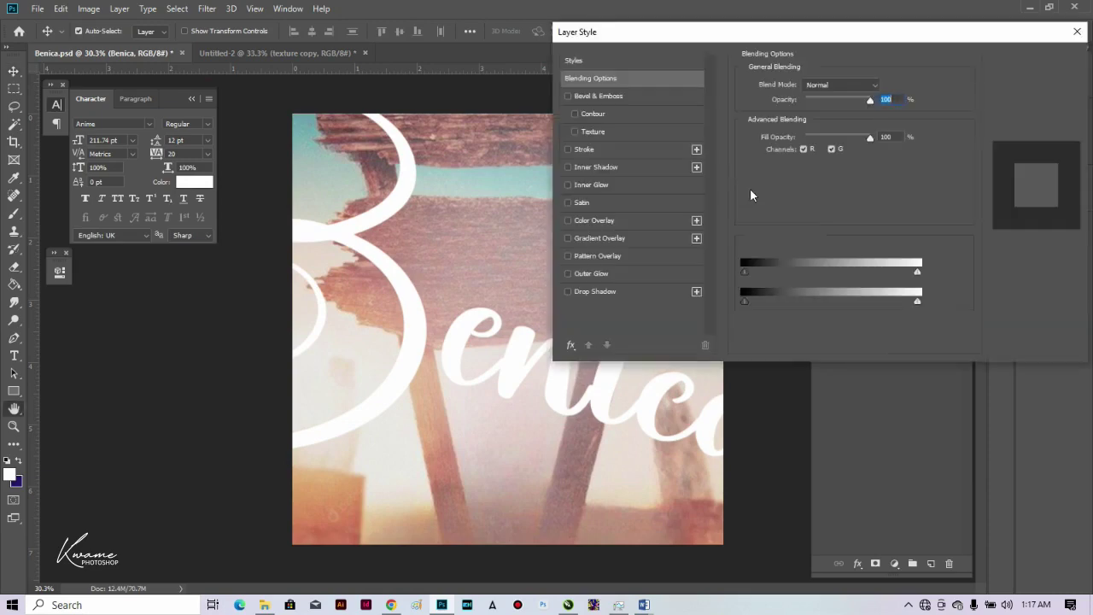
# - Apply a white Screen-blended Outer Glow at 63% opacity to the Benica title
pyautogui.click(610, 276)
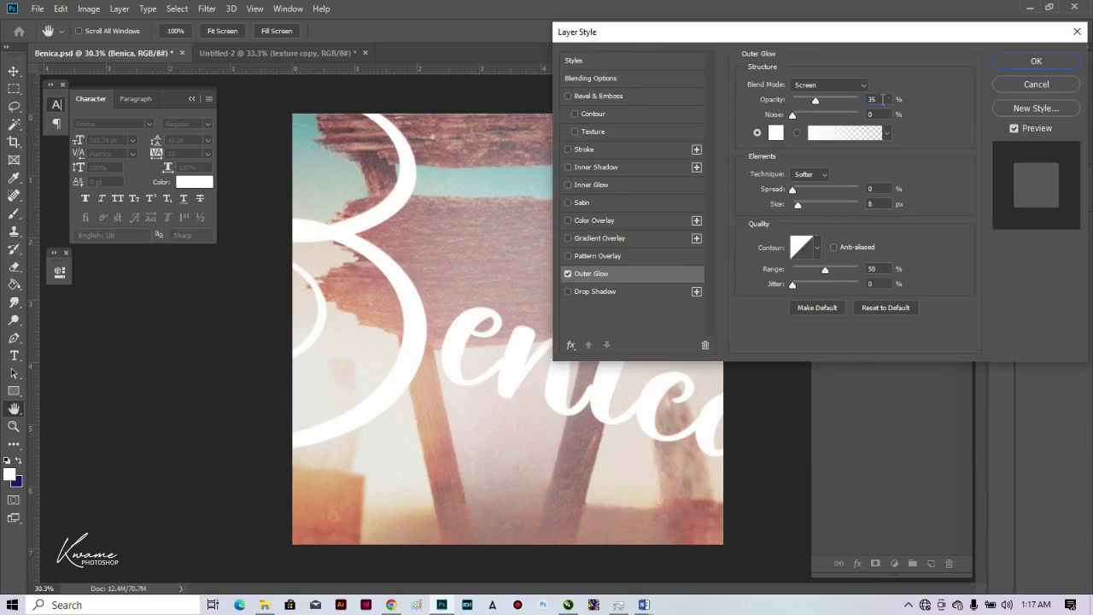
pyautogui.doubleClick(883, 99)
pyautogui.write('63')
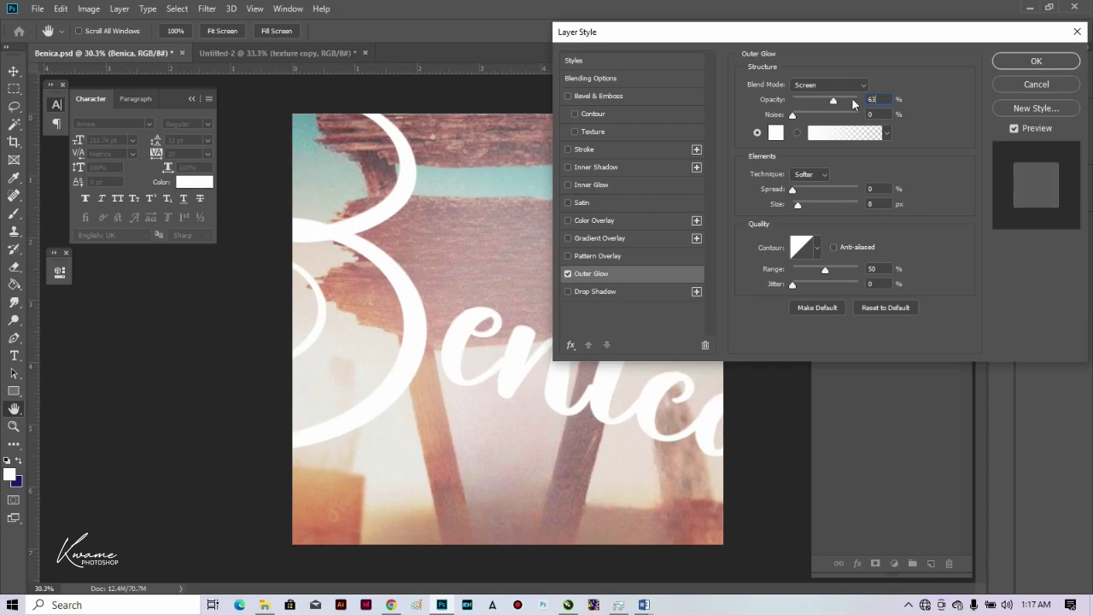
pyautogui.press('Return')
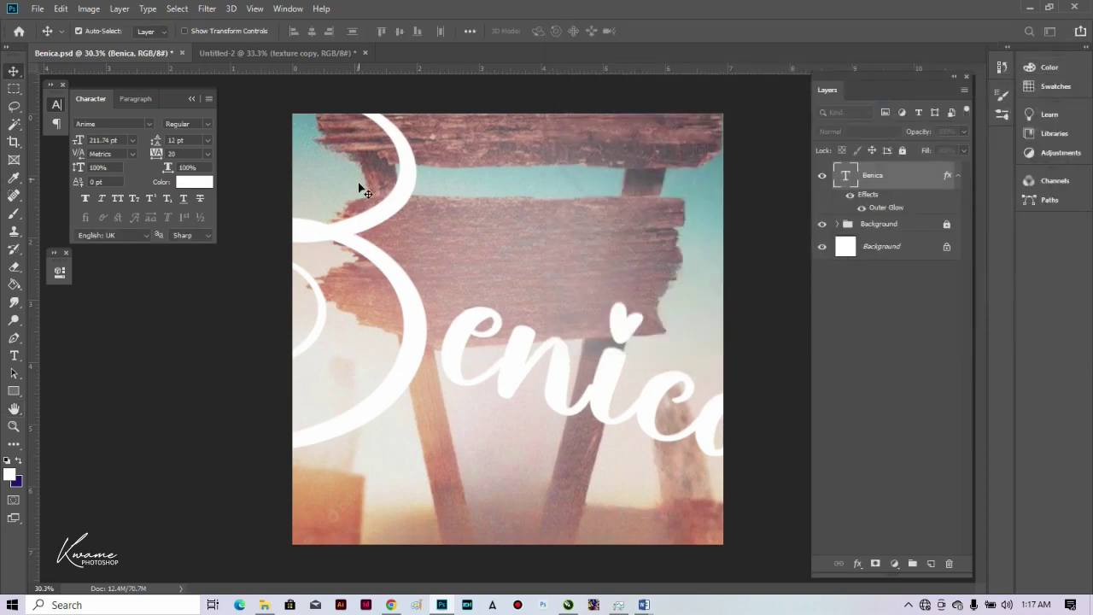
# - Zoom in on the glowing title, zoom back out, and switch to the Untitled-2 document
pyautogui.scroll(3, 384, 251)
pyautogui.scroll(3, 368, 299)
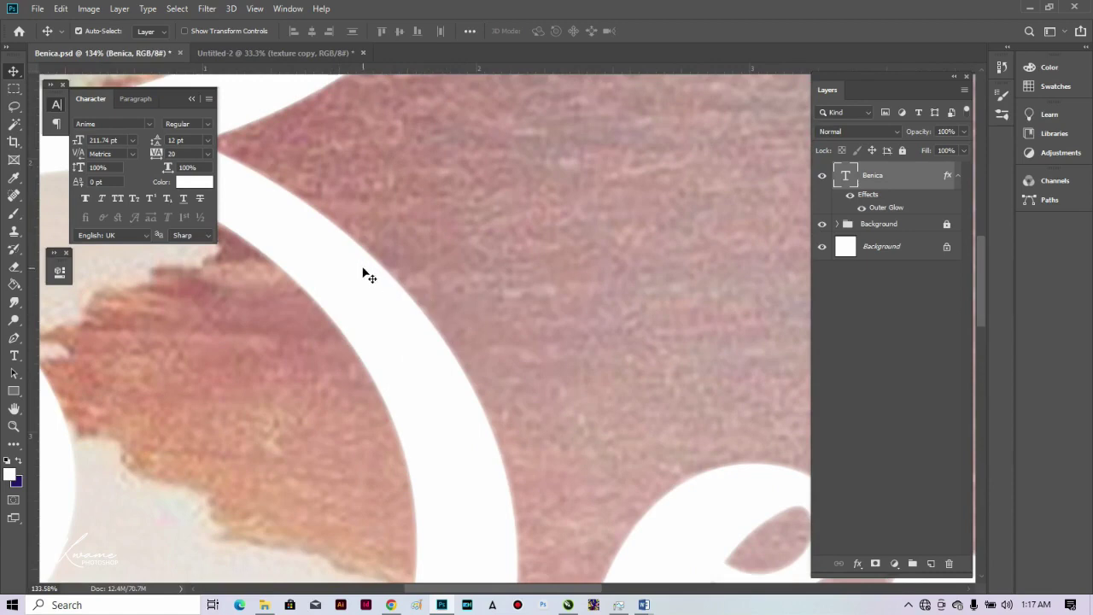
pyautogui.scroll(-2, 430, 366)
pyautogui.scroll(-4, 434, 369)
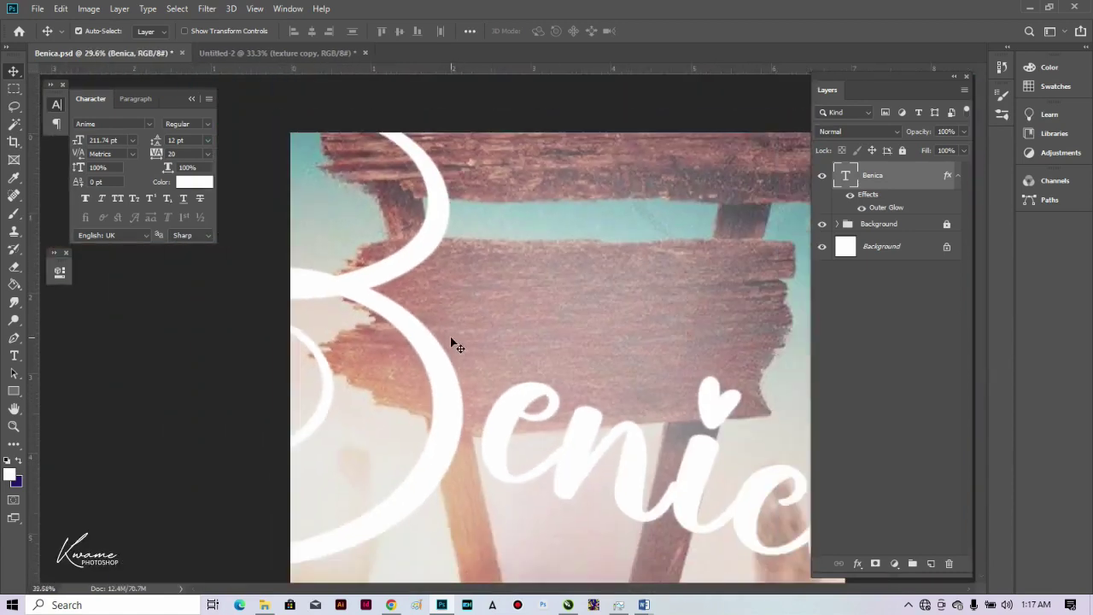
pyautogui.scroll(-1, 451, 340)
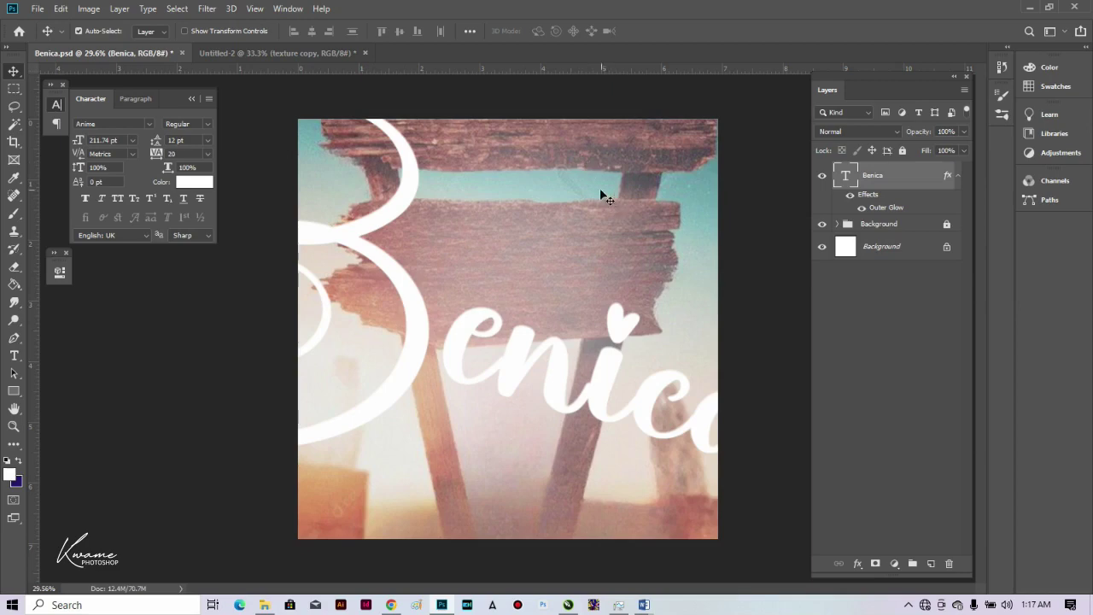
pyautogui.click(281, 52)
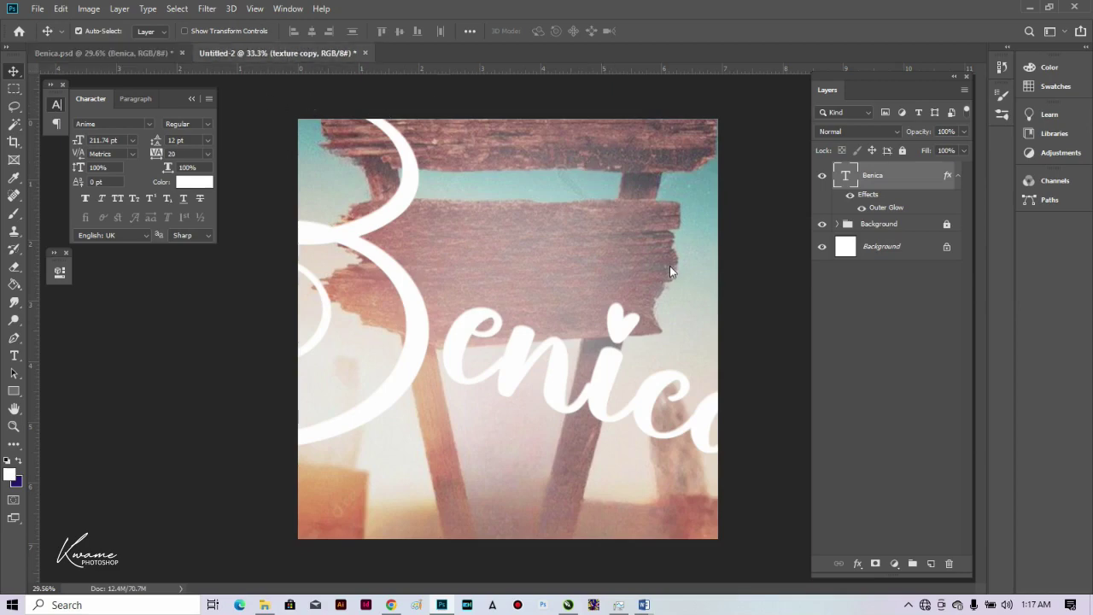
# - Drag the women layers ab6, ab4 and ab5 into Benica, reposition them, and put ab5 on top
pyautogui.moveTo(763, 251); pyautogui.dragTo(512, 323)
pyautogui.click(145, 53)
pyautogui.moveTo(145, 53); pyautogui.dragTo(424, 353)
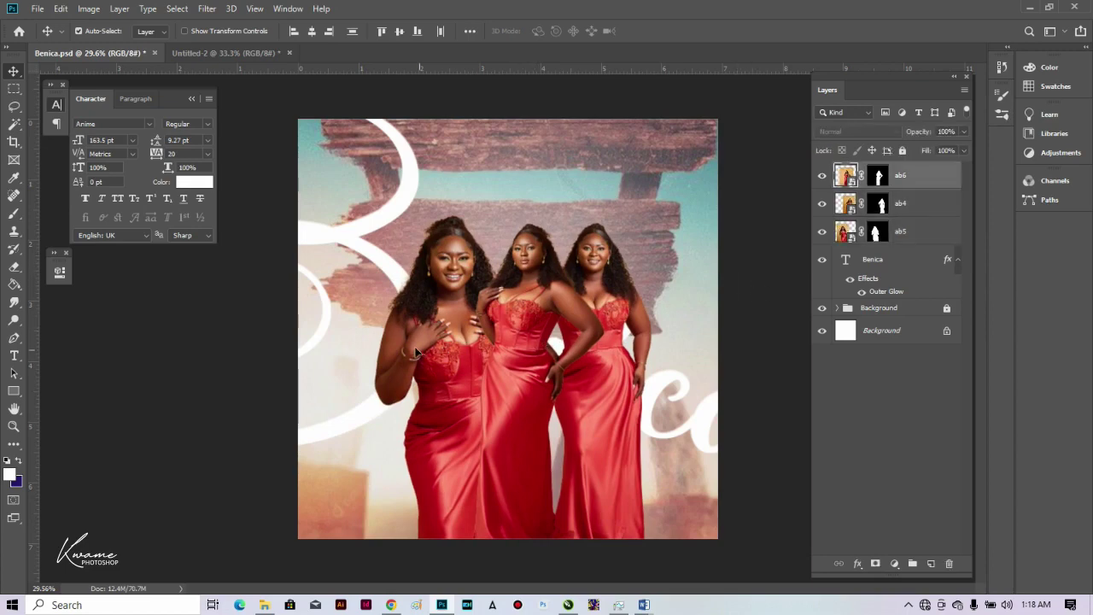
pyautogui.moveTo(500, 299); pyautogui.dragTo(536, 311)
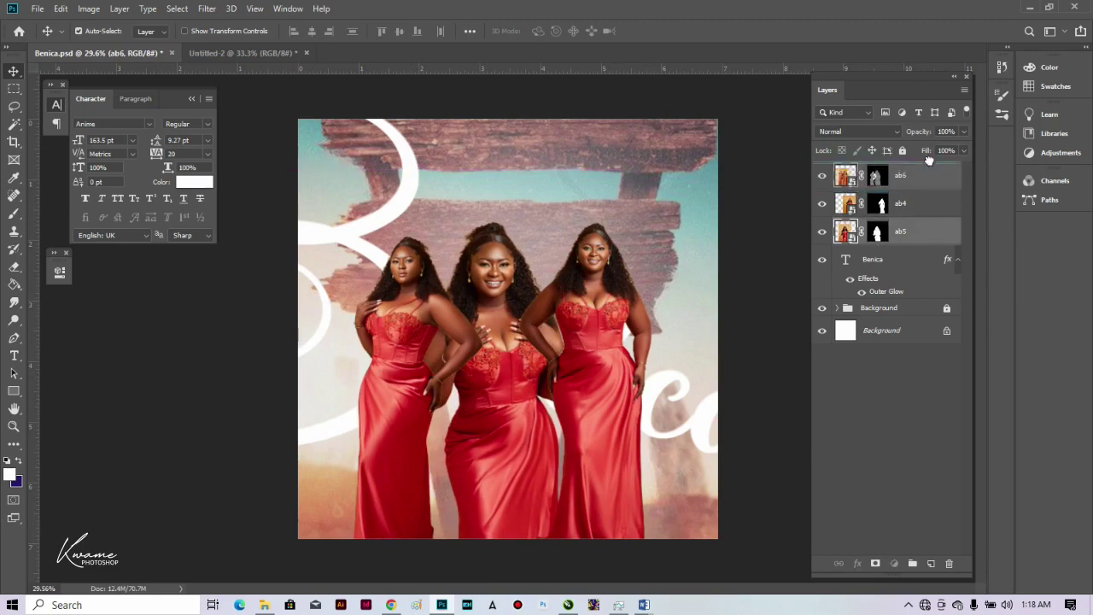
pyautogui.moveTo(921, 236); pyautogui.dragTo(904, 168)
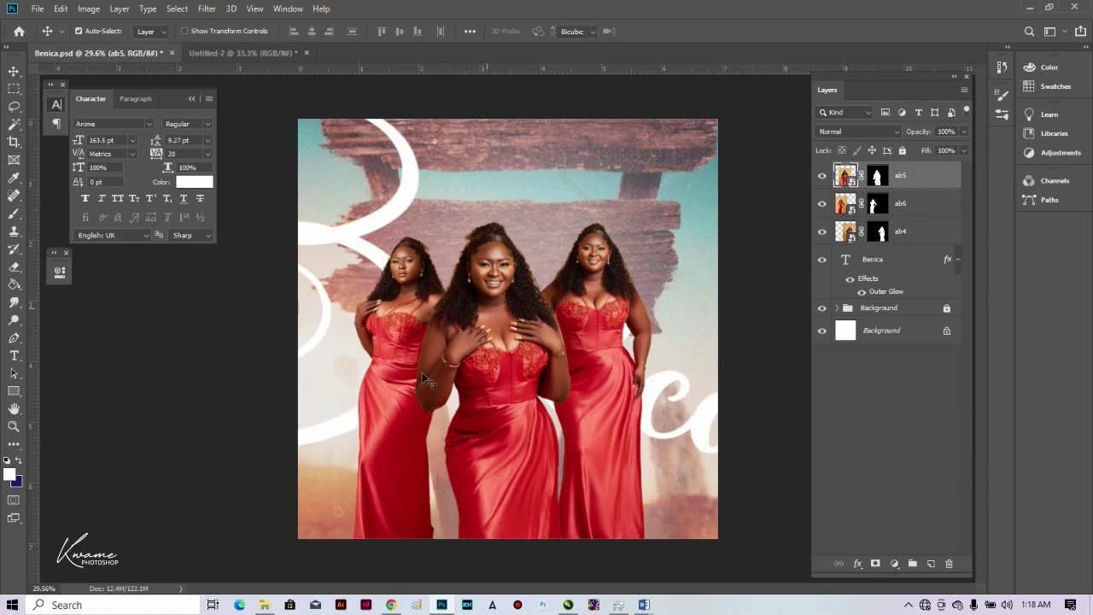
# - Nudge the left and right women slightly inward toward the centre woman
pyautogui.hotkey('ctrl', 't')
pyautogui.press('Return')
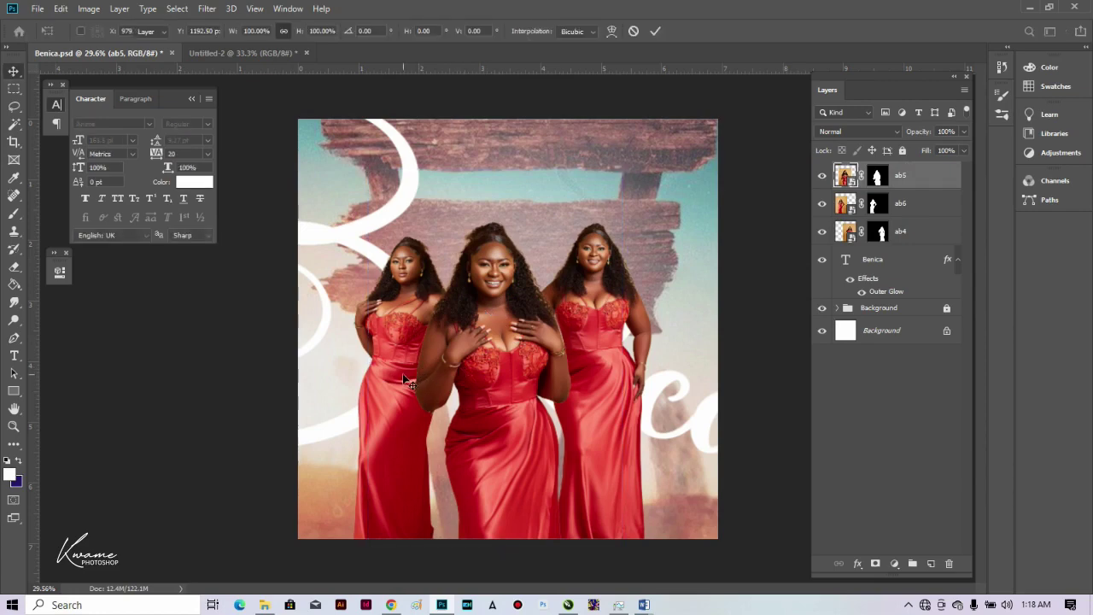
pyautogui.moveTo(399, 368); pyautogui.dragTo(418, 376)
pyautogui.moveTo(609, 376); pyautogui.dragTo(591, 376)
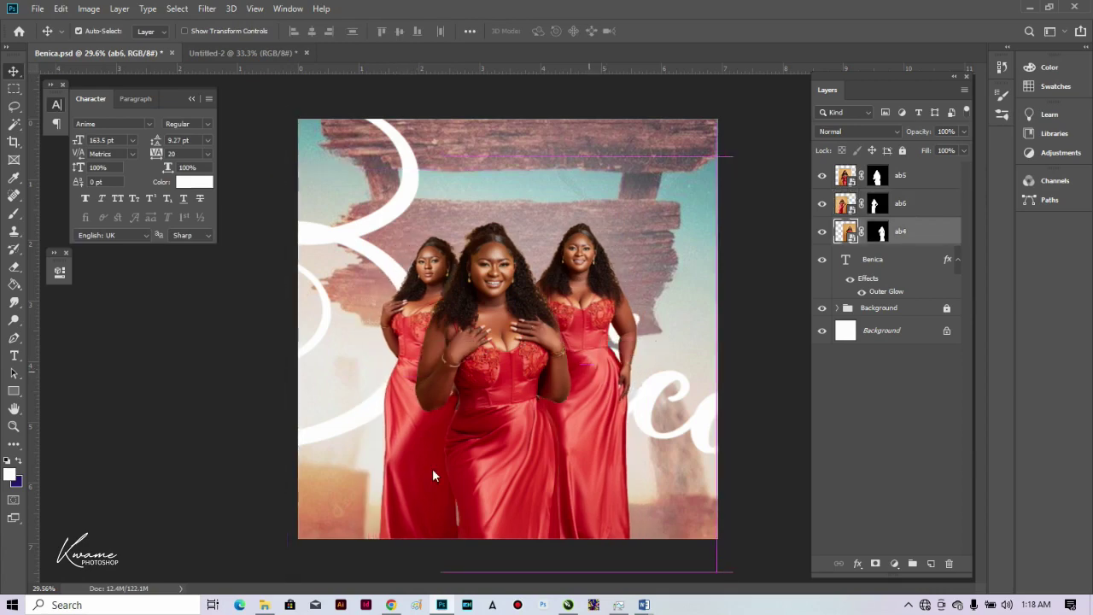
pyautogui.moveTo(422, 464); pyautogui.dragTo(423, 459)
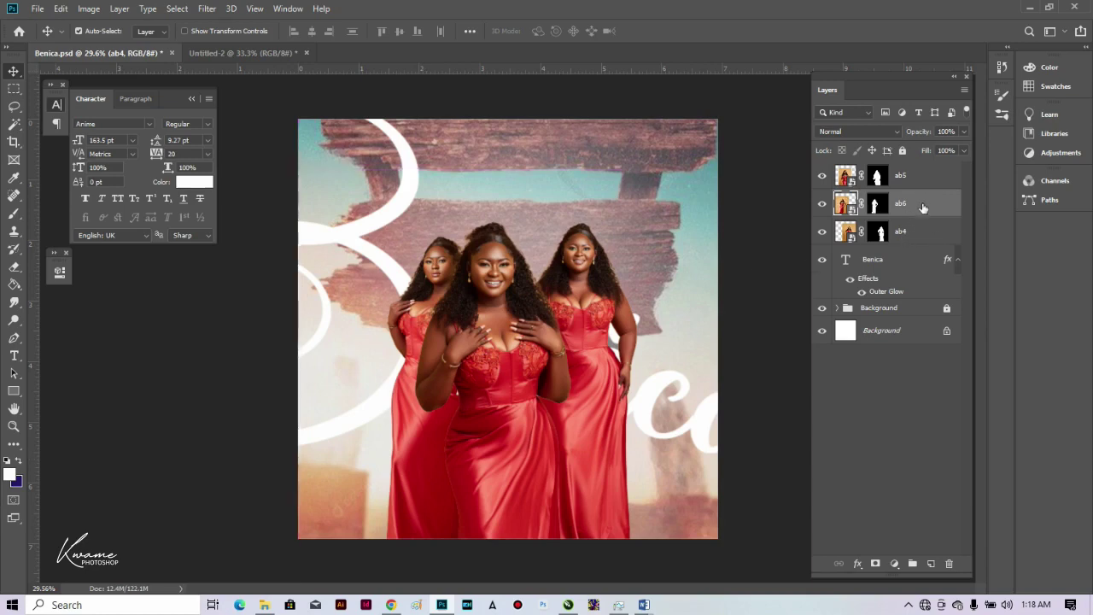
# - Scale layers ab4, ab5 and ab6 together to about 123% and shift them down
pyautogui.hotkey('alt', '[')
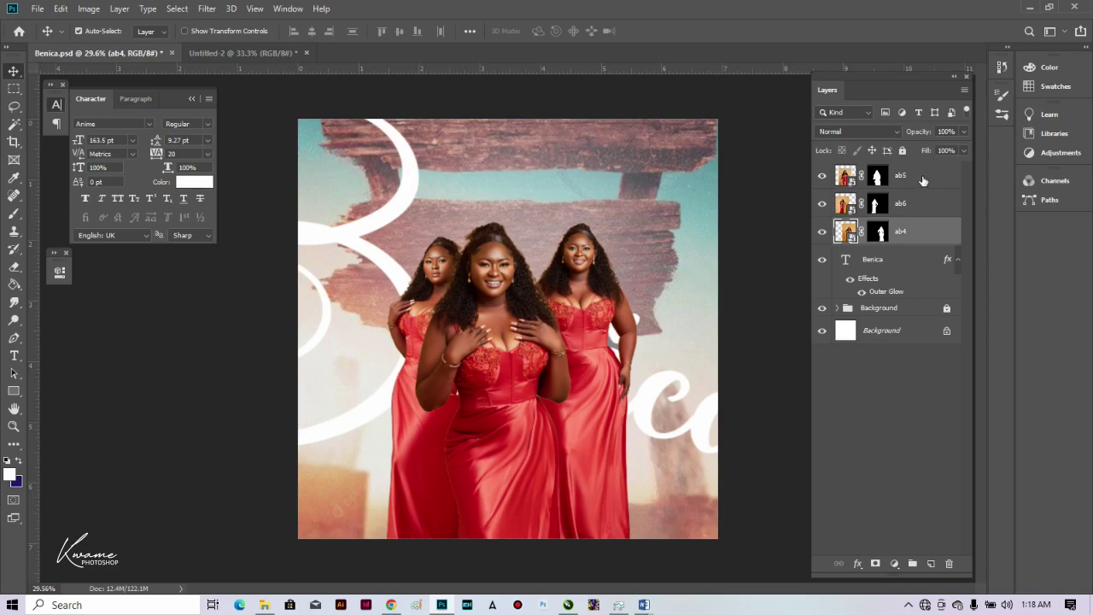
pyautogui.keyDown('shift'); pyautogui.click(924, 181); pyautogui.keyUp('shift')
pyautogui.hotkey('ctrl', 't')
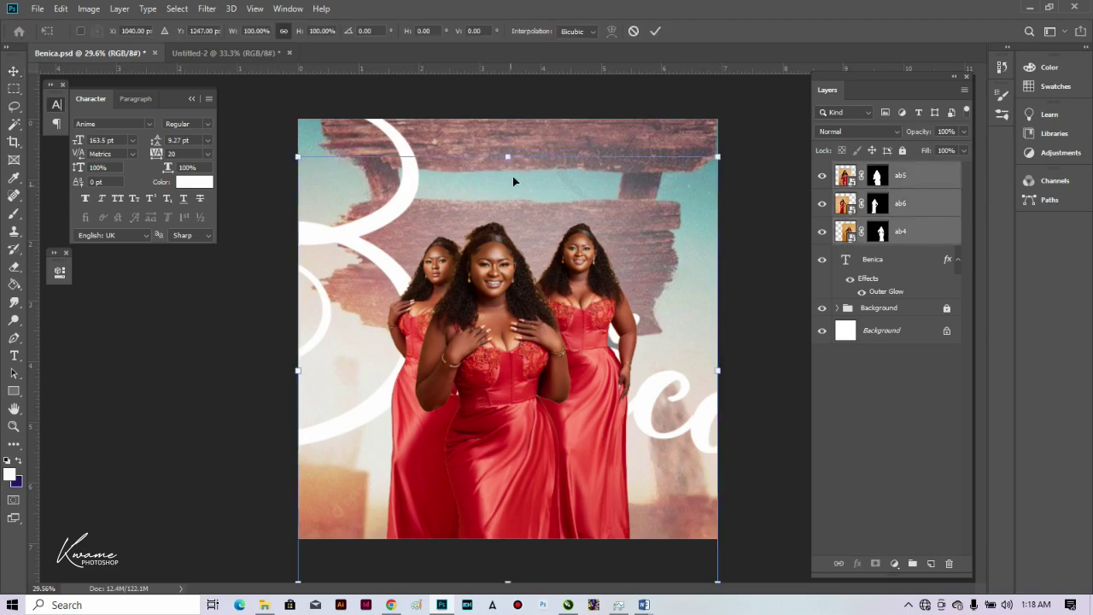
pyautogui.moveTo(511, 157); pyautogui.dragTo(522, 51)
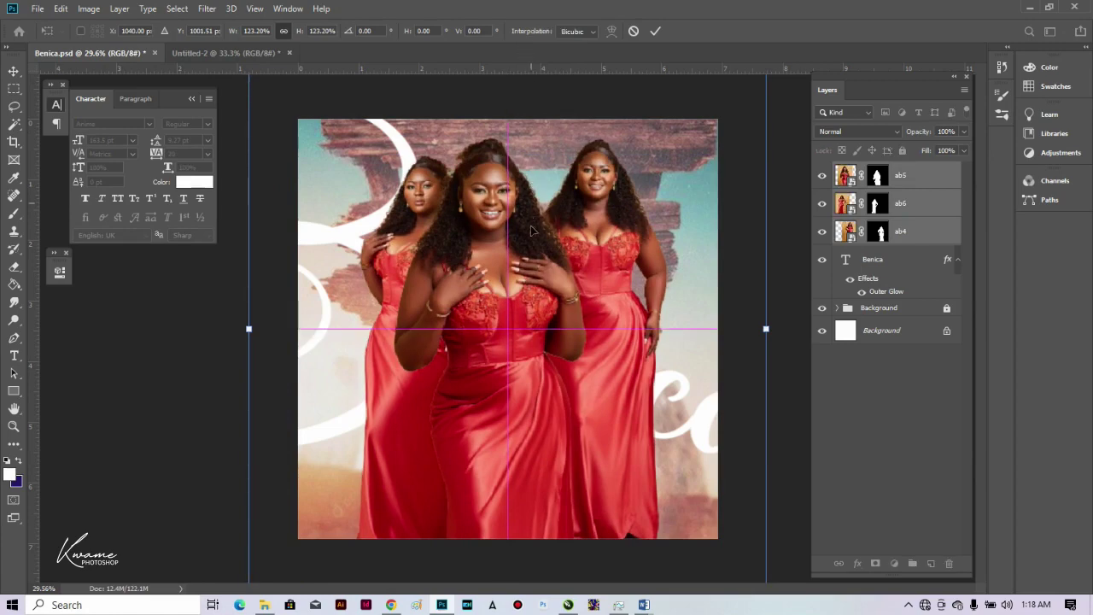
pyautogui.hotkey('shift', 'Down')
pyautogui.hotkey('shift', 'Down')
pyautogui.hotkey('shift', 'Down')
pyautogui.hotkey('shift', 'Down')
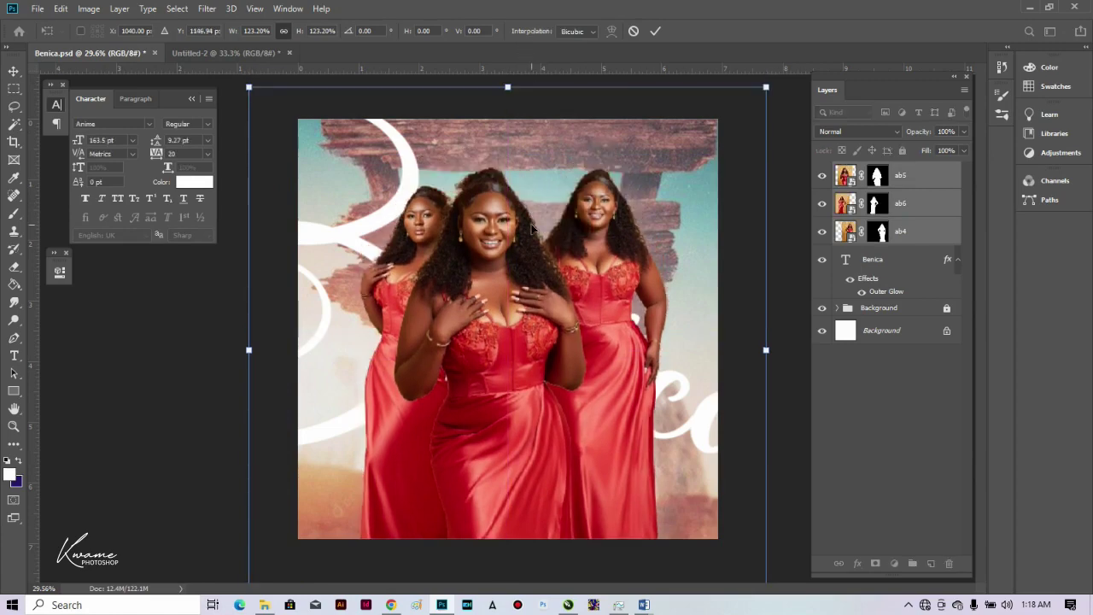
pyautogui.press('Return')
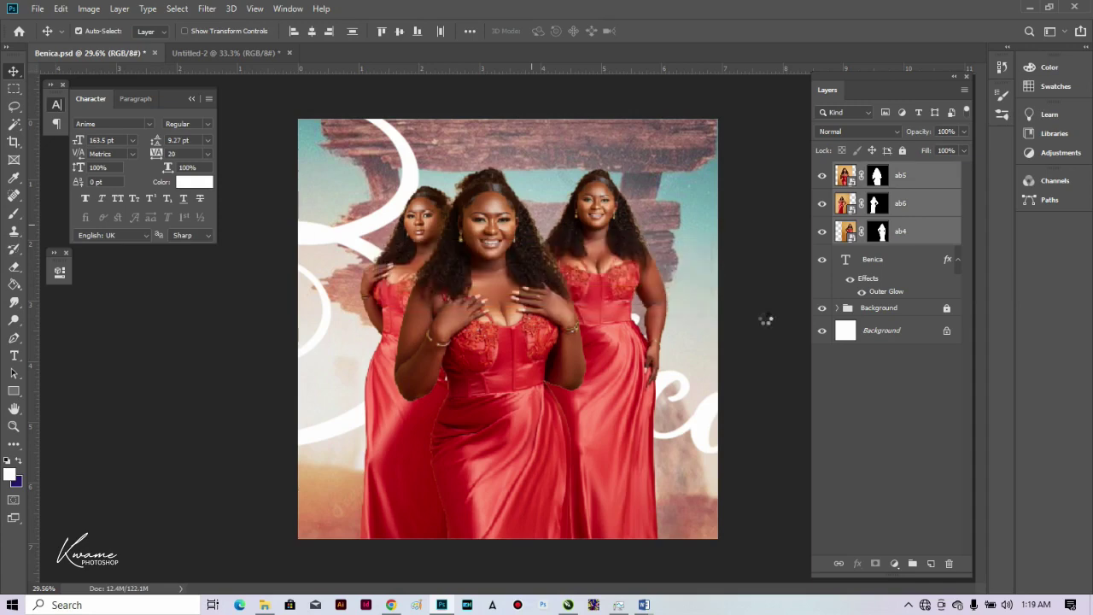
# - Enlarge the centre woman to about 110% and shift her slightly down
pyautogui.click(489, 344)
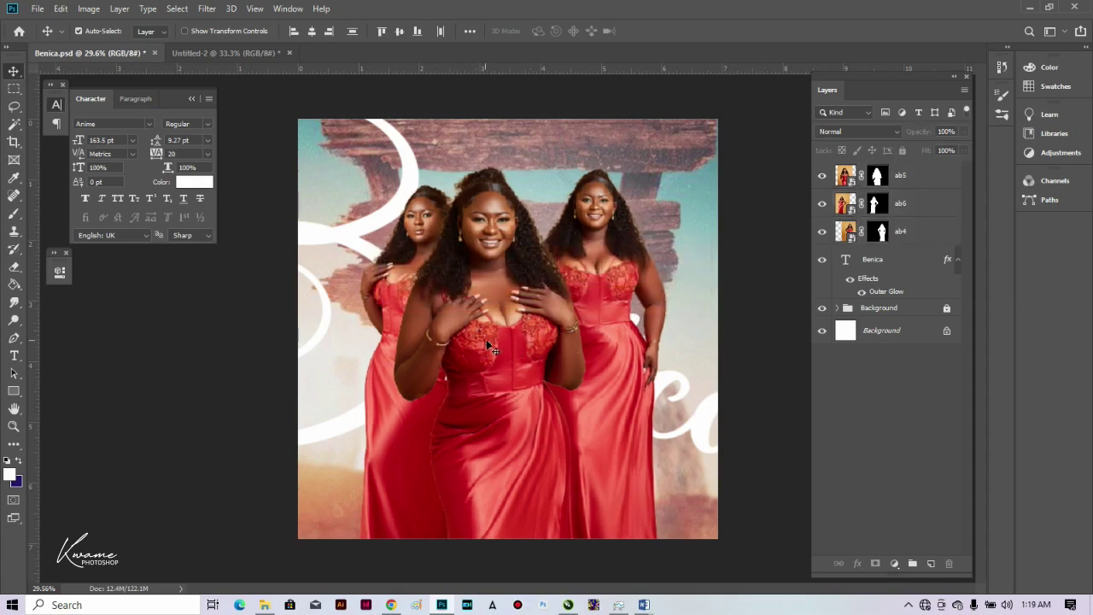
pyautogui.hotkey('ctrl', 't')
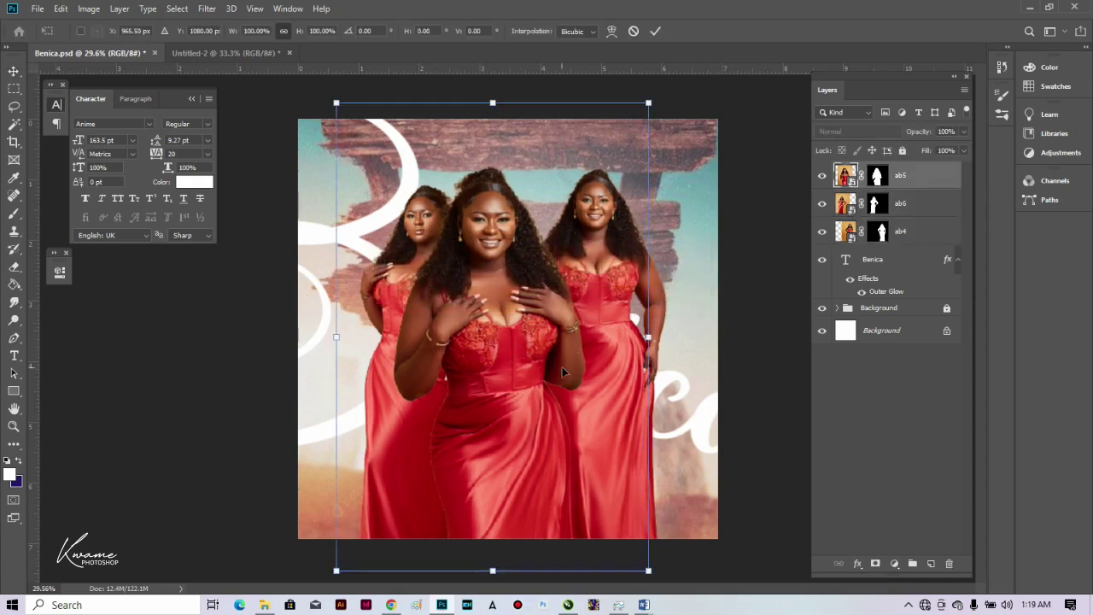
pyautogui.moveTo(650, 337); pyautogui.dragTo(681, 338)
pyautogui.moveTo(582, 373); pyautogui.dragTo(587, 374)
pyautogui.press('Return')
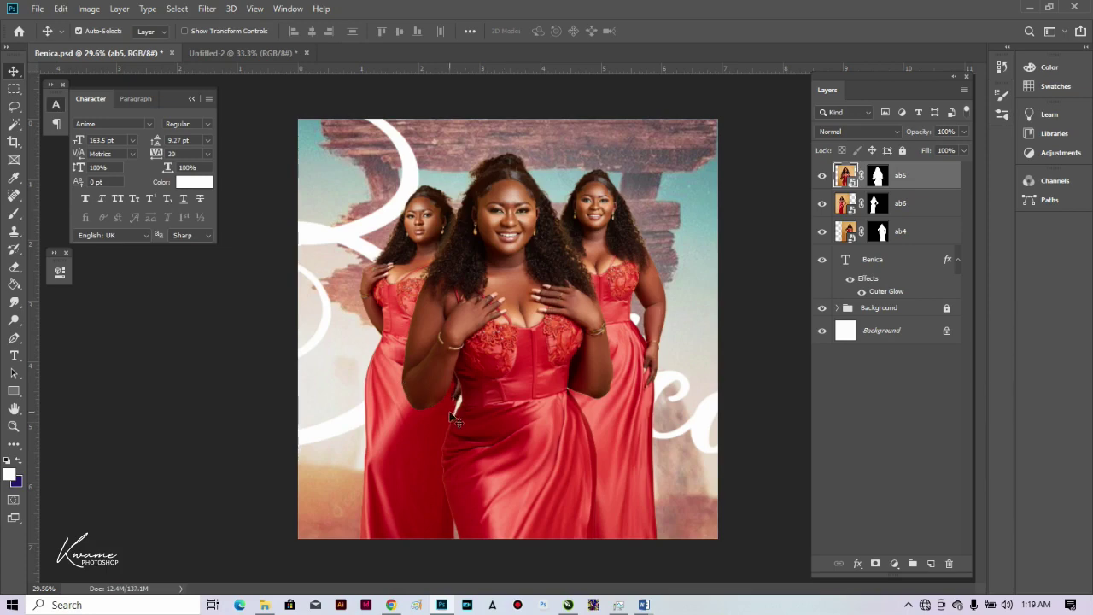
# - Shrink both side women to about 94% and move the left one up and outward
pyautogui.click(635, 297)
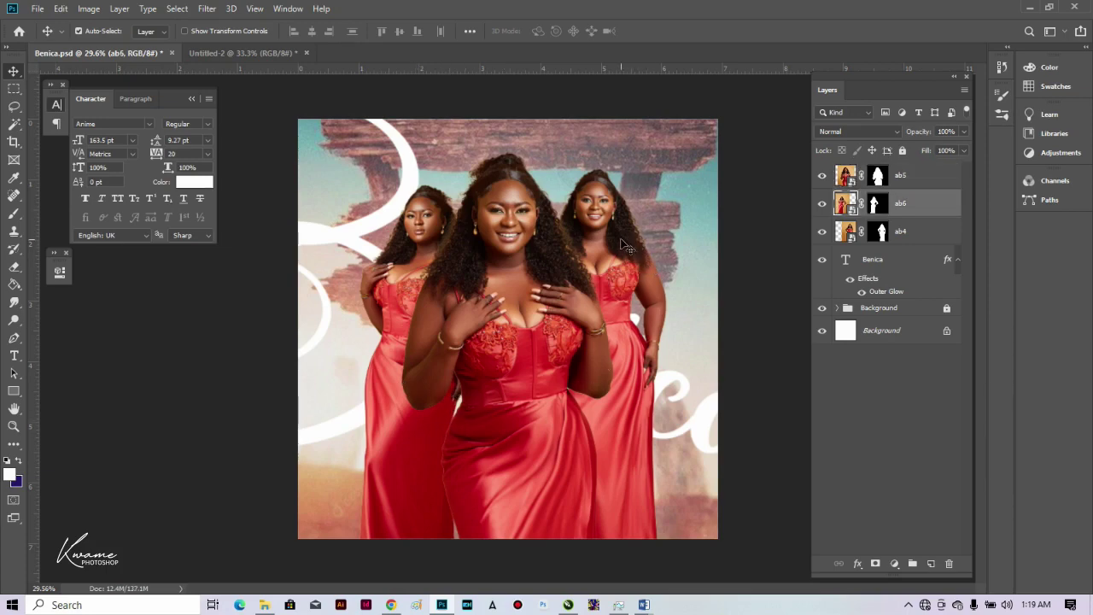
pyautogui.keyDown('shift'); pyautogui.click(393, 282); pyautogui.keyUp('shift')
pyautogui.hotkey('ctrl', 't')
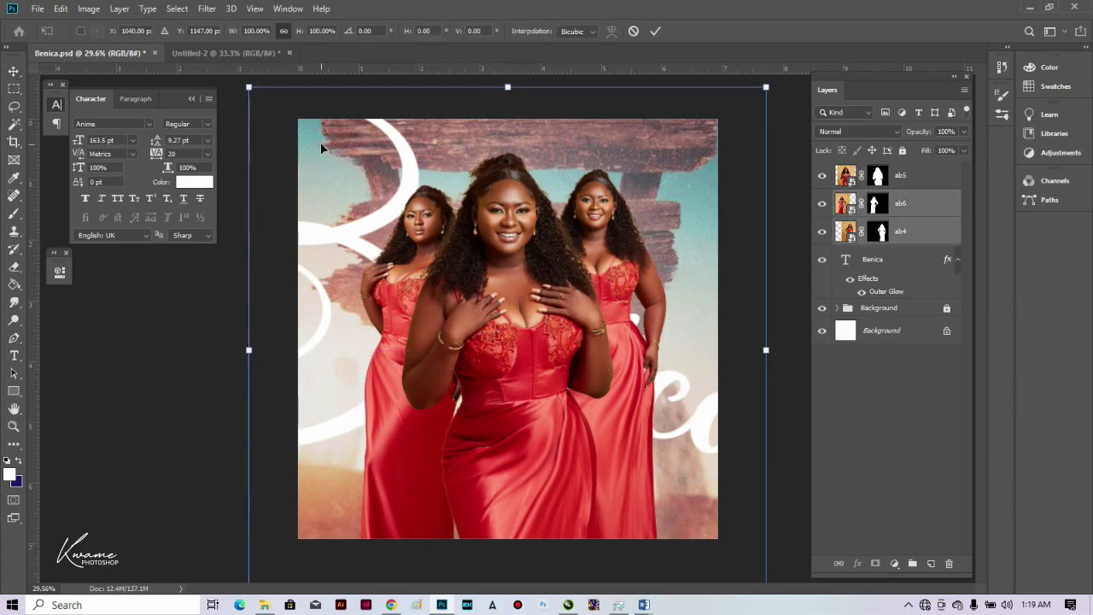
pyautogui.moveTo(249, 87); pyautogui.dragTo(281, 119)
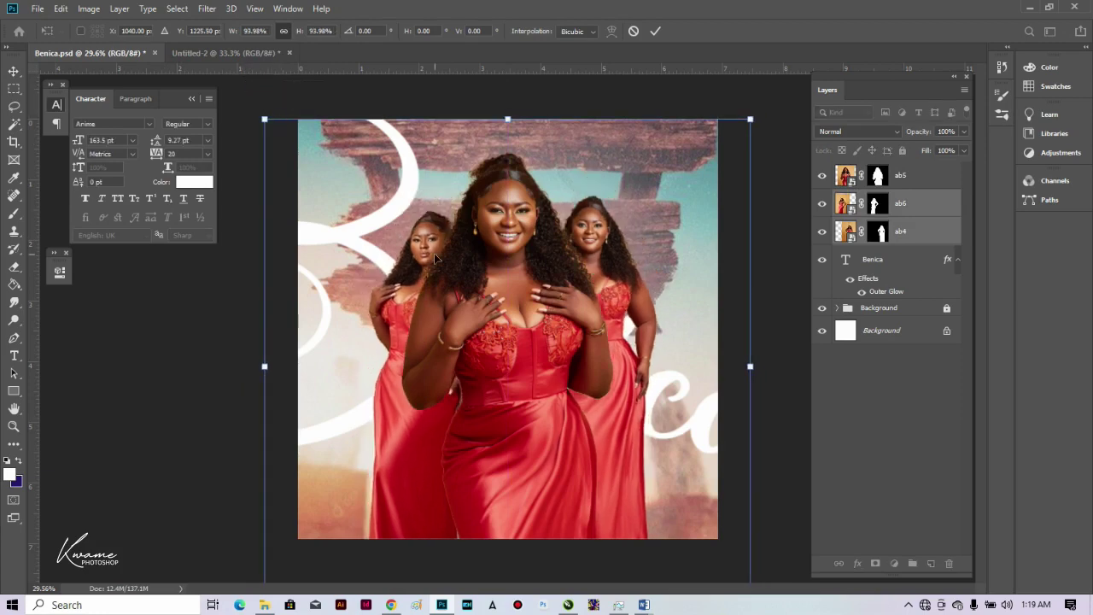
pyautogui.press('Return')
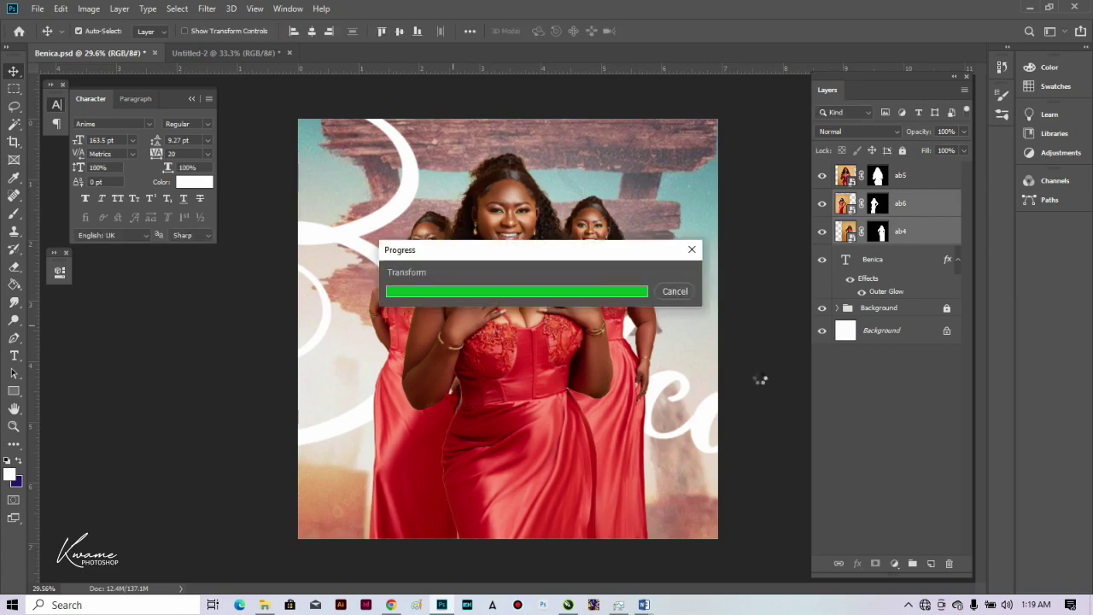
pyautogui.moveTo(401, 472)
pyautogui.mouseDown()
pyautogui.moveTo(393, 450)
pyautogui.moveTo(406, 453)
pyautogui.mouseUp()
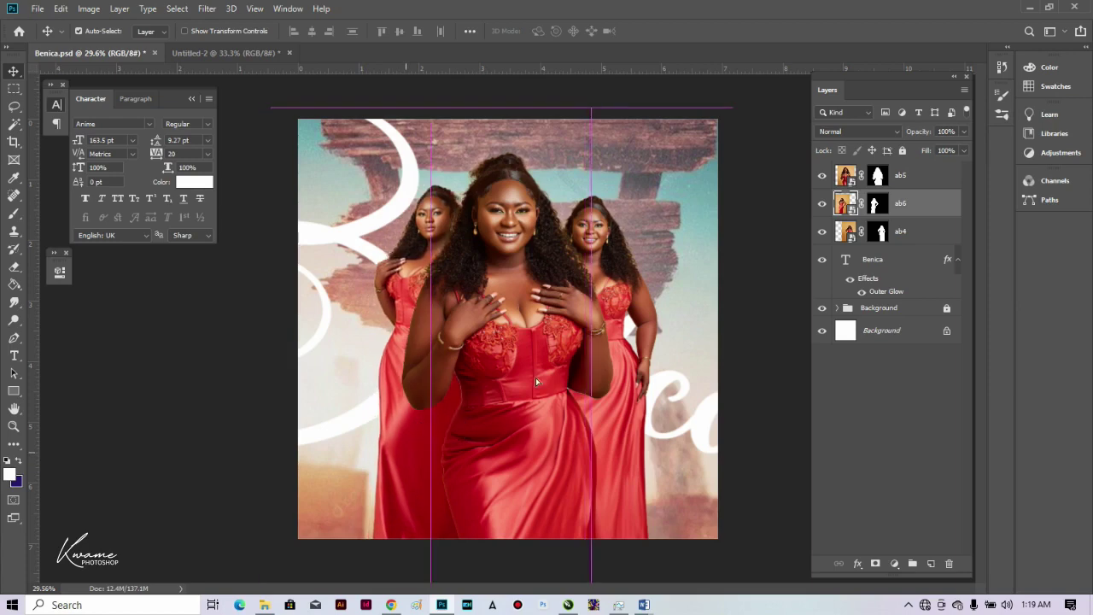
# - Place a horizontal guide at eye level and align the left woman with the right one
pyautogui.click(612, 285)
pyautogui.moveTo(612, 286); pyautogui.dragTo(617, 289)
pyautogui.click(433, 216)
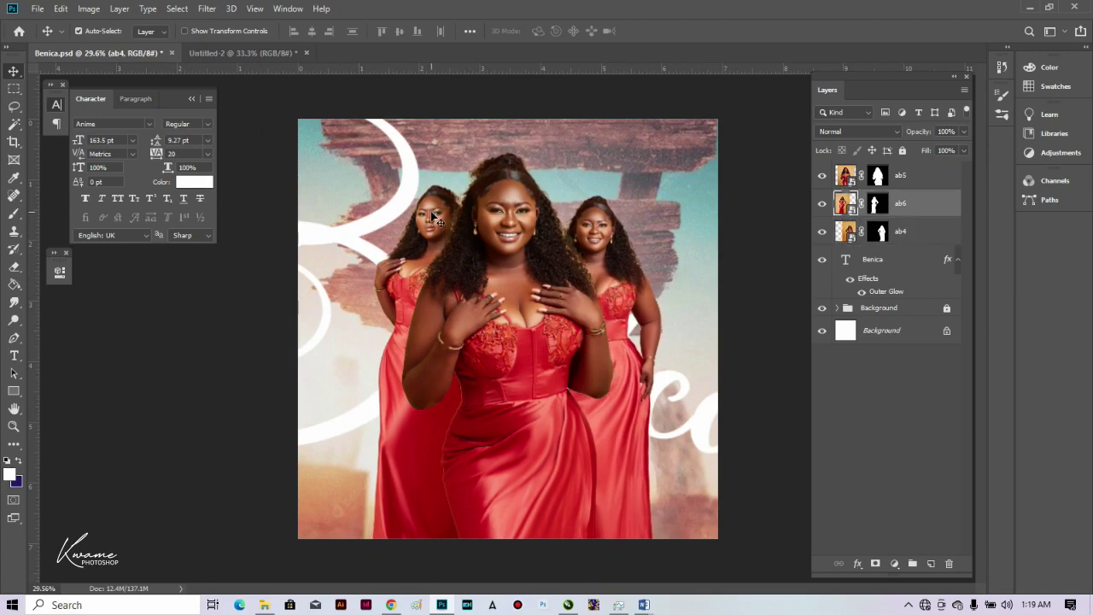
pyautogui.moveTo(494, 67); pyautogui.dragTo(471, 196)
pyautogui.moveTo(422, 227); pyautogui.dragTo(425, 231)
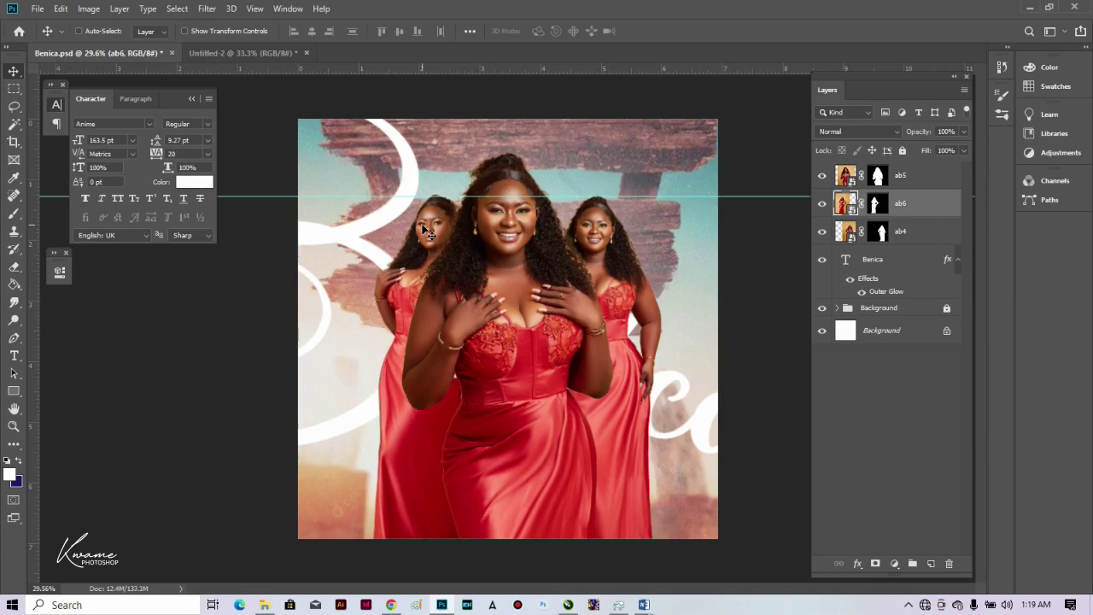
pyautogui.moveTo(424, 229); pyautogui.dragTo(476, 14)
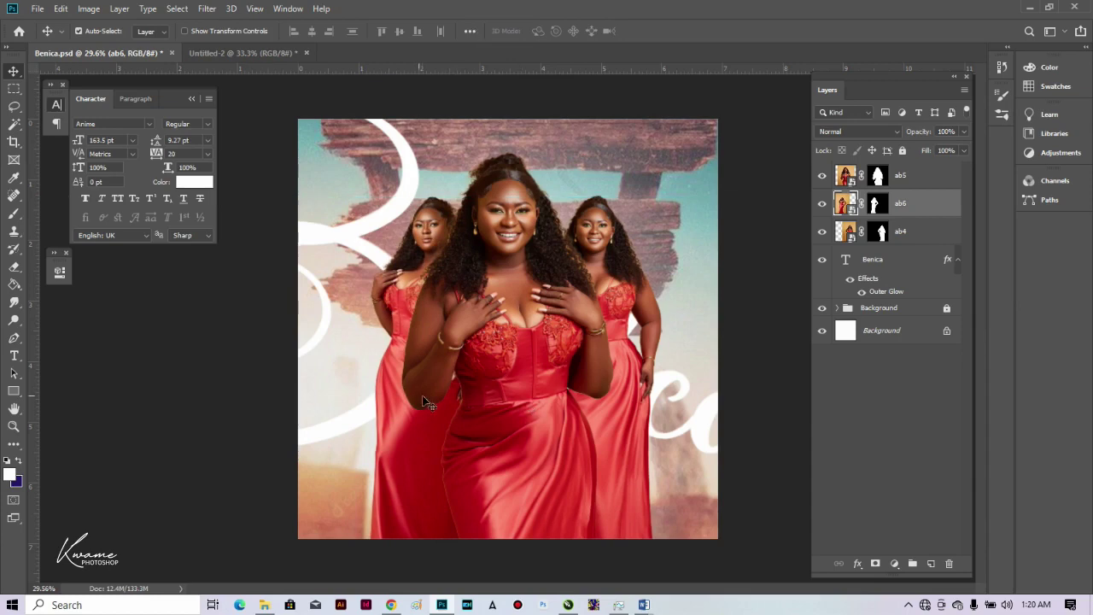
# - Add an empty Layer 2 above the centre woman's layer
pyautogui.click(924, 176)
pyautogui.scroll(3, 525, 196)
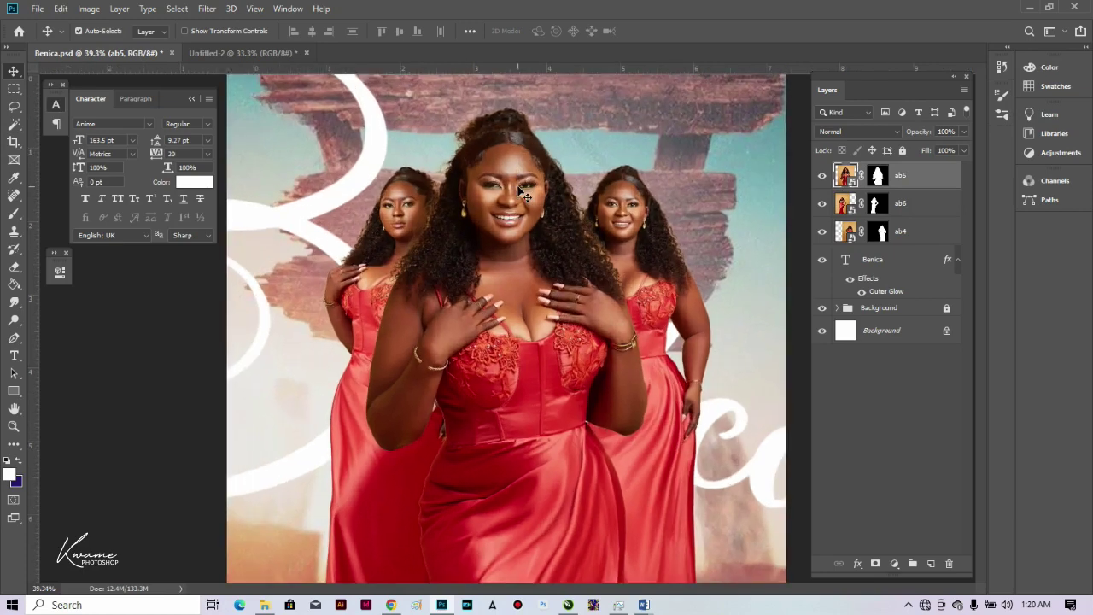
pyautogui.scroll(-3, 517, 457)
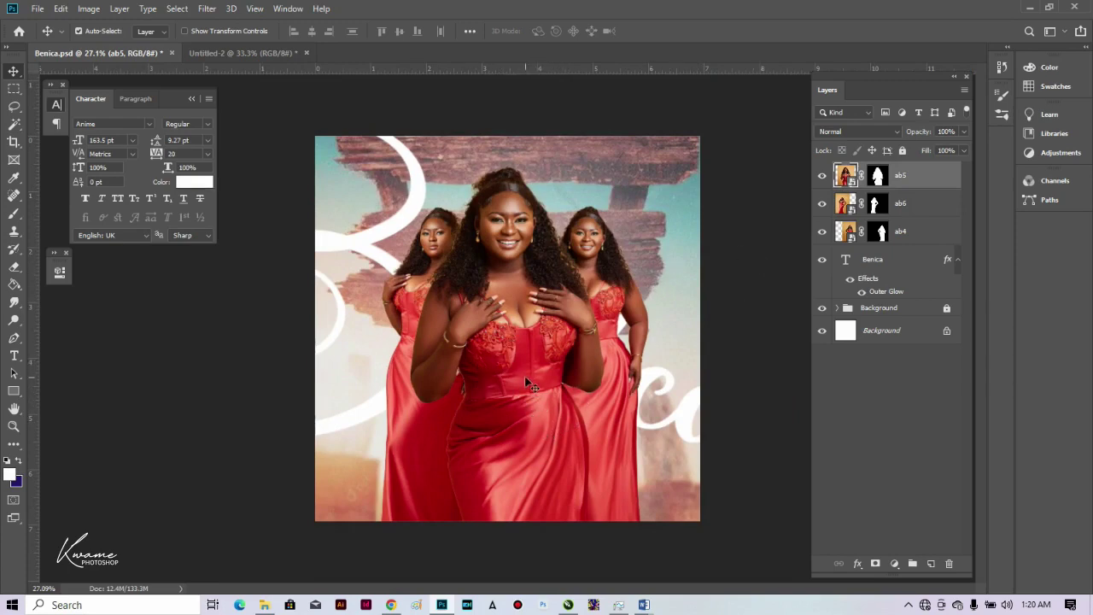
pyautogui.click(930, 565)
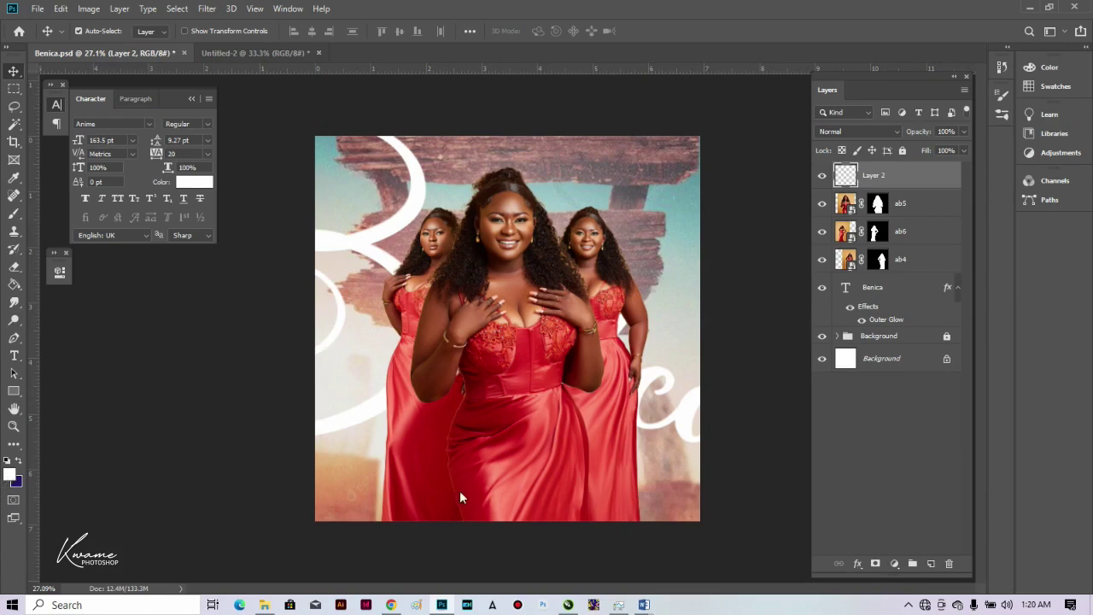
# - Set the foreground colour to dark red b80000
pyautogui.write('e94f47')
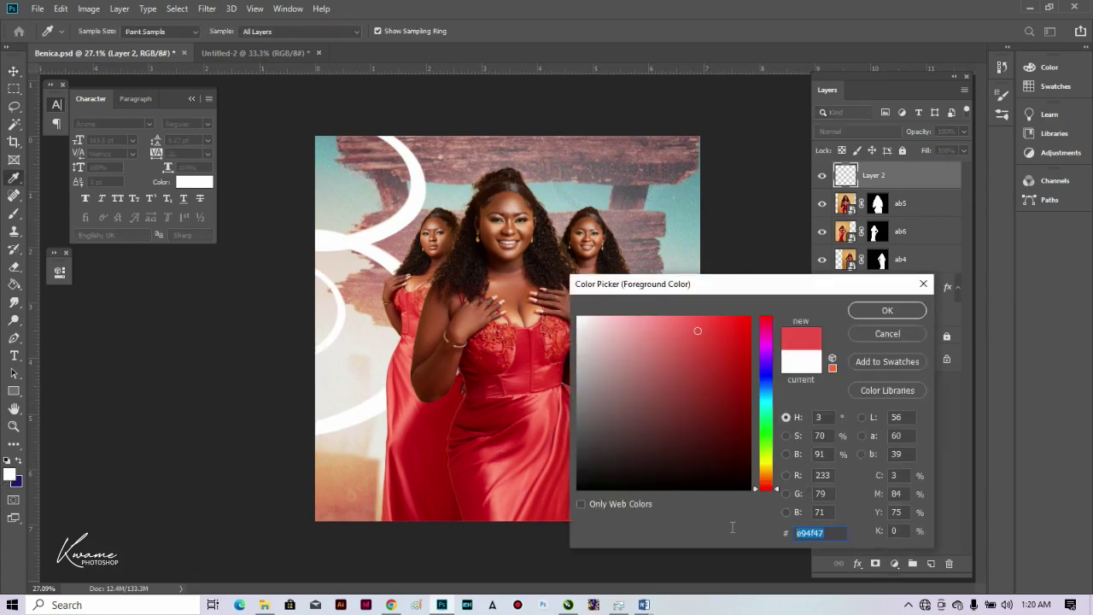
pyautogui.write('b')
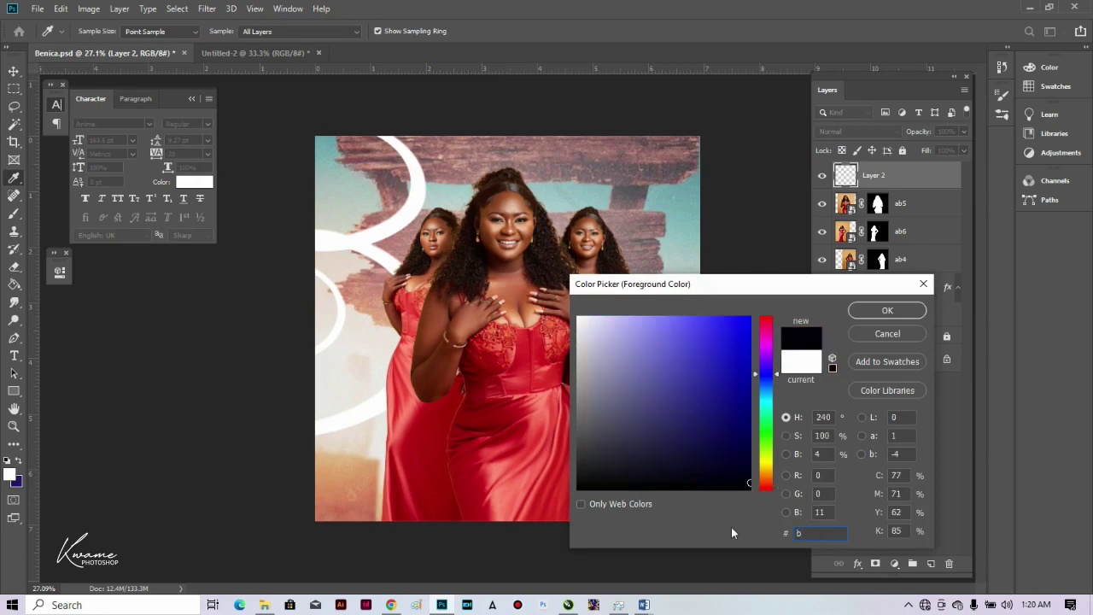
pyautogui.write('80000')
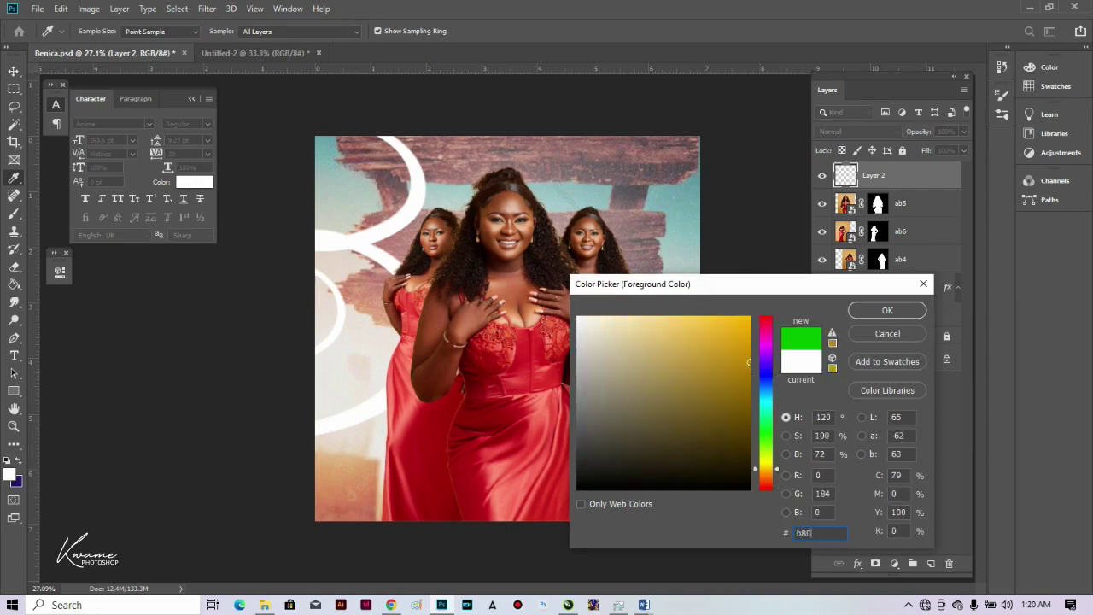
pyautogui.click(887, 310)
# - With a 175 px brush, paint red over the lower part of the centre dress
pyautogui.press('b')
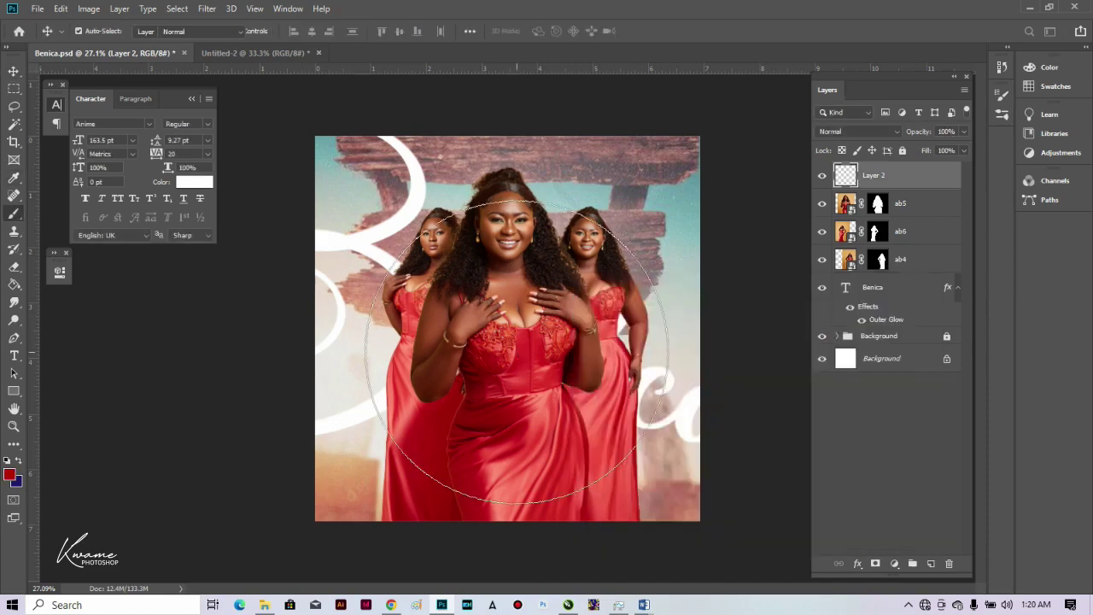
pyautogui.press('[')
pyautogui.press('[')
pyautogui.press('[')
pyautogui.press('[')
pyautogui.press('[')
pyautogui.press('[')
pyautogui.press('[')
pyautogui.press('[')
pyautogui.press('[')
pyautogui.press('[')
pyautogui.press('[')
pyautogui.press('[')
pyautogui.press('[')
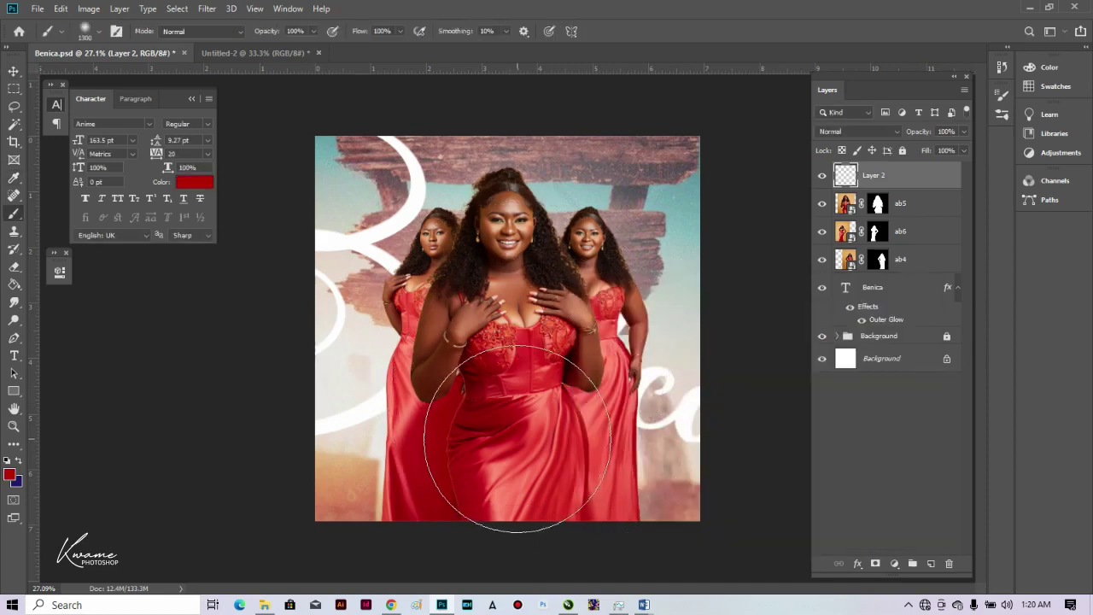
pyautogui.press('[')
pyautogui.press('[')
pyautogui.press('[')
pyautogui.press('[')
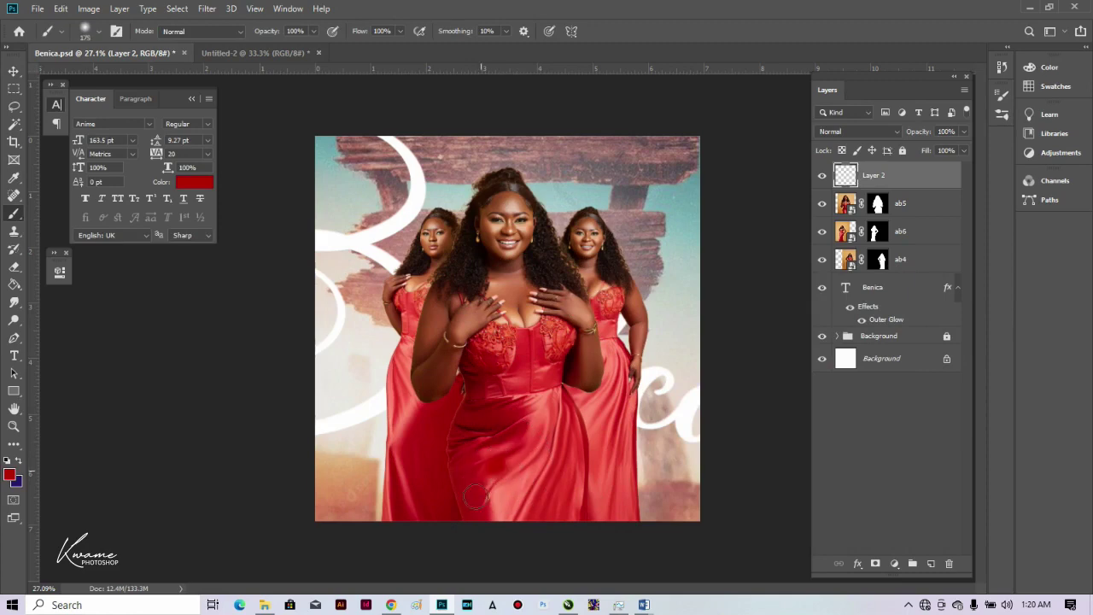
pyautogui.moveTo(591, 514)
pyautogui.mouseDown()
pyautogui.moveTo(522, 524)
pyautogui.moveTo(470, 513)
pyautogui.moveTo(549, 510)
pyautogui.mouseUp()
pyautogui.moveTo(549, 465)
pyautogui.mouseDown()
pyautogui.moveTo(517, 480)
pyautogui.moveTo(571, 471)
pyautogui.mouseUp()
pyautogui.moveTo(489, 497); pyautogui.dragTo(538, 436)
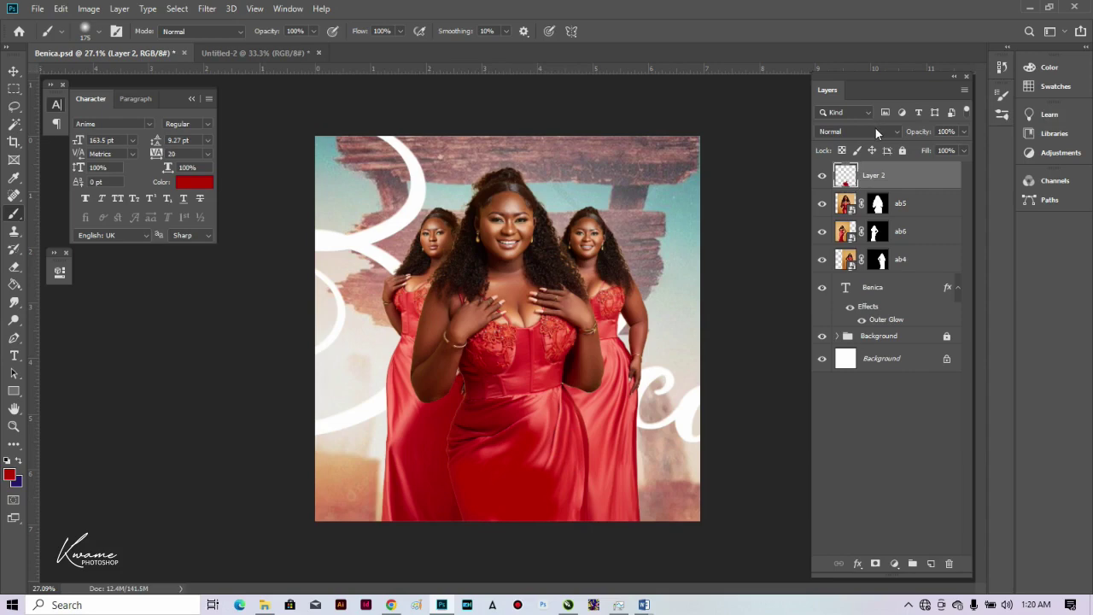
# - Set Layer 2 to Screen blend mode with 63% opacity
pyautogui.click(876, 130)
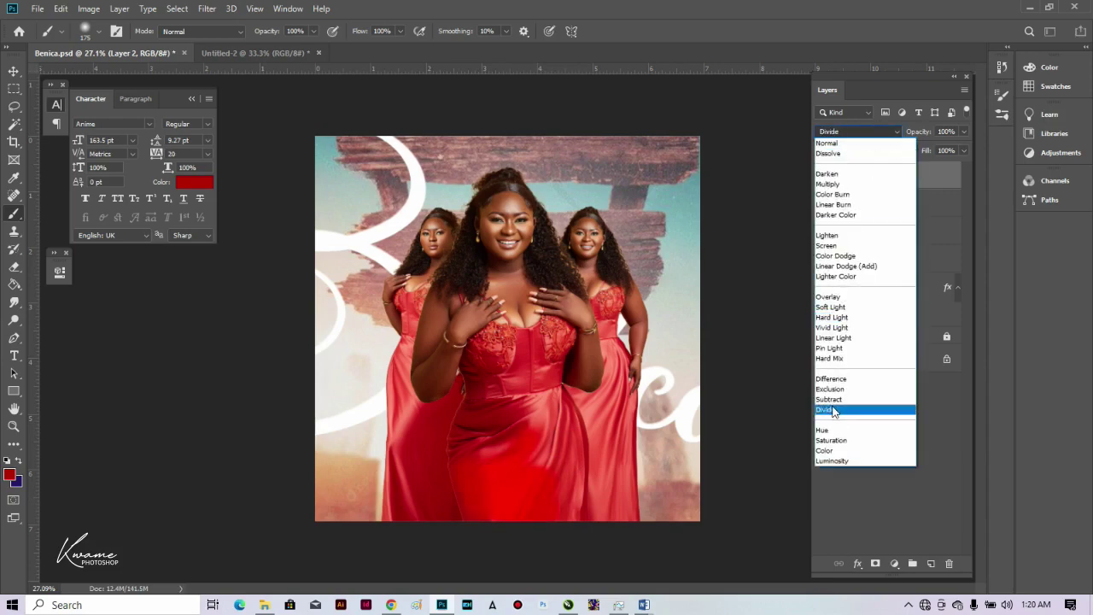
pyautogui.click(842, 249)
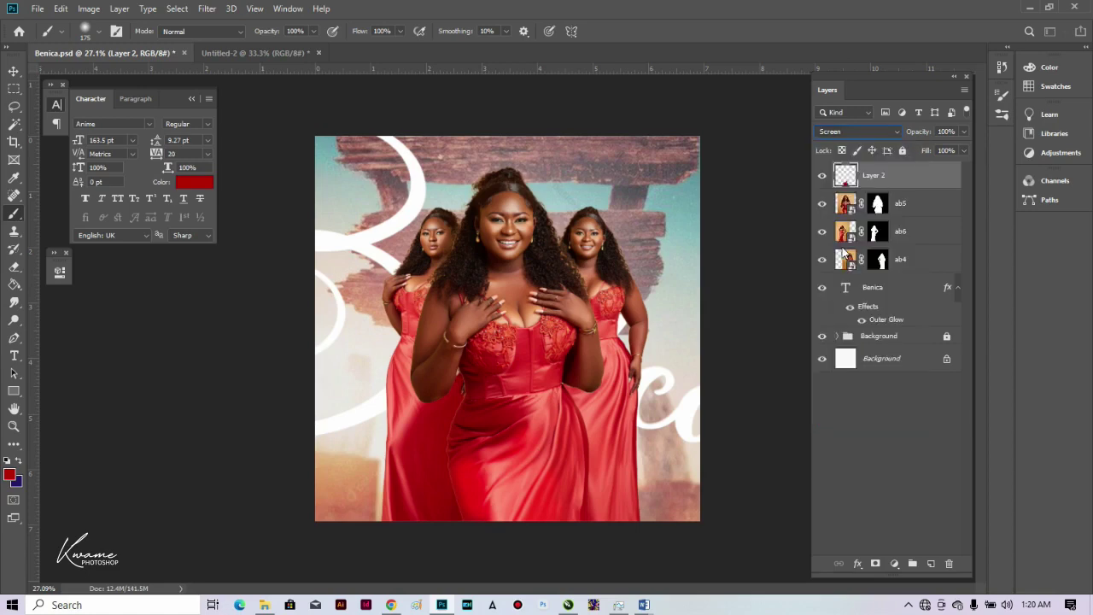
pyautogui.click(948, 132)
pyautogui.write('63')
pyautogui.press('Return')
pyautogui.hotkey('ctrl', '+')
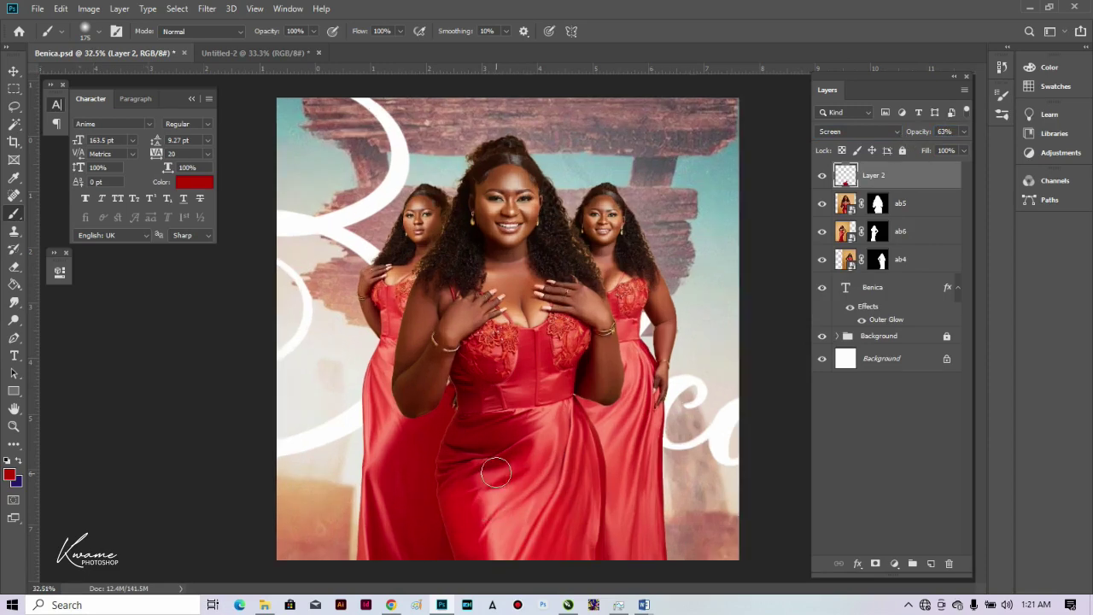
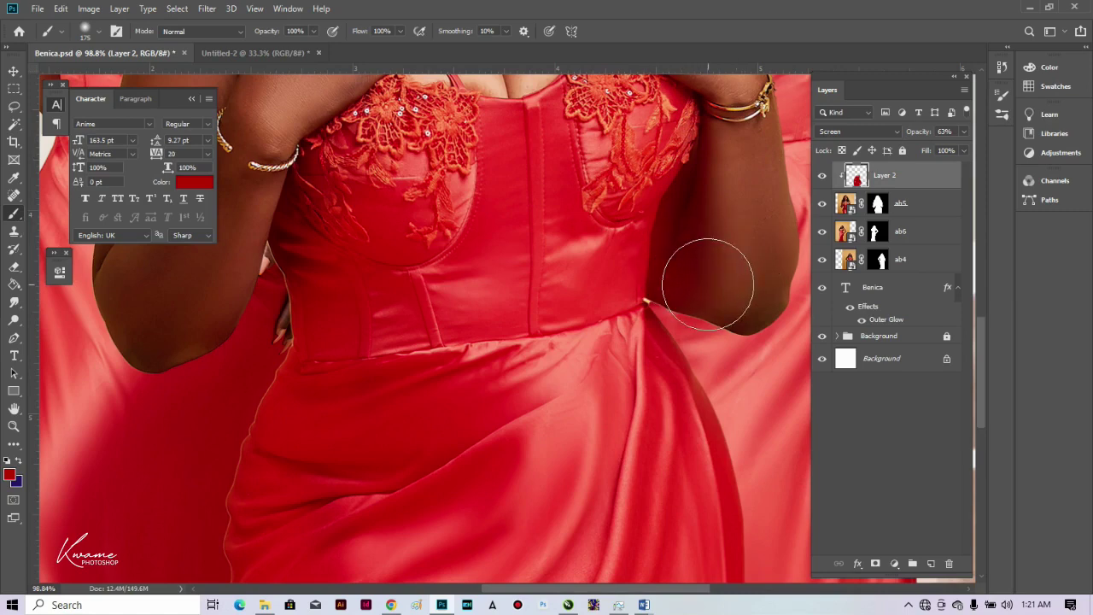
# - Try cloning over the arm, dismiss the missing clone source warning, and return to the Eraser
pyautogui.press('e')
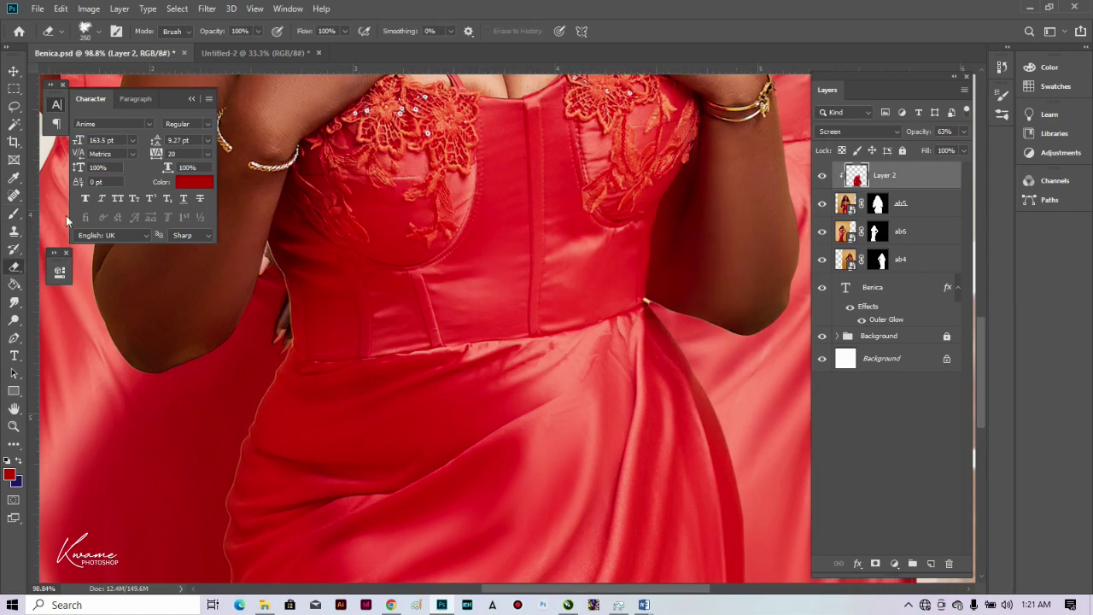
pyautogui.click(100, 32)
pyautogui.press('s')
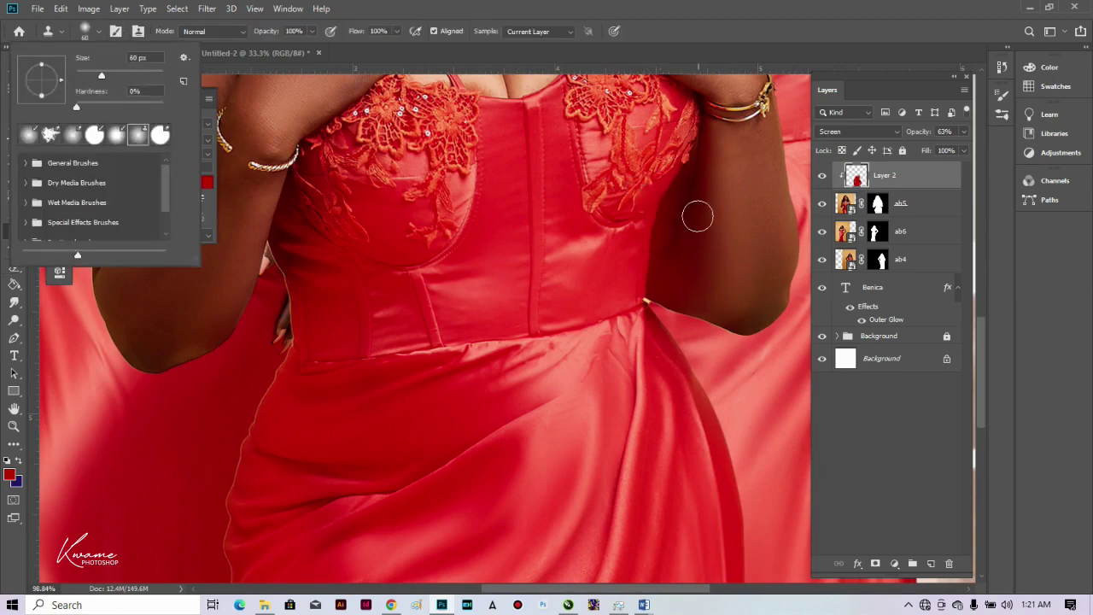
pyautogui.click(707, 239)
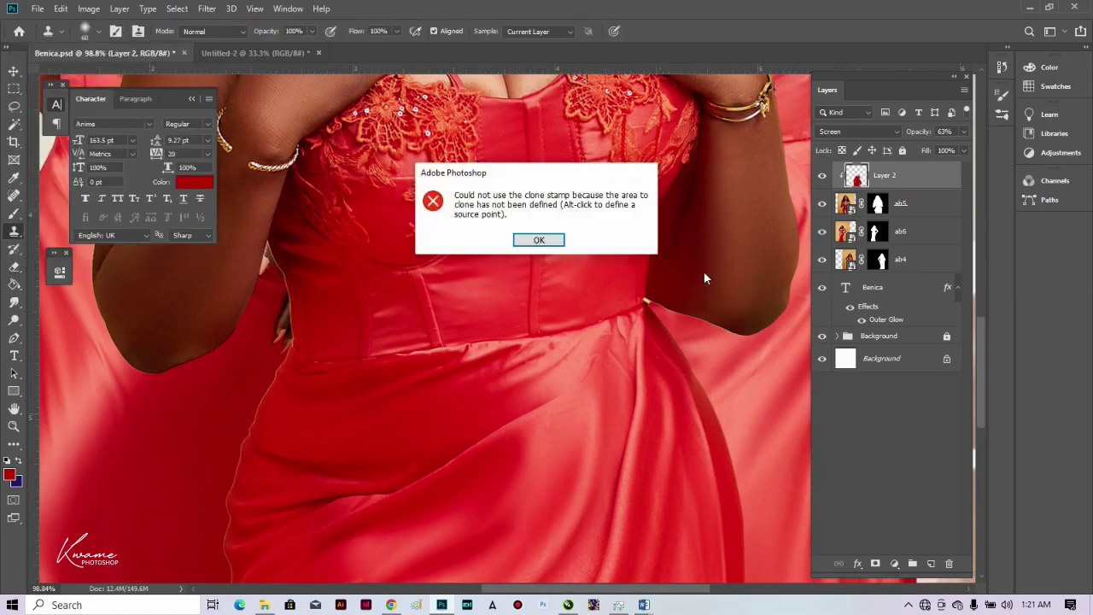
pyautogui.click(513, 240)
pyautogui.click(13, 267)
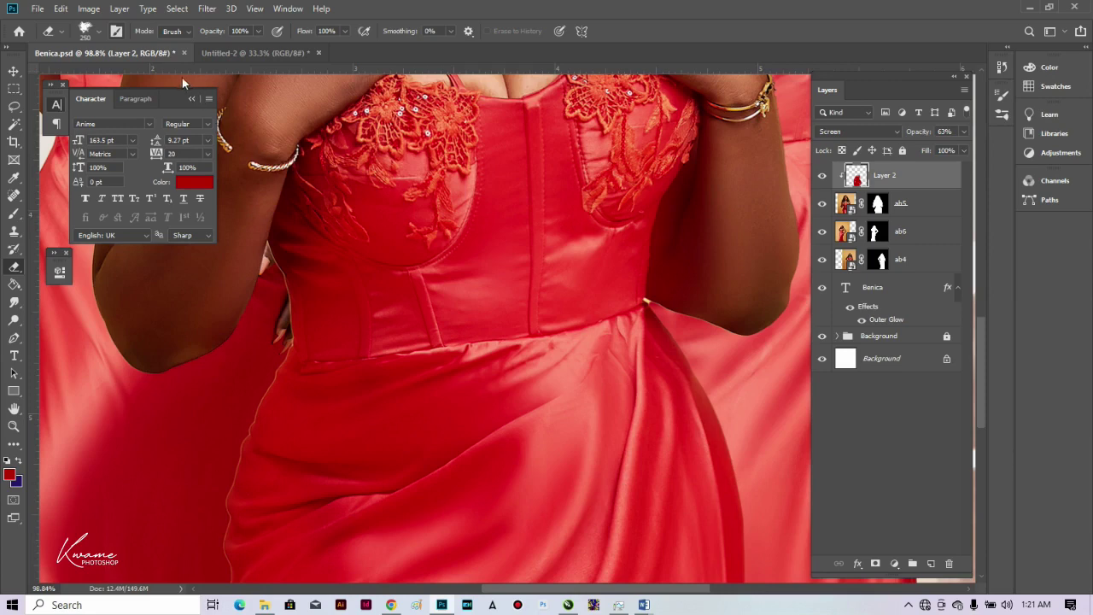
# - Give the eraser the 30 px brush tip and enlarge it to 100 px
pyautogui.press('F5')
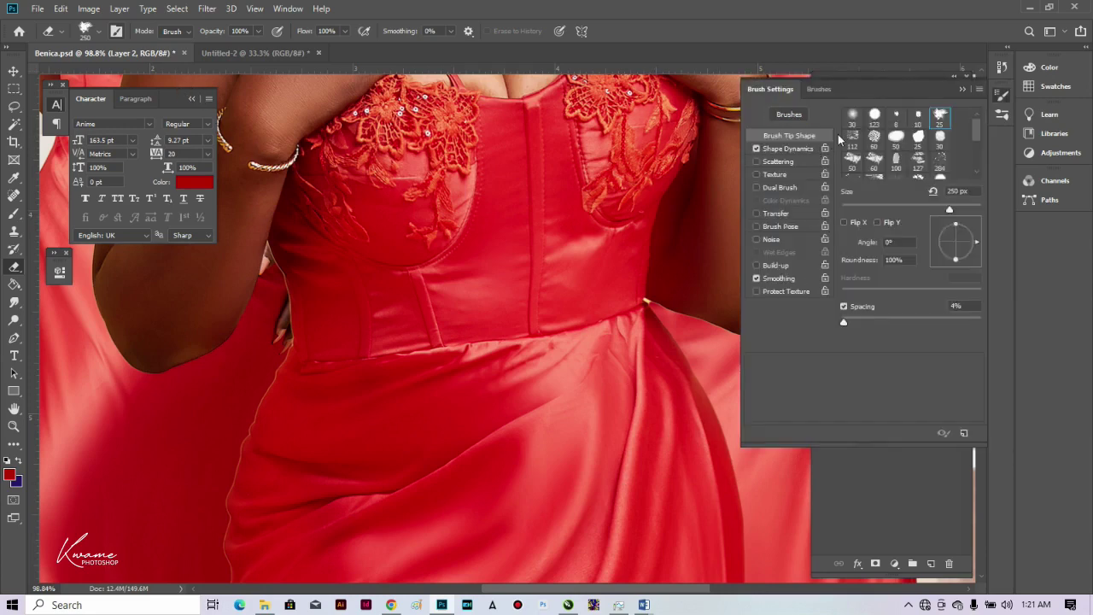
pyautogui.click(852, 118)
pyautogui.click(960, 90)
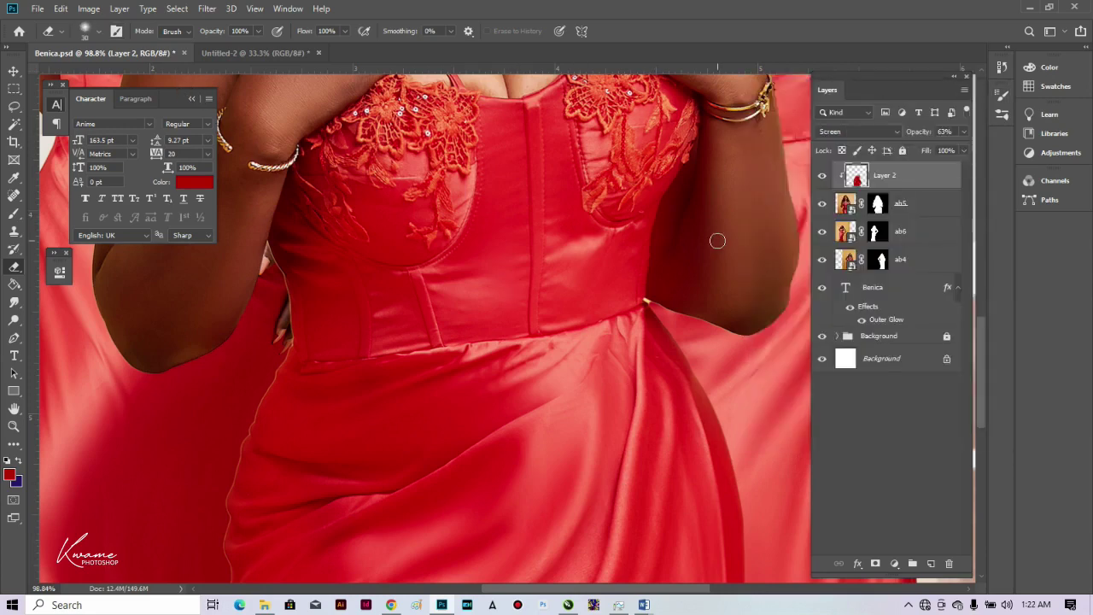
pyautogui.press(']')
pyautogui.press(']')
pyautogui.press(']')
pyautogui.press(']')
pyautogui.press(']')
pyautogui.press(']')
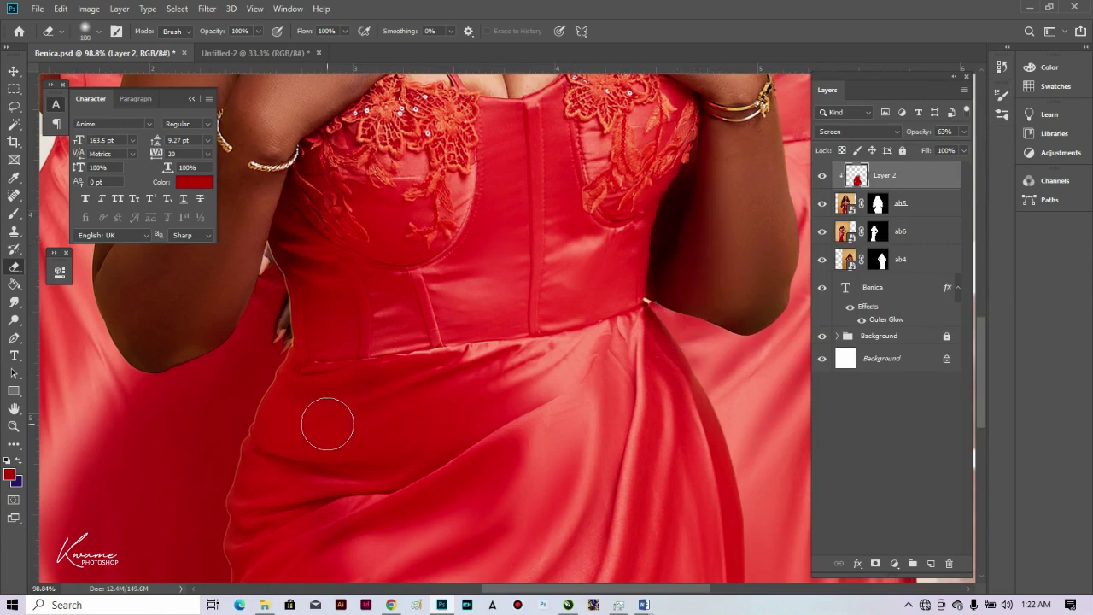
pyautogui.scroll(-6, 320, 415)
pyautogui.scroll(2, 392, 376)
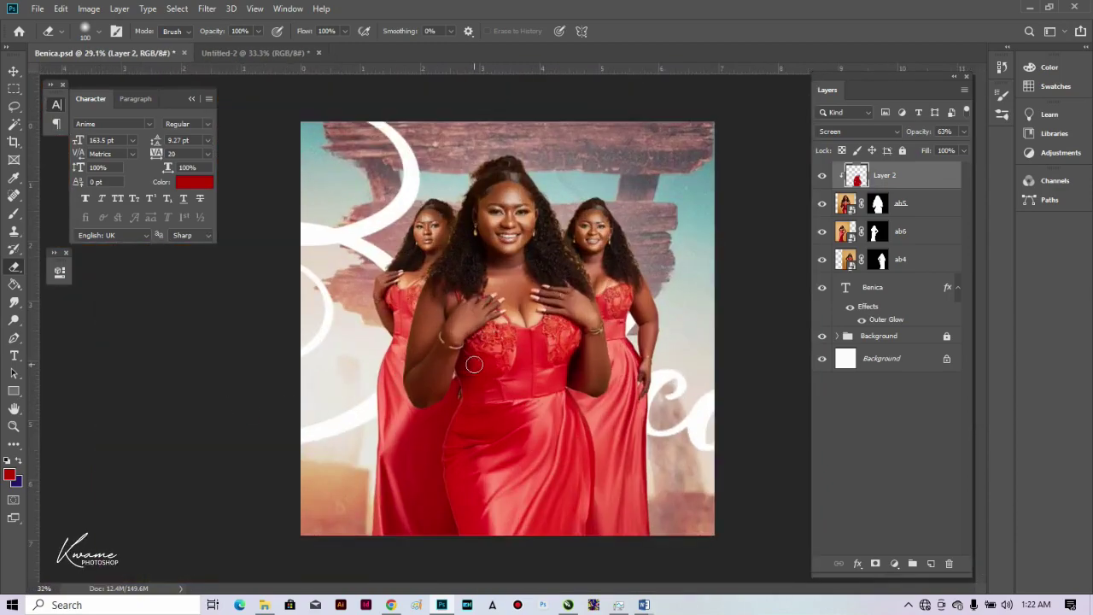
# - Select the ab5 layer with the Move tool active
pyautogui.click(14, 71)
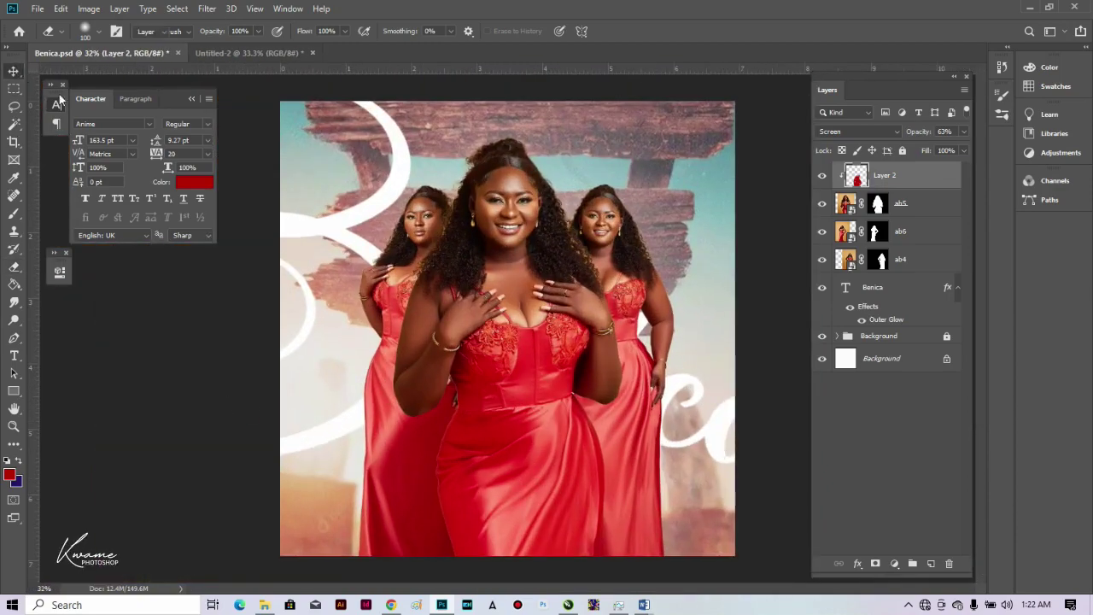
pyautogui.scroll(1, 487, 218)
pyautogui.scroll(1, 624, 263)
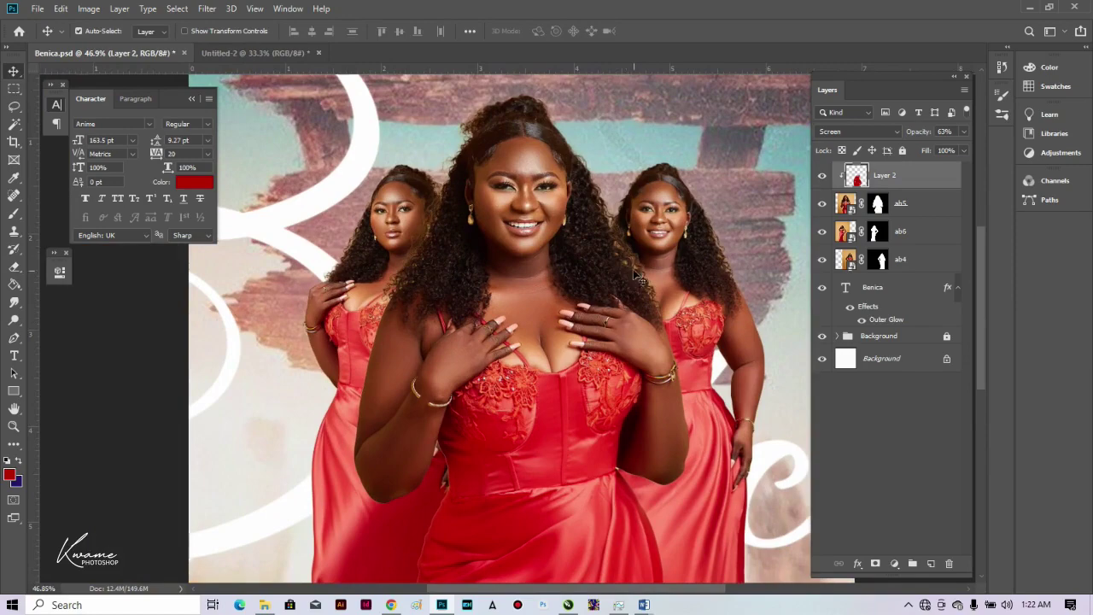
pyautogui.scroll(2, 637, 273)
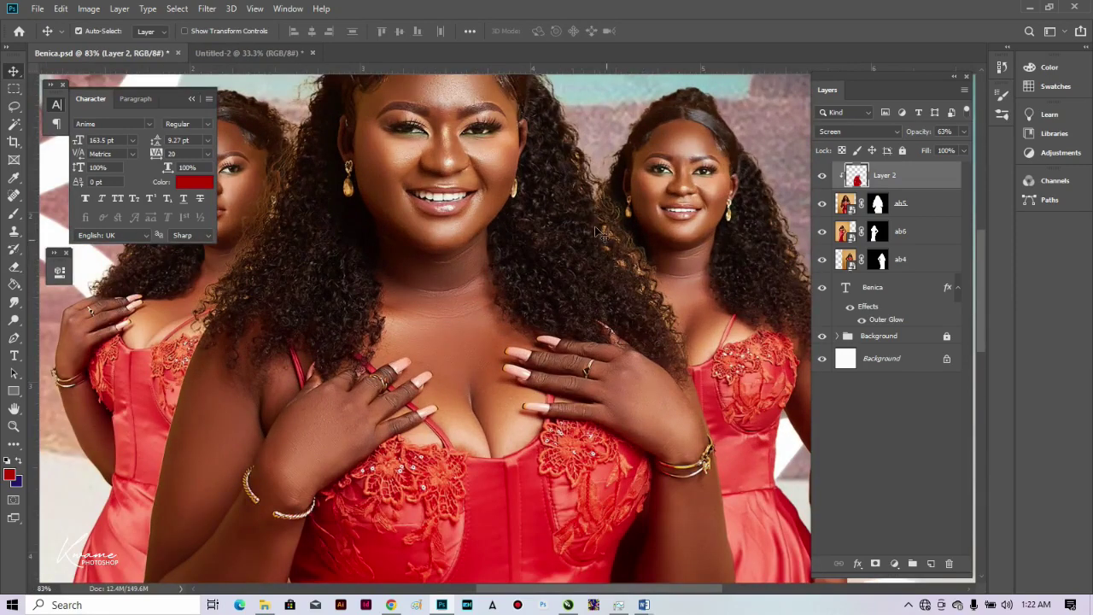
pyautogui.scroll(-1, 592, 248)
pyautogui.click(592, 246)
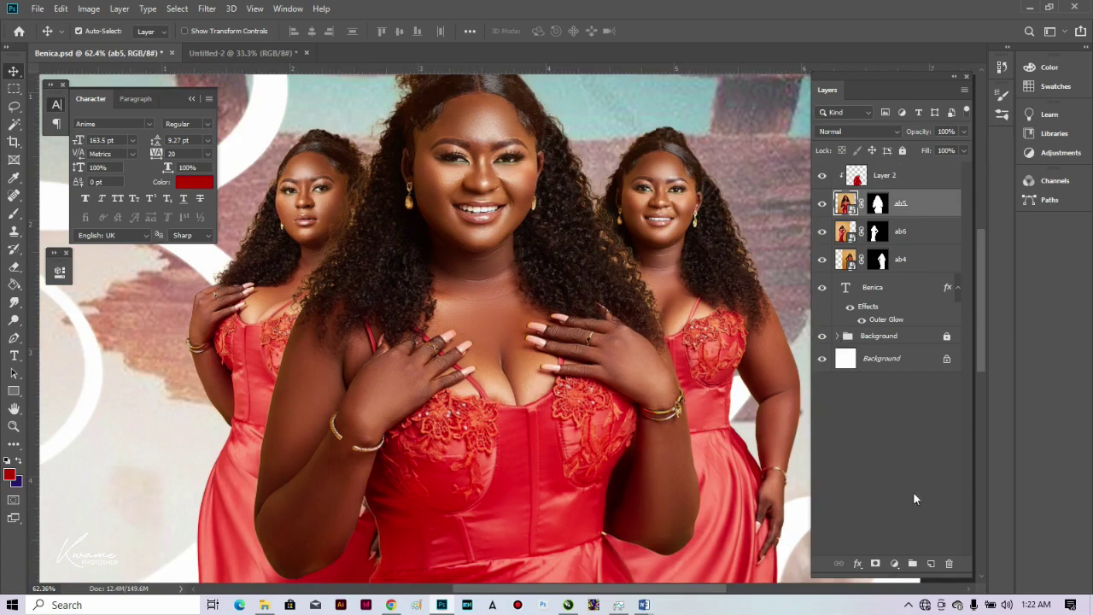
# - Add a new layer above ab5, paint black over the hair edge, and blend it as Luminosity
pyautogui.click(932, 564)
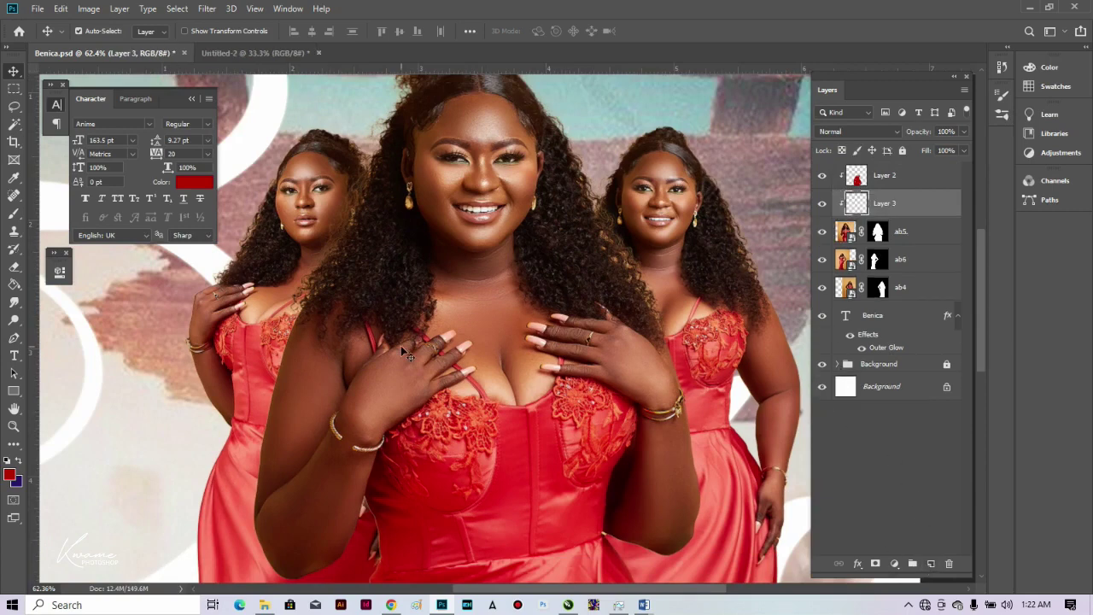
pyautogui.press('d')
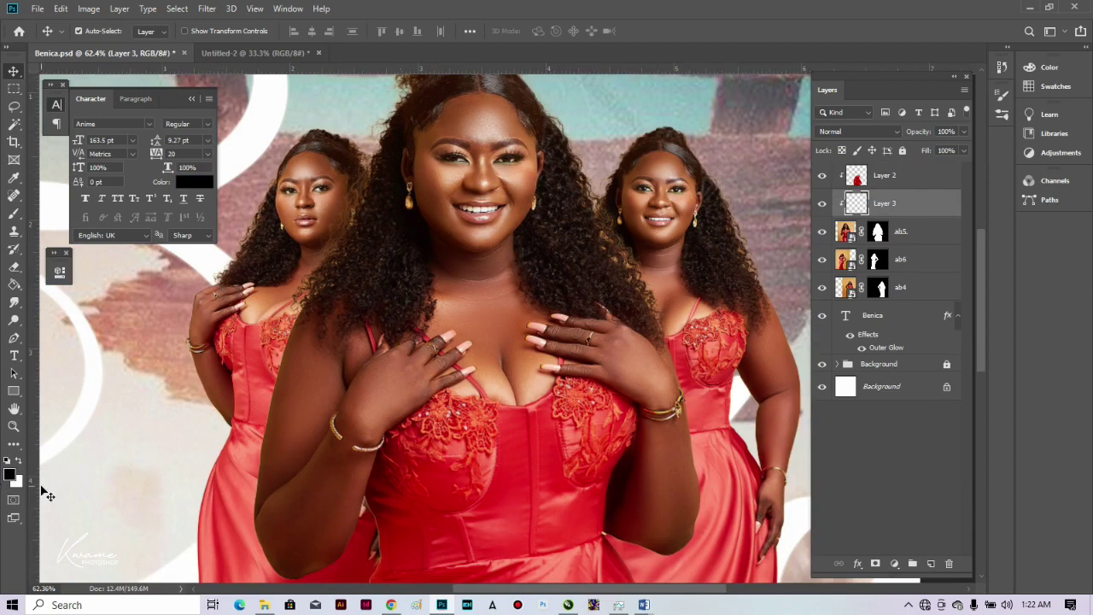
pyautogui.press('b')
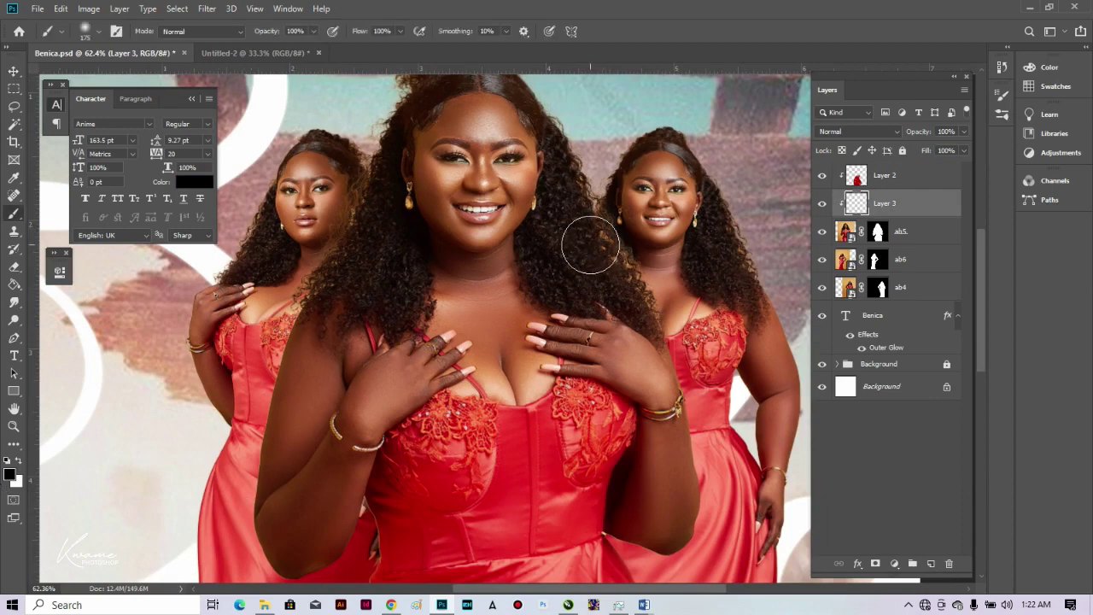
pyautogui.moveTo(592, 244); pyautogui.dragTo(650, 284)
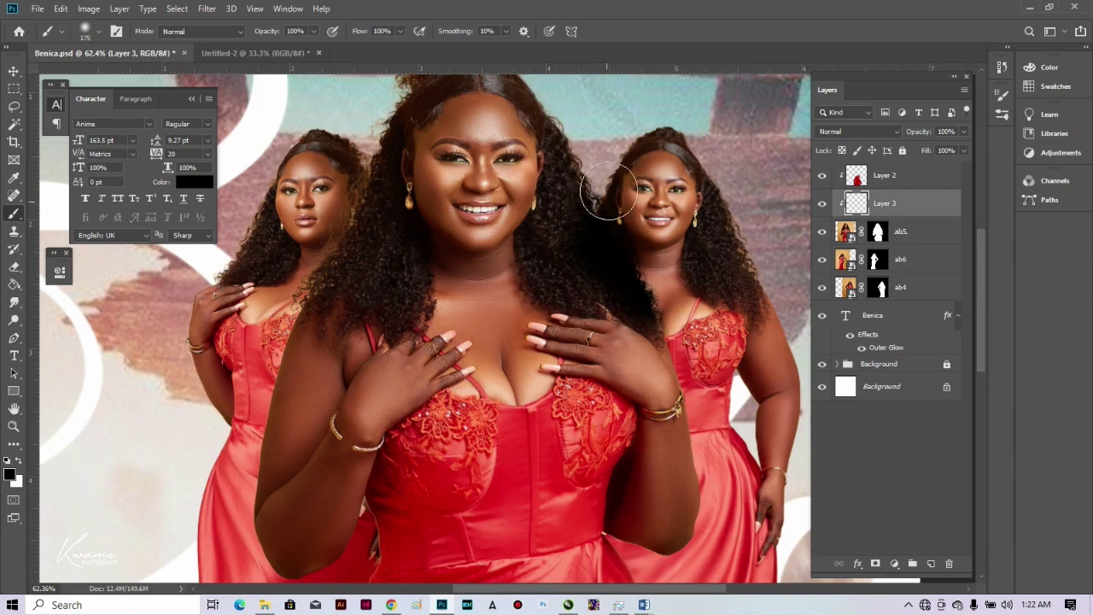
pyautogui.click(858, 131)
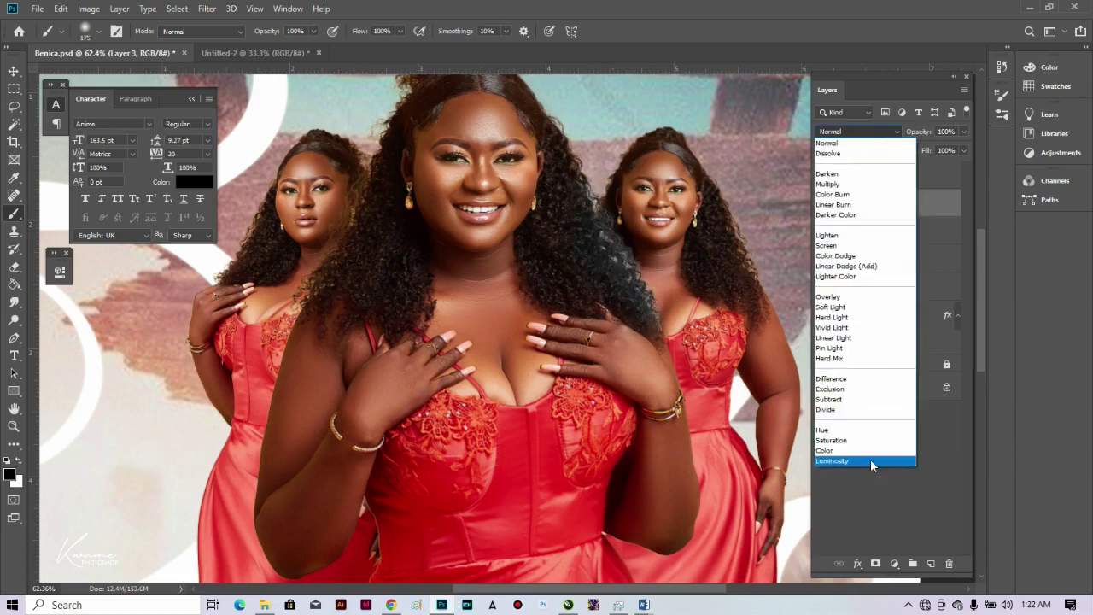
pyautogui.click(870, 462)
pyautogui.moveTo(919, 136); pyautogui.dragTo(897, 130)
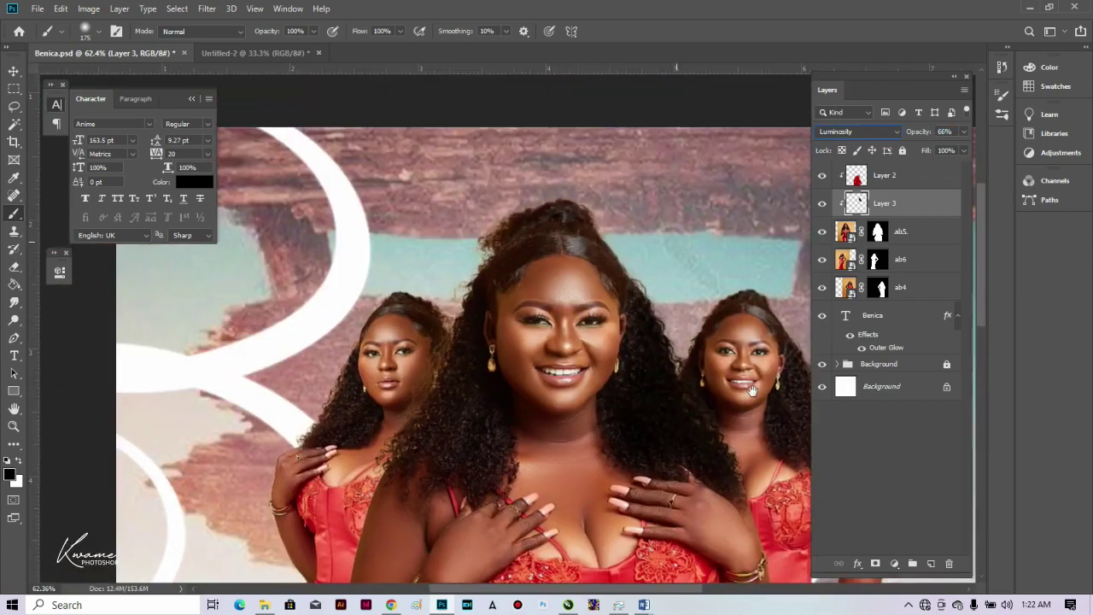
# - Darken the central woman's left hair edge with a 100 px brush and set 46% opacity
pyautogui.moveTo(589, 111); pyautogui.dragTo(671, 275)
pyautogui.moveTo(601, 214)
pyautogui.mouseDown()
pyautogui.moveTo(462, 221)
pyautogui.moveTo(495, 203)
pyautogui.moveTo(418, 300)
pyautogui.moveTo(412, 327)
pyautogui.moveTo(437, 274)
pyautogui.moveTo(448, 325)
pyautogui.moveTo(400, 412)
pyautogui.moveTo(403, 382)
pyautogui.moveTo(361, 427)
pyautogui.moveTo(435, 423)
pyautogui.mouseUp()
pyautogui.press('[')
pyautogui.press('[')
pyautogui.press('[')
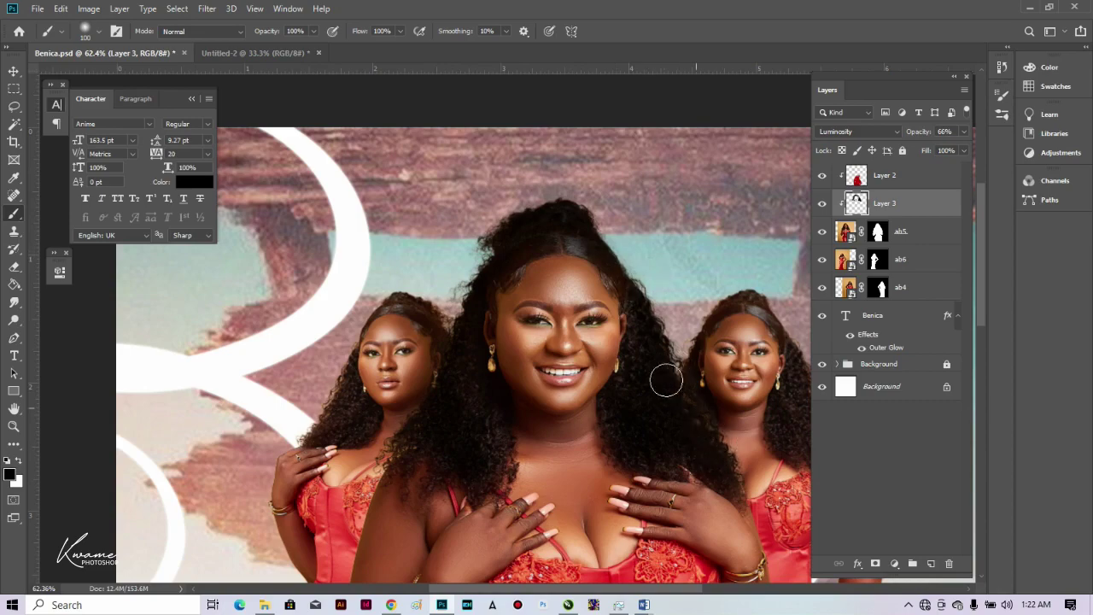
pyautogui.scroll(-3, 649, 325)
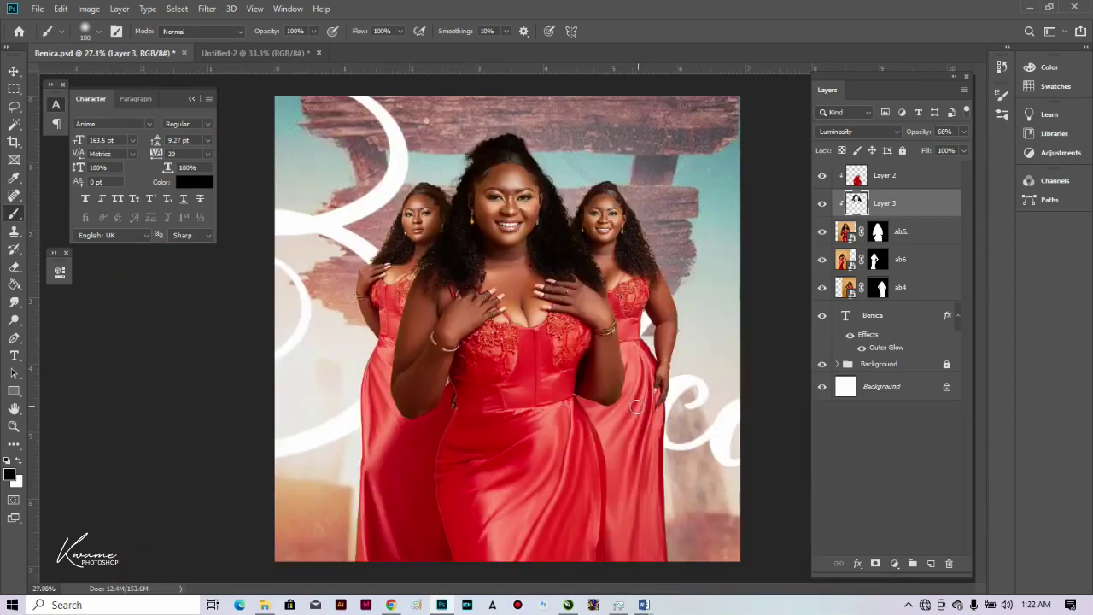
pyautogui.scroll(2, 636, 407)
pyautogui.click(921, 135)
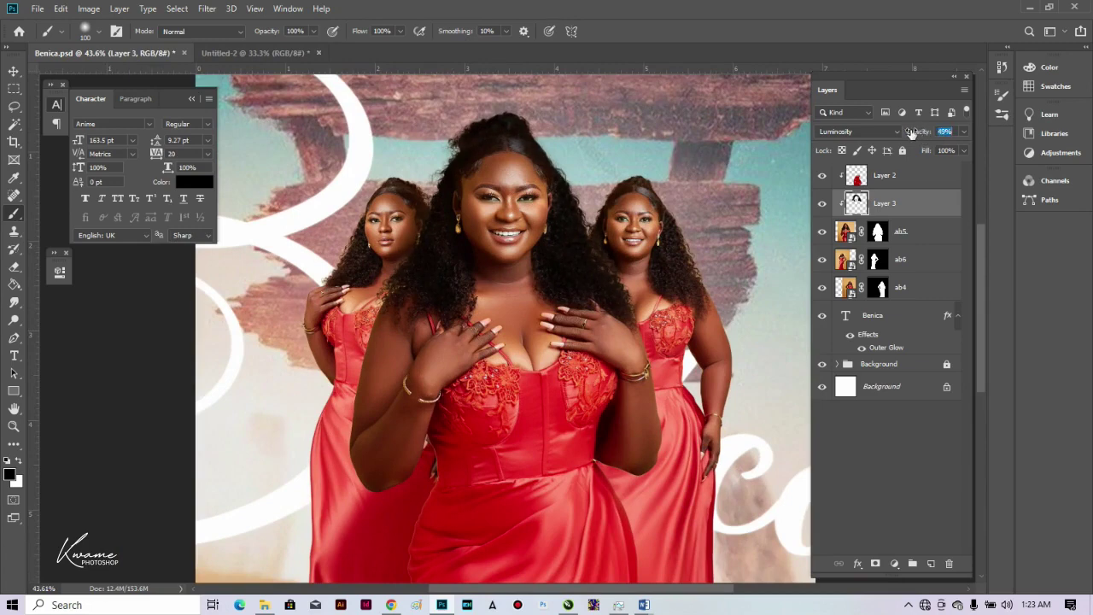
pyautogui.press('Return')
pyautogui.hotkey('shift', 'alt', 'n')
pyautogui.hotkey('alt', '[')
pyautogui.hotkey('alt', '[')
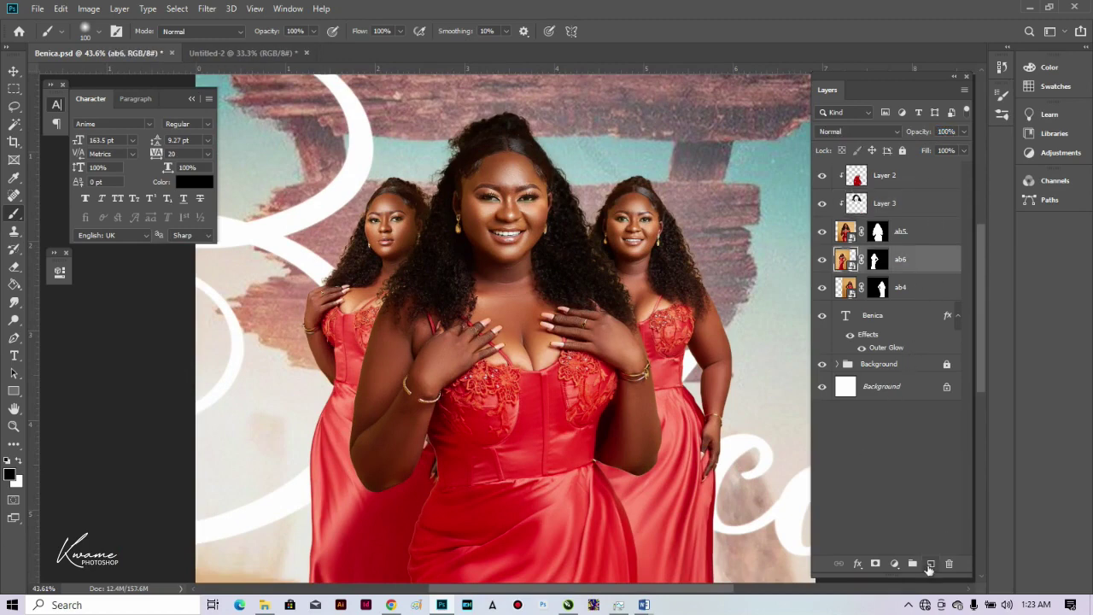
# - Add a new Layer 4 clipped to ab6 and lower its opacity
pyautogui.click(931, 565)
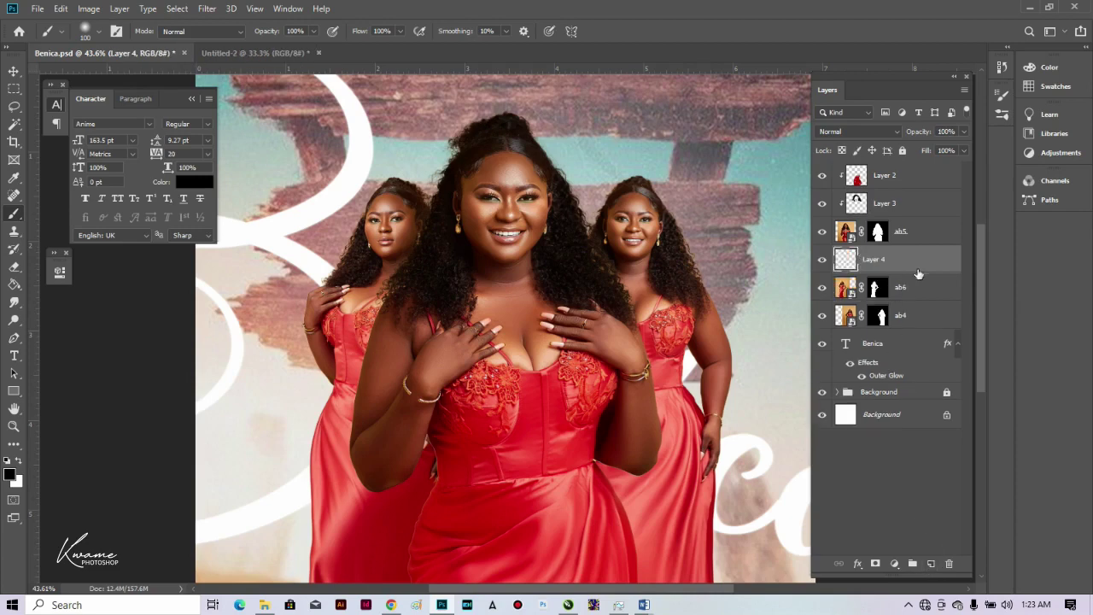
pyautogui.keyDown('alt'); pyautogui.click(839, 273); pyautogui.keyUp('alt')
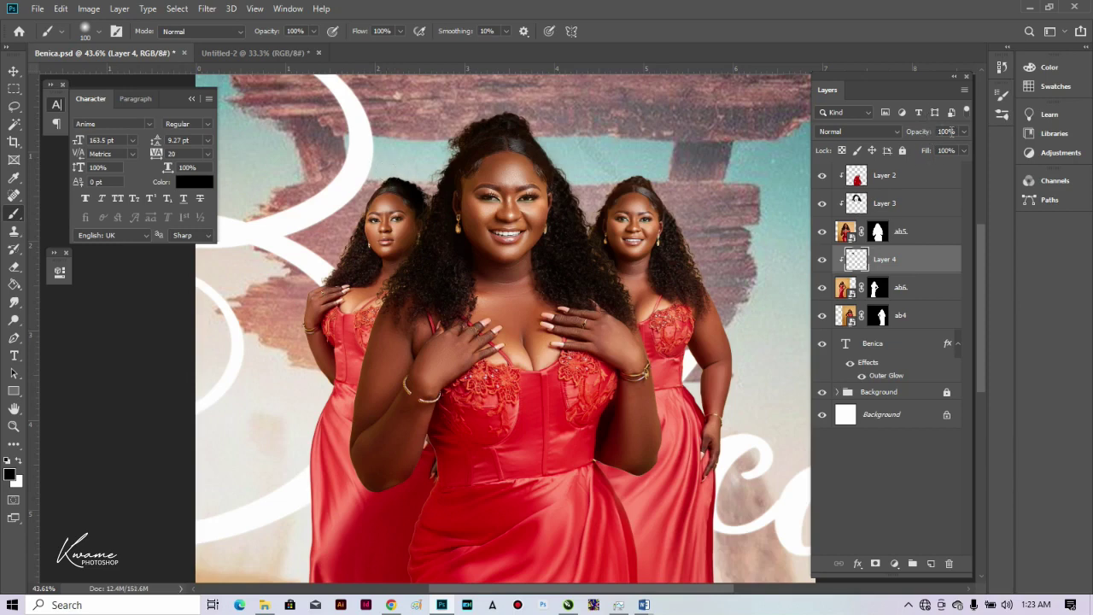
pyautogui.write('54')
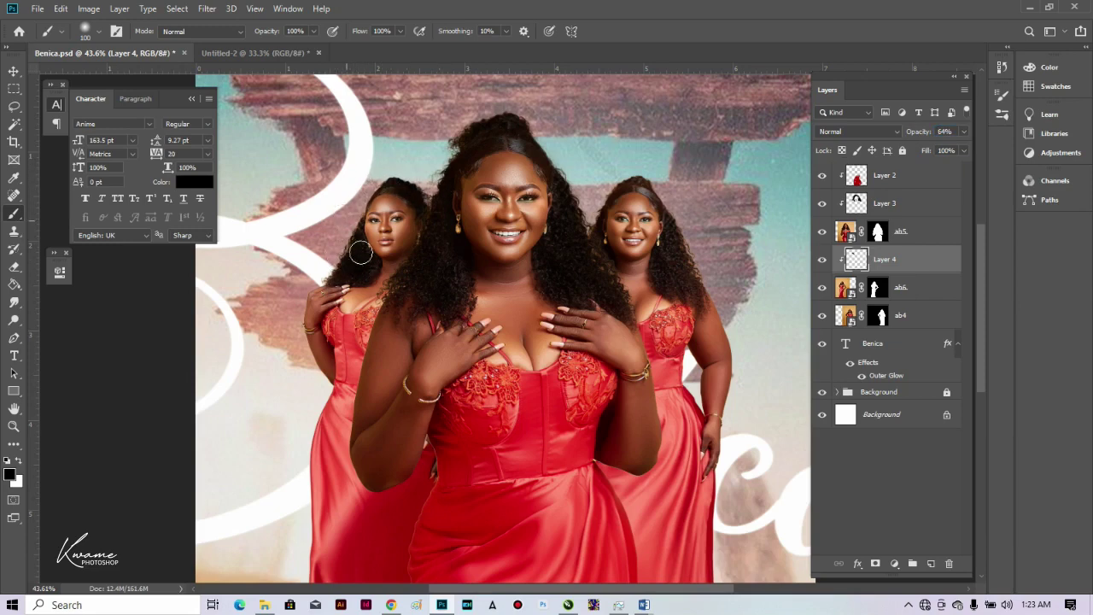
pyautogui.scroll(5, 452, 209)
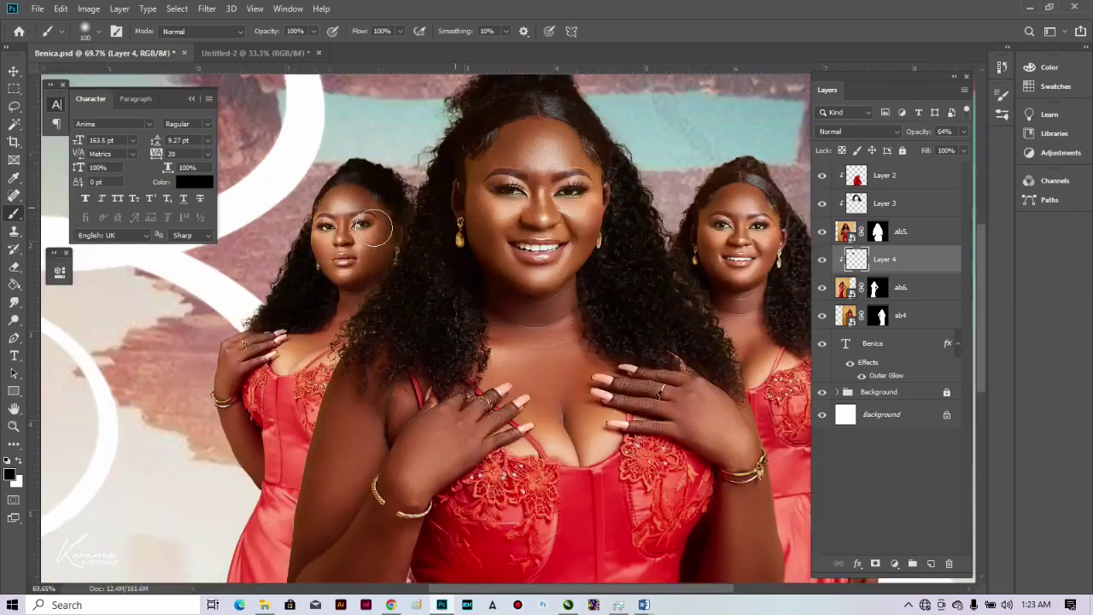
pyautogui.scroll(3, 371, 226)
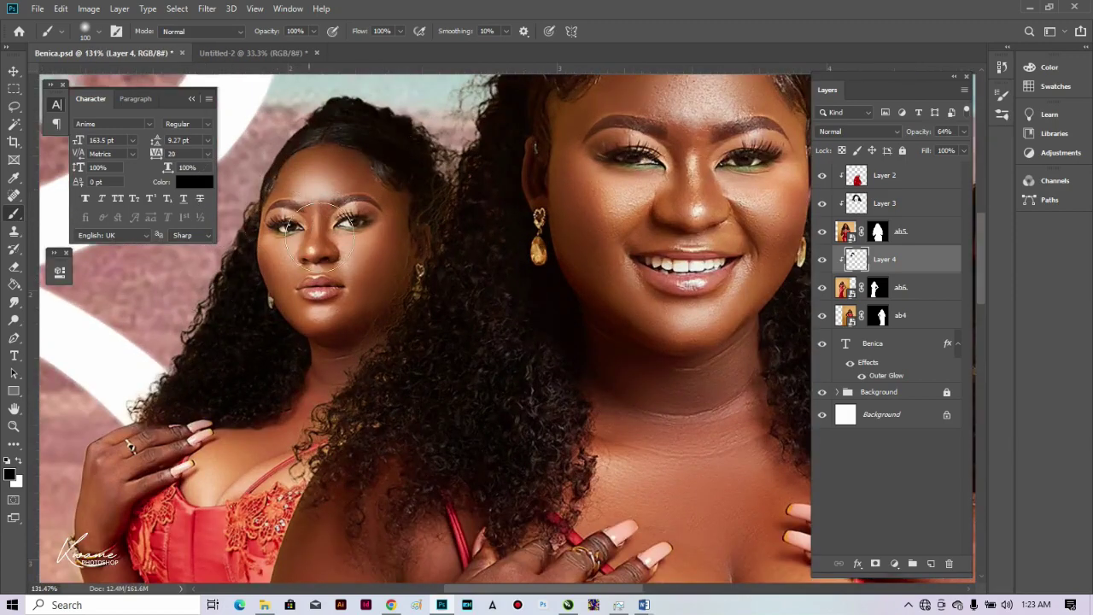
# - Bring the third woman into view and add an empty Layer 5 above ab4
pyautogui.press('e')
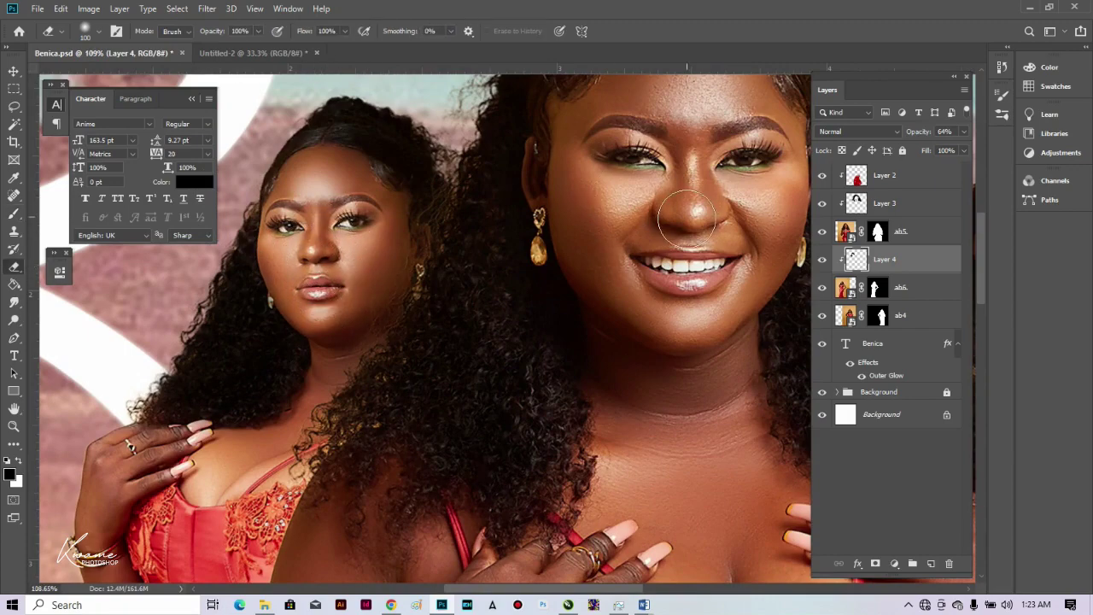
pyautogui.scroll(-5, 688, 213)
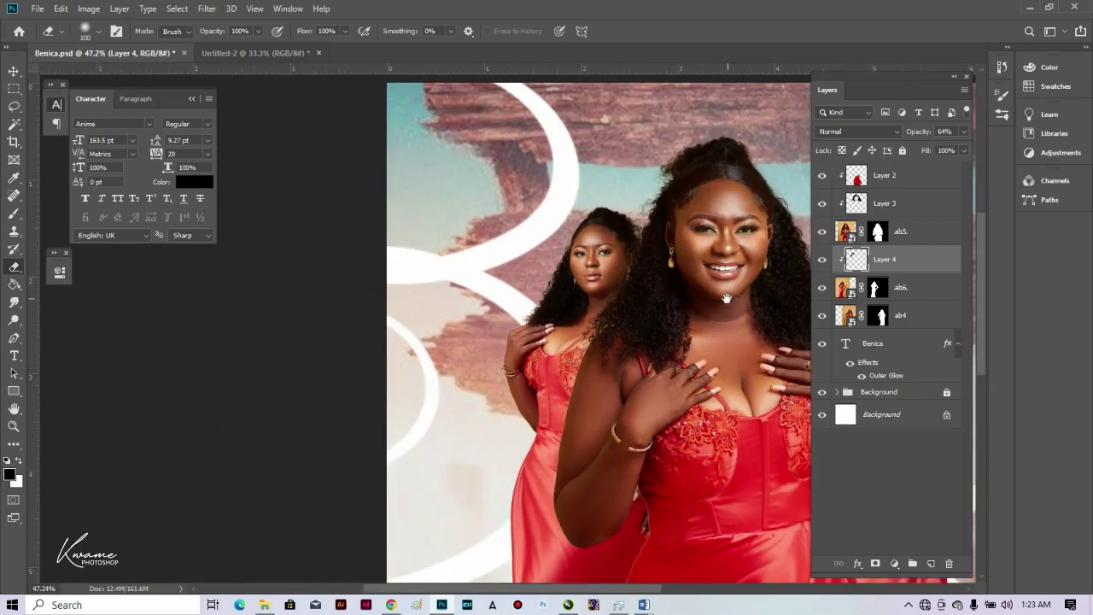
pyautogui.moveTo(726, 298); pyautogui.dragTo(396, 305)
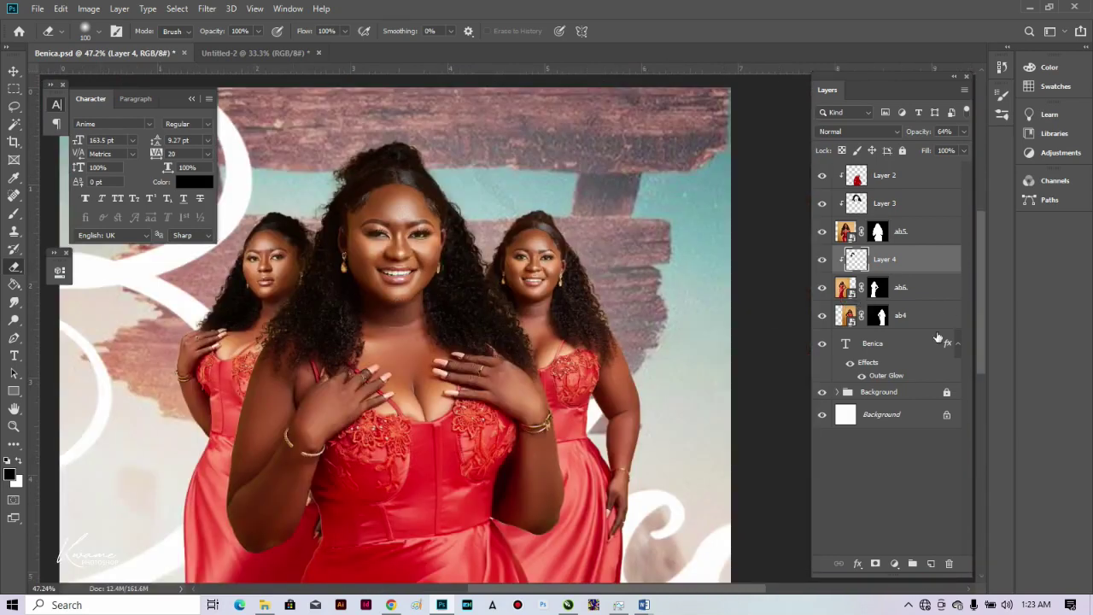
pyautogui.click(931, 564)
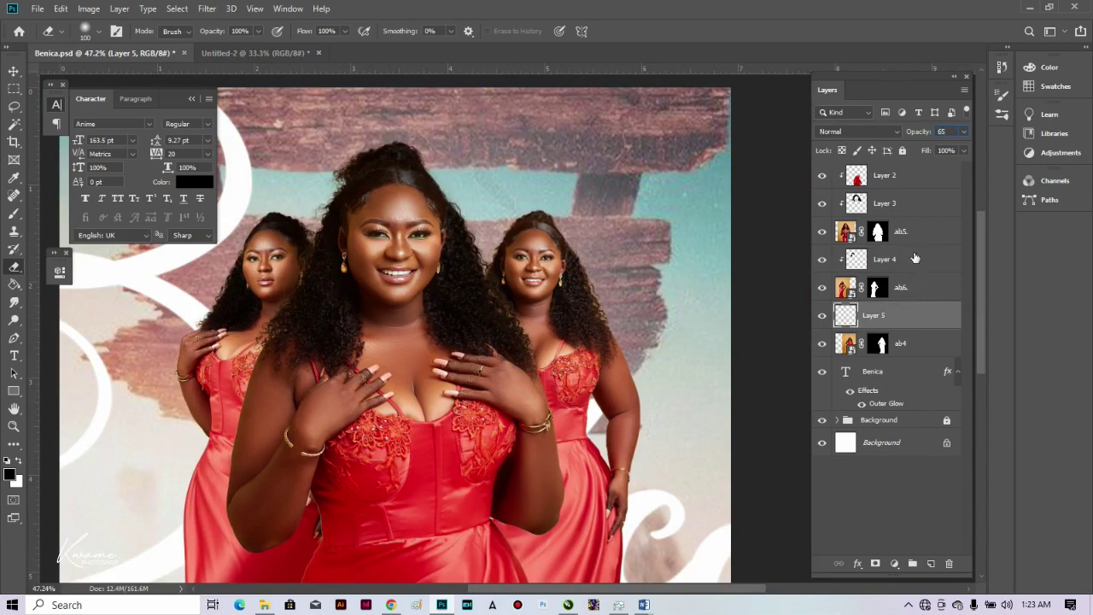
# - Set Layer 4 to Luminosity blending and clip Layer 5 to the ab4 photo layer
pyautogui.click(858, 132)
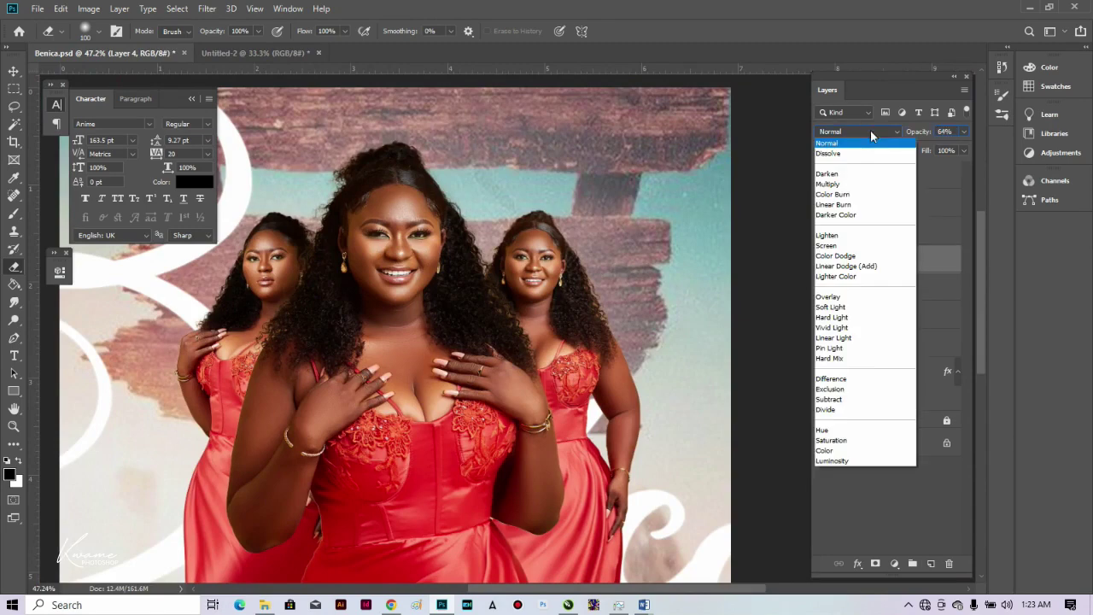
pyautogui.click(828, 461)
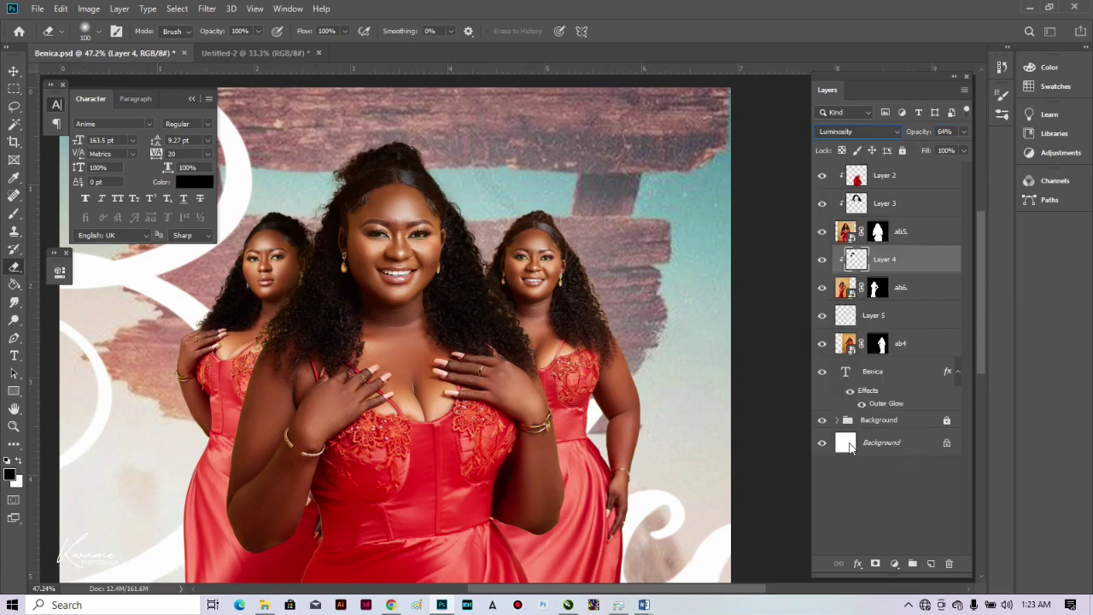
pyautogui.click(914, 316)
pyautogui.moveTo(922, 336); pyautogui.dragTo(923, 323)
pyautogui.keyDown('alt'); pyautogui.click(923, 323); pyautogui.keyUp('alt')
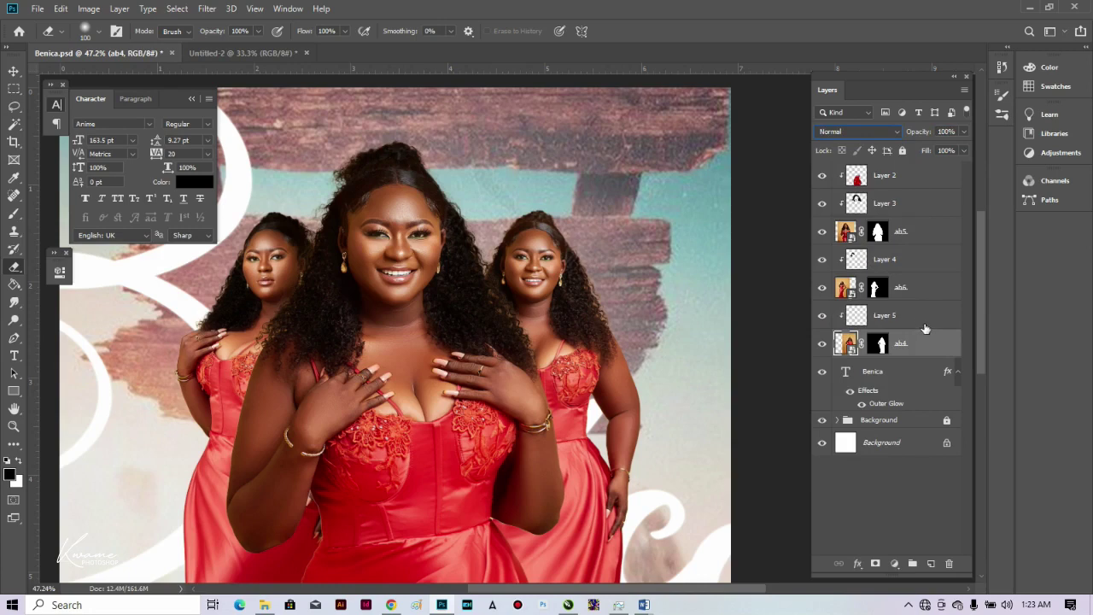
pyautogui.hotkey('alt', ']')
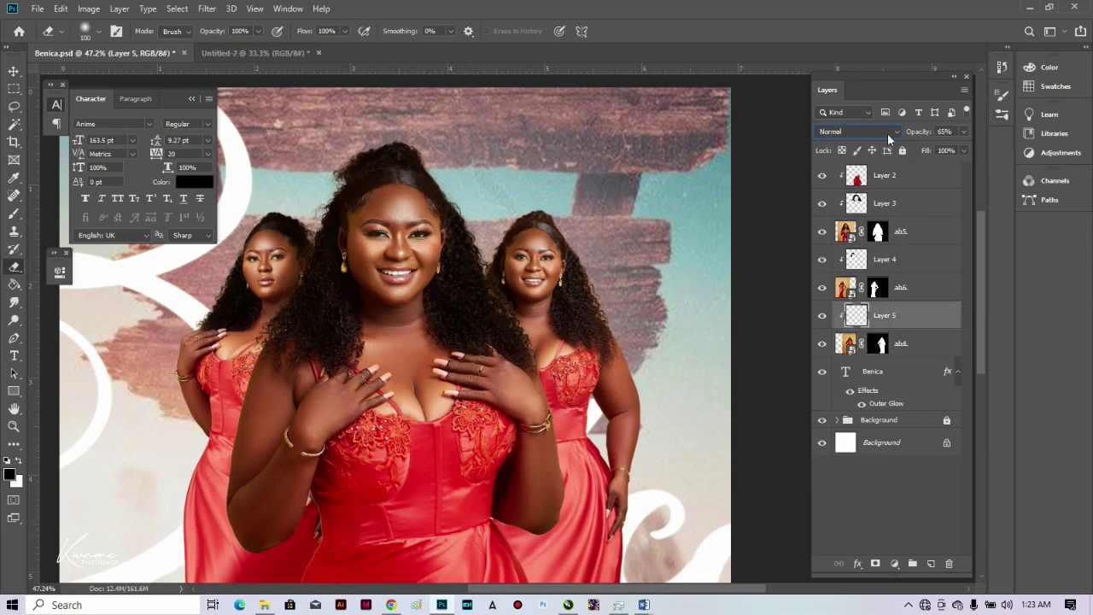
# - Set Layer 5 to Luminosity blending at 66% opacity
pyautogui.click(884, 132)
pyautogui.click(832, 462)
pyautogui.scroll(5, 560, 230)
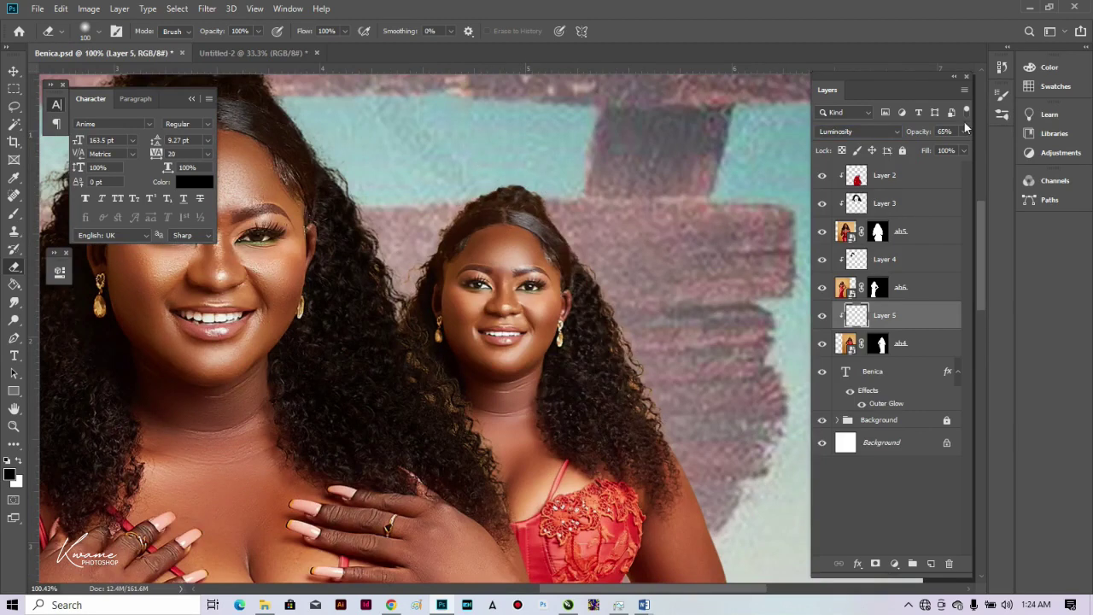
pyautogui.moveTo(916, 135); pyautogui.dragTo(772, 232)
pyautogui.press('b')
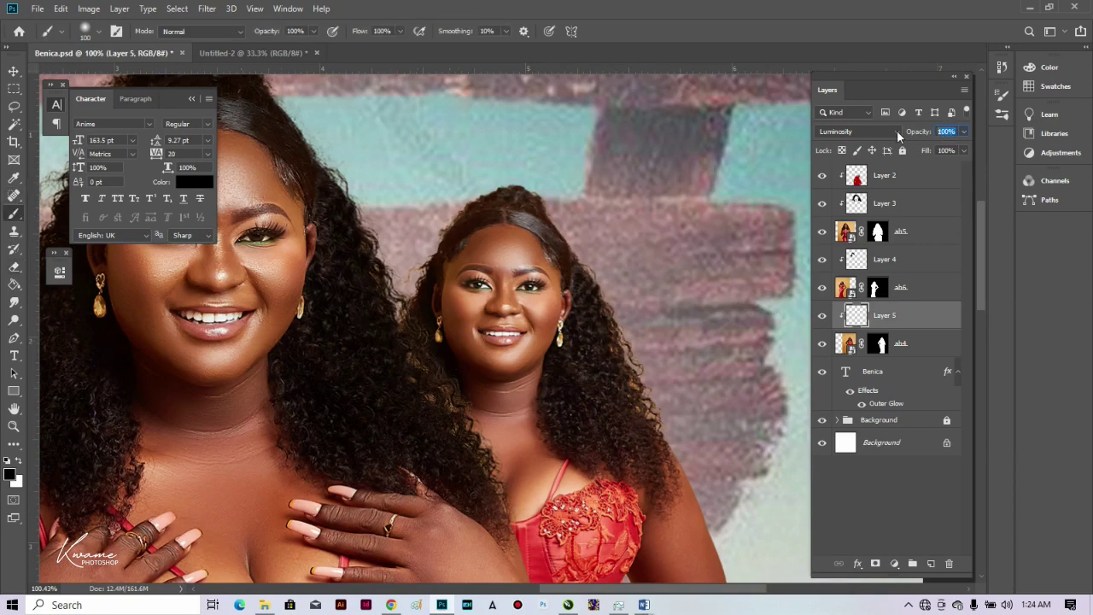
pyautogui.press('Return')
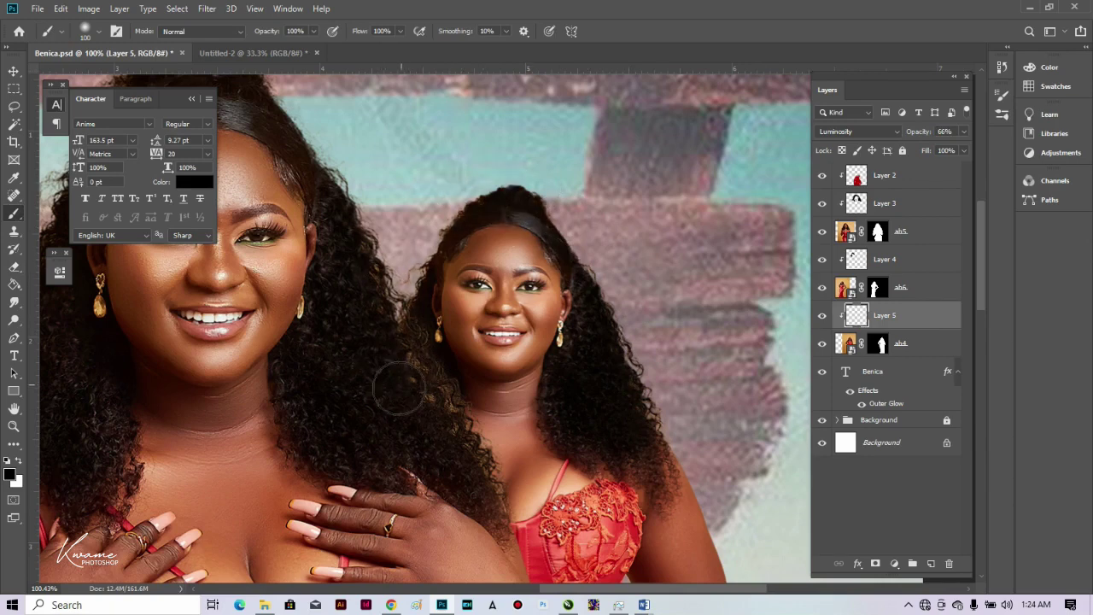
# - Scroll through the layers, switching from the Eraser back to the Move tool
pyautogui.press('e')
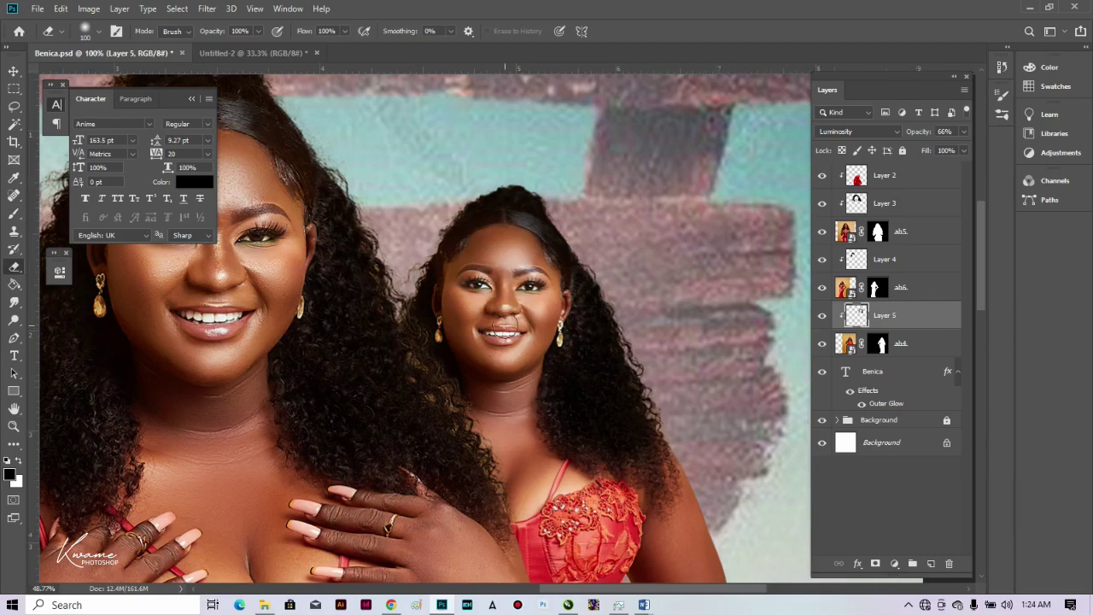
pyautogui.scroll(-5, 505, 326)
pyautogui.scroll(-3, 505, 327)
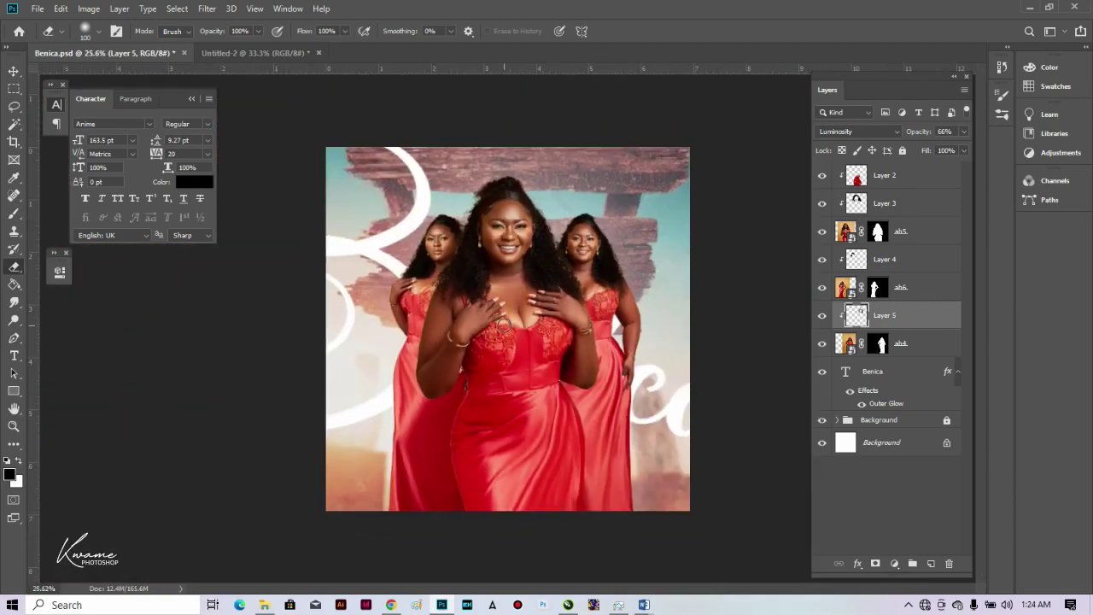
pyautogui.scroll(-1, 504, 323)
pyautogui.scroll(2, 400, 316)
pyautogui.scroll(-1, 399, 316)
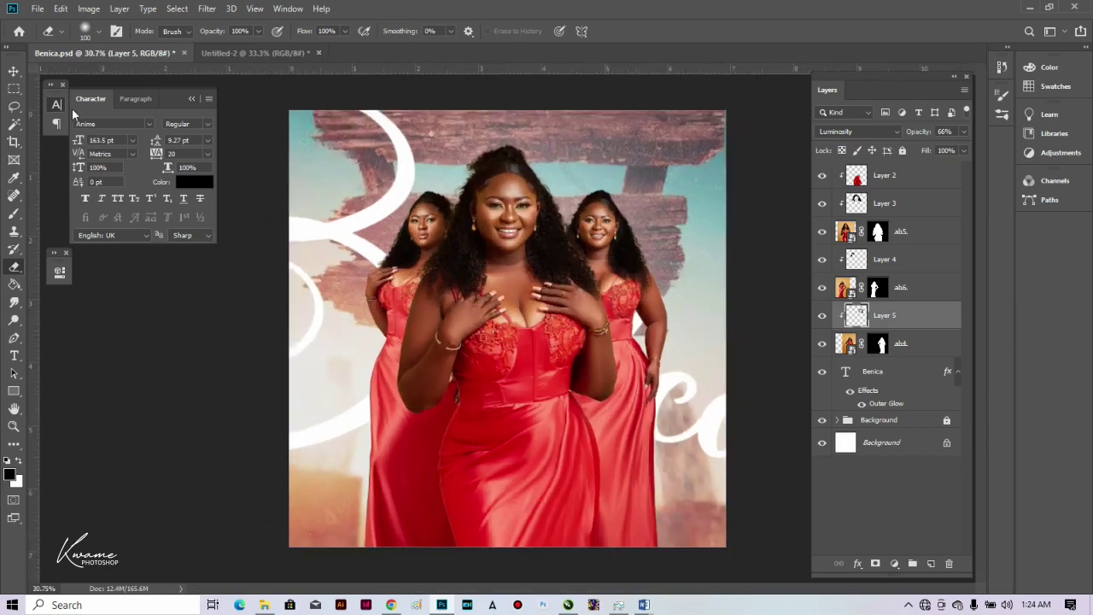
pyautogui.click(13, 72)
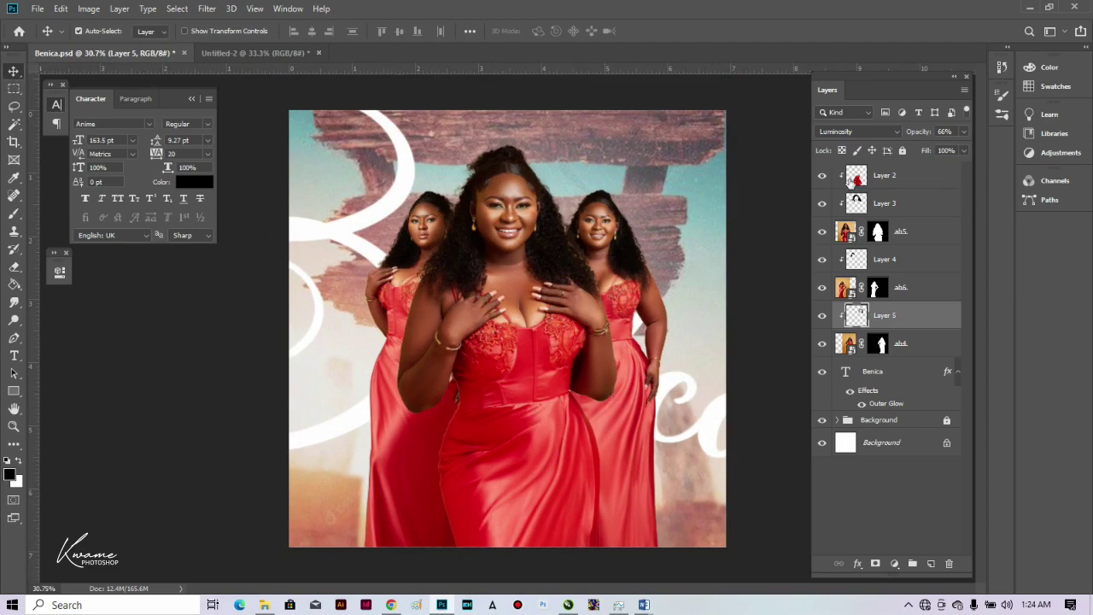
# - Group the seven layers from Layer 2 down to ab4 into Group 1, then select the name text layer
pyautogui.click(920, 184)
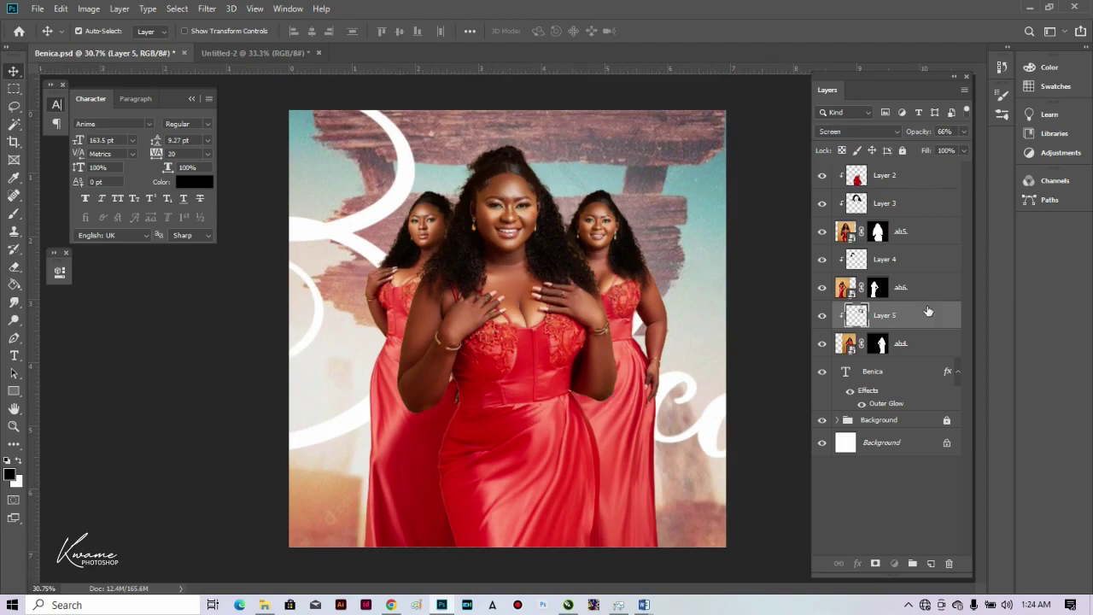
pyautogui.keyDown('shift'); pyautogui.click(924, 356); pyautogui.keyUp('shift')
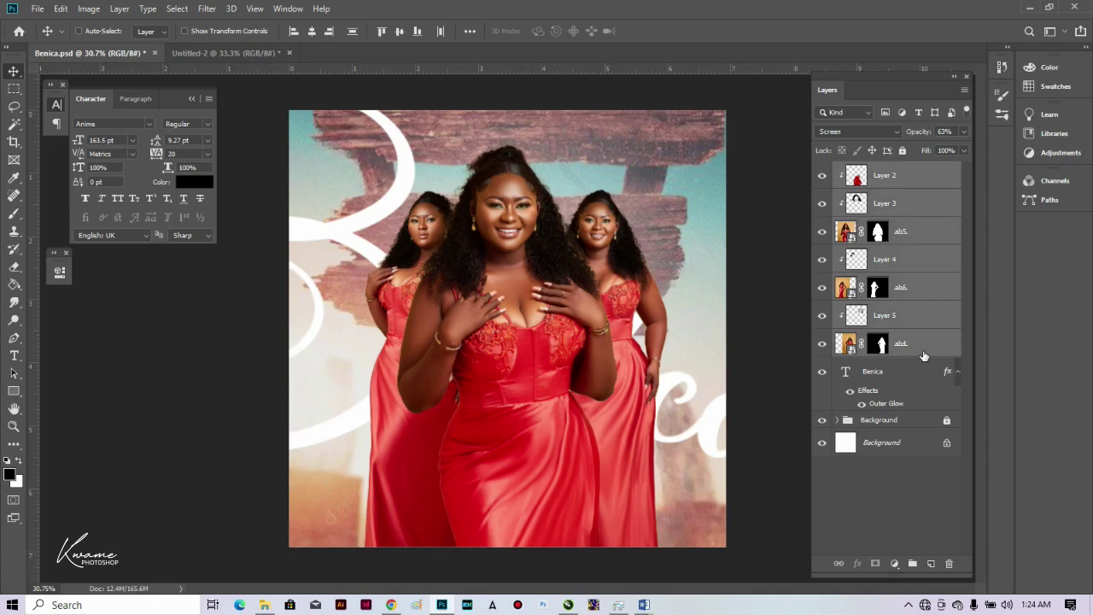
pyautogui.press('ctrl')
pyautogui.hotkey('ctrl', 'g')
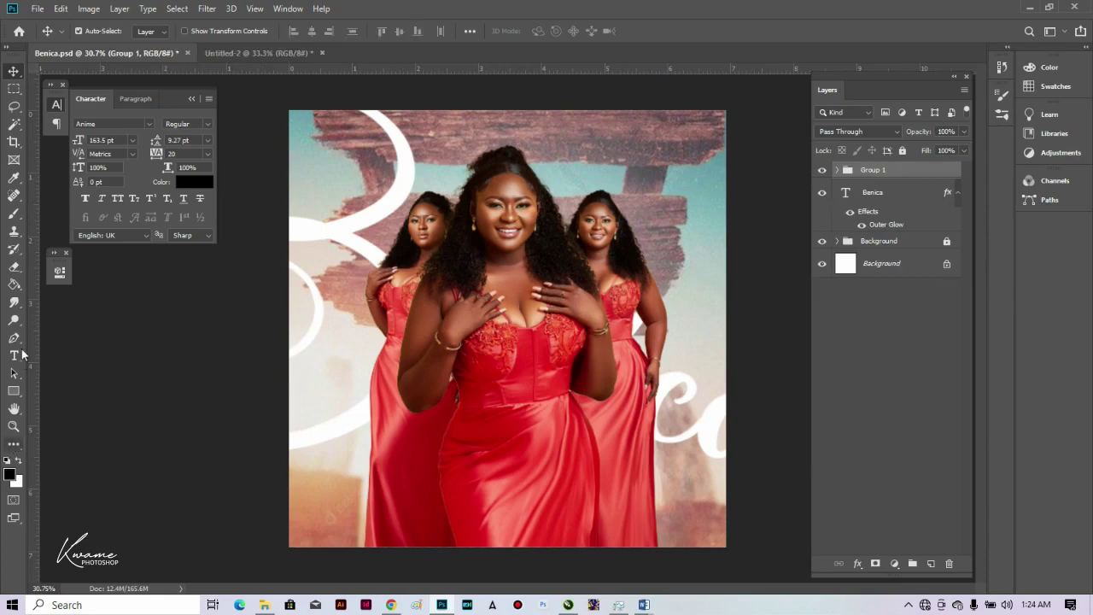
pyautogui.click(15, 355)
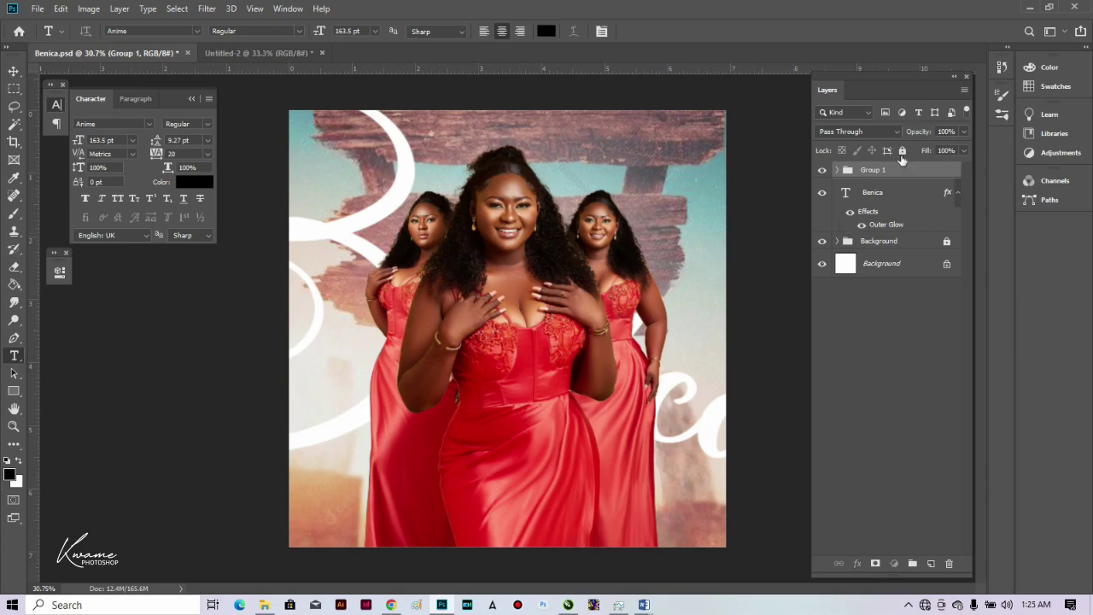
pyautogui.click(905, 192)
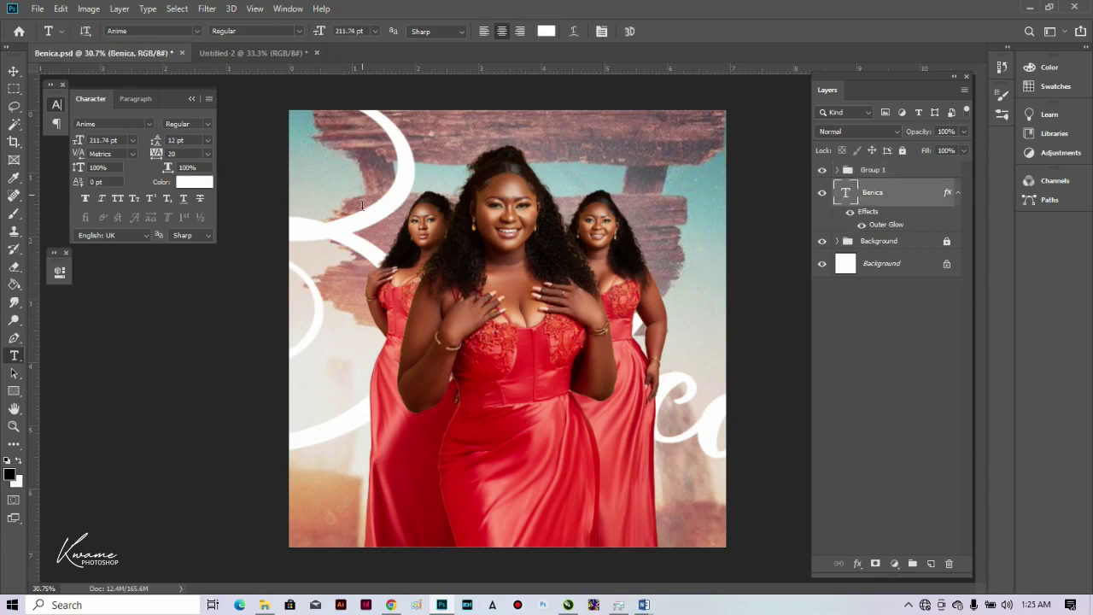
# - Fully lock and hide the old name text layer, then select Group 1
pyautogui.click(905, 150)
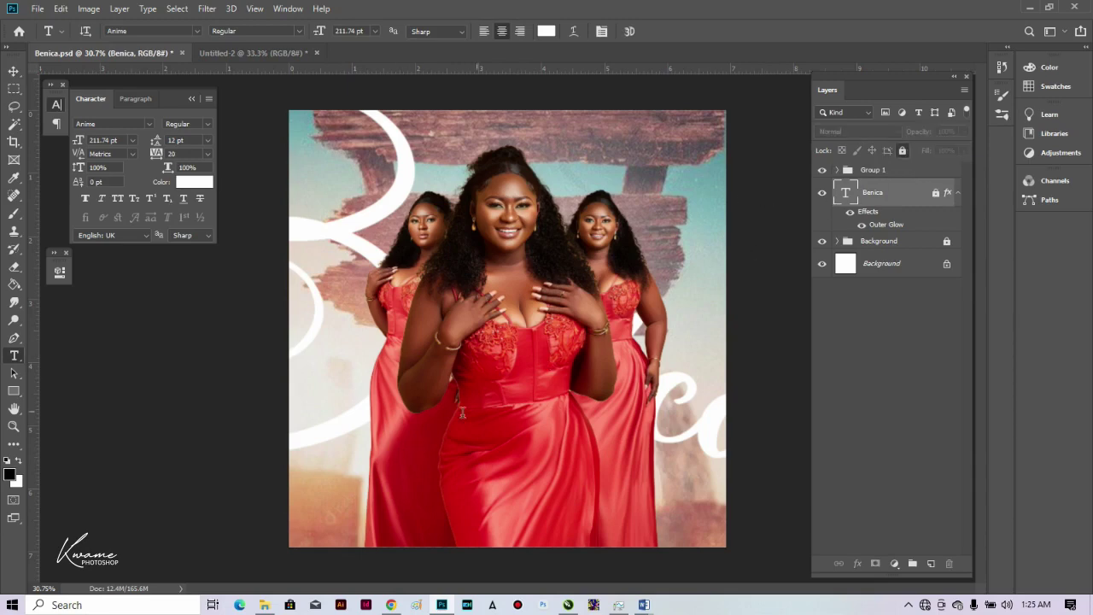
pyautogui.click(463, 413)
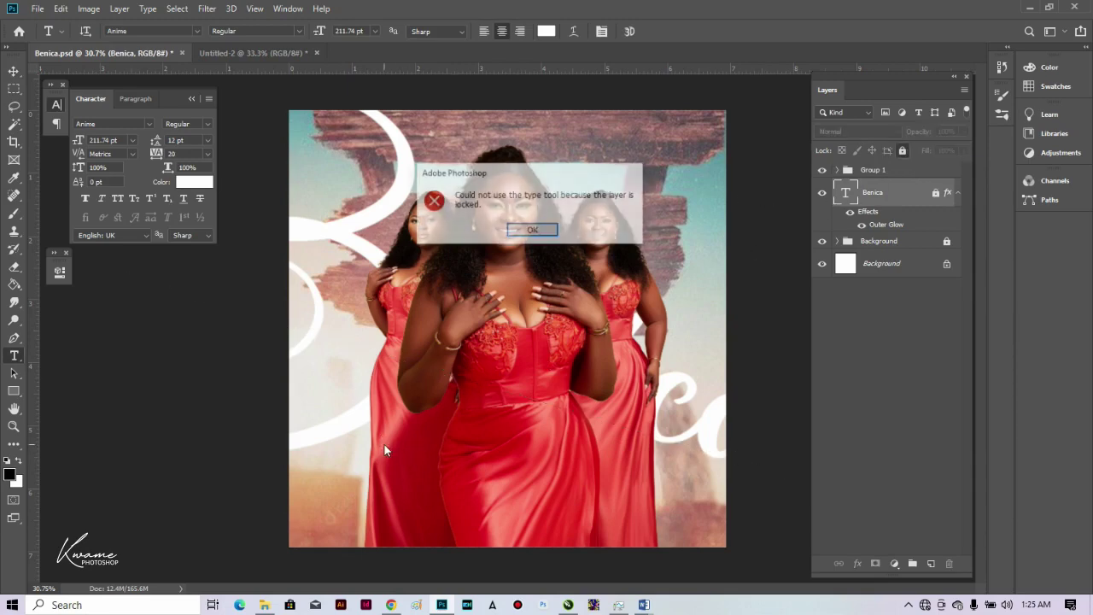
pyautogui.click(531, 230)
pyautogui.click(822, 193)
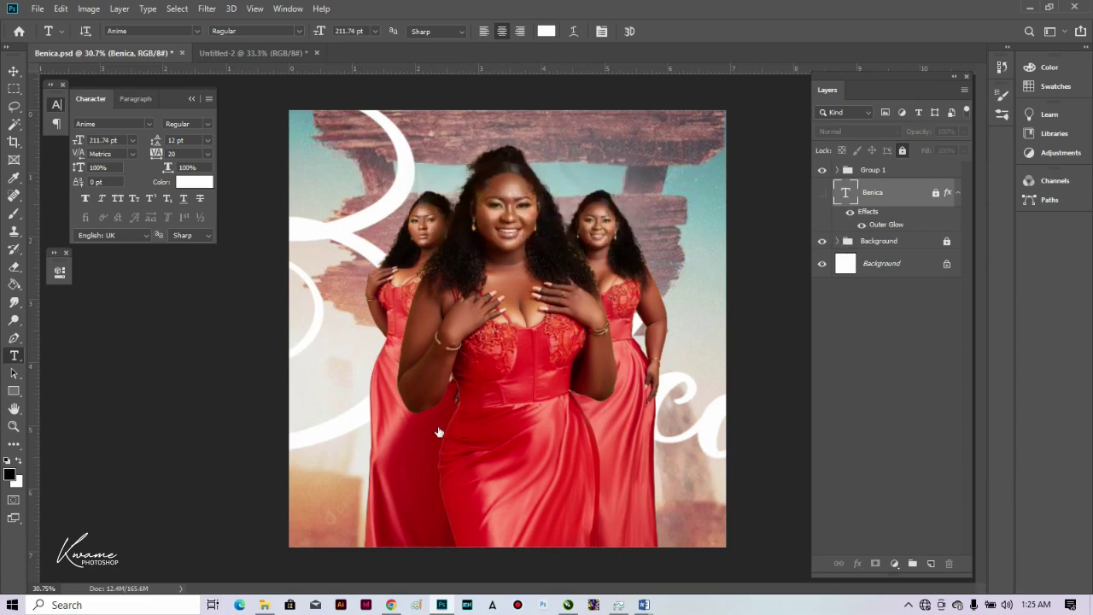
pyautogui.click(907, 170)
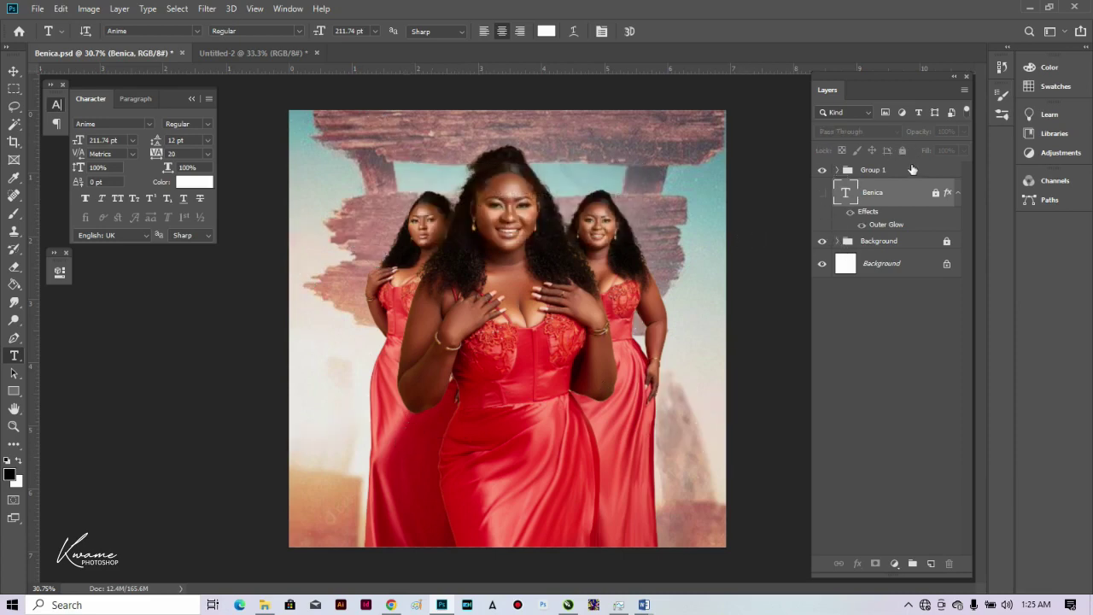
# - Create a new 55 pt text layer with the pasted first name and move it to the lower centre
pyautogui.click(396, 445)
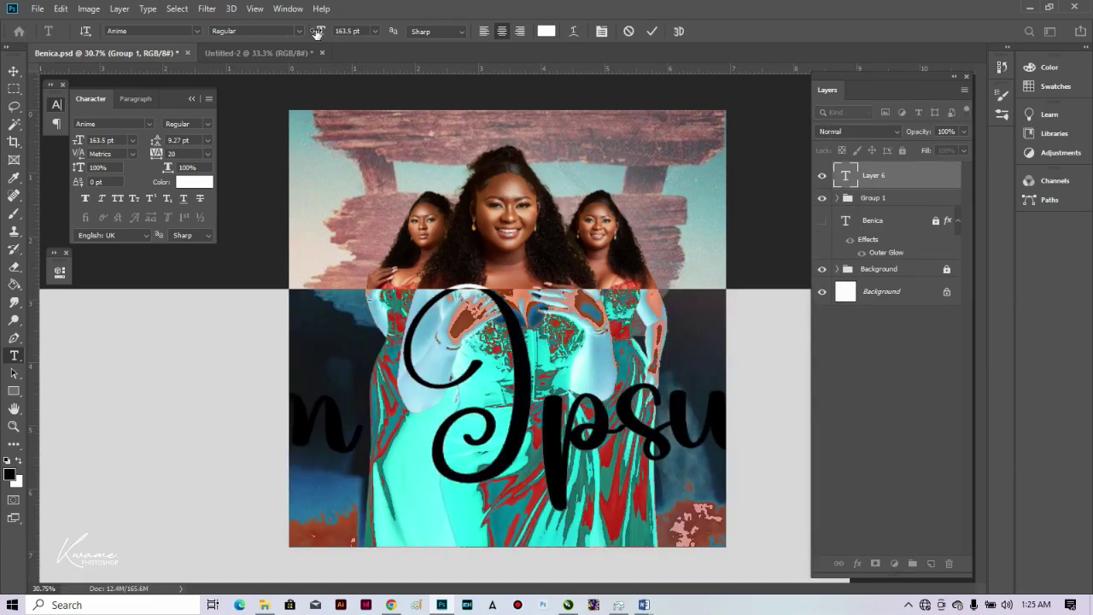
pyautogui.click(120, 139)
pyautogui.write('55')
pyautogui.press('Return')
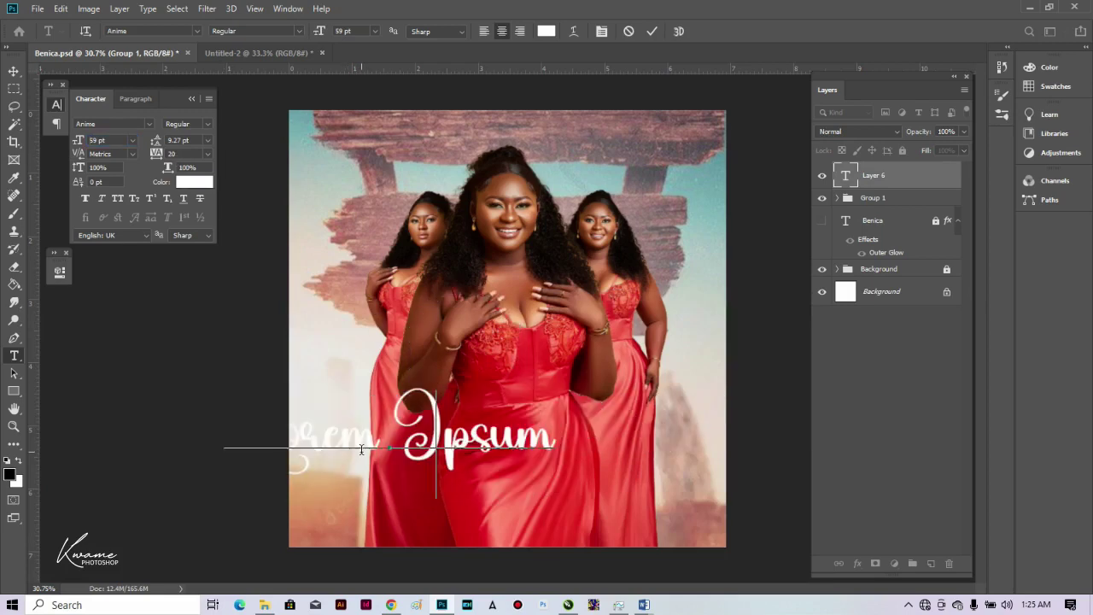
pyautogui.press('Right')
pyautogui.press('Right')
pyautogui.hotkey('ctrl', 'a')
pyautogui.click(16, 72)
pyautogui.moveTo(486, 434); pyautogui.dragTo(556, 452)
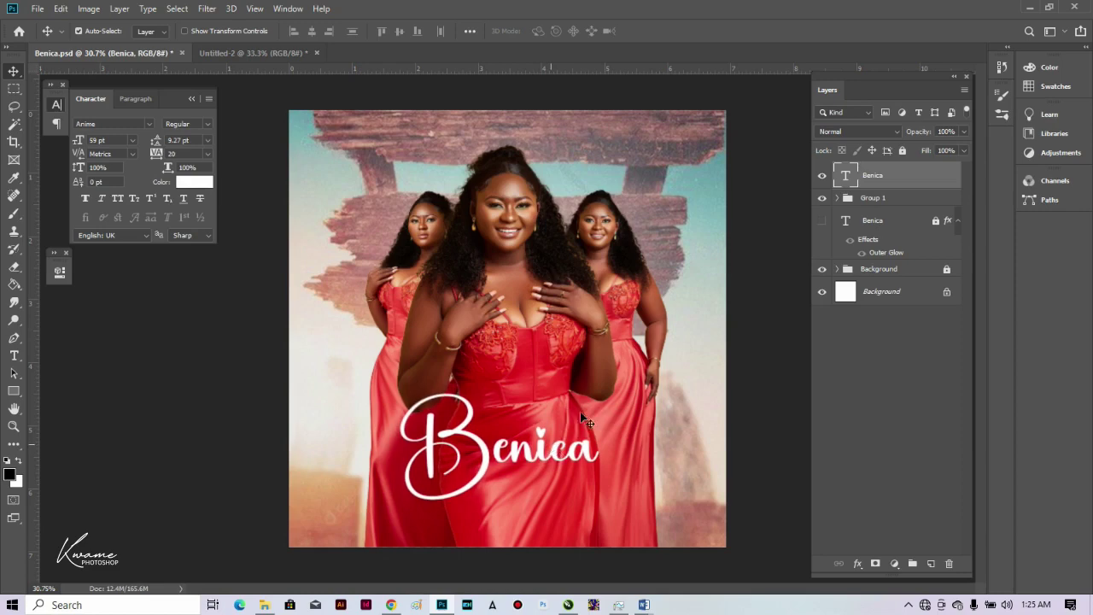
# - Add a dark red drop shadow to the script title: 66% opacity, 24 px size
pyautogui.doubleClick(918, 184)
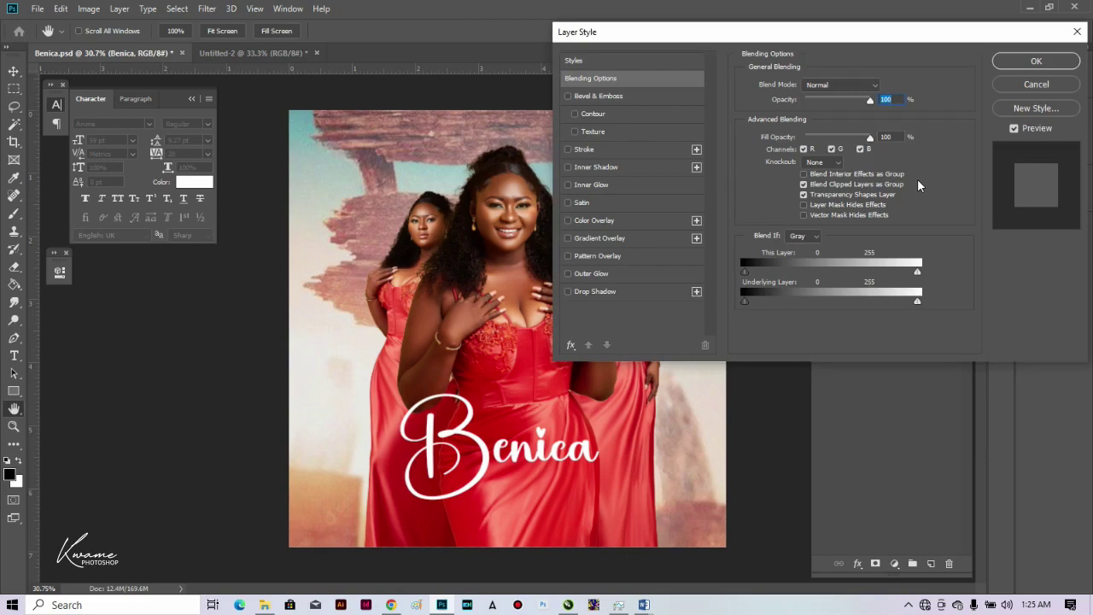
pyautogui.click(598, 293)
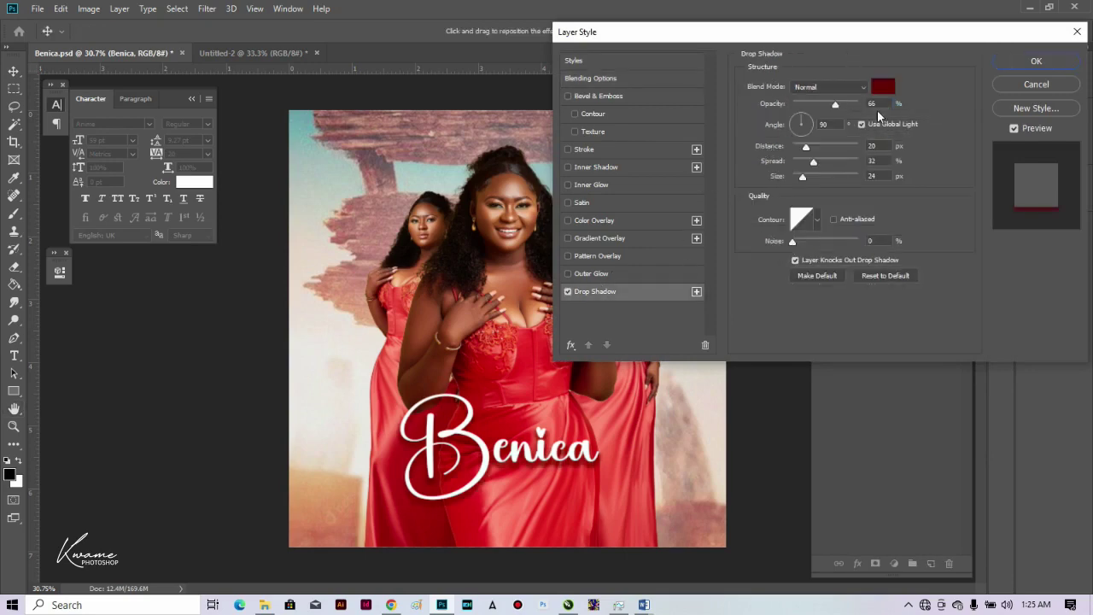
pyautogui.click(884, 88)
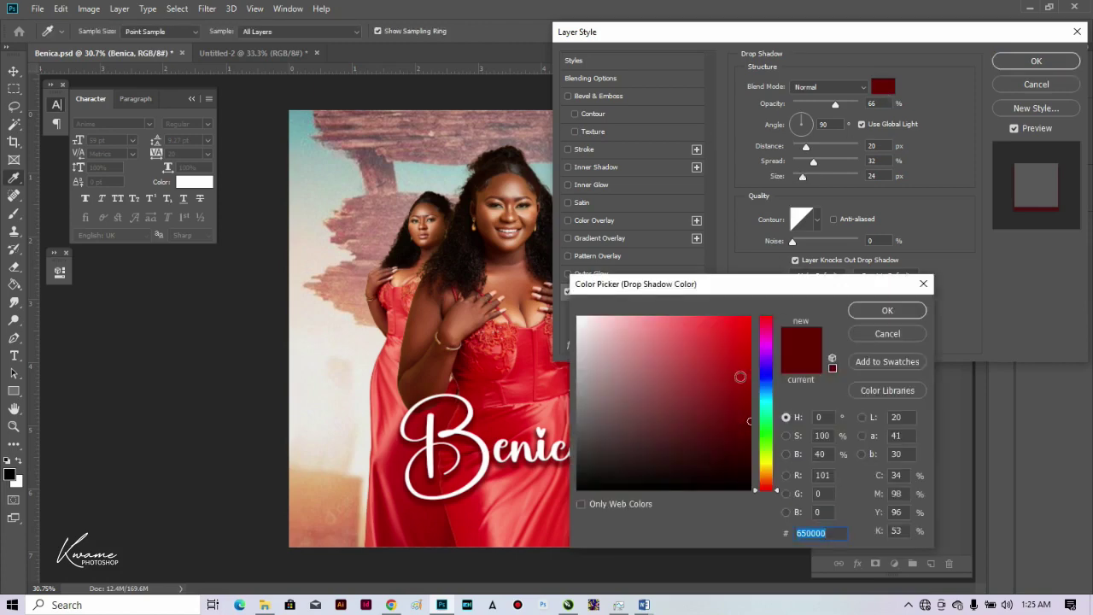
pyautogui.click(888, 311)
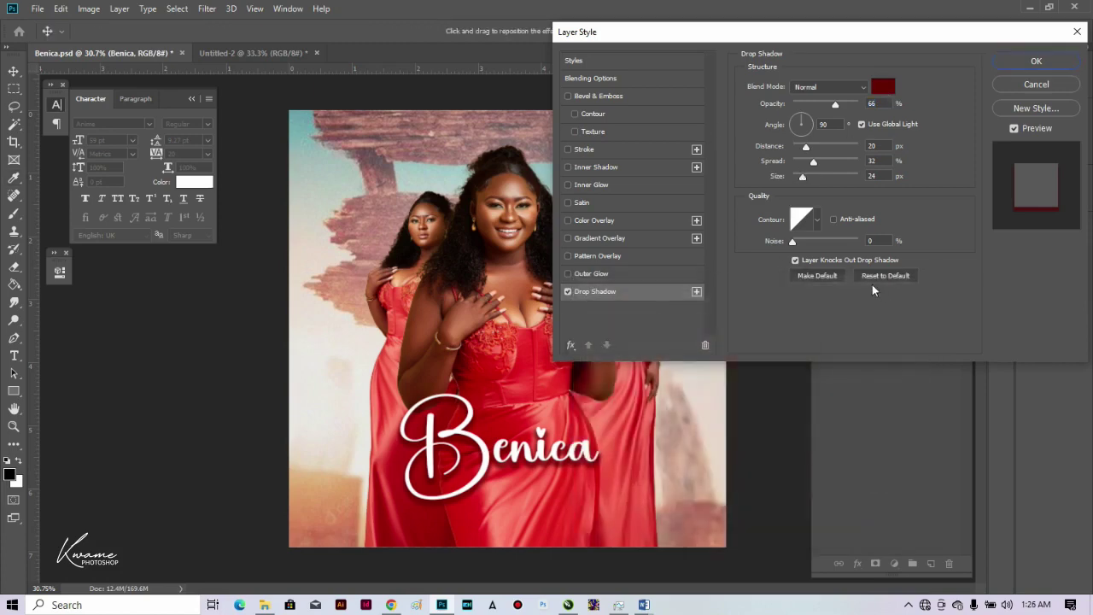
pyautogui.click(884, 88)
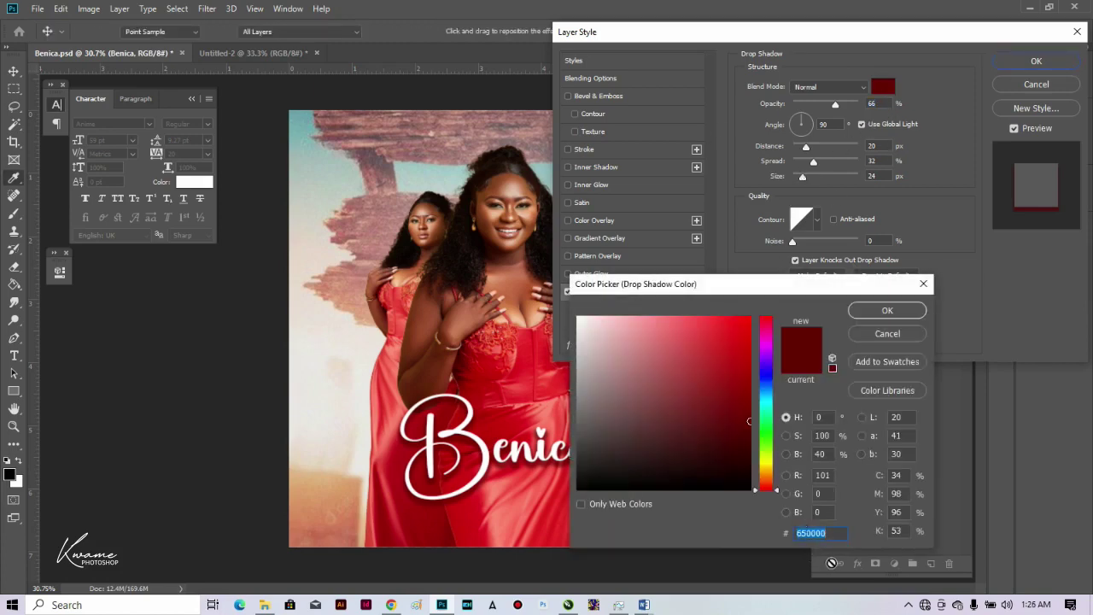
pyautogui.click(887, 311)
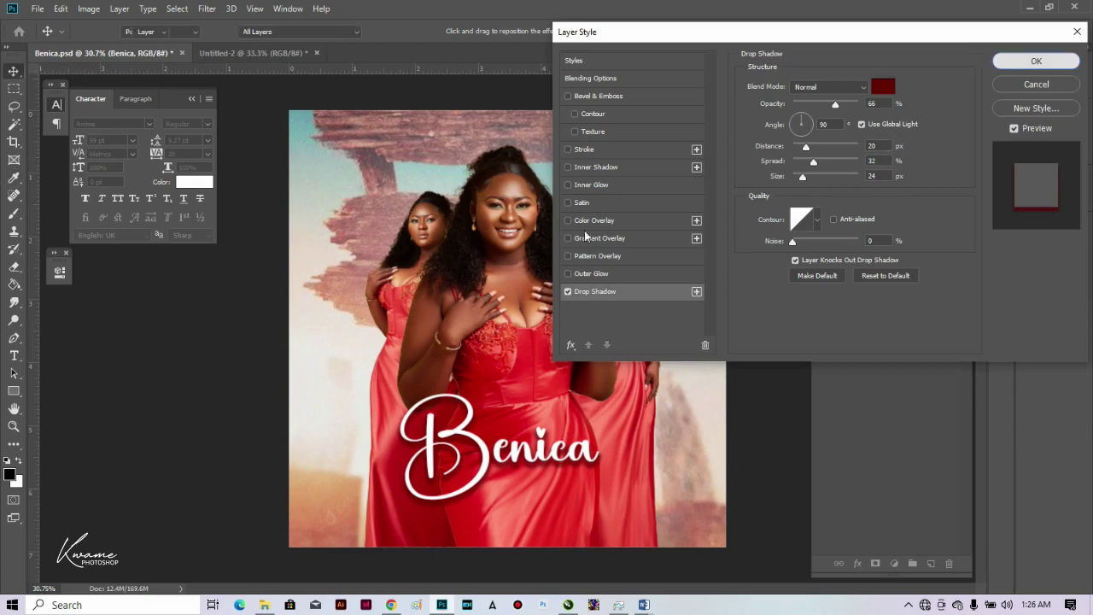
pyautogui.press('Return')
pyautogui.click(14, 356)
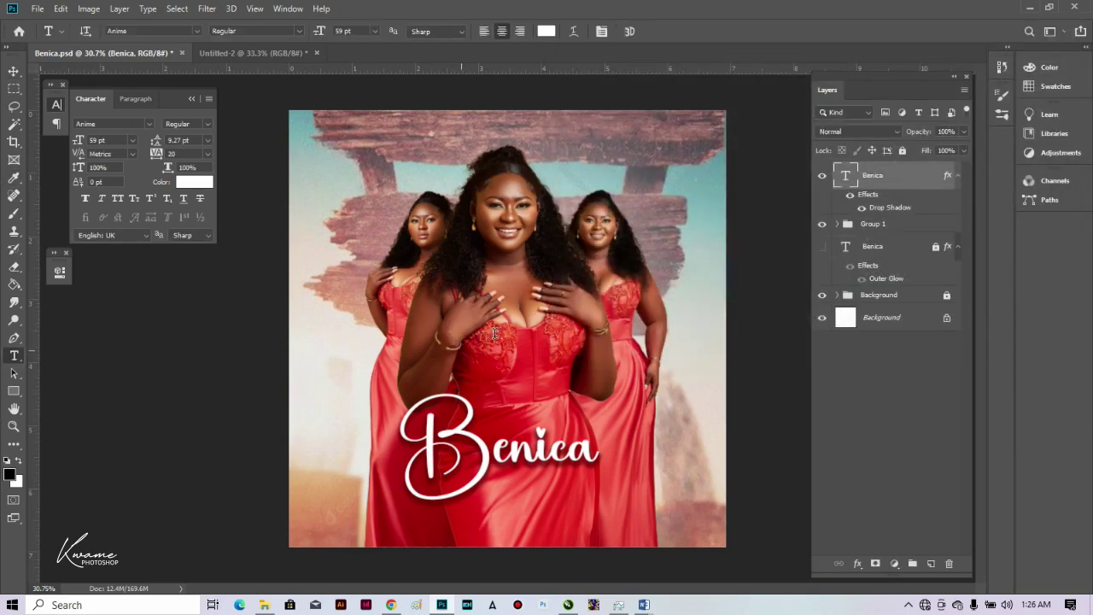
# - Start a new text line and paste the surname over the placeholder text
pyautogui.click(461, 347)
pyautogui.click(496, 333)
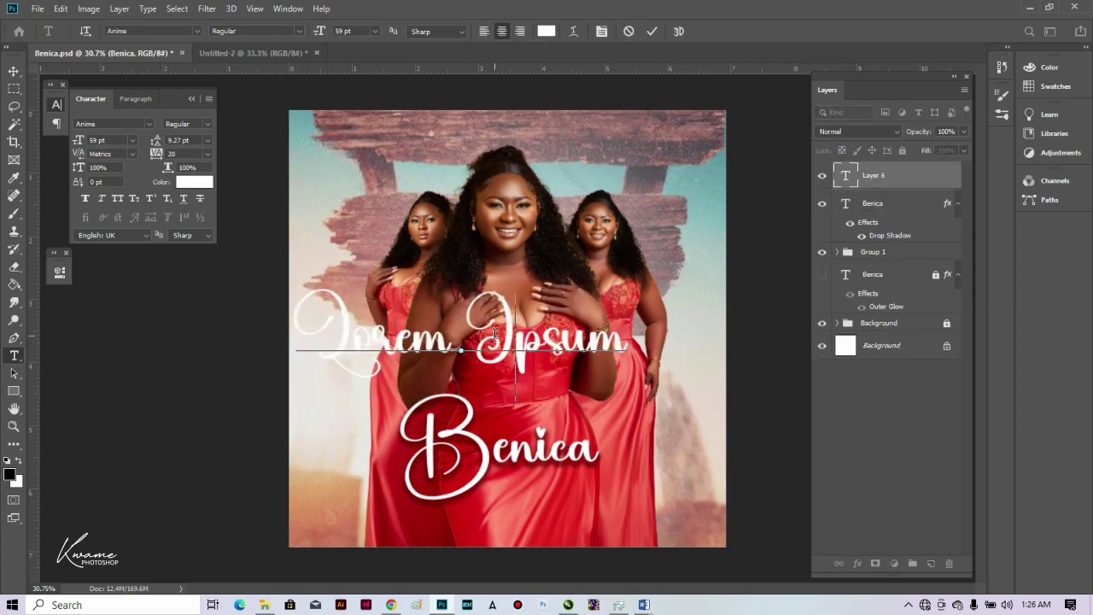
pyautogui.press('Right')
pyautogui.press('Right')
pyautogui.press('Right')
pyautogui.press('Right')
pyautogui.hotkey('ctrl', 'a')
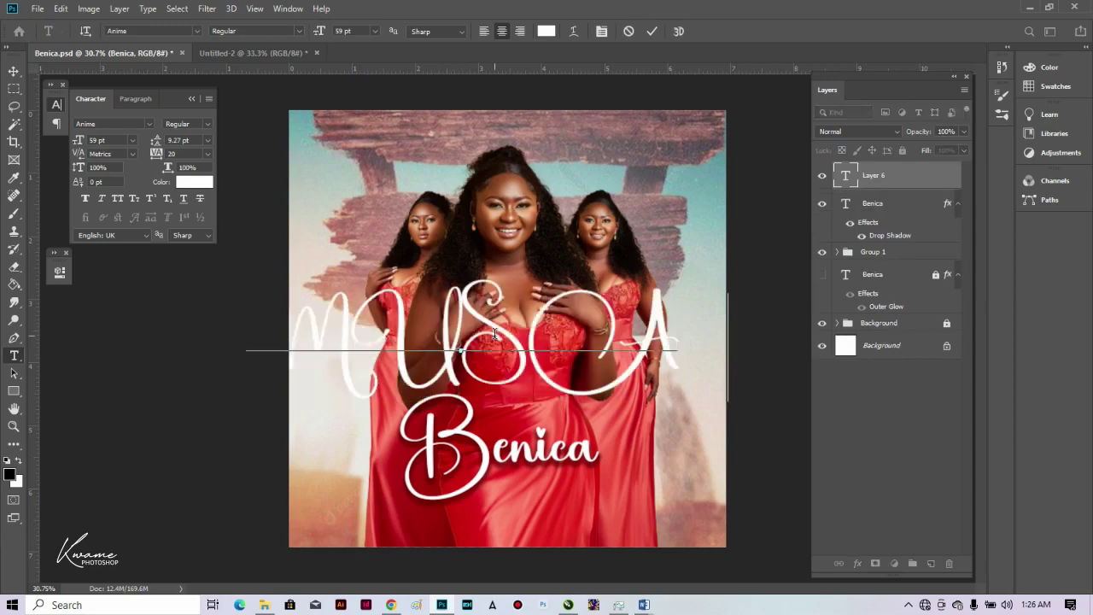
pyautogui.hotkey('ctrl', 'a')
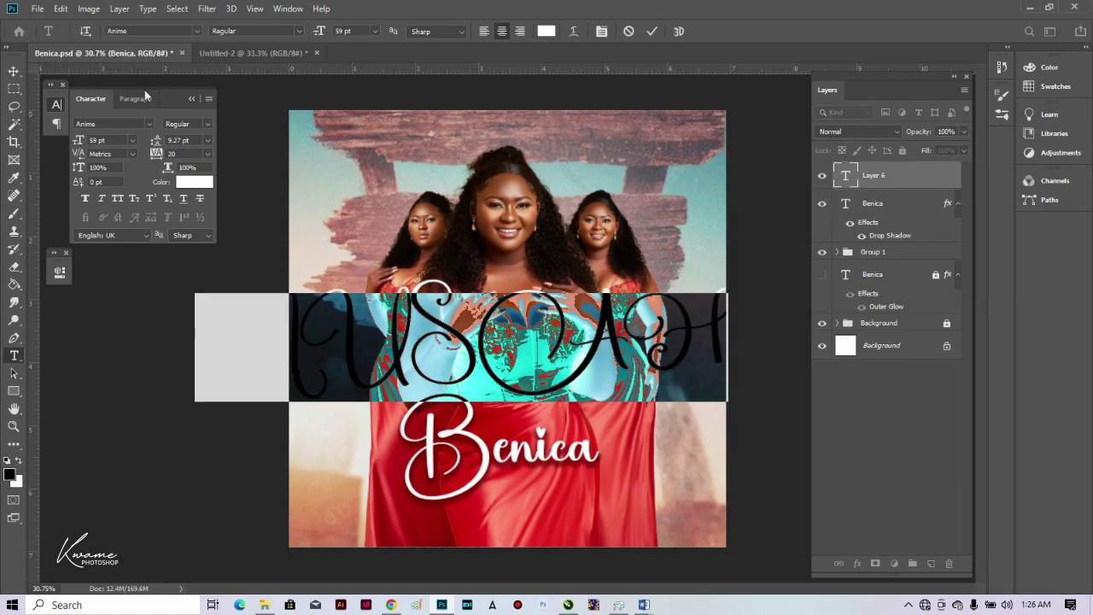
# - Format the surname in Nexa Bold at 23.17 pt and place it beneath the script title
pyautogui.click(152, 31)
pyautogui.click(196, 31)
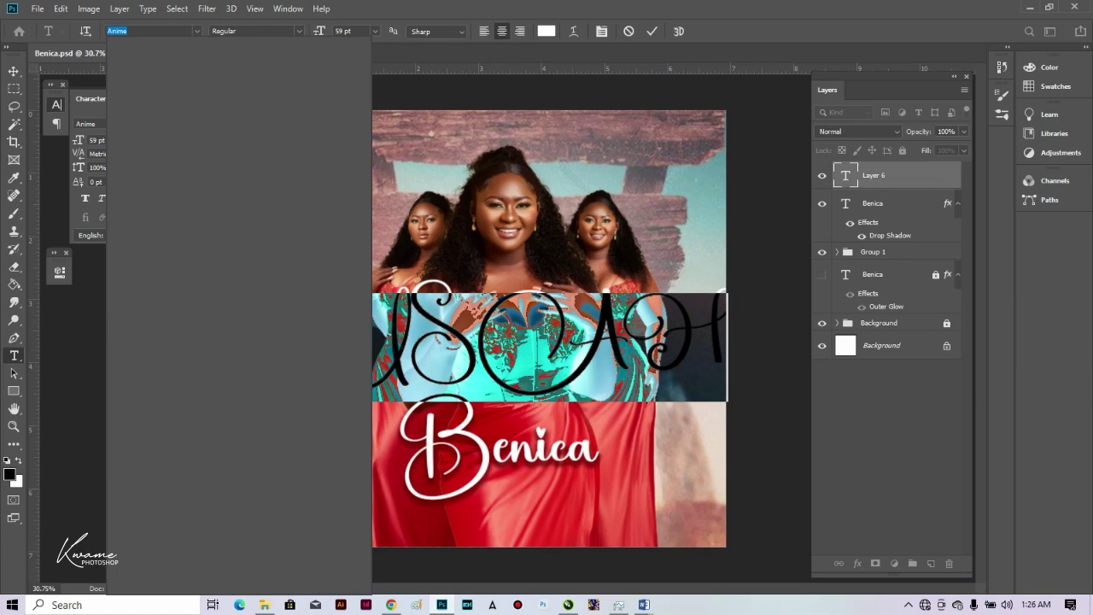
pyautogui.write('NEXA BOLD')
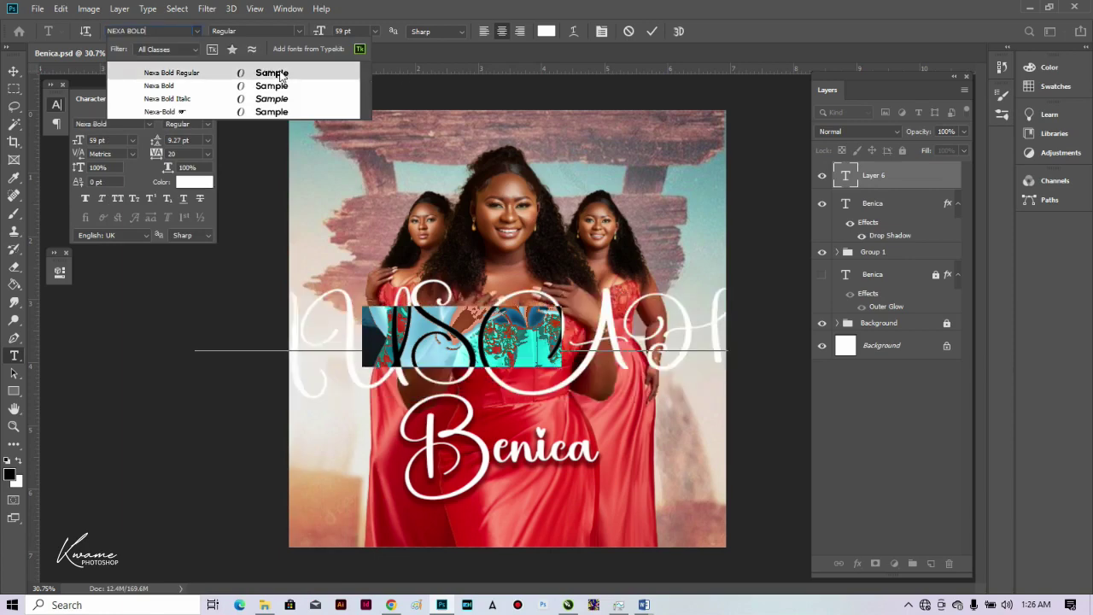
pyautogui.click(281, 74)
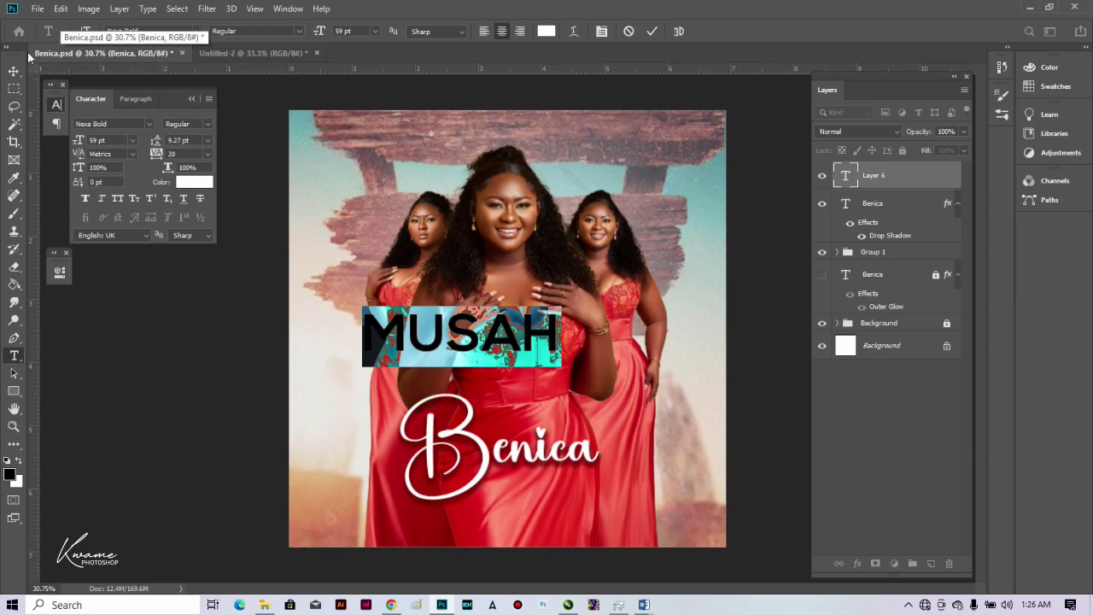
pyautogui.click(97, 140)
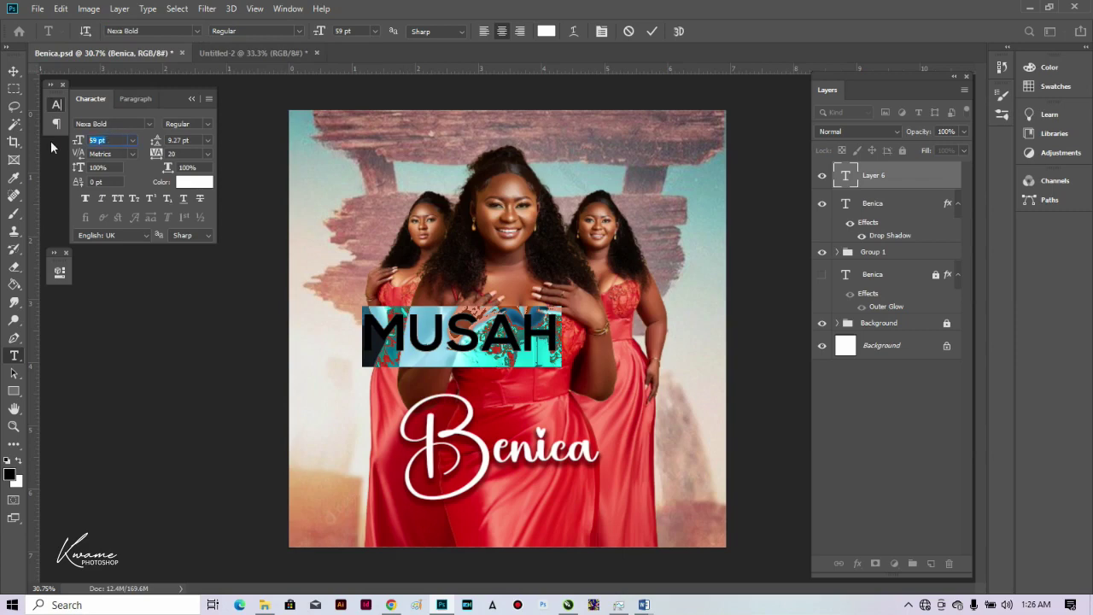
pyautogui.write('23.17')
pyautogui.press('Return')
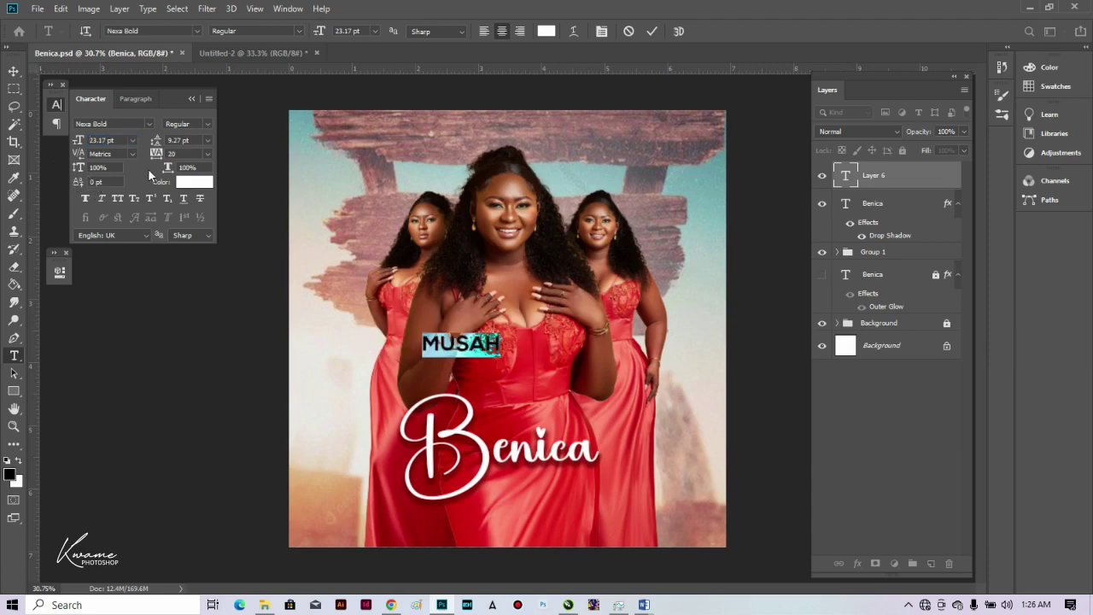
pyautogui.click(13, 71)
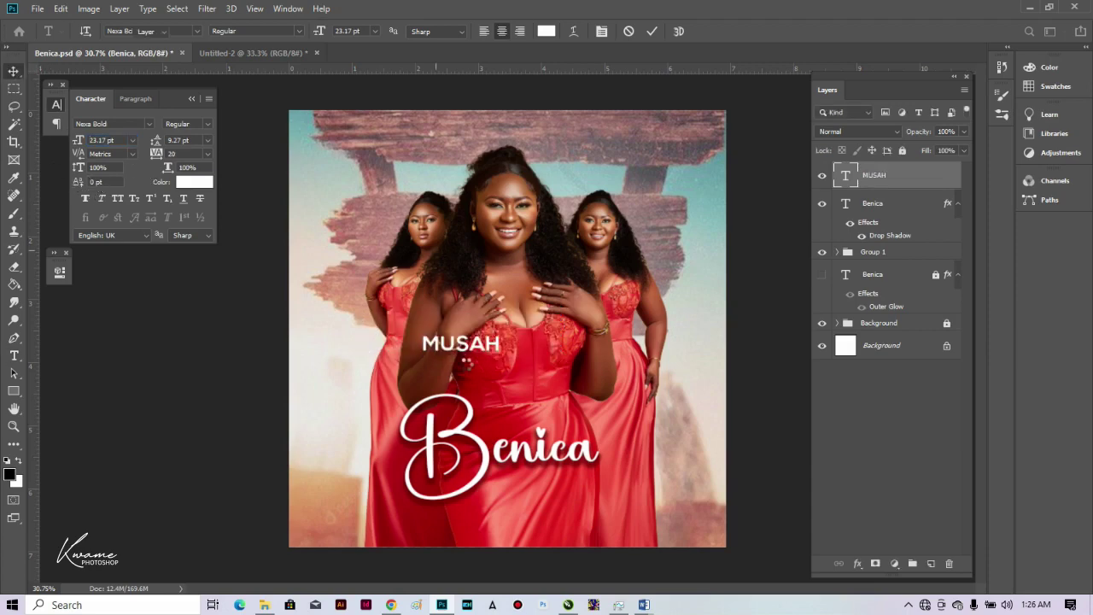
pyautogui.moveTo(472, 344); pyautogui.dragTo(547, 475)
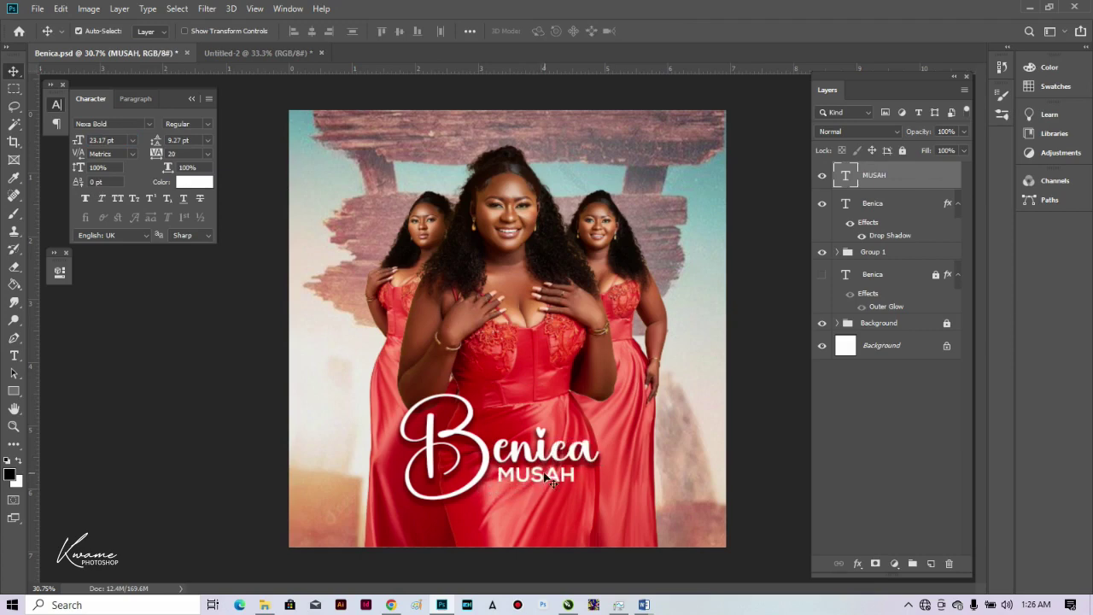
# - Turn on the surname's drop shadow and reduce its distance to 0 px
pyautogui.doubleClick(921, 183)
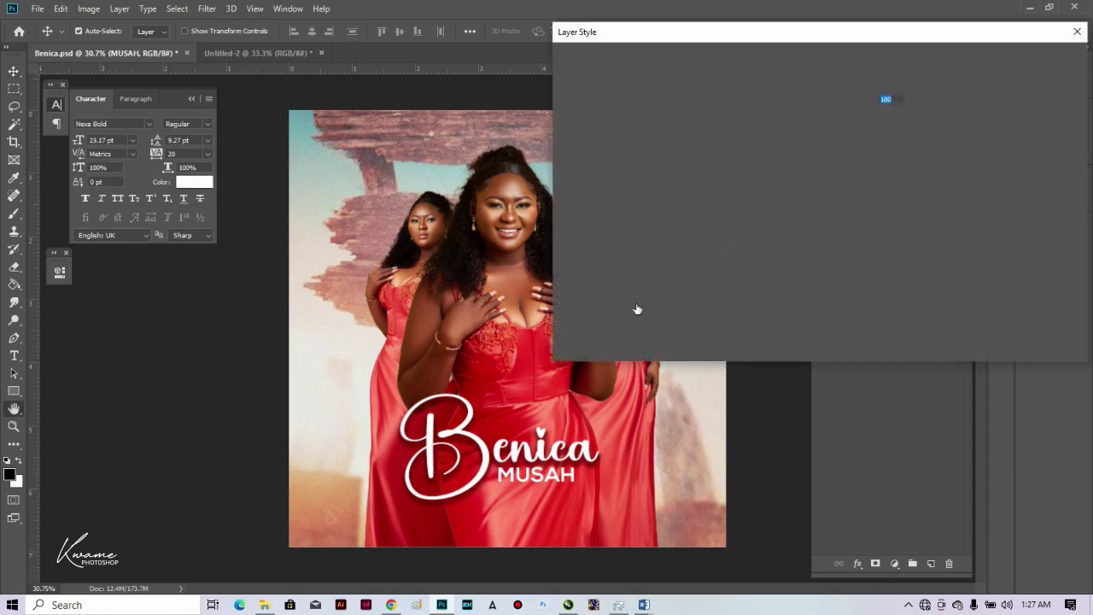
pyautogui.click(620, 294)
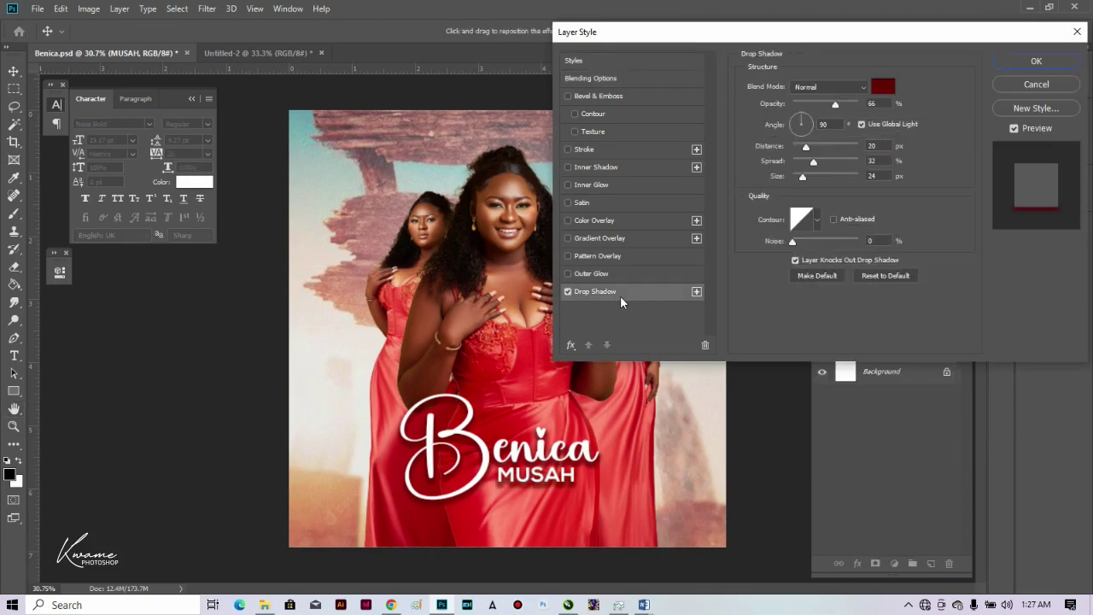
pyautogui.moveTo(805, 148); pyautogui.dragTo(792, 148)
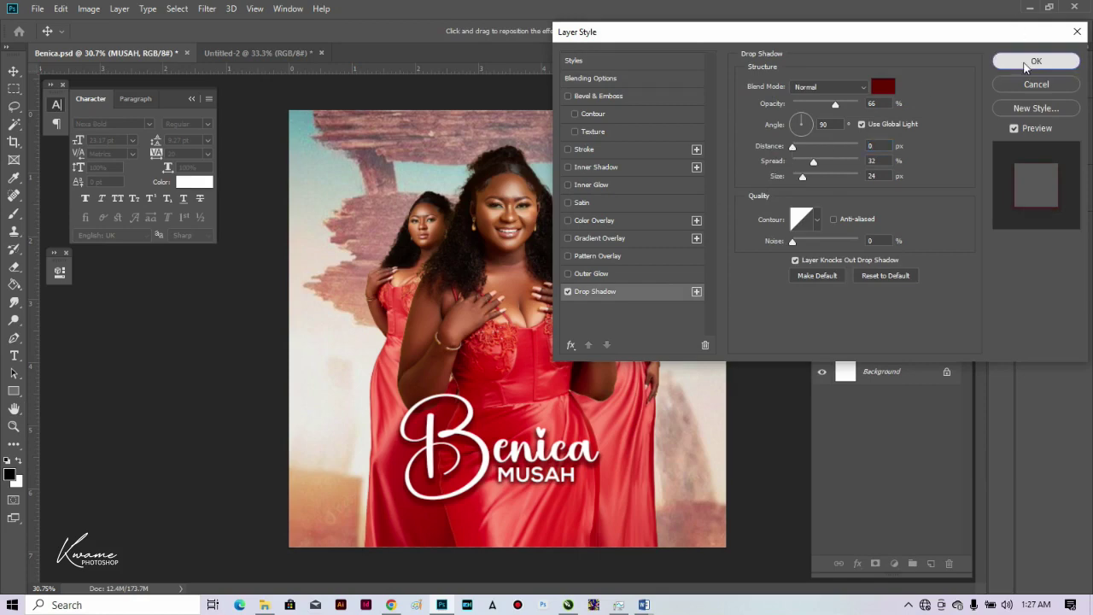
pyautogui.press('Return')
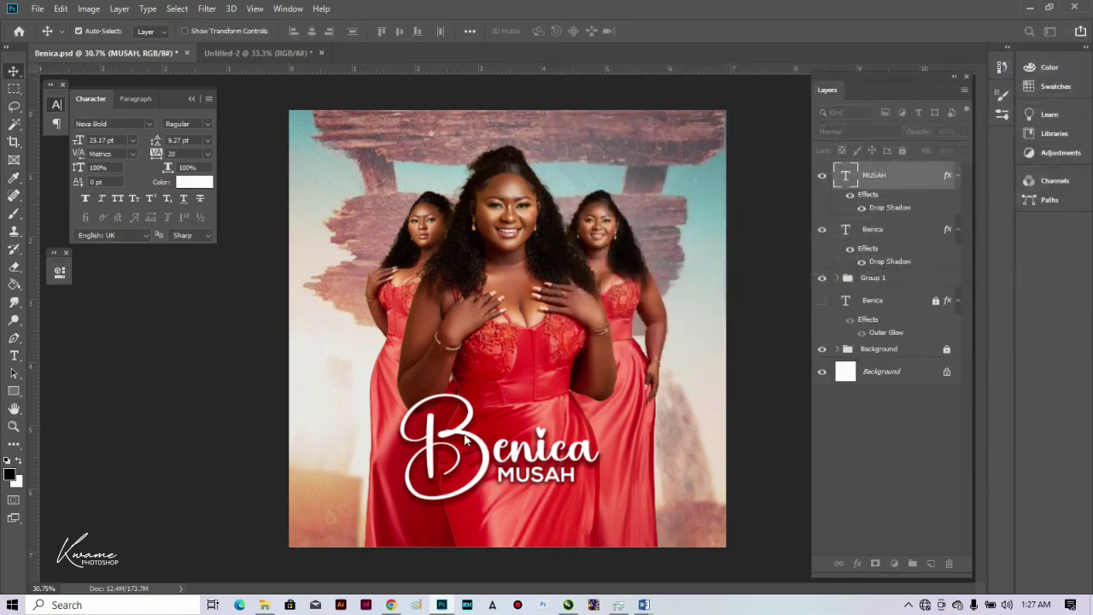
# - Start a new text line reading 'GLORIOUS BIRTHDAY' in place of the placeholder
pyautogui.scroll(-2, 495, 531)
pyautogui.scroll(2, 496, 531)
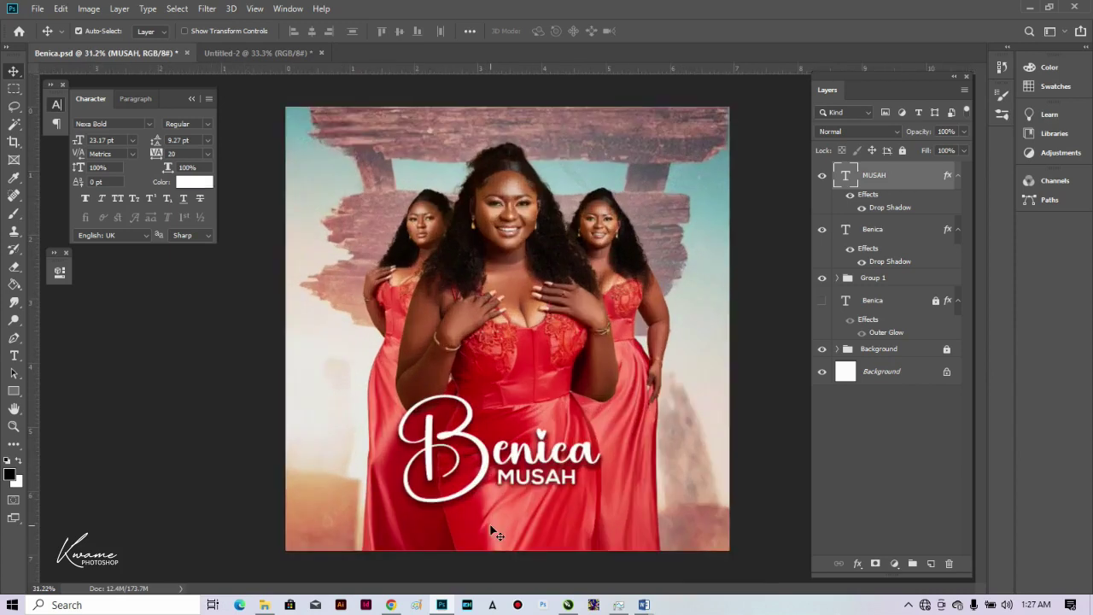
pyautogui.scroll(1, 493, 531)
pyautogui.click(14, 355)
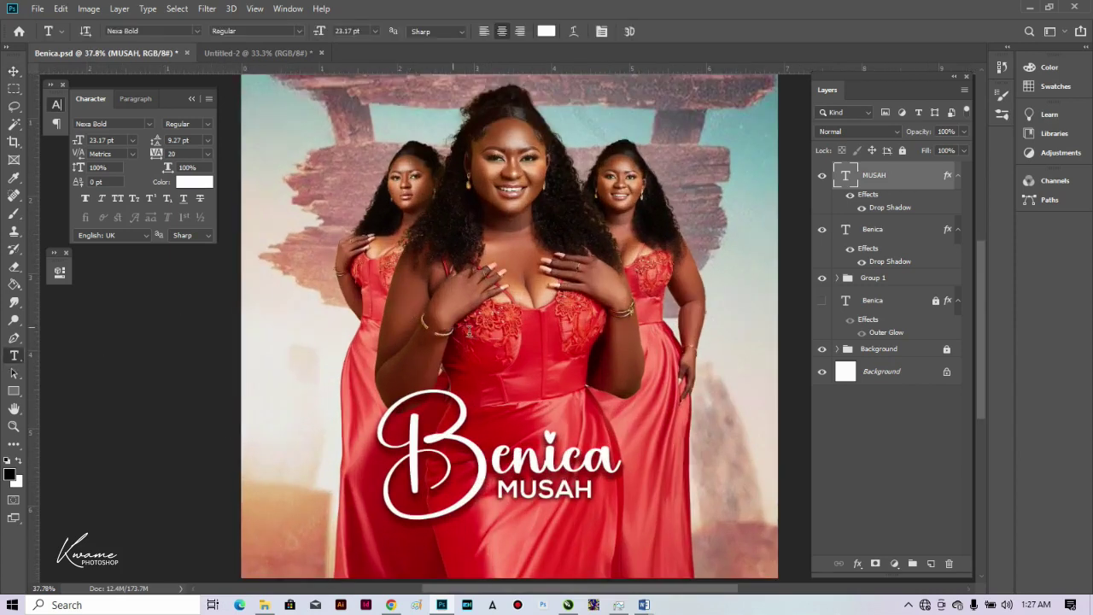
pyautogui.click(469, 332)
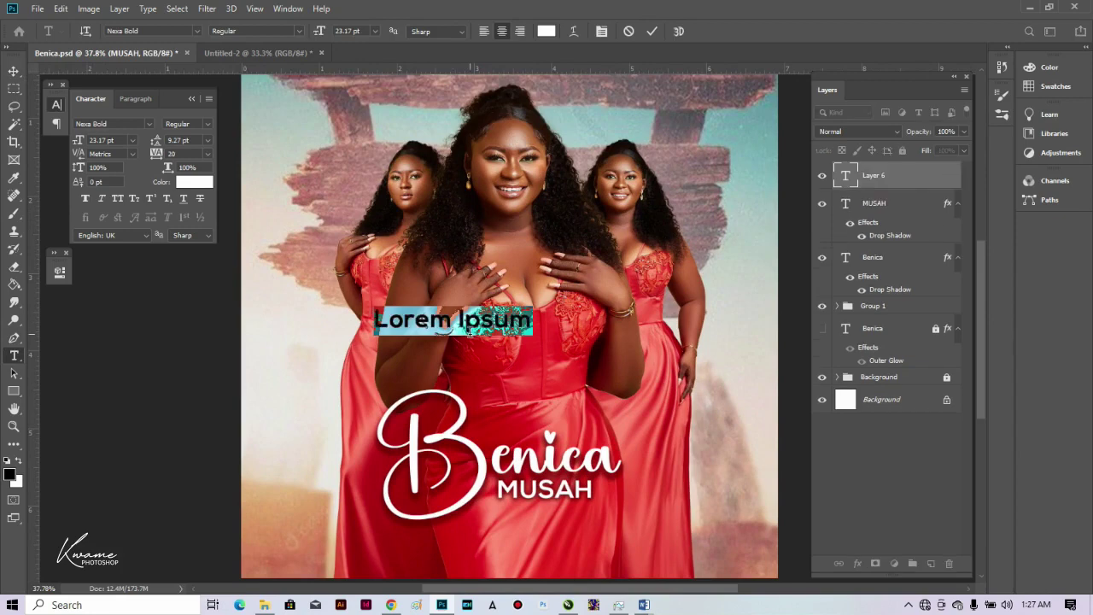
pyautogui.click(469, 331)
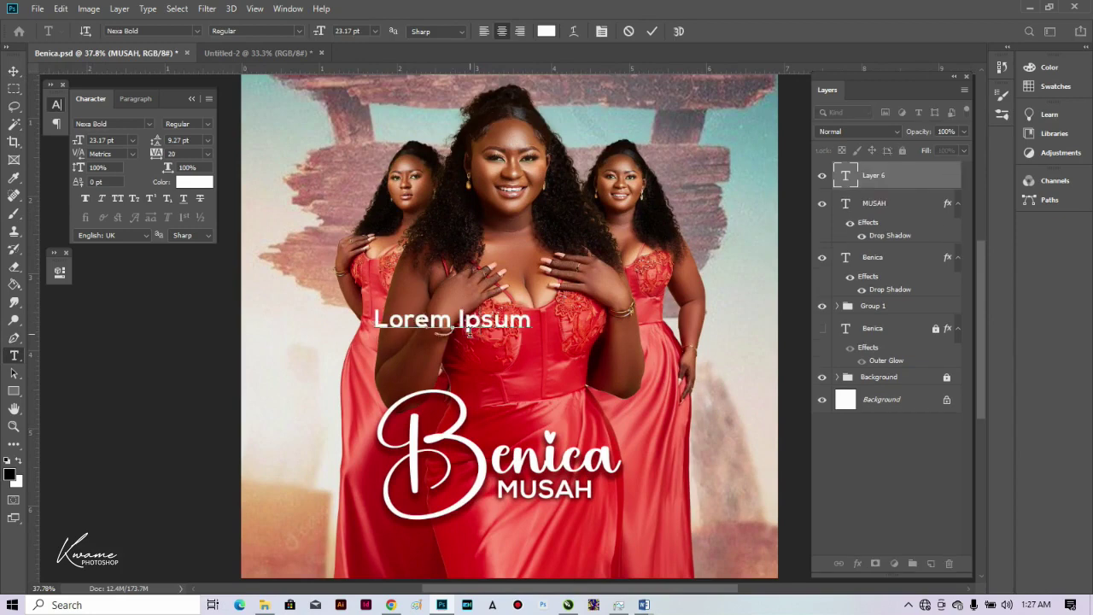
pyautogui.hotkey('ctrl', 'a')
pyautogui.write('GLORI')
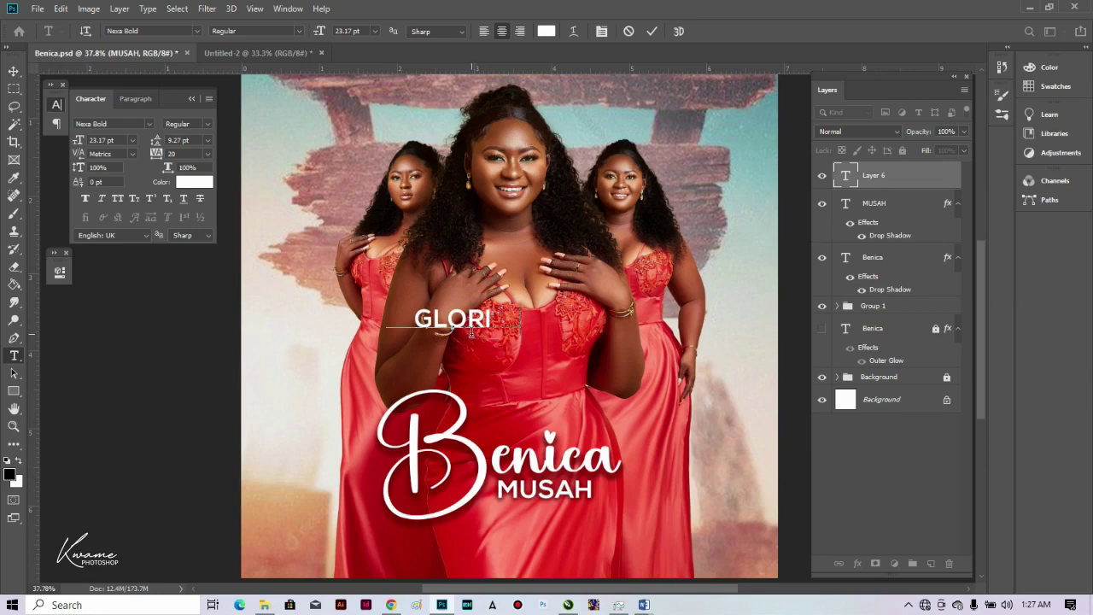
pyautogui.write('OUS')
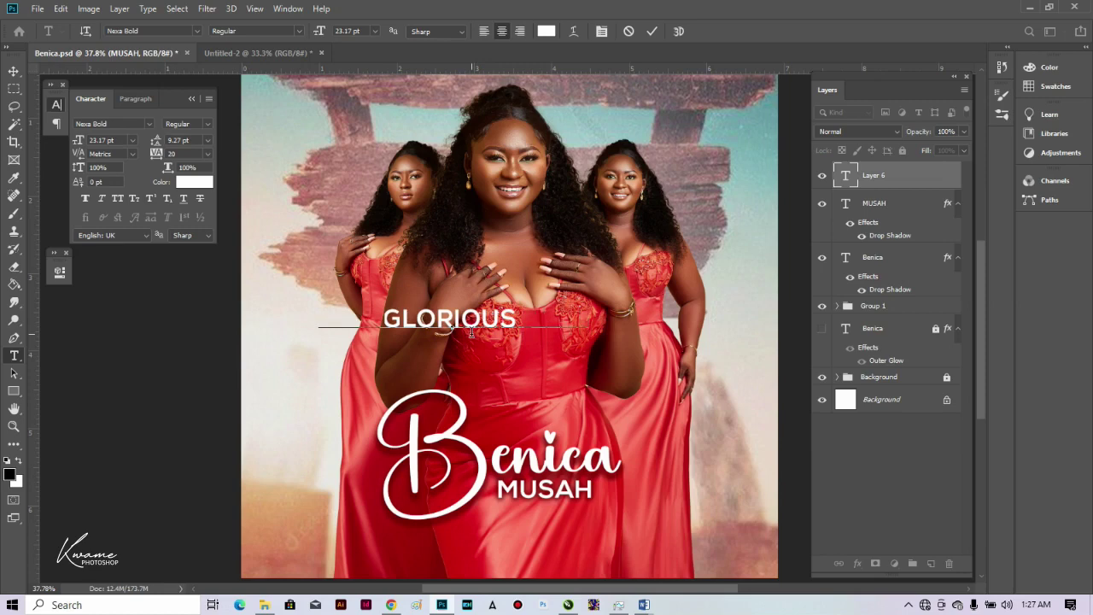
pyautogui.write(' BIRTHDAY')
# - Set GLORIOUS BIRTHDAY in Nexa Light with tight negative letter spacing
pyautogui.press('ctrl')
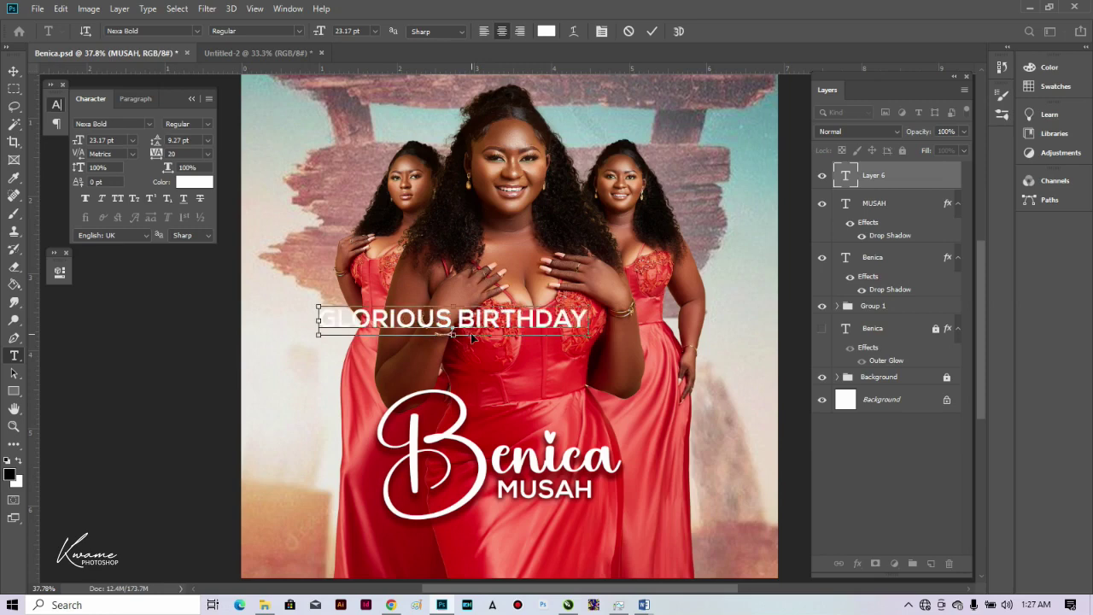
pyautogui.hotkey('ctrl', 'a')
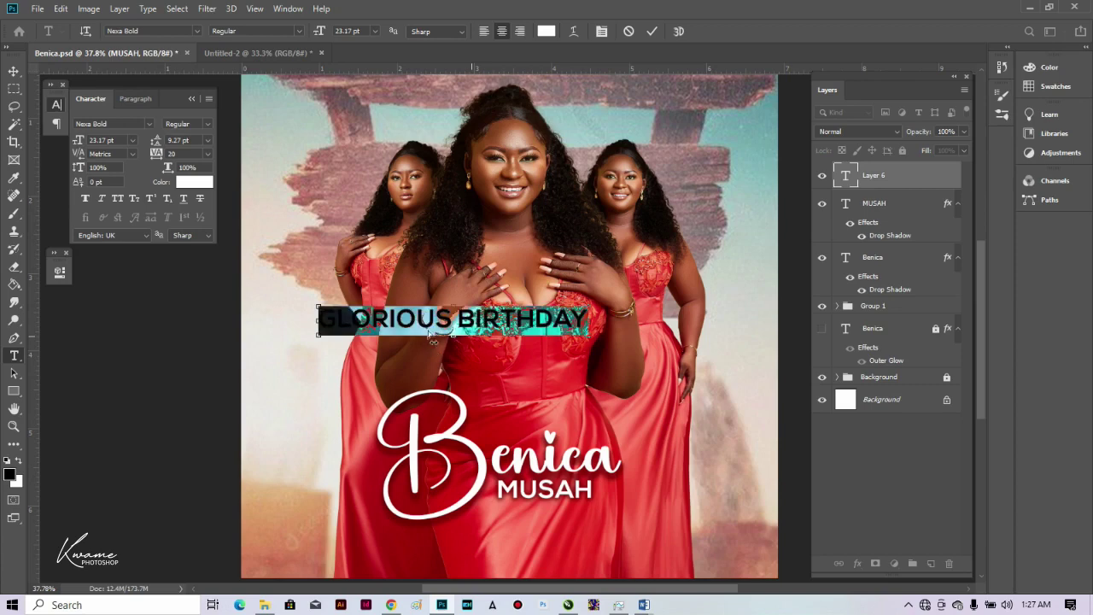
pyautogui.click(147, 32)
pyautogui.write('N')
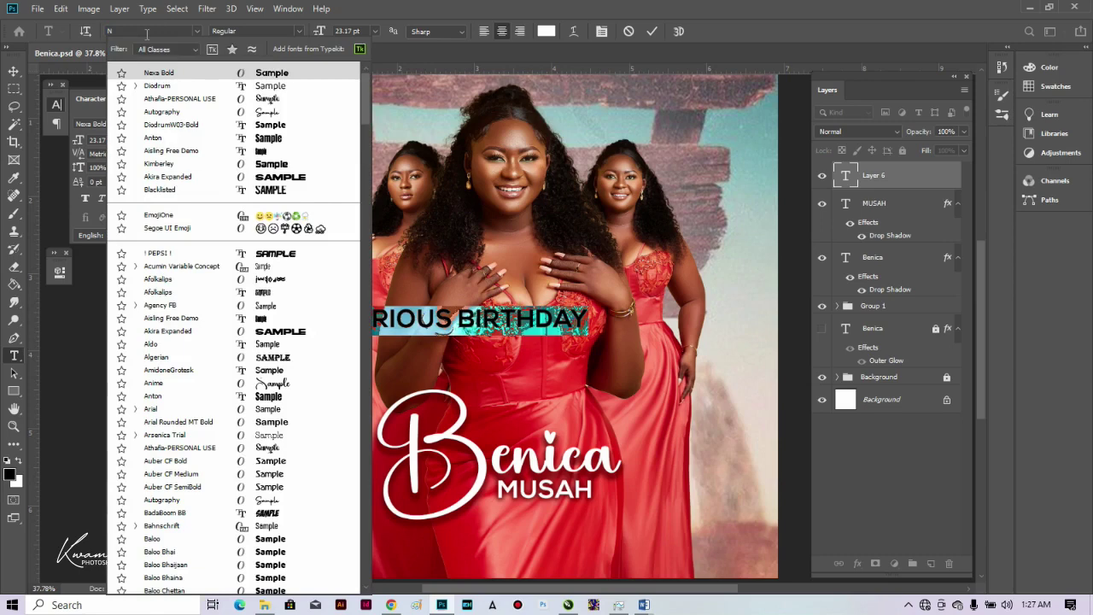
pyautogui.write('EXA')
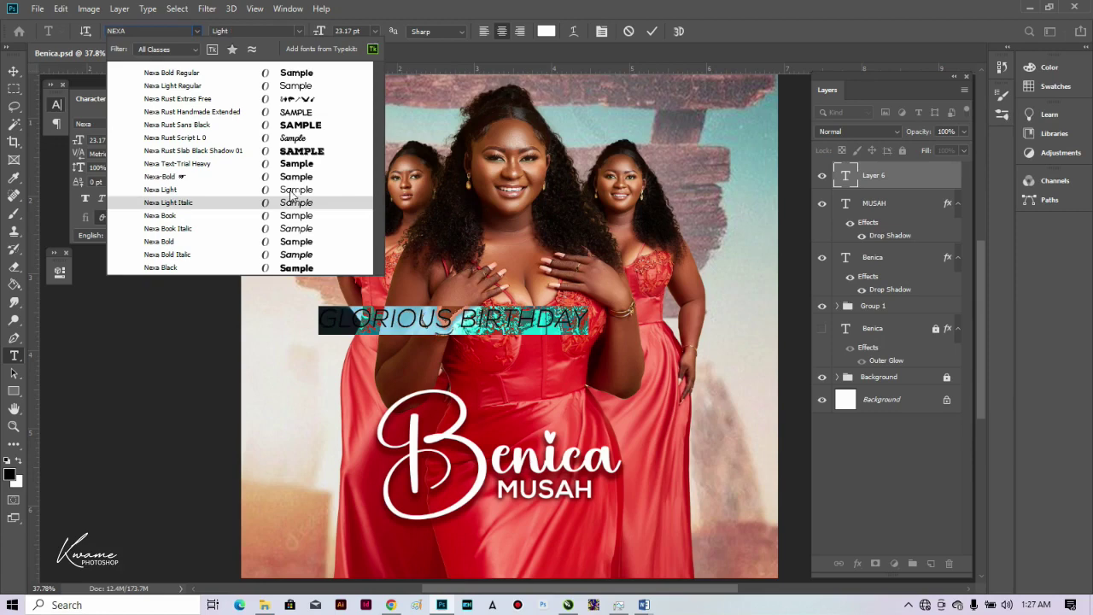
pyautogui.click(290, 190)
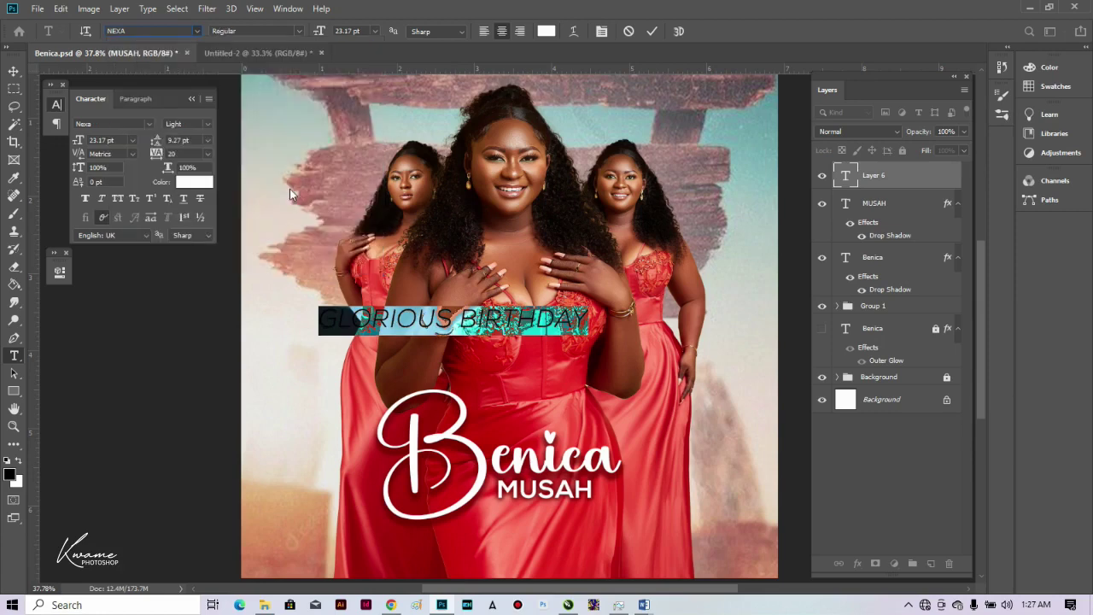
pyautogui.click(175, 154)
pyautogui.write('6')
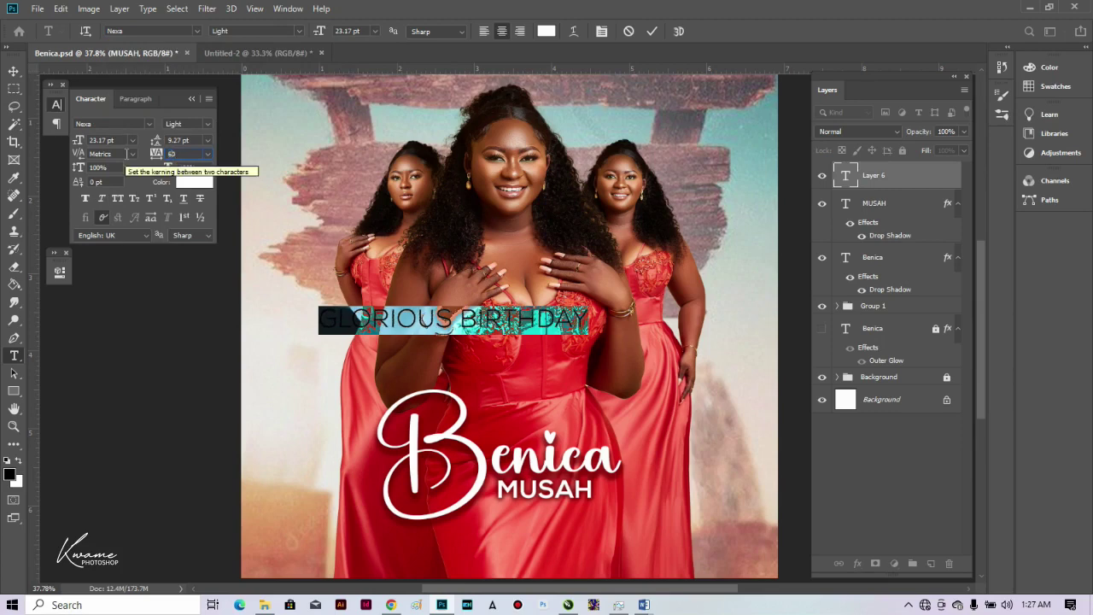
pyautogui.write('0')
pyautogui.press('BackSpace')
pyautogui.press('BackSpace')
pyautogui.write('-50')
pyautogui.press('Return')
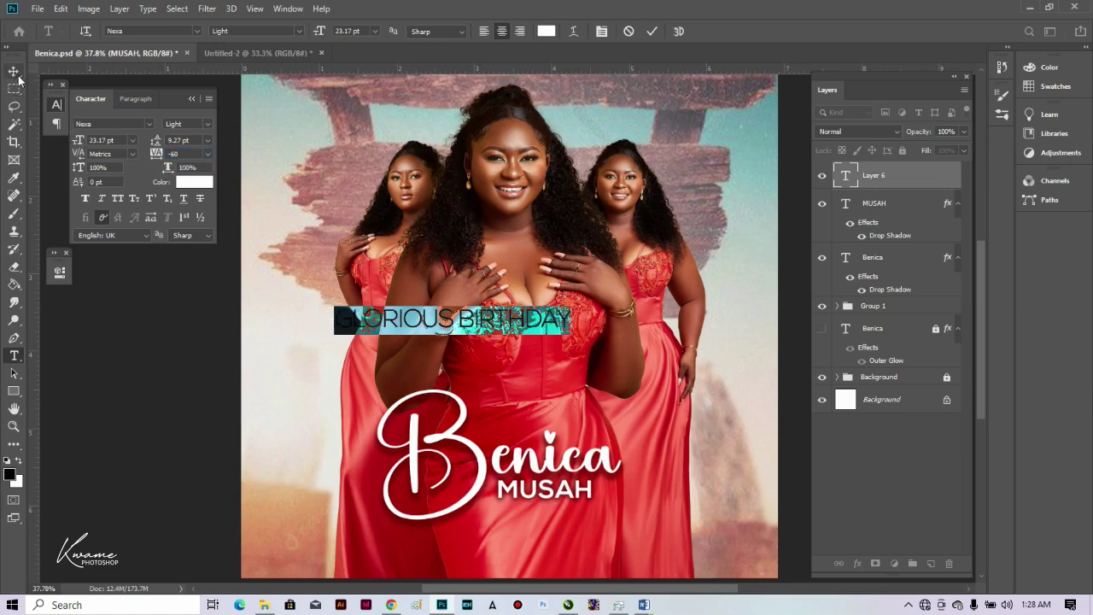
# - Commit the text and move GLORIOUS BIRTHDAY below the surname near the bottom
pyautogui.hotkey('ctrl', 'Return')
pyautogui.press('v')
pyautogui.moveTo(467, 346); pyautogui.dragTo(581, 551)
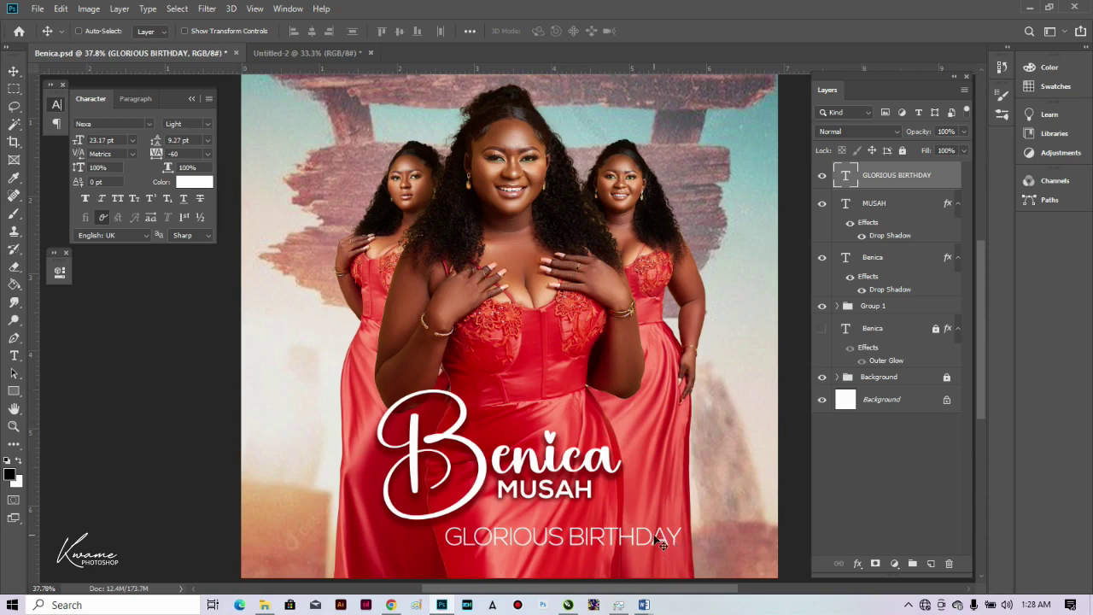
pyautogui.hotkey('ctrl', 't')
pyautogui.moveTo(681, 554); pyautogui.dragTo(575, 532)
pyautogui.press('Return')
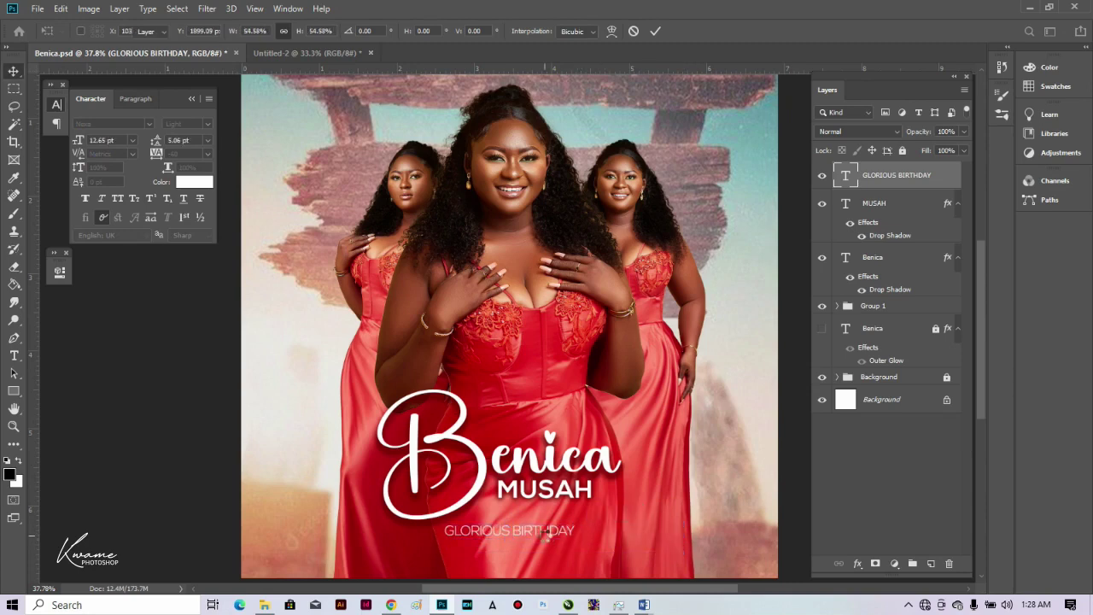
pyautogui.moveTo(564, 527); pyautogui.dragTo(596, 512)
pyautogui.press('Down')
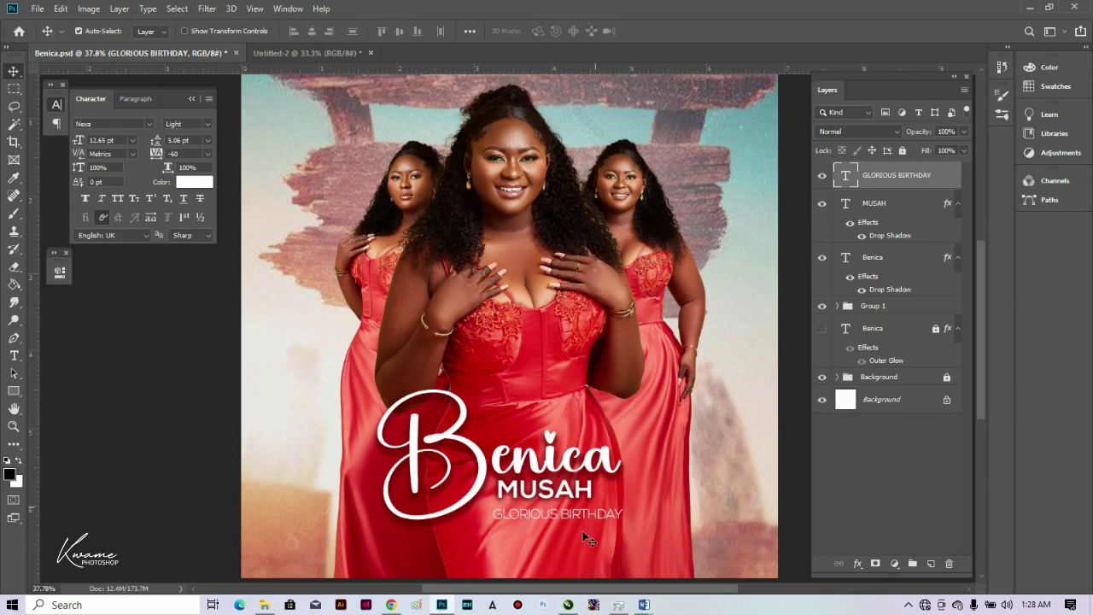
pyautogui.press('Up')
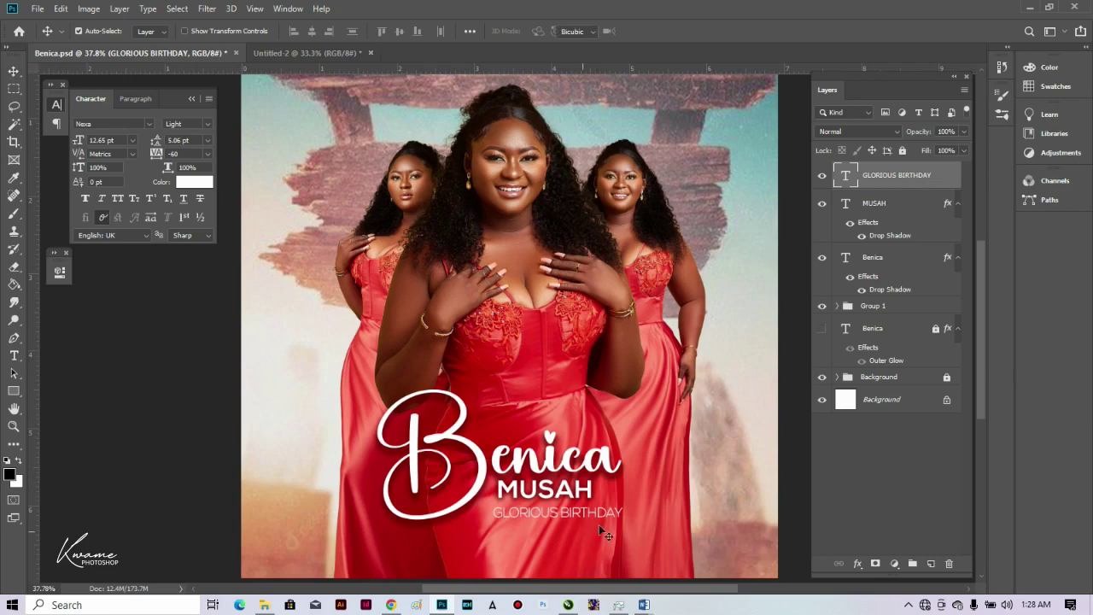
# - Shrink GLORIOUS BIRTHDAY further to about 75%, ending at 9.54 pt
pyautogui.hotkey('ctrl', 't')
pyautogui.moveTo(621, 519); pyautogui.dragTo(590, 511)
pyautogui.moveTo(495, 514); pyautogui.dragTo(494, 515)
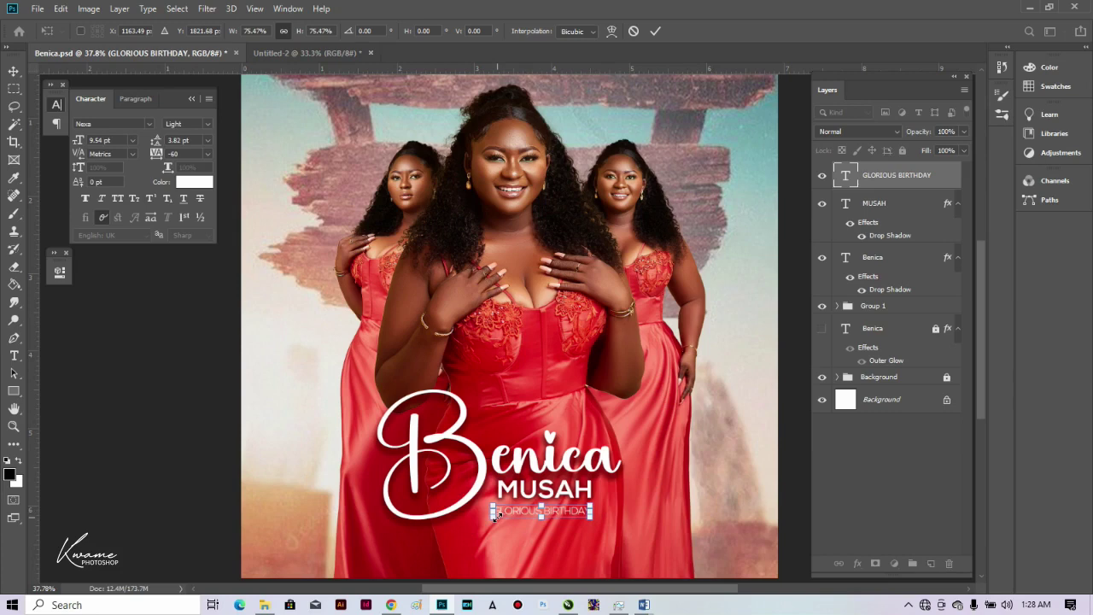
pyautogui.press('Return')
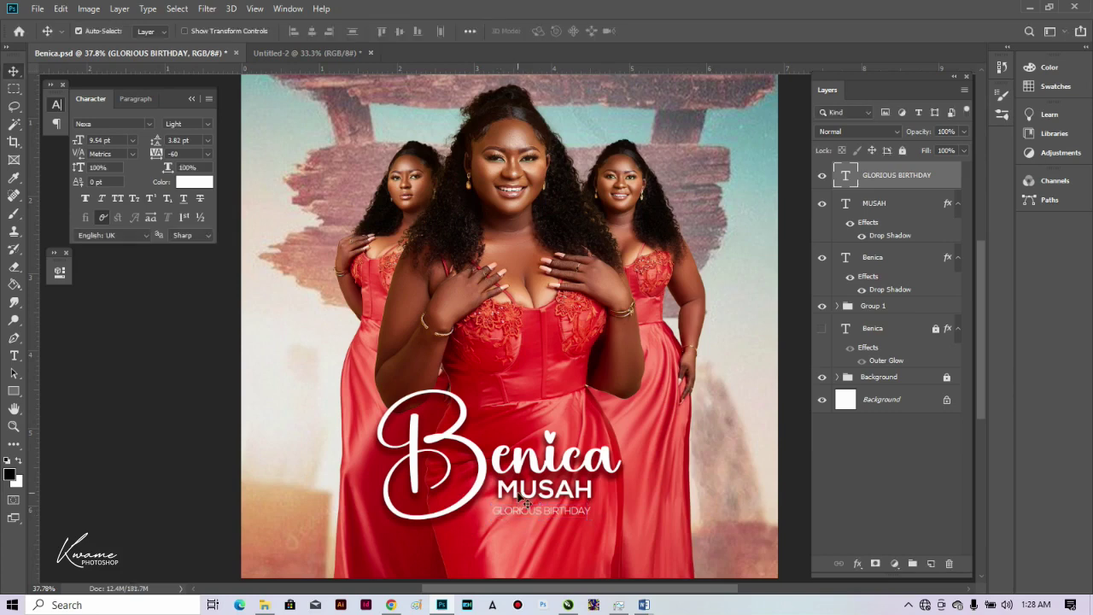
pyautogui.click(526, 504)
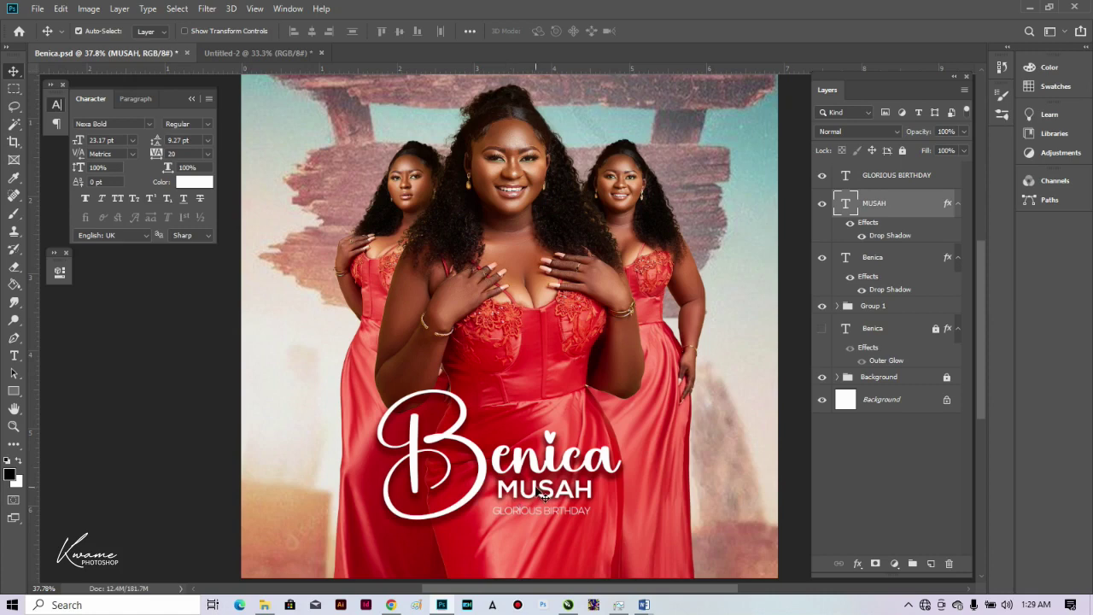
pyautogui.hotkey('ctrl', 't')
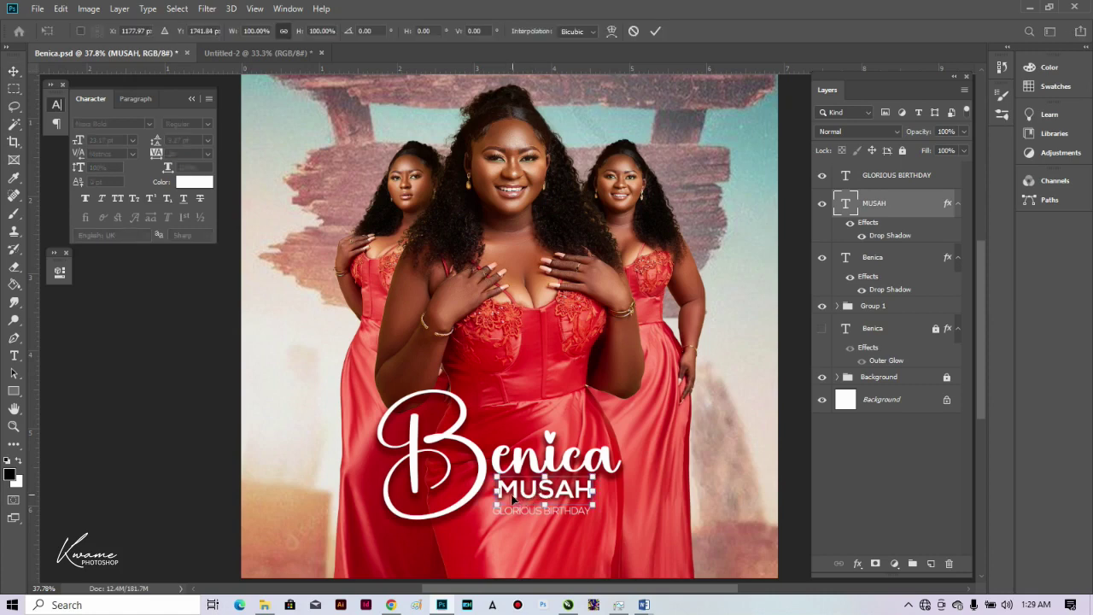
pyautogui.moveTo(493, 508); pyautogui.dragTo(492, 507)
pyautogui.press('Return')
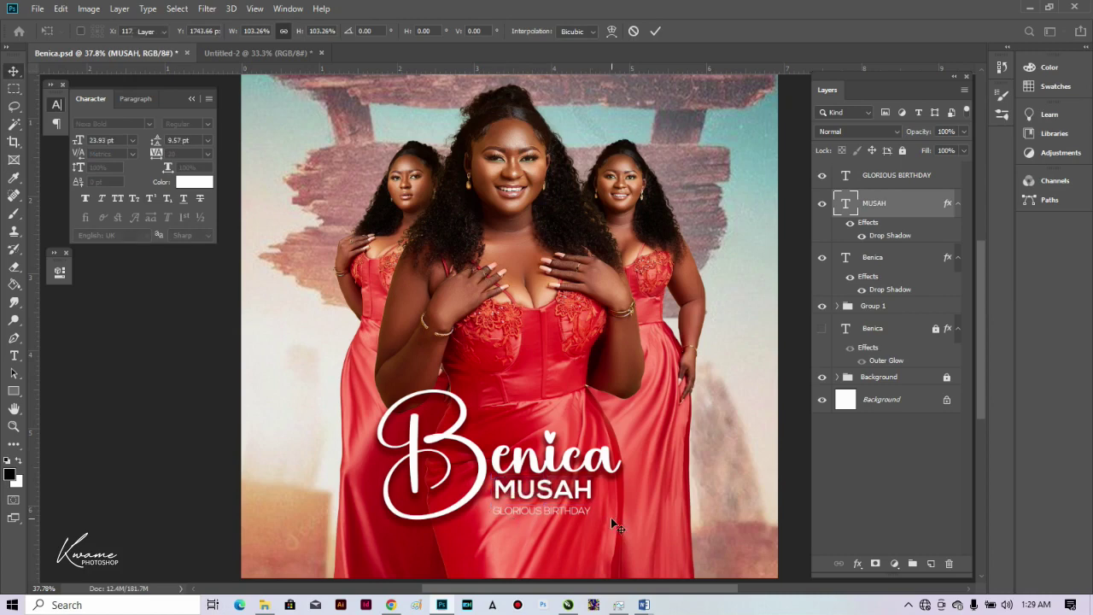
pyautogui.click(566, 510)
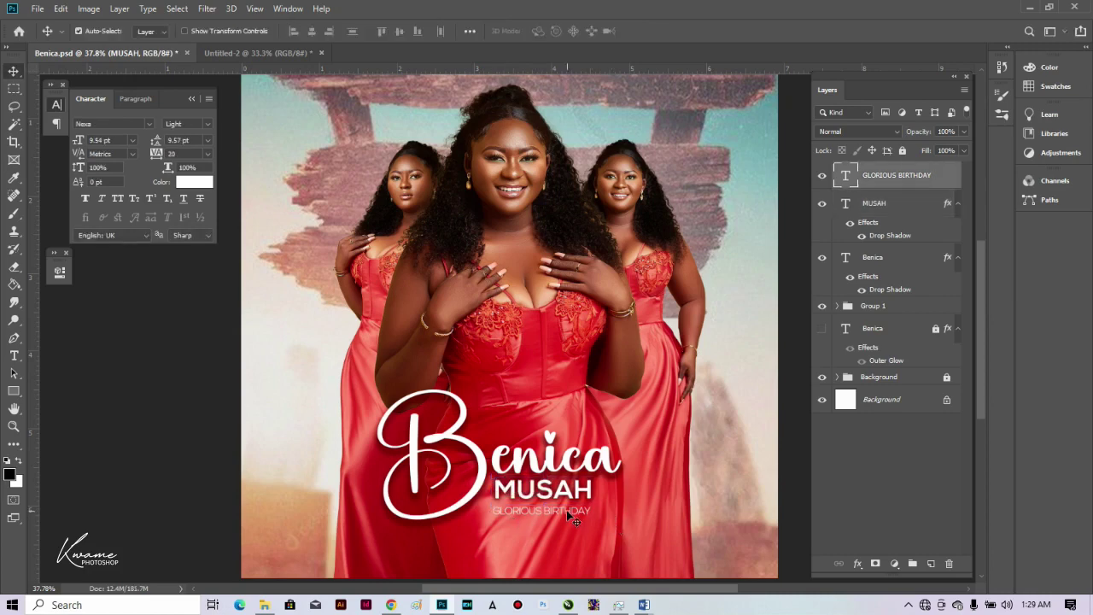
pyautogui.press('Up')
pyautogui.press('Up')
pyautogui.press('Up')
pyautogui.press('Up')
pyautogui.press('Up')
pyautogui.press('Up')
pyautogui.press('Up')
pyautogui.press('Up')
pyautogui.press('Up')
pyautogui.press('Up')
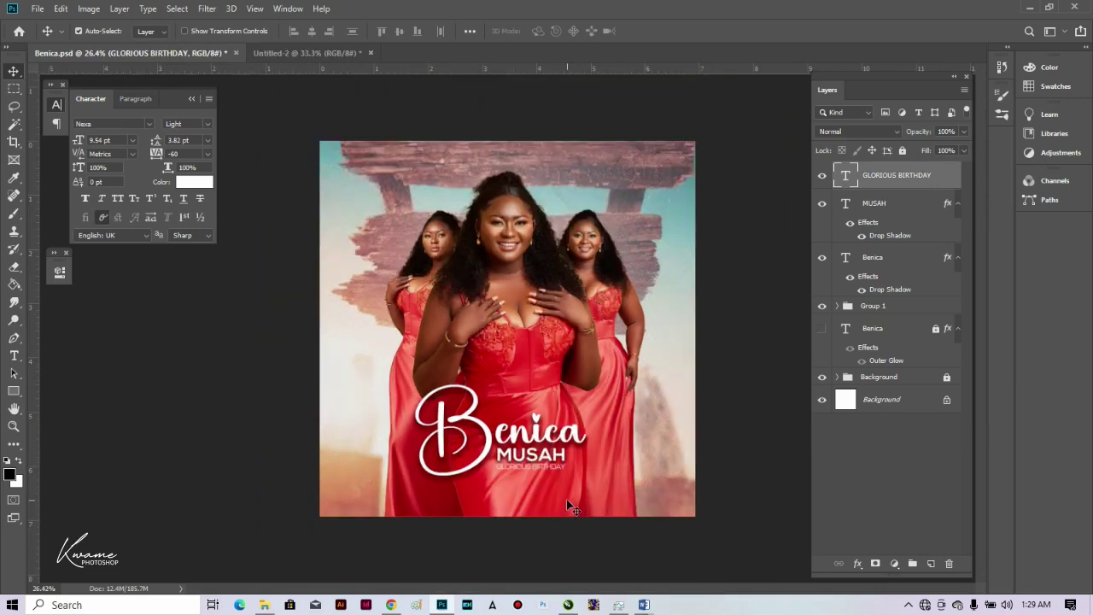
pyautogui.scroll(-2, 566, 502)
# - Select the central woman's layers (Layer 2, Layer 3, ab5) and scale them to about 115%
pyautogui.hotkey('alt', 'shift', 's')
pyautogui.click(534, 378)
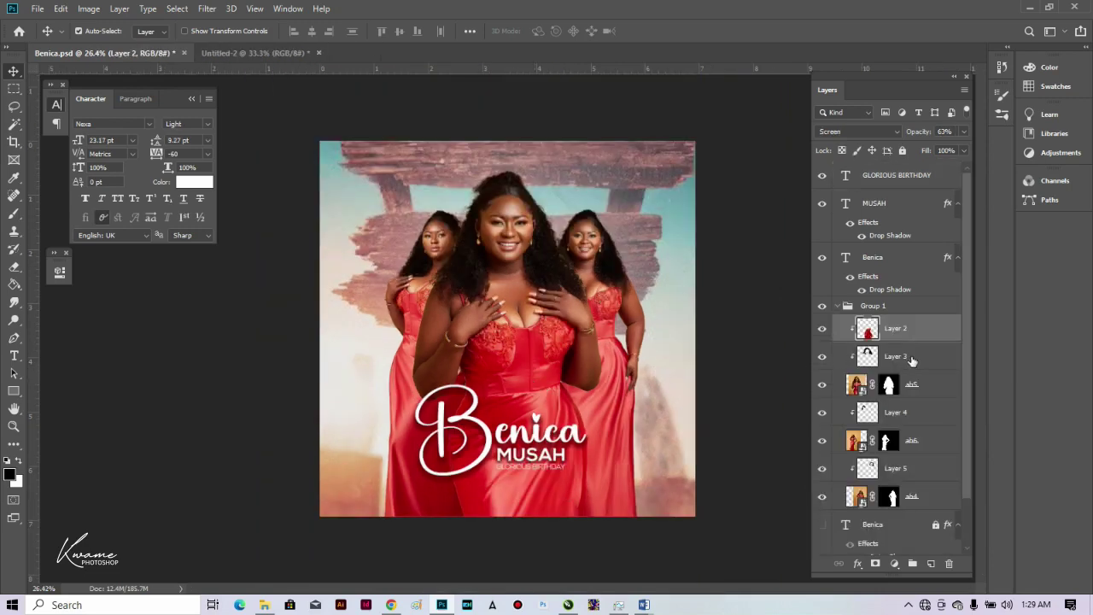
pyautogui.press('ctrl')
pyautogui.keyDown('shift'); pyautogui.click(912, 384); pyautogui.keyUp('shift')
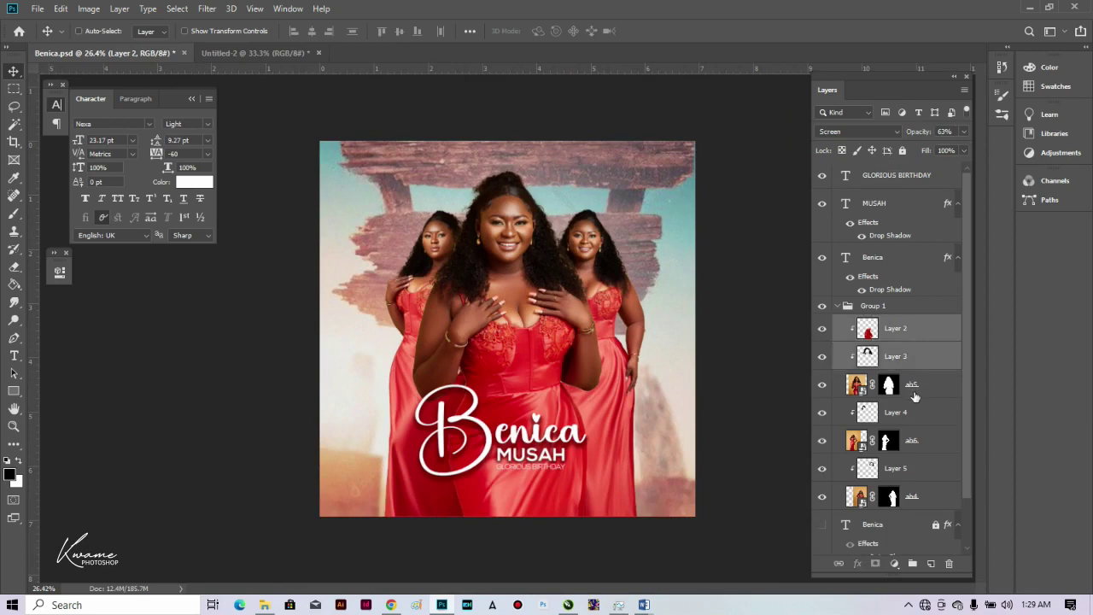
pyautogui.hotkey('ctrl', 't')
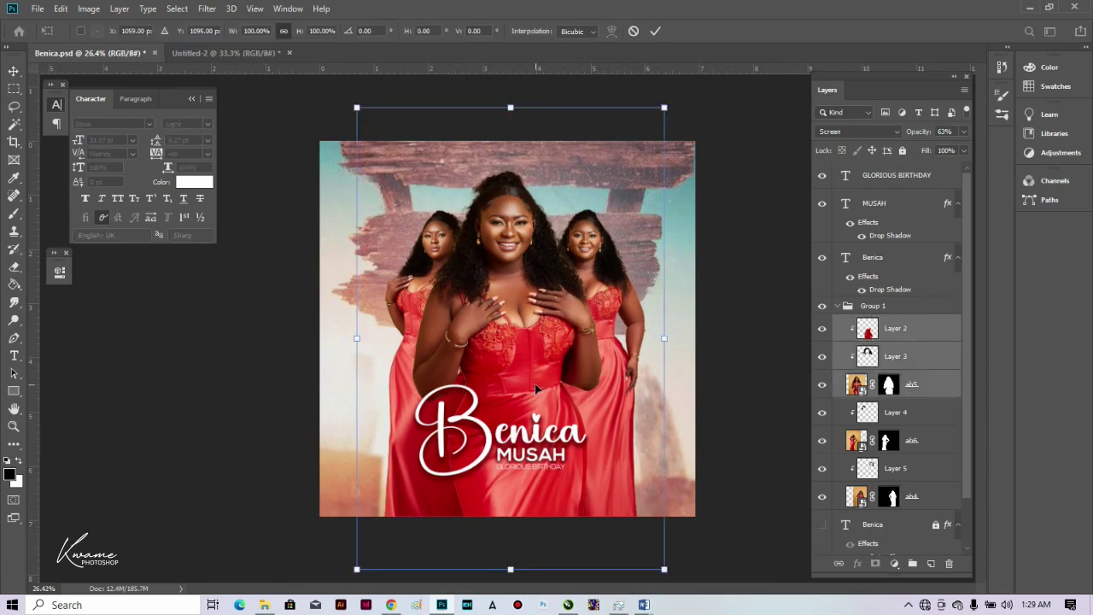
pyautogui.moveTo(513, 570); pyautogui.dragTo(512, 611)
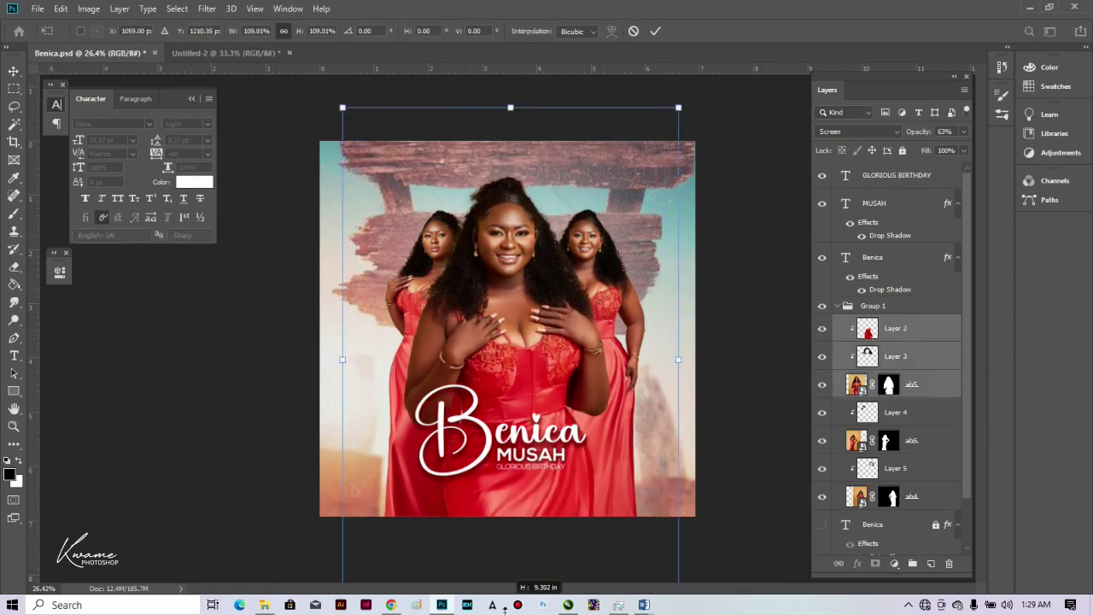
pyautogui.moveTo(336, 360); pyautogui.dragTo(320, 361)
pyautogui.moveTo(502, 335); pyautogui.dragTo(504, 339)
pyautogui.moveTo(549, 402); pyautogui.dragTo(547, 399)
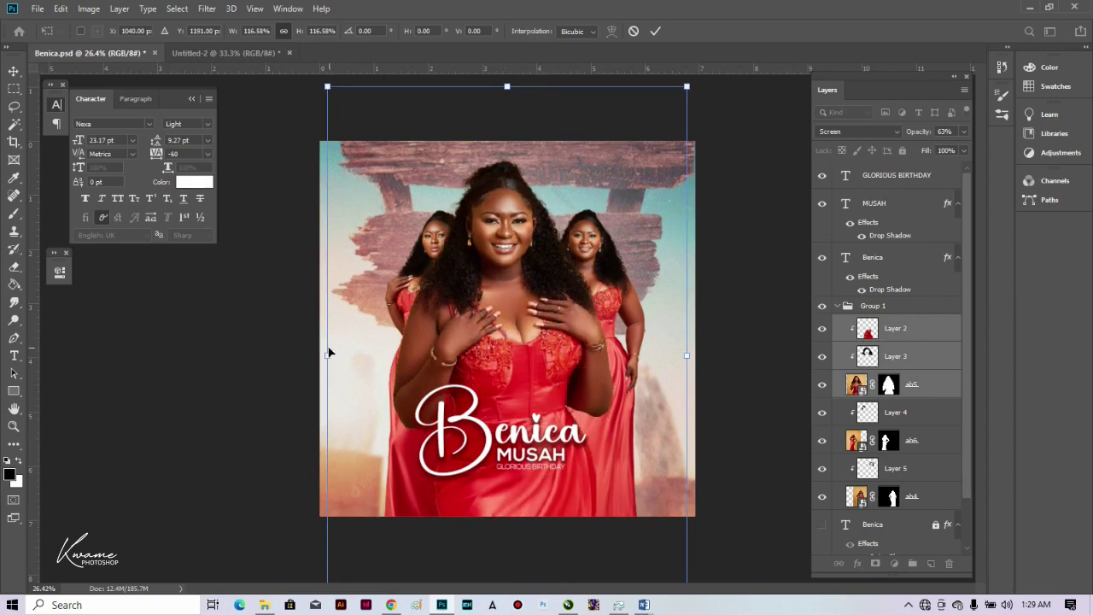
pyautogui.moveTo(328, 356); pyautogui.dragTo(334, 355)
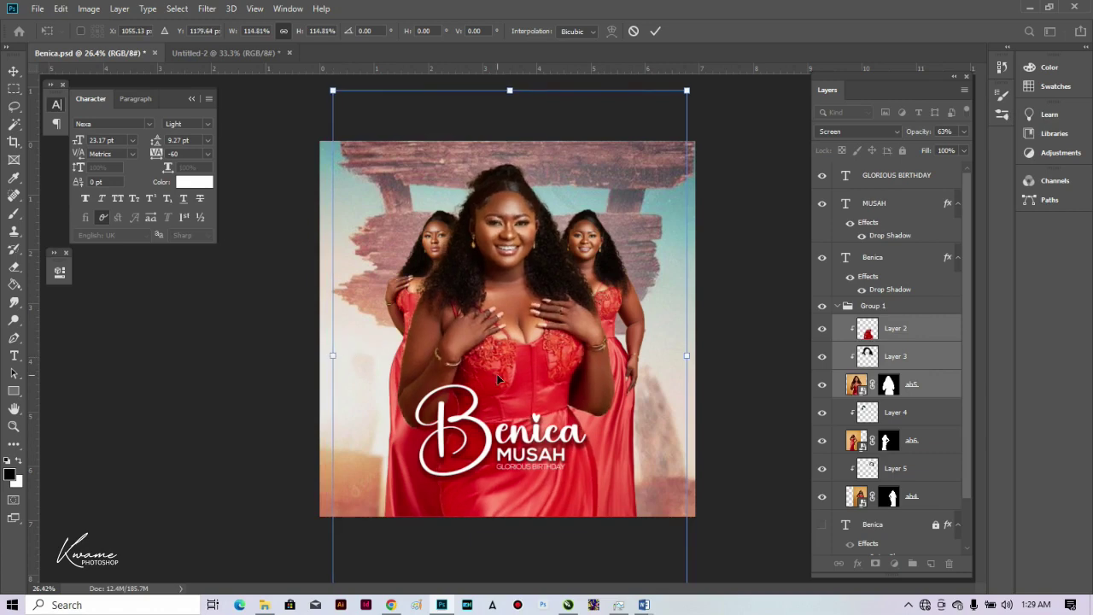
pyautogui.hotkey('ctrl', 'h')
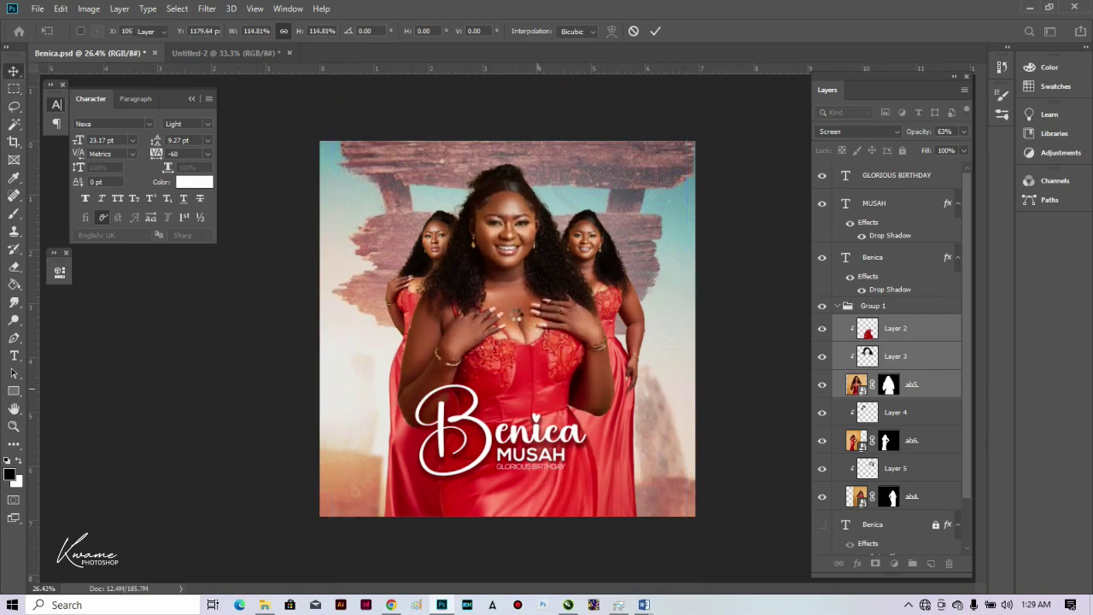
pyautogui.press('Return')
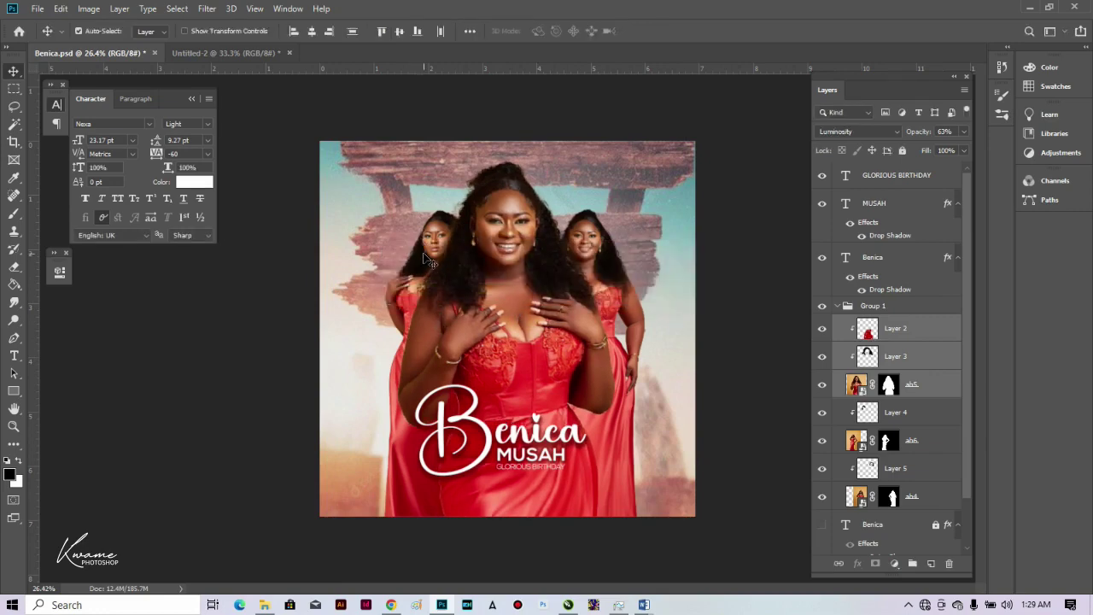
# - Select Layer 4 and ab6 together and nudge the left woman a few pixels left
pyautogui.click(430, 262)
pyautogui.click(876, 424)
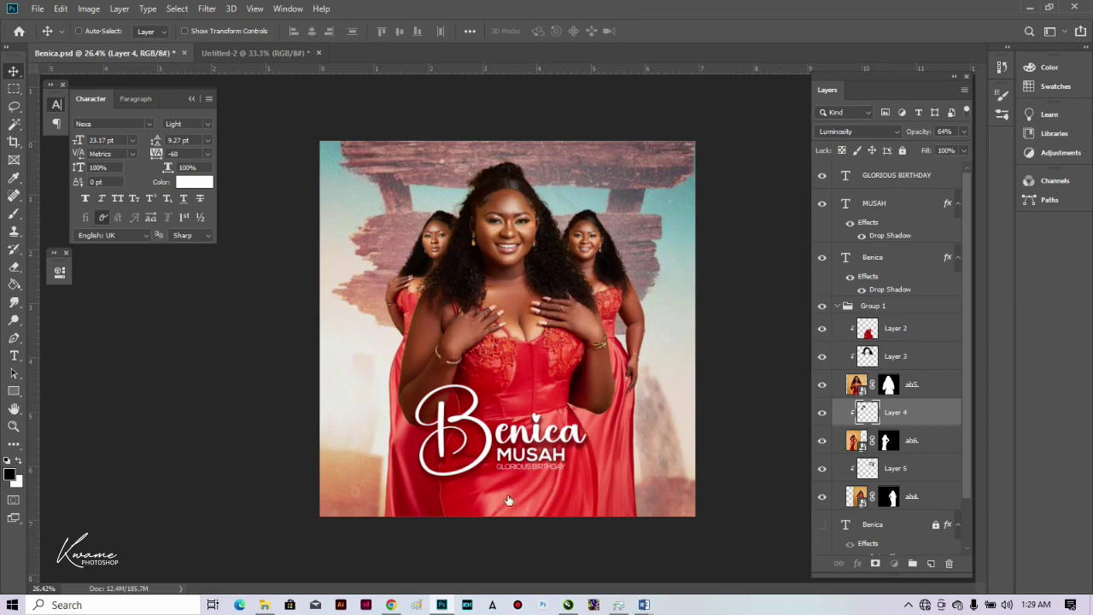
pyautogui.keyDown('ctrl'); pyautogui.keyDown('shift'); pyautogui.click(409, 314); pyautogui.keyUp('shift'); pyautogui.keyUp('ctrl')
pyautogui.hotkey('ctrl', 't')
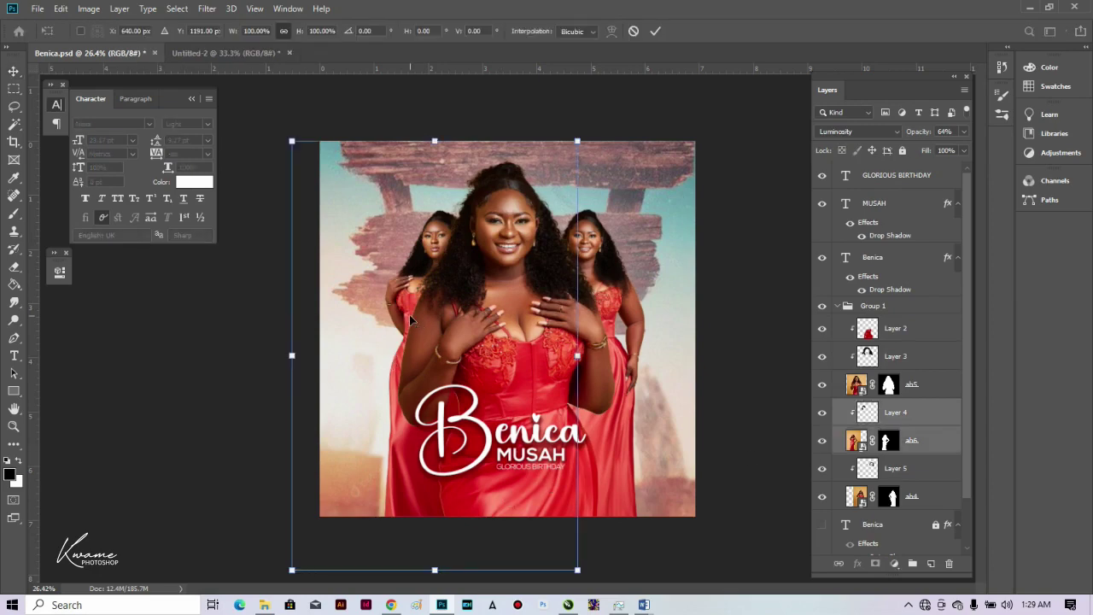
pyautogui.press('Left')
pyautogui.press('Left')
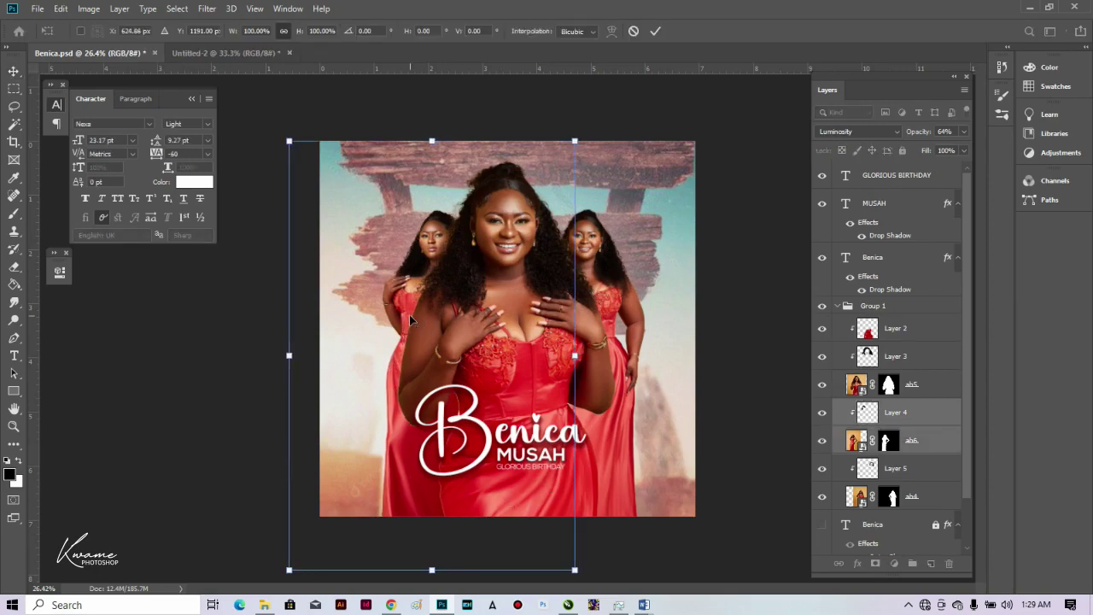
pyautogui.press('Left')
pyautogui.press('Left')
pyautogui.press('Left')
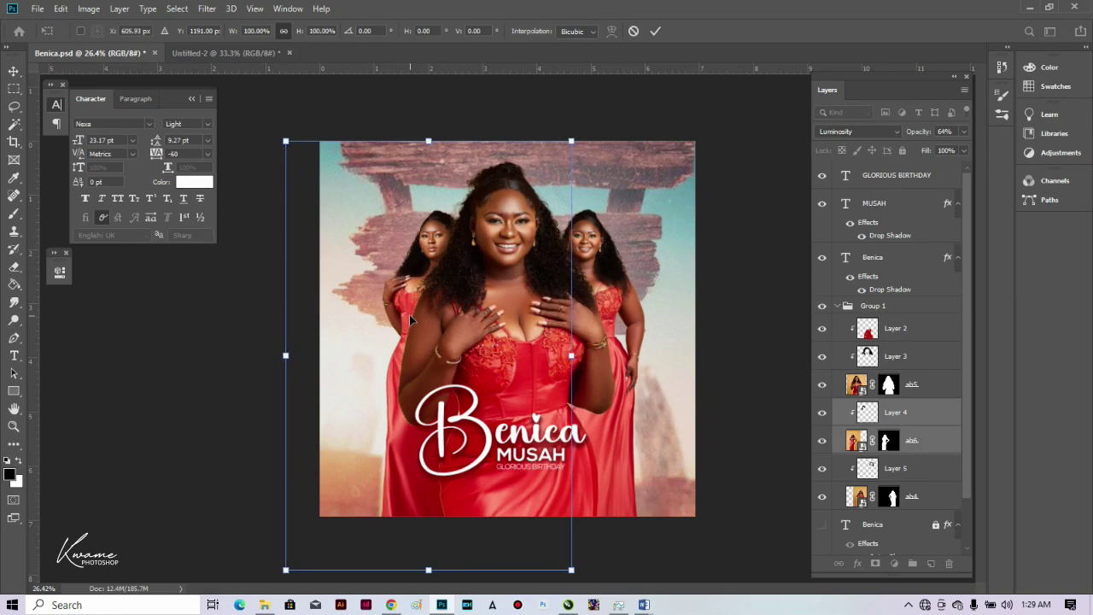
pyautogui.press('Right')
pyautogui.press('Right')
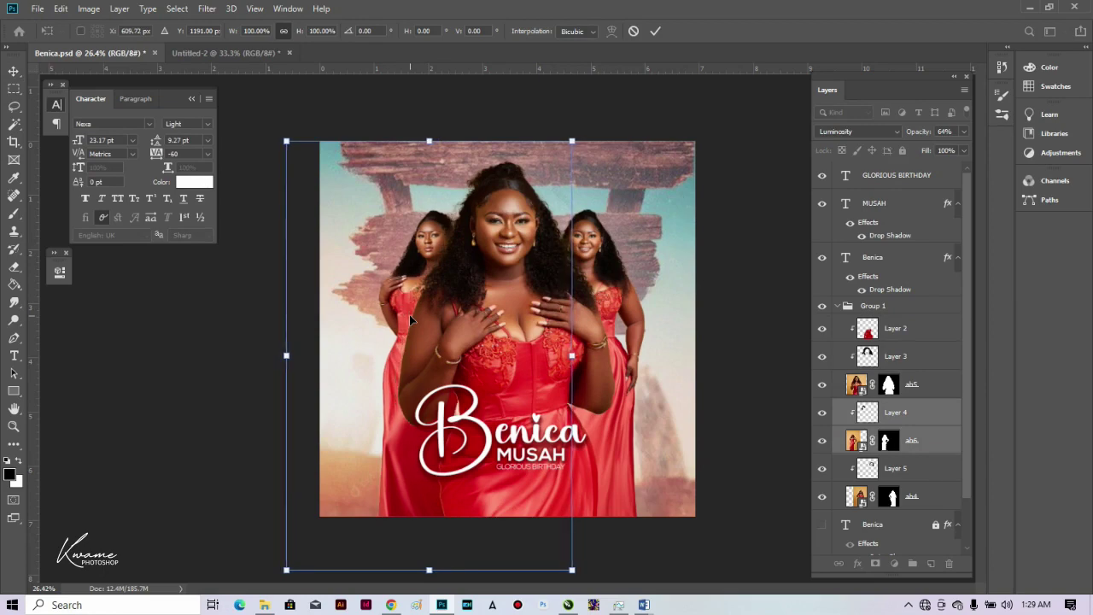
pyautogui.press('Right')
pyautogui.press('Right')
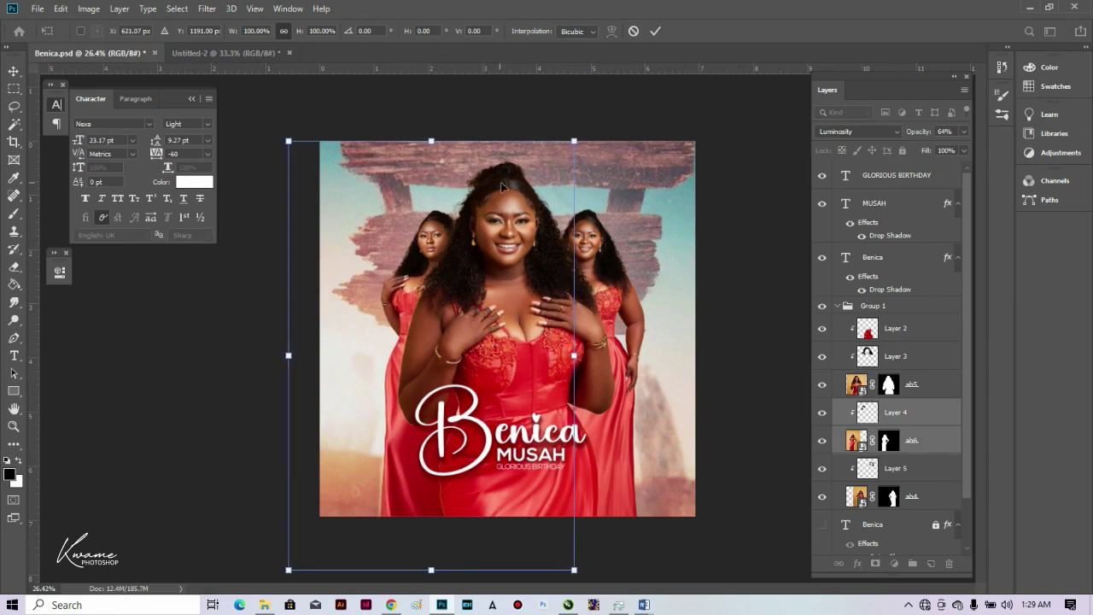
pyautogui.press('Left')
pyautogui.press('Left')
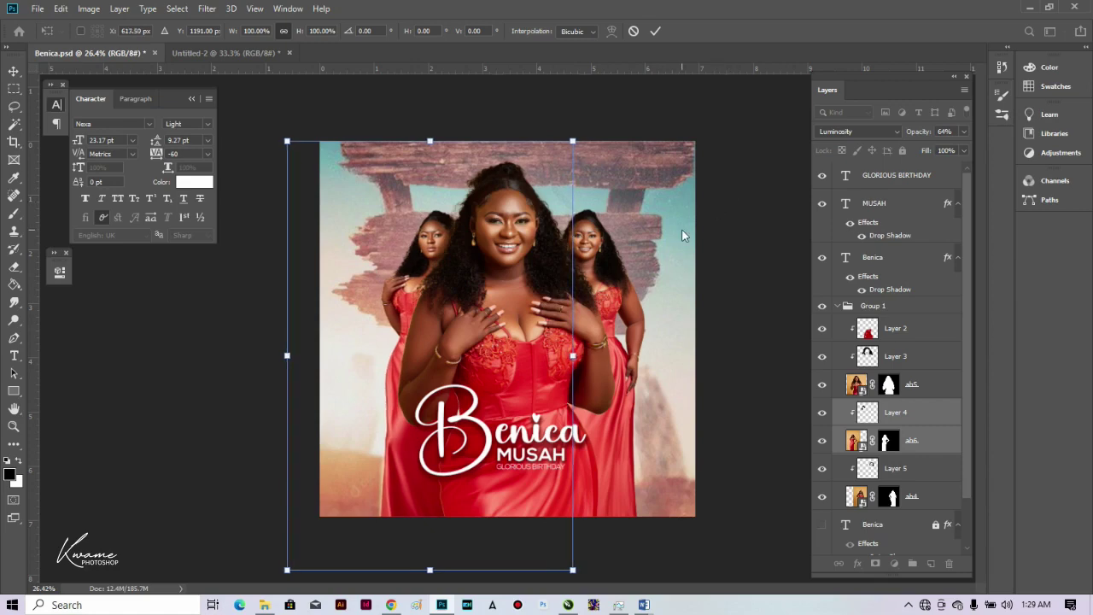
pyautogui.press('Return')
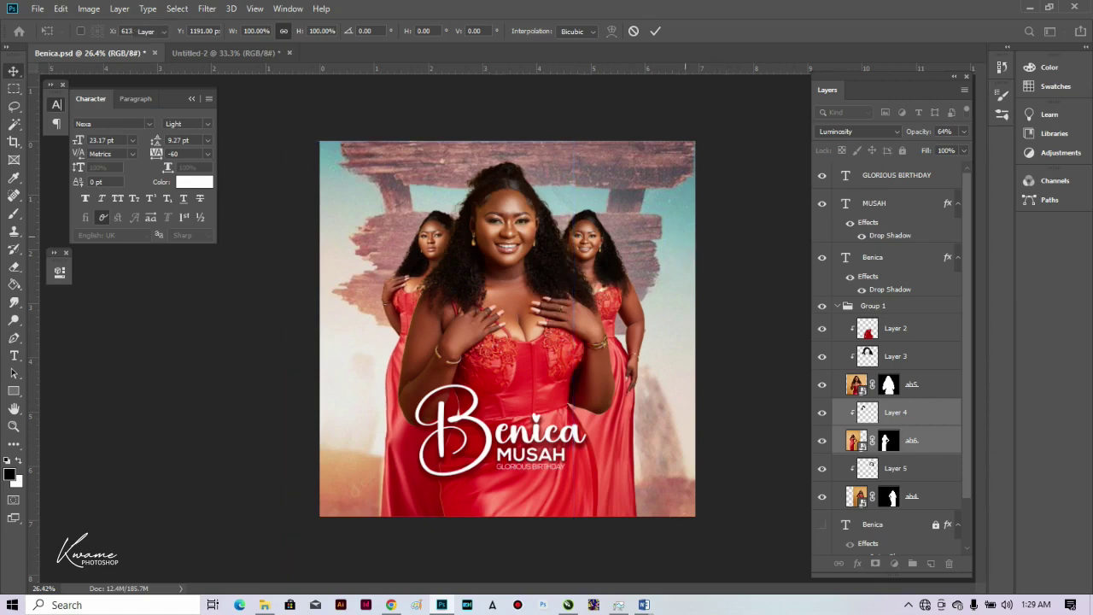
# - Select Layer 5 with the right woman's photo and nudge them five steps right
pyautogui.click(612, 280)
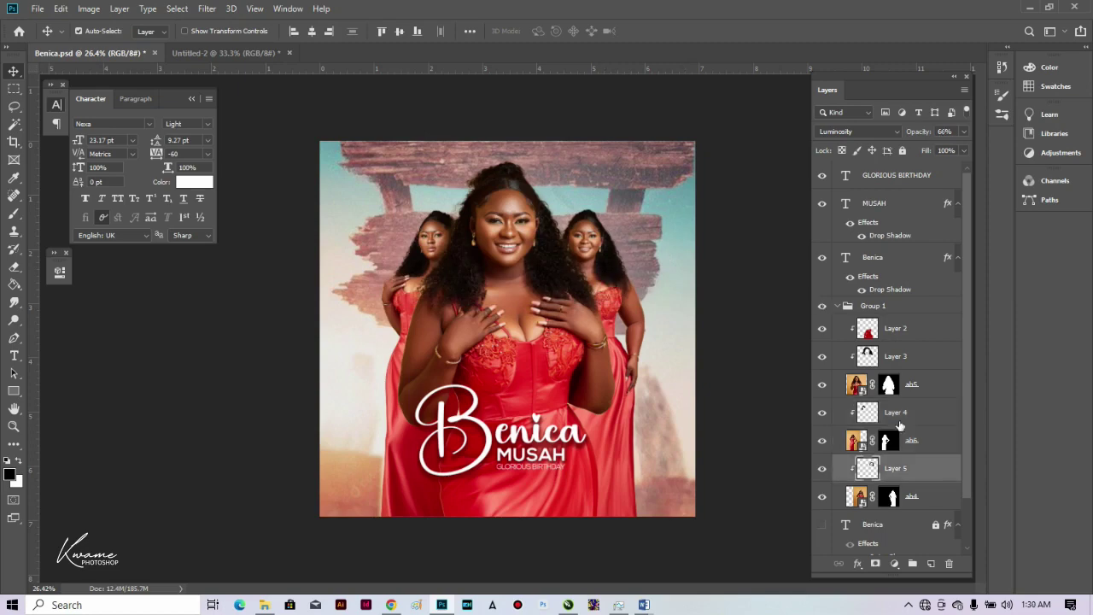
pyautogui.keyDown('ctrl'); pyautogui.click(932, 503); pyautogui.keyUp('ctrl')
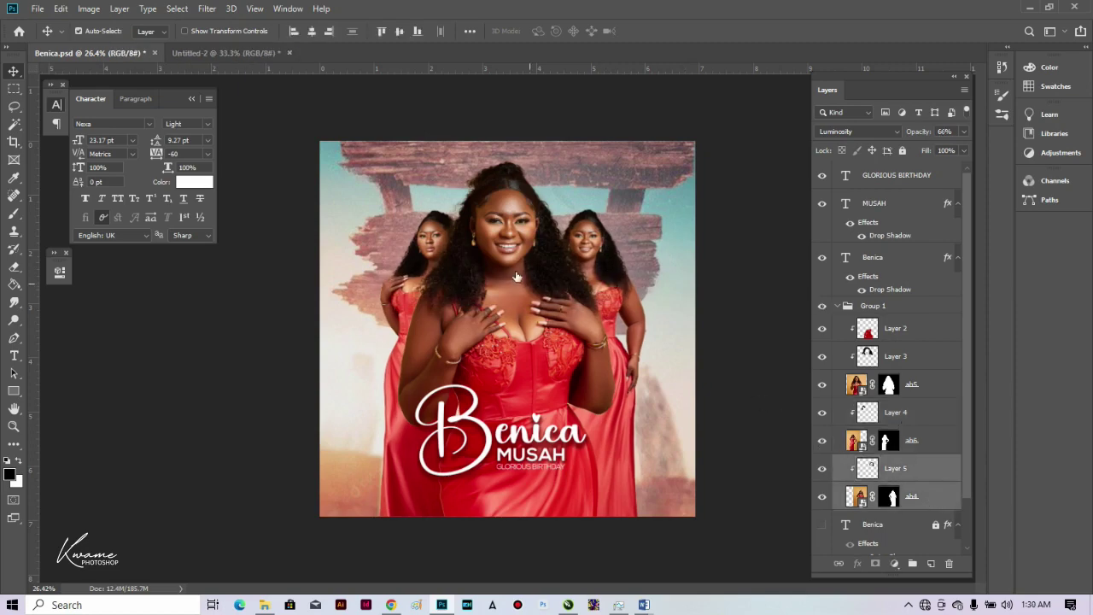
pyautogui.press('Right')
pyautogui.press('Right')
pyautogui.press('Right')
pyautogui.press('Right')
pyautogui.press('Right')
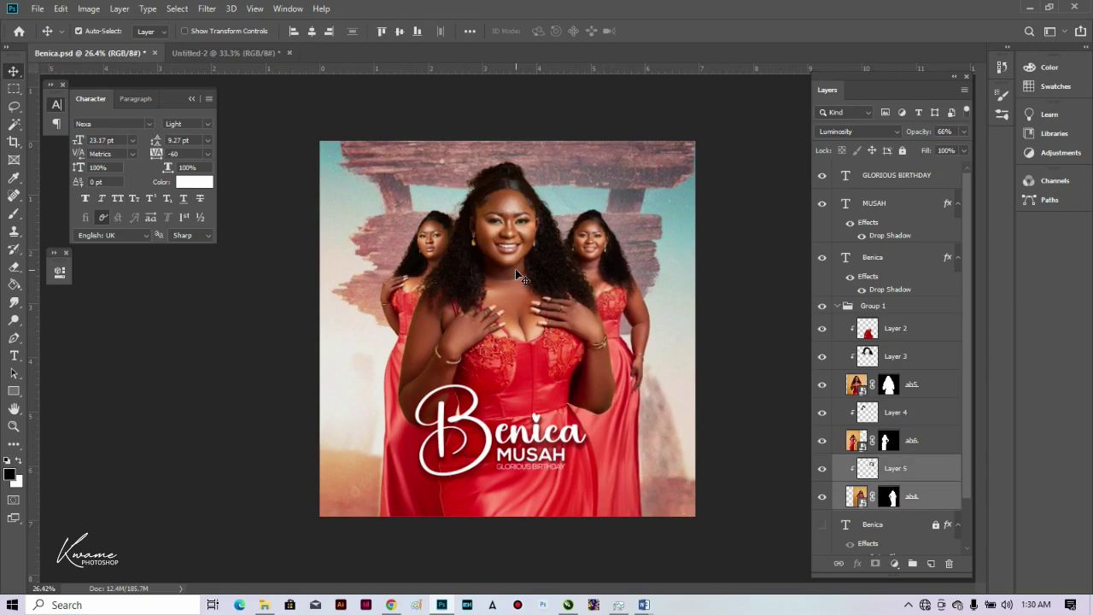
pyautogui.press('Right')
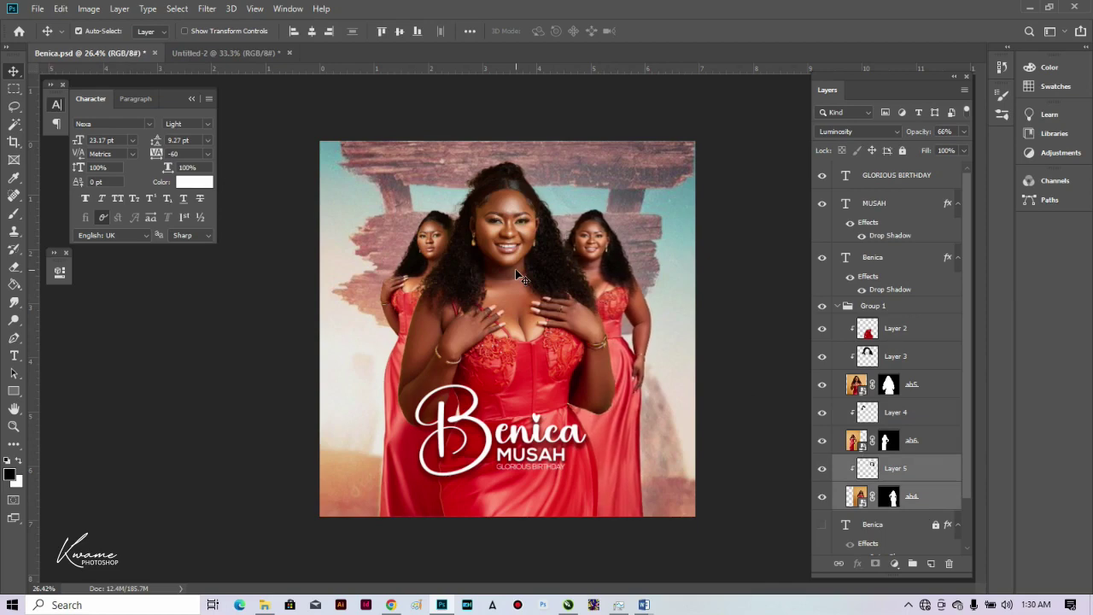
pyautogui.press('Right')
pyautogui.press('Right')
pyautogui.press('Right')
pyautogui.press('Right')
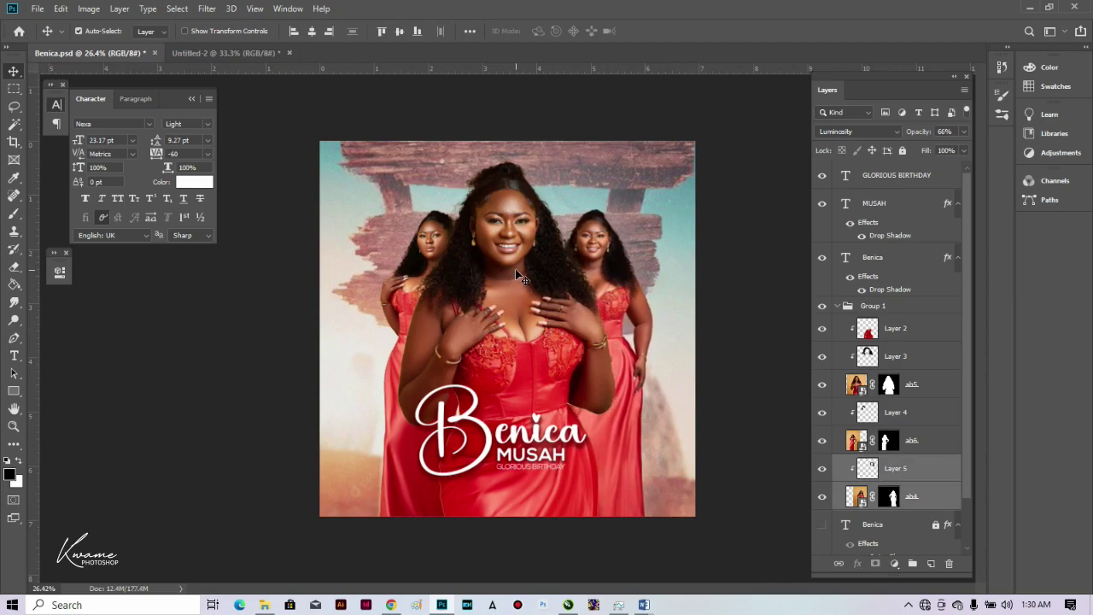
pyautogui.press('Right')
pyautogui.press('Right')
pyautogui.press('Right')
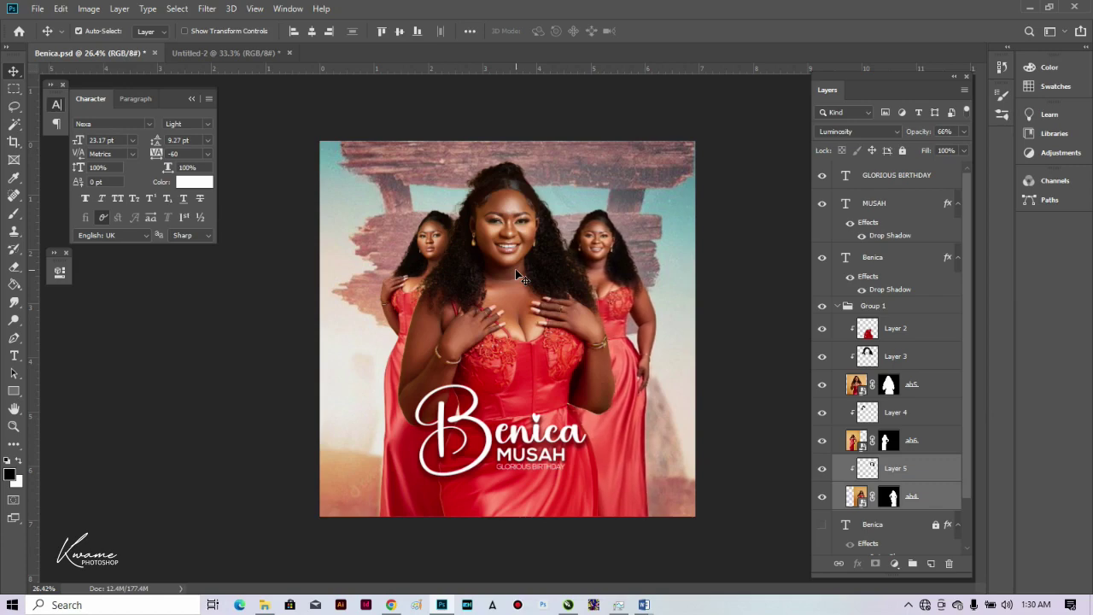
pyautogui.press('Right')
pyautogui.press('Right')
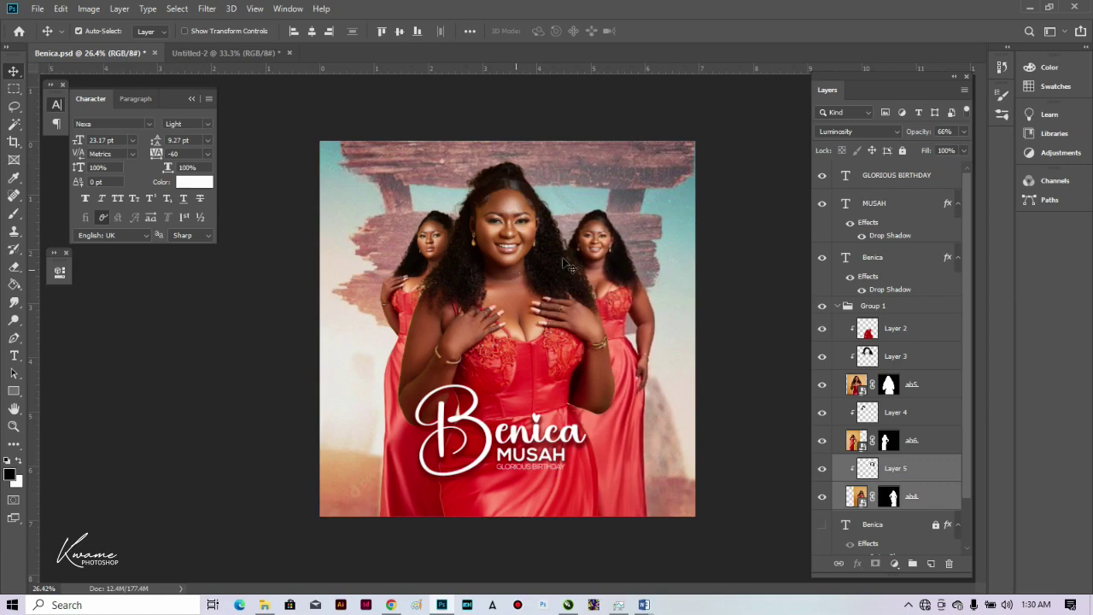
# - Change the layer selection through Layer 4 and a bridesmaid photo, ending on Layer 2
pyautogui.click(415, 258)
pyautogui.click(416, 261)
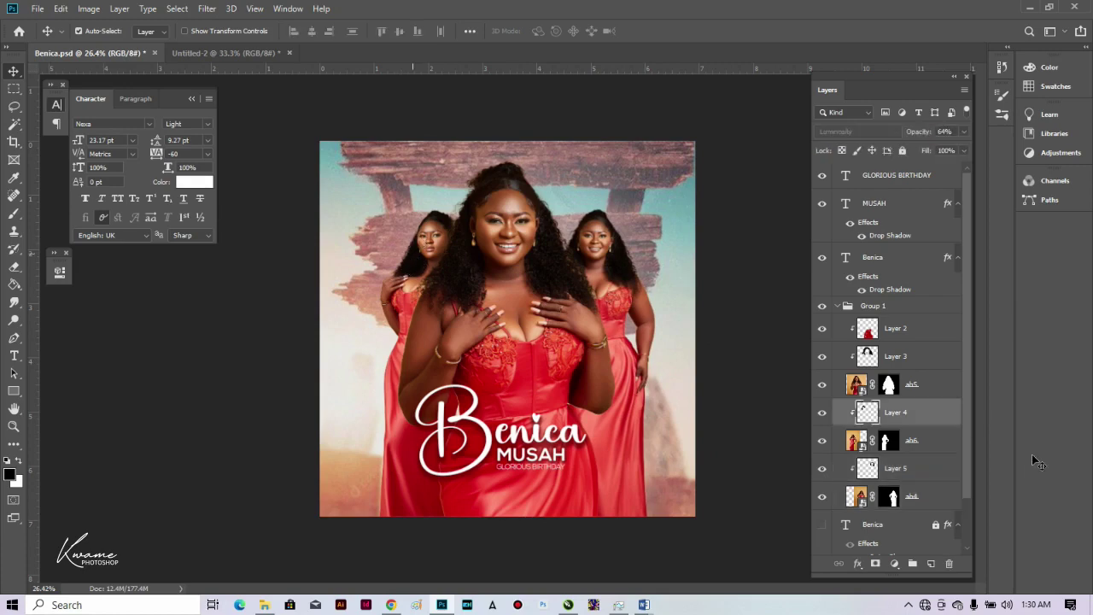
pyautogui.keyDown('ctrl'); pyautogui.click(947, 451); pyautogui.keyUp('ctrl')
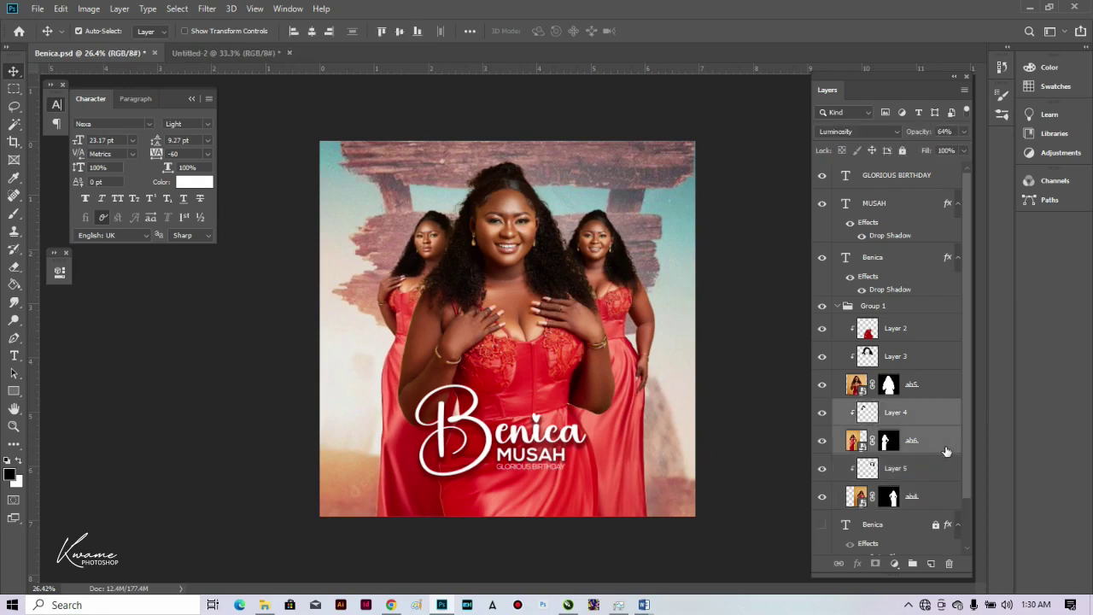
pyautogui.click(756, 330)
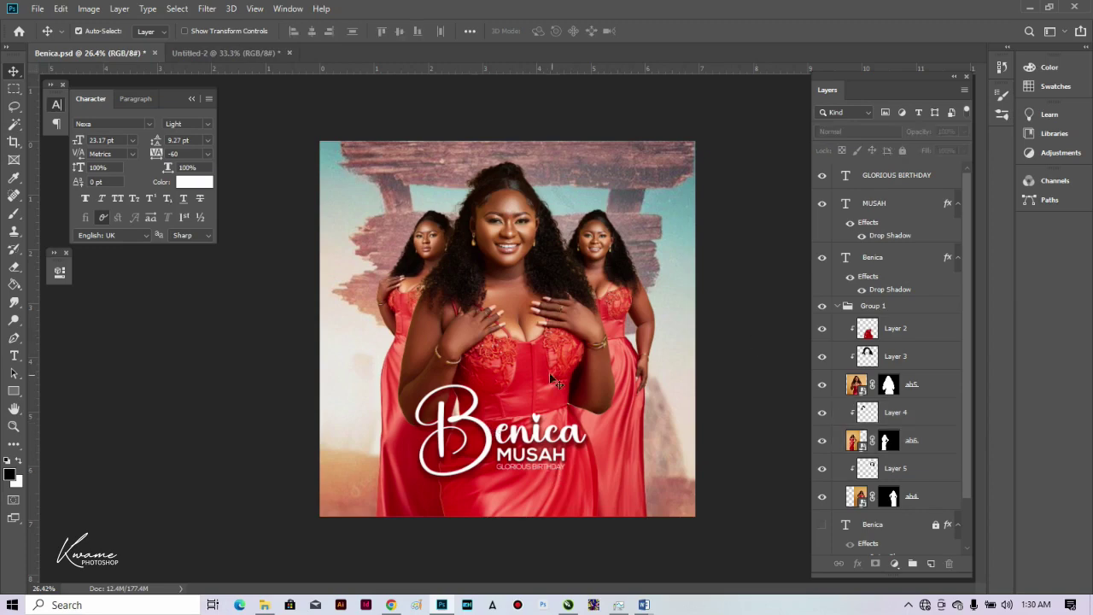
pyautogui.click(540, 350)
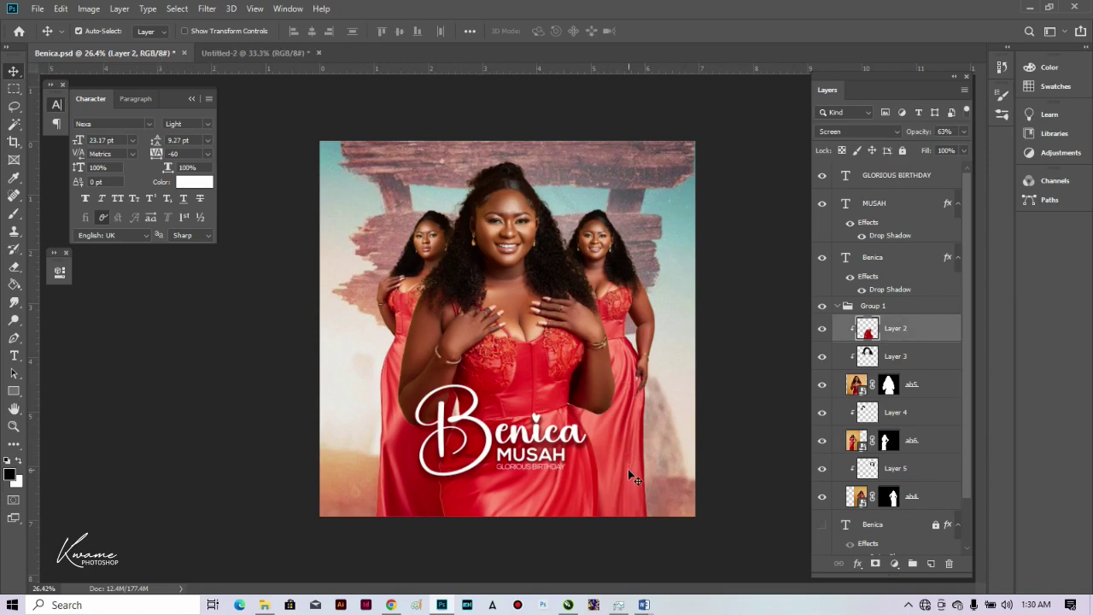
# - Expand the Background group to reach the locked wooden-sign photo layer
pyautogui.hotkey('shift', 'alt', 'n')
pyautogui.click(639, 186)
pyautogui.scroll(-2, 867, 418)
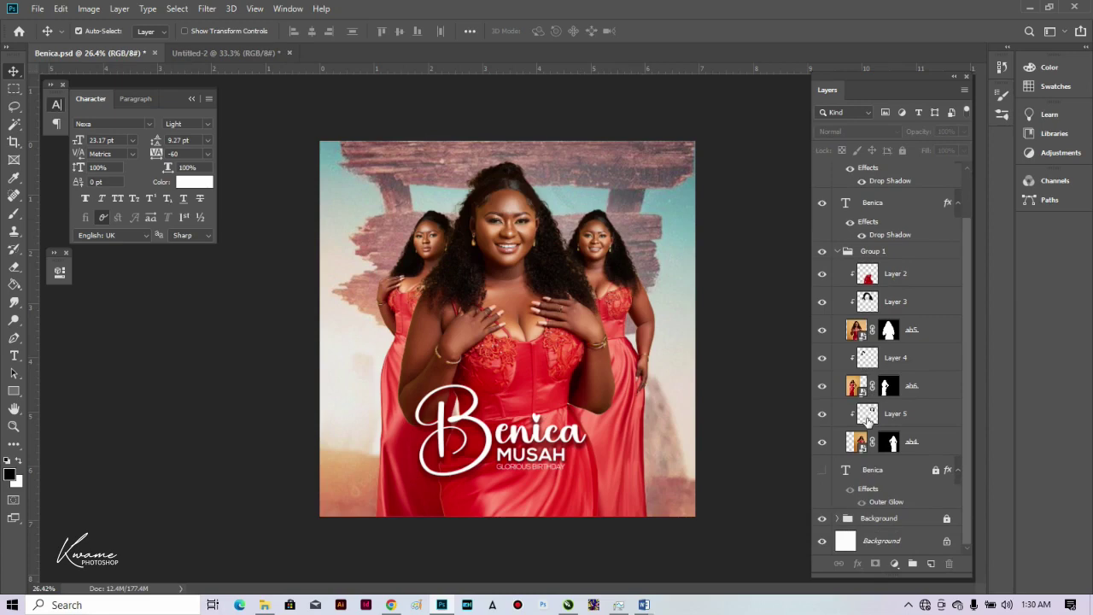
pyautogui.click(838, 519)
pyautogui.scroll(-3, 871, 465)
pyautogui.click(946, 515)
pyautogui.click(534, 230)
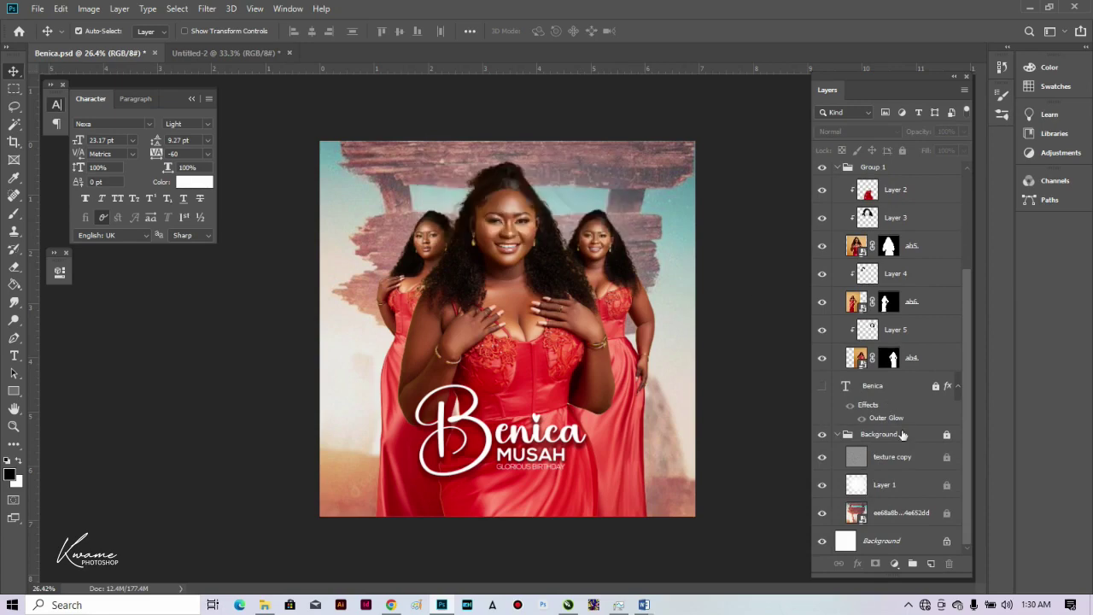
# - Unlock the wooden-sign photo, duplicate it with Ctrl+J, and move the copy to the top
pyautogui.click(947, 513)
pyautogui.click(911, 512)
pyautogui.hotkey('ctrl', 'j')
pyautogui.moveTo(922, 516); pyautogui.dragTo(863, 175)
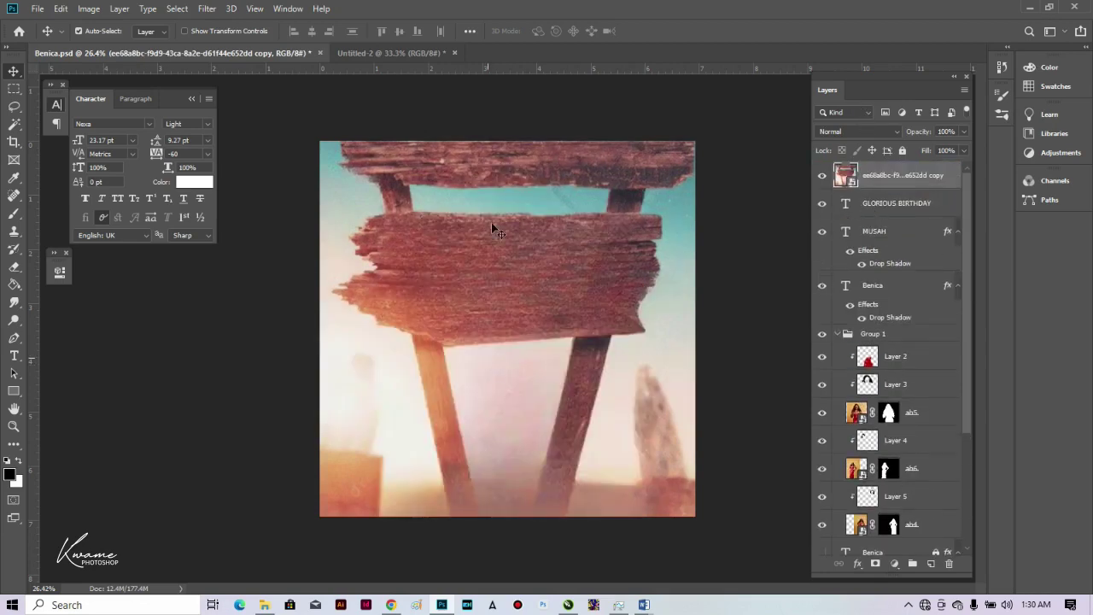
# - Rasterize the top background copy for erasing and set the eraser brush to 1500 px
pyautogui.click(13, 266)
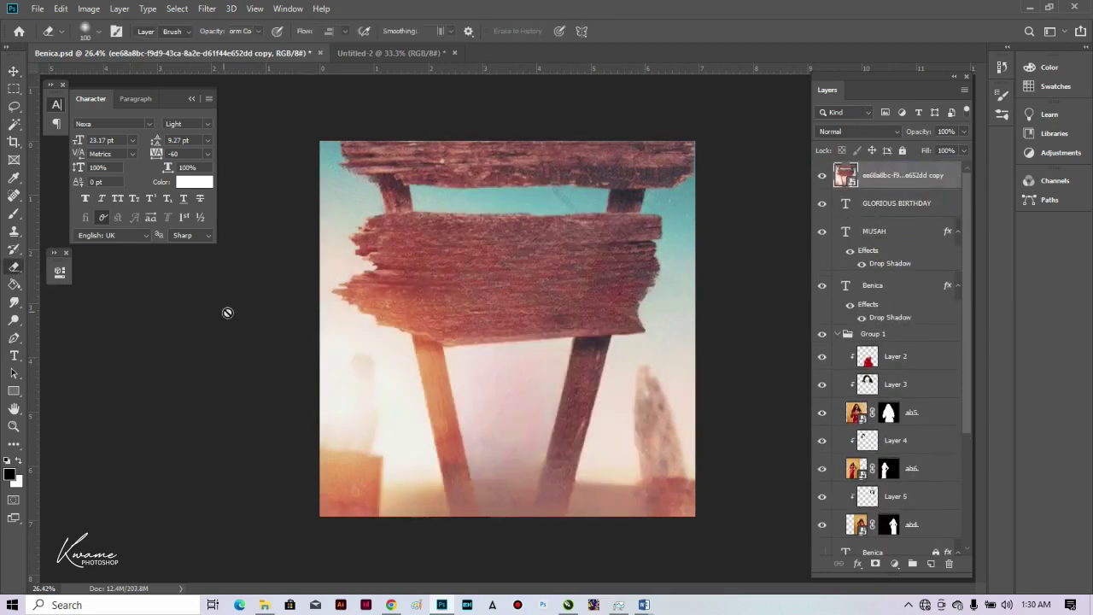
pyautogui.click(465, 293)
pyautogui.press('Return')
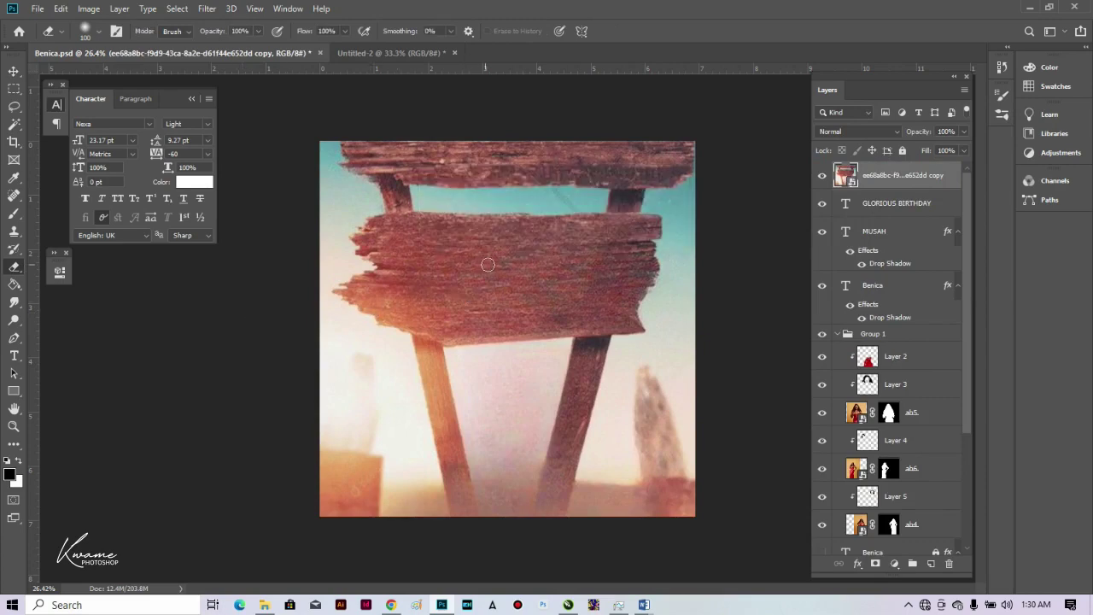
pyautogui.press(']')
pyautogui.press(']')
pyautogui.press(']')
pyautogui.press(']')
pyautogui.press(']')
pyautogui.press(']')
pyautogui.press(']')
pyautogui.press(']')
pyautogui.press(']')
pyautogui.press(']')
pyautogui.press(']')
pyautogui.press(']')
pyautogui.press(']')
pyautogui.press(']')
pyautogui.press(']')
pyautogui.press(']')
pyautogui.press(']')
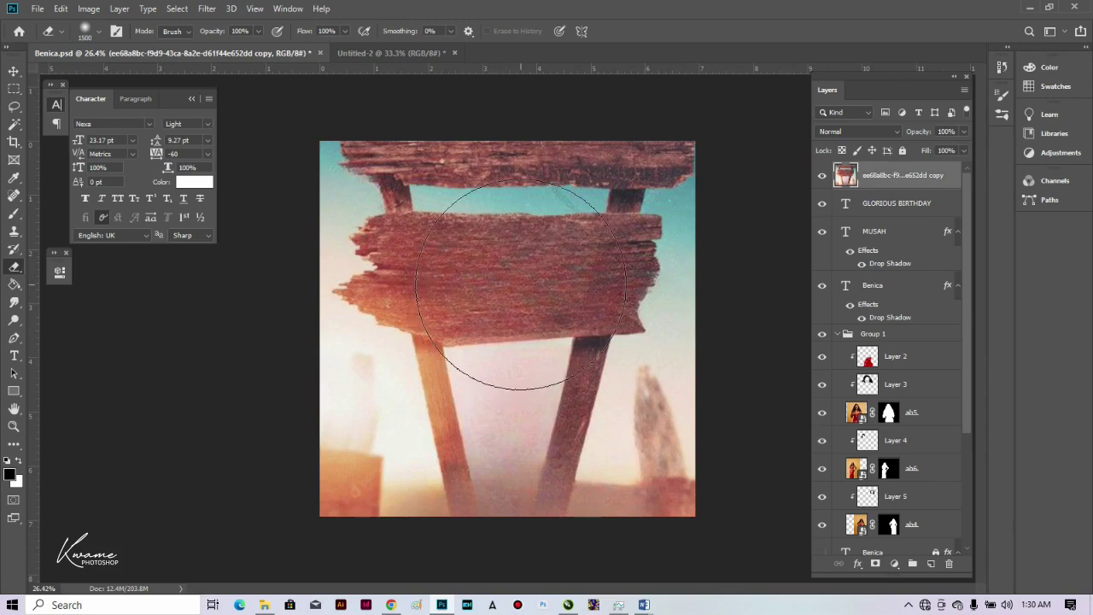
pyautogui.press(']')
pyautogui.press(']')
pyautogui.press(']')
pyautogui.press(']')
pyautogui.press(']')
pyautogui.press(']')
pyautogui.press(']')
pyautogui.press(']')
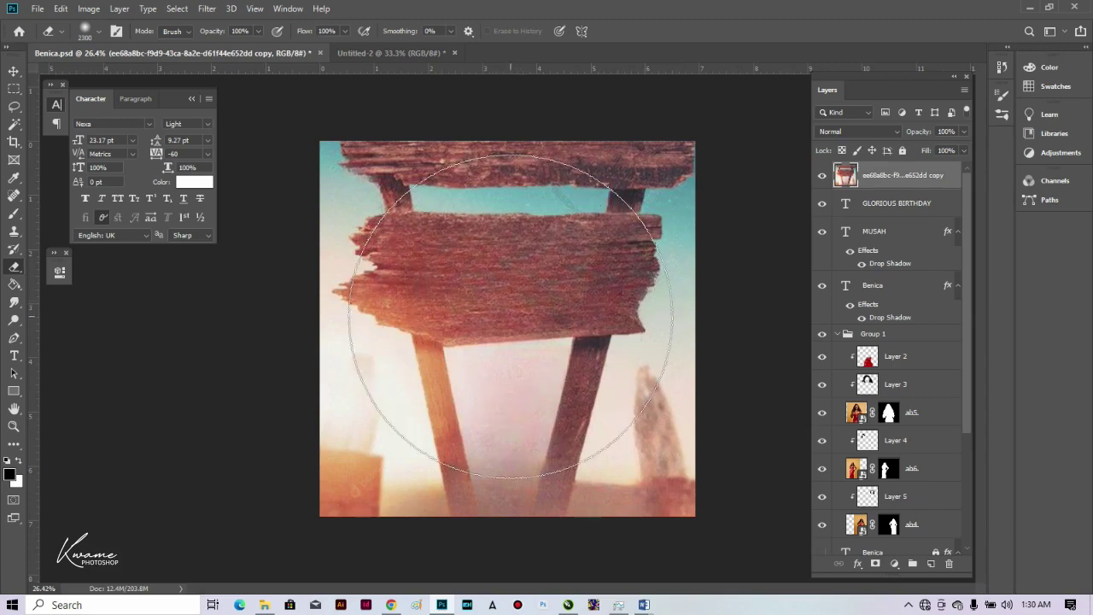
# - Erase the centre of the copy over the faces, titles and red dress, up to 2500 px
pyautogui.click(510, 303)
pyautogui.click(506, 313)
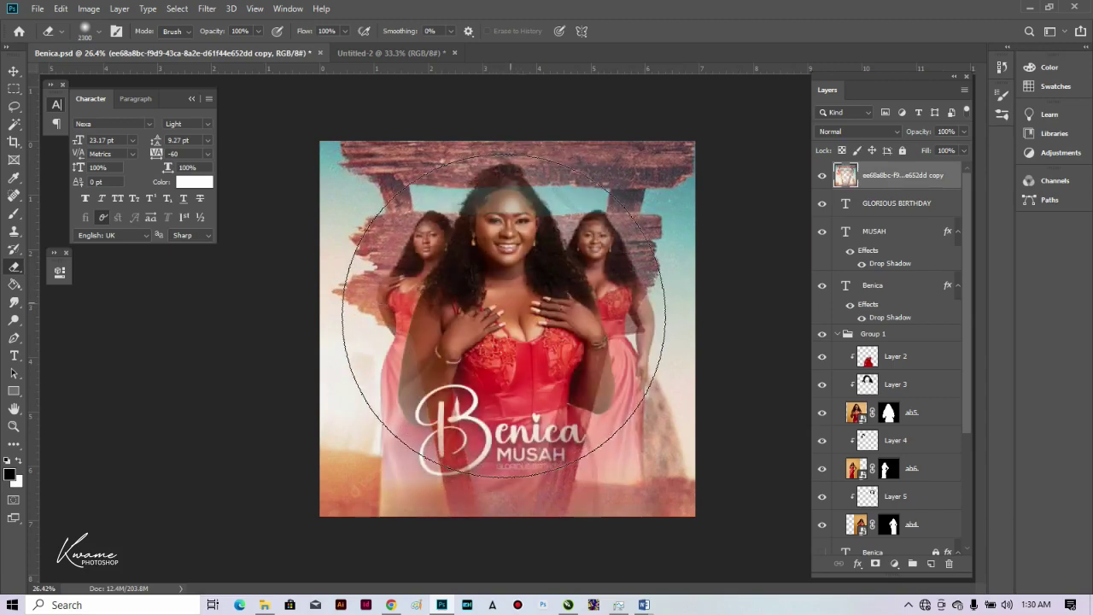
pyautogui.click(504, 317)
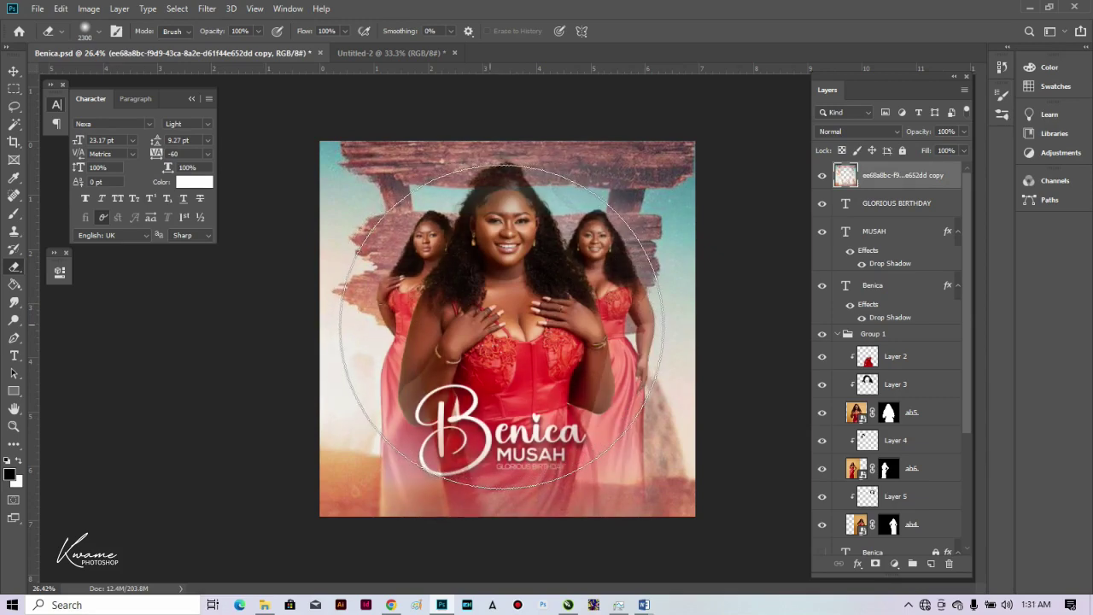
pyautogui.click(502, 327)
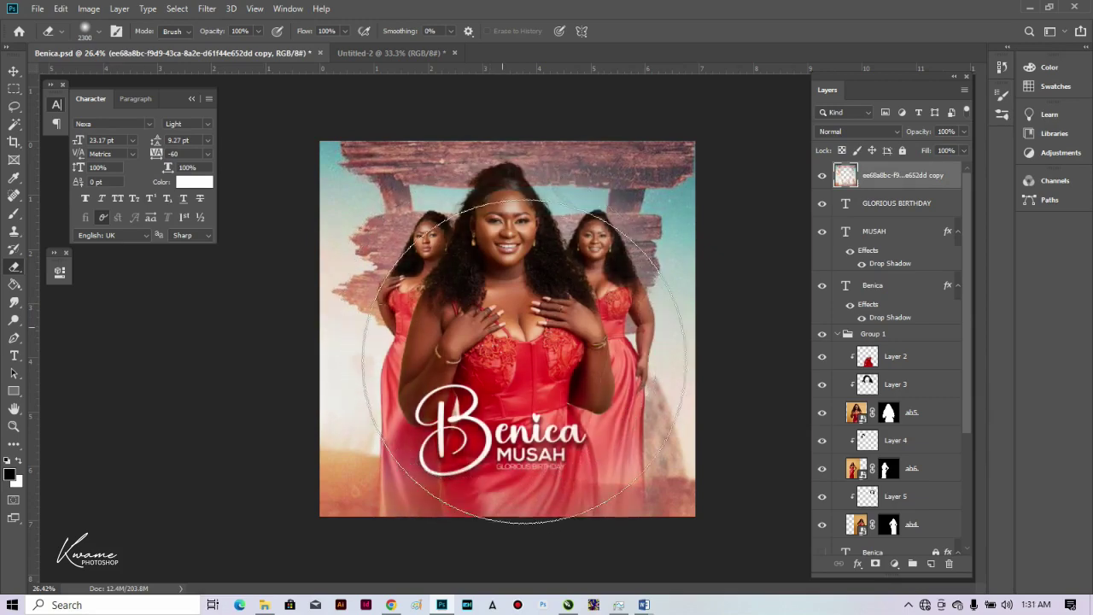
pyautogui.click(508, 342)
pyautogui.press(']')
pyautogui.press(']')
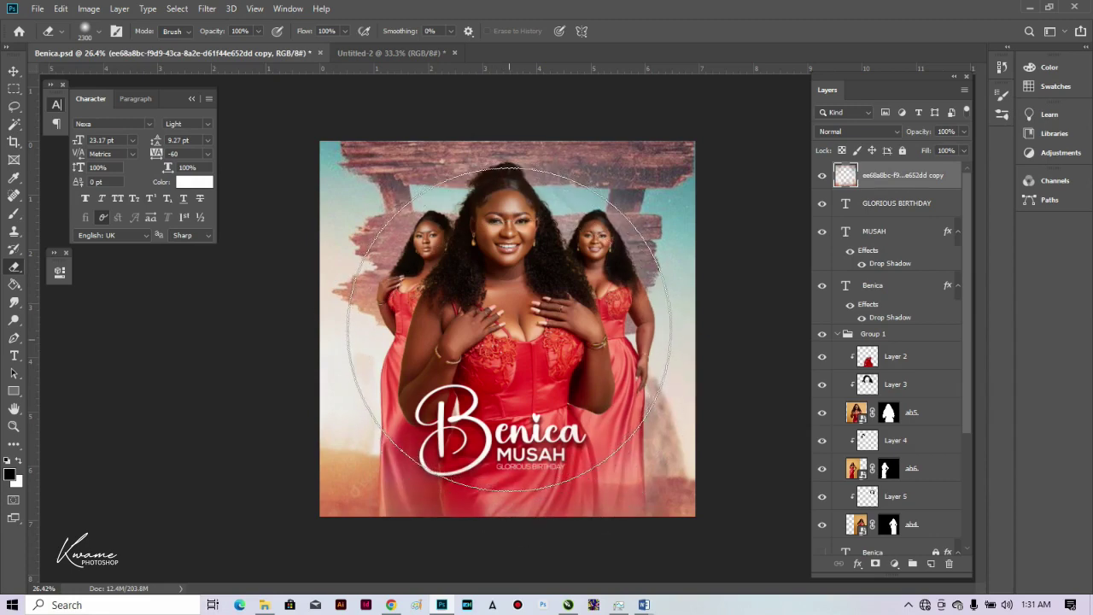
pyautogui.click(509, 329)
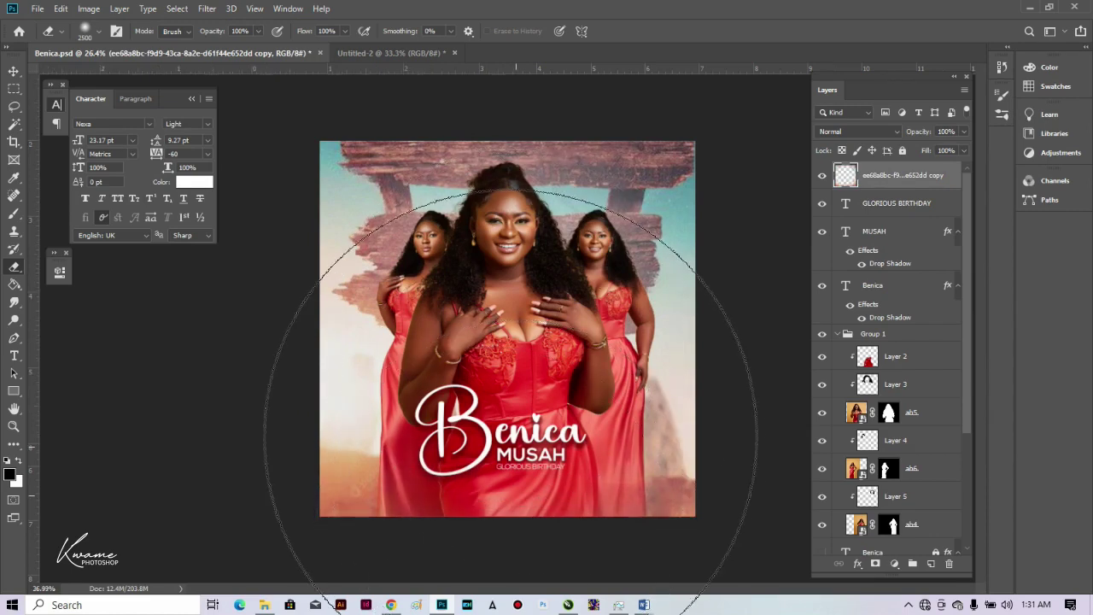
# - Reduce the eraser to 500 px and toggle the top copy's visibility to compare
pyautogui.scroll(3, 504, 496)
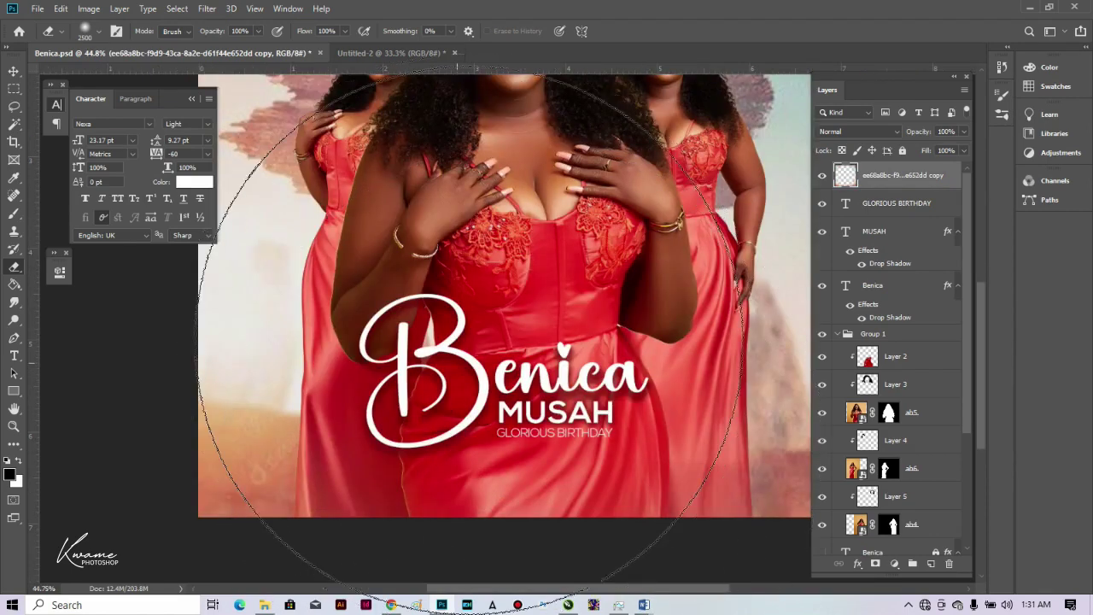
pyautogui.press('[')
pyautogui.press('[')
pyautogui.press('[')
pyautogui.press('[')
pyautogui.press('[')
pyautogui.press('[')
pyautogui.press('[')
pyautogui.press('[')
pyautogui.press('[')
pyautogui.press('[')
pyautogui.press('[')
pyautogui.press('[')
pyautogui.press('[')
pyautogui.press('[')
pyautogui.press('[')
pyautogui.press('[')
pyautogui.press('[')
pyautogui.press('[')
pyautogui.press('[')
pyautogui.press('[')
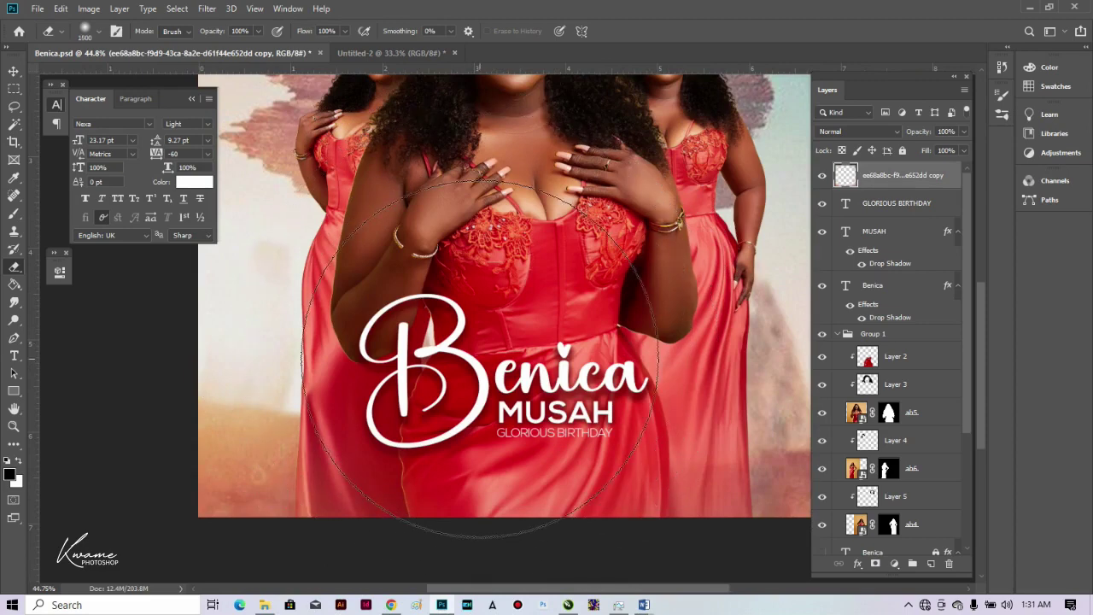
pyautogui.press('[')
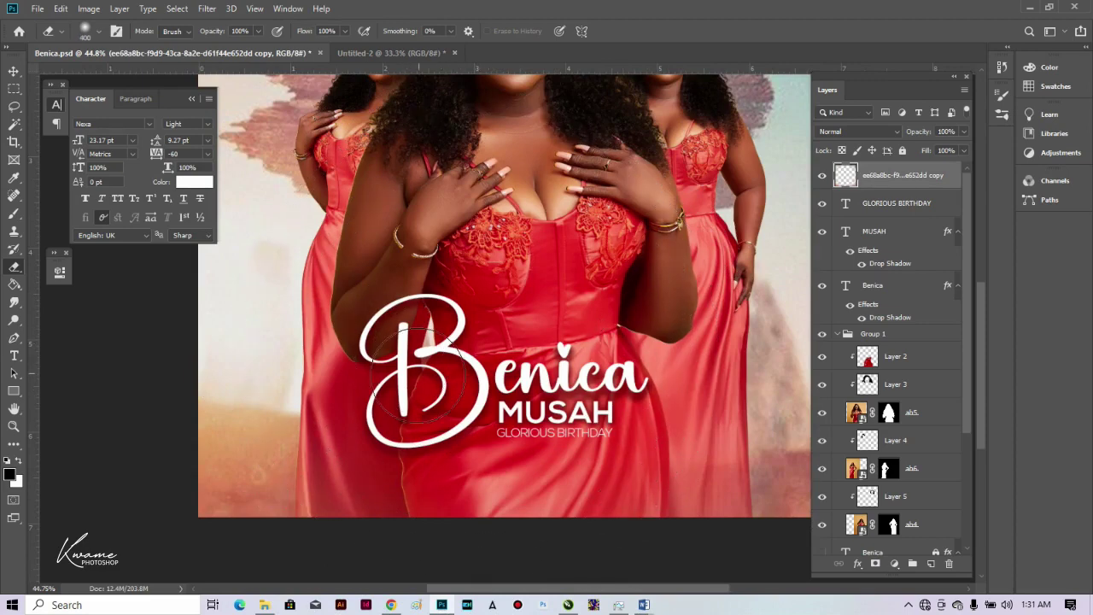
pyautogui.keyDown('alt'); pyautogui.scroll(-2, 435, 227); pyautogui.keyUp('alt')
pyautogui.keyDown('alt'); pyautogui.scroll(-1, 436, 219); pyautogui.keyUp('alt')
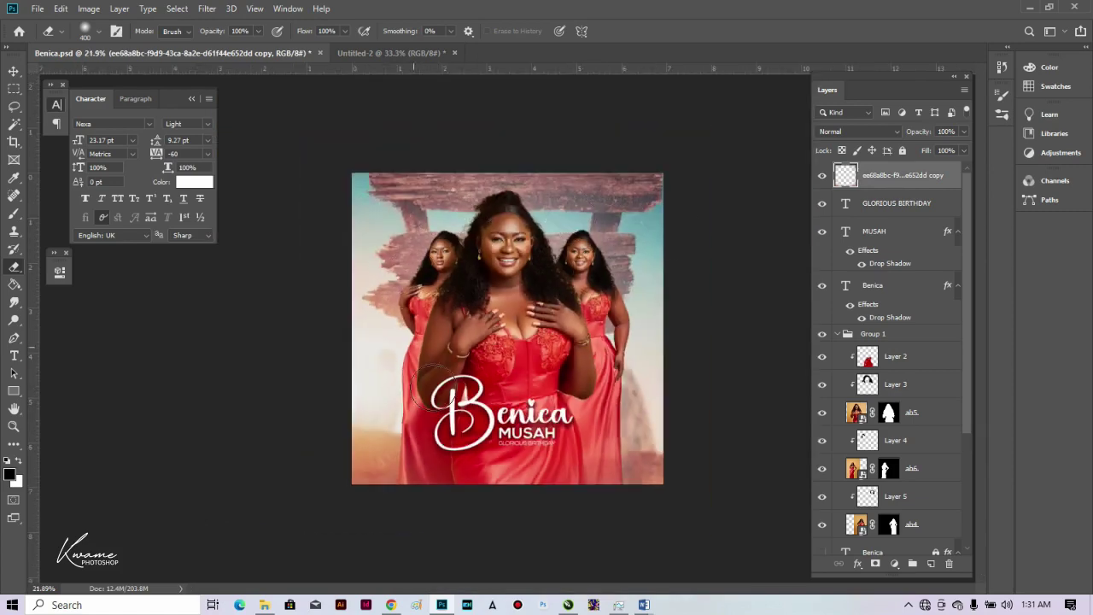
pyautogui.click(821, 177)
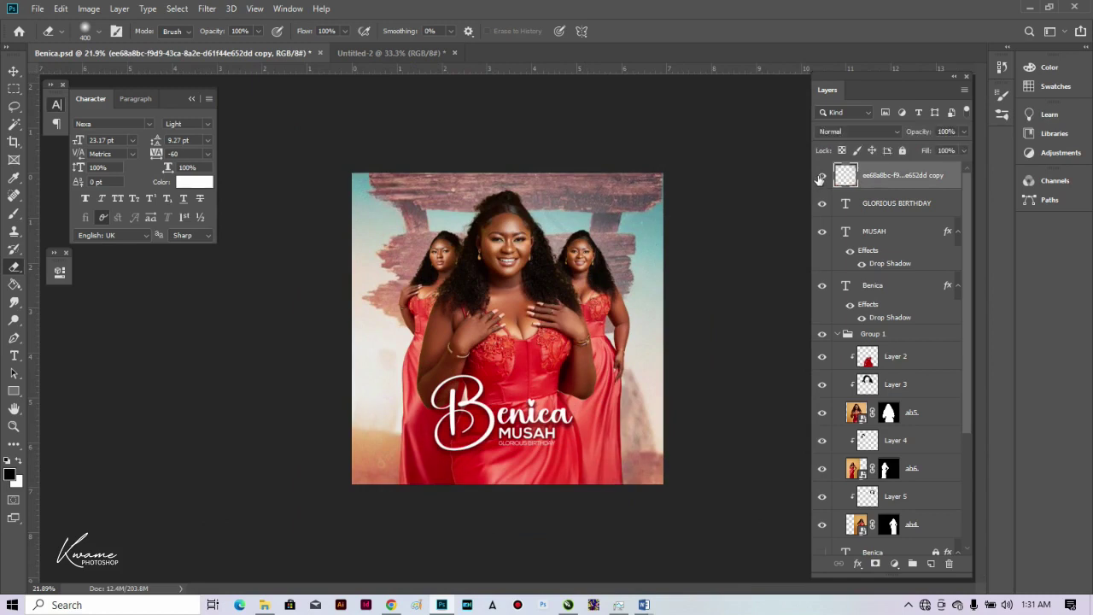
pyautogui.click(821, 176)
pyautogui.click(821, 176)
# - Bring the teal circle and red heart ball layers from Untitled-2 into the Benica poster
pyautogui.click(821, 177)
pyautogui.press('v')
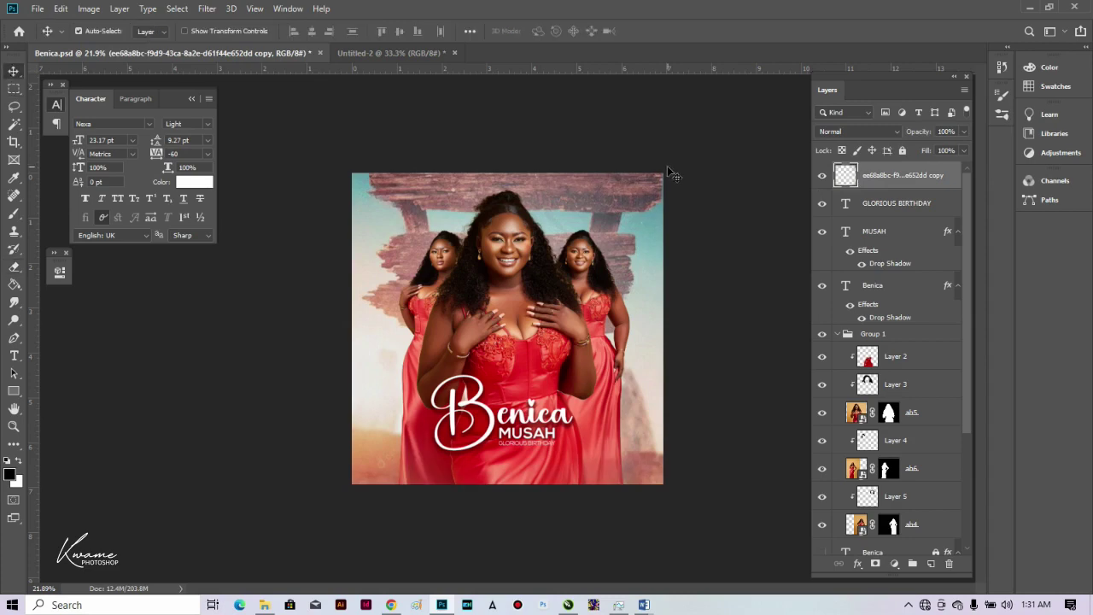
pyautogui.click(370, 54)
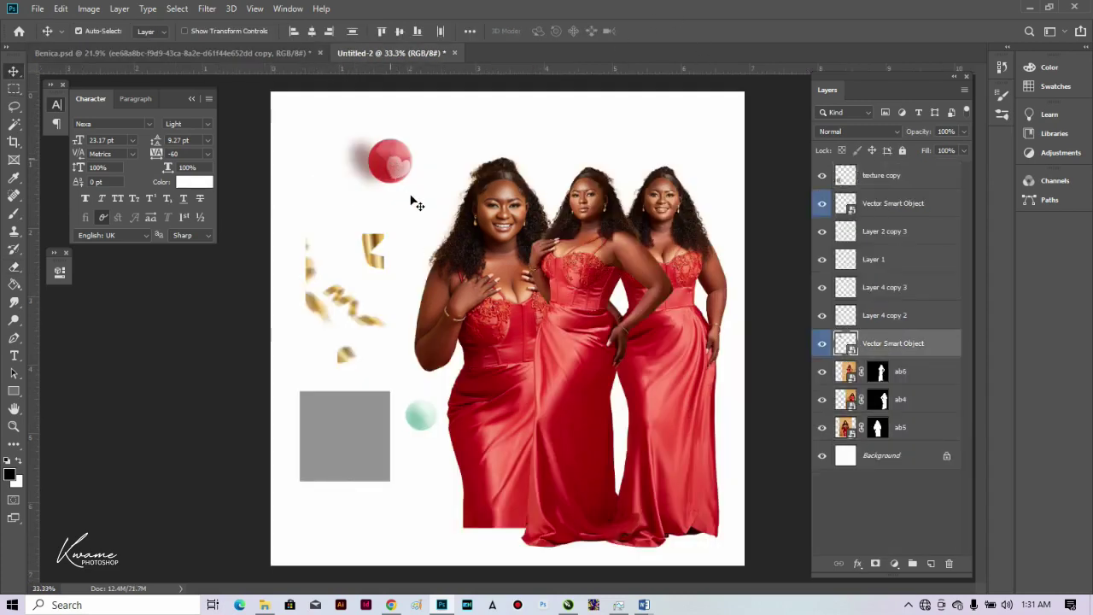
pyautogui.click(421, 419)
pyautogui.keyDown('shift'); pyautogui.click(421, 423); pyautogui.keyUp('shift')
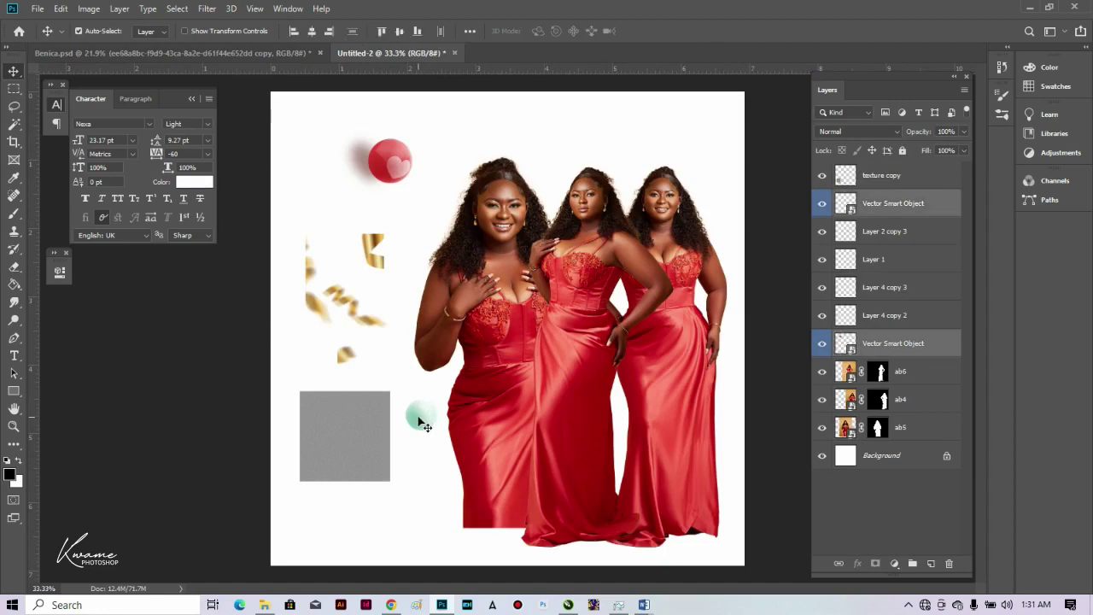
pyautogui.moveTo(341, 290)
pyautogui.mouseDown()
pyautogui.moveTo(178, 47)
pyautogui.moveTo(341, 239)
pyautogui.moveTo(388, 275)
pyautogui.moveTo(506, 272)
pyautogui.mouseUp()
pyautogui.hotkey('ctrl', 'z')
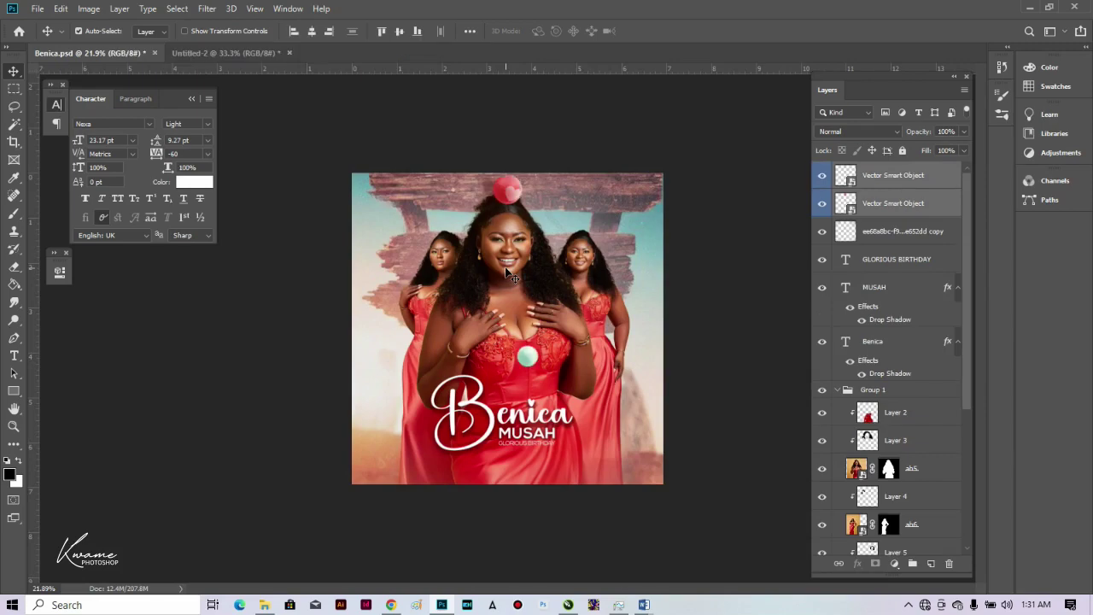
# - Place the red ball lower-left and the teal ball beside the right bridesmaid at 61% opacity
pyautogui.moveTo(506, 196); pyautogui.dragTo(350, 435)
pyautogui.moveTo(532, 362); pyautogui.dragTo(644, 324)
pyautogui.moveTo(924, 179); pyautogui.dragTo(895, 253)
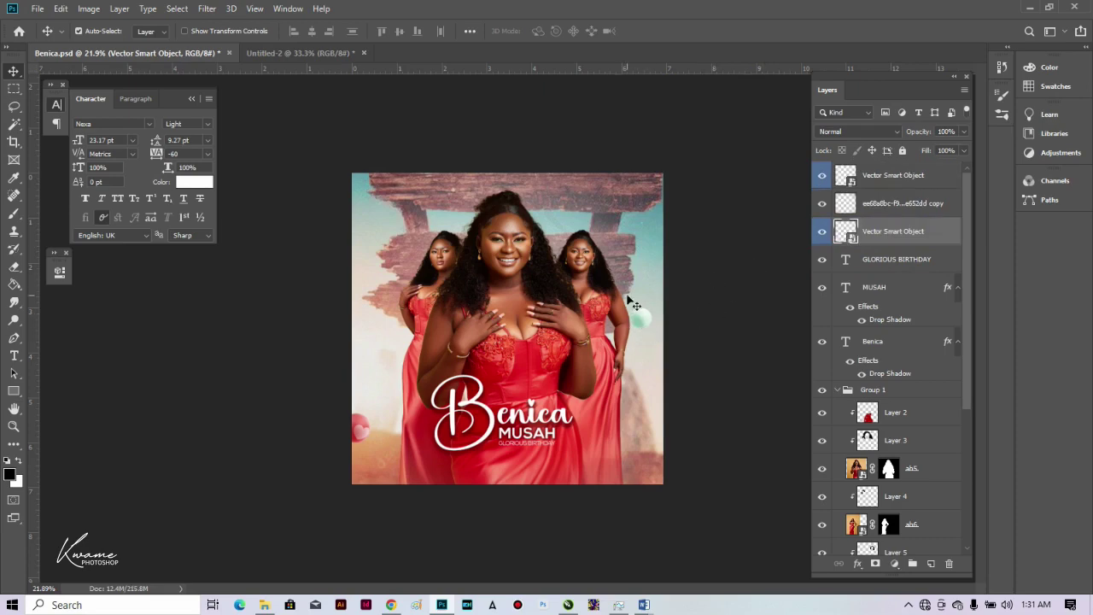
pyautogui.moveTo(643, 316); pyautogui.dragTo(647, 272)
pyautogui.moveTo(923, 137); pyautogui.dragTo(895, 134)
# - Delete the three women in Untitled-2 and carry the confetti layers into the Benica poster
pyautogui.click(295, 52)
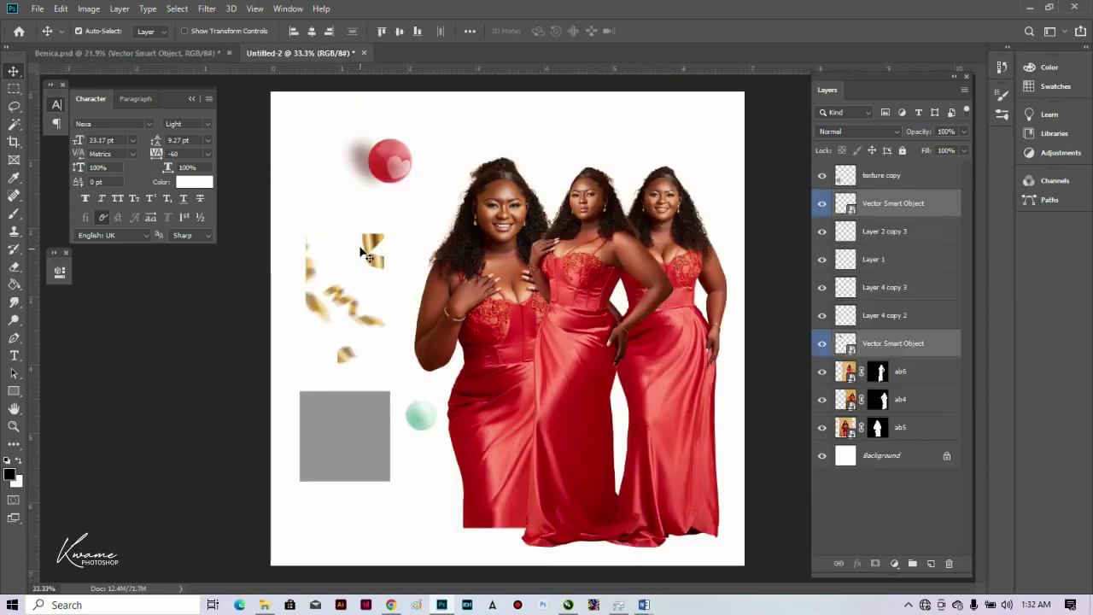
pyautogui.moveTo(375, 340); pyautogui.dragTo(278, 214)
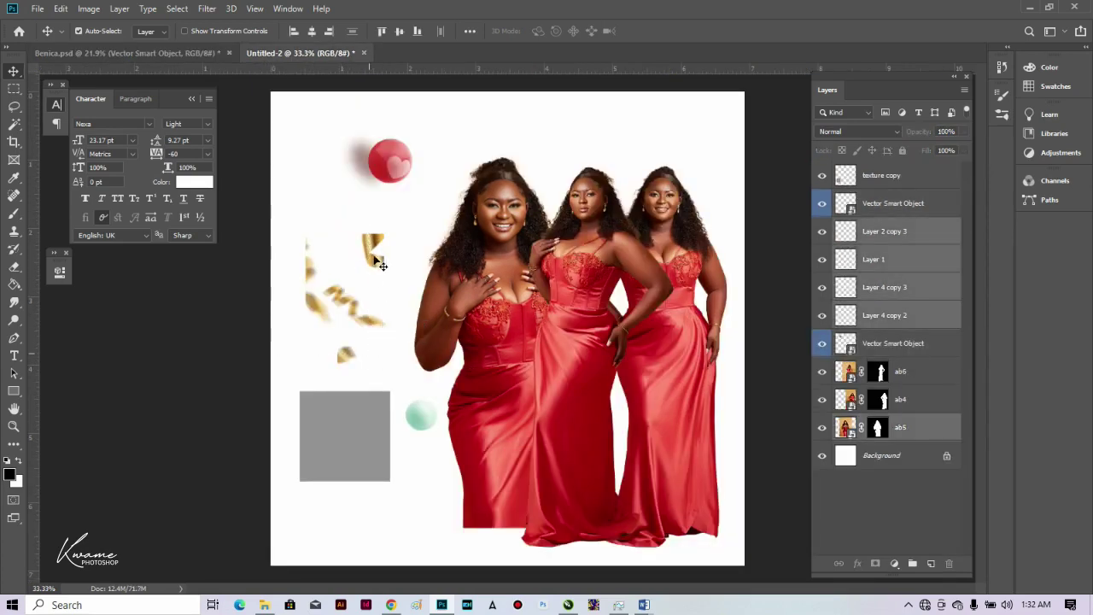
pyautogui.moveTo(370, 253)
pyautogui.mouseDown()
pyautogui.moveTo(340, 250)
pyautogui.moveTo(363, 270)
pyautogui.mouseUp()
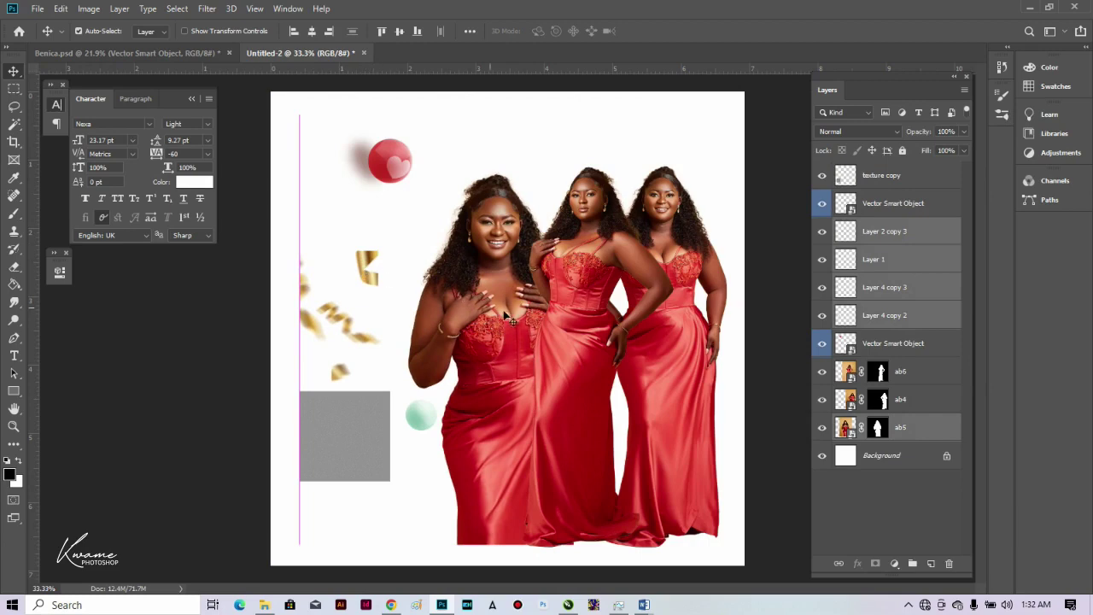
pyautogui.moveTo(514, 154); pyautogui.dragTo(700, 398)
pyautogui.press('Delete')
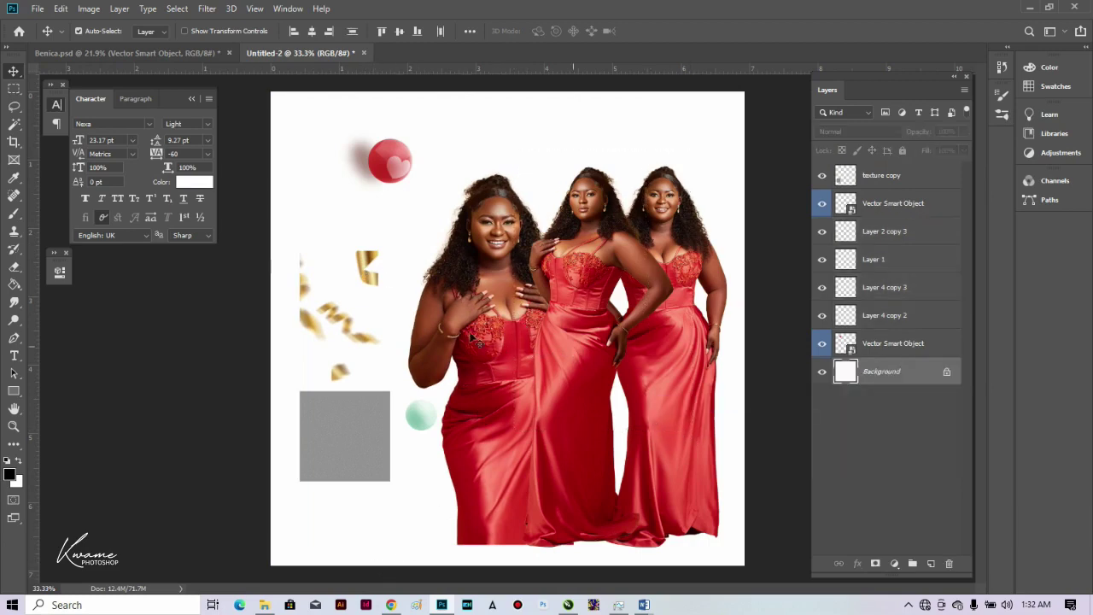
pyautogui.moveTo(279, 240); pyautogui.dragTo(383, 378)
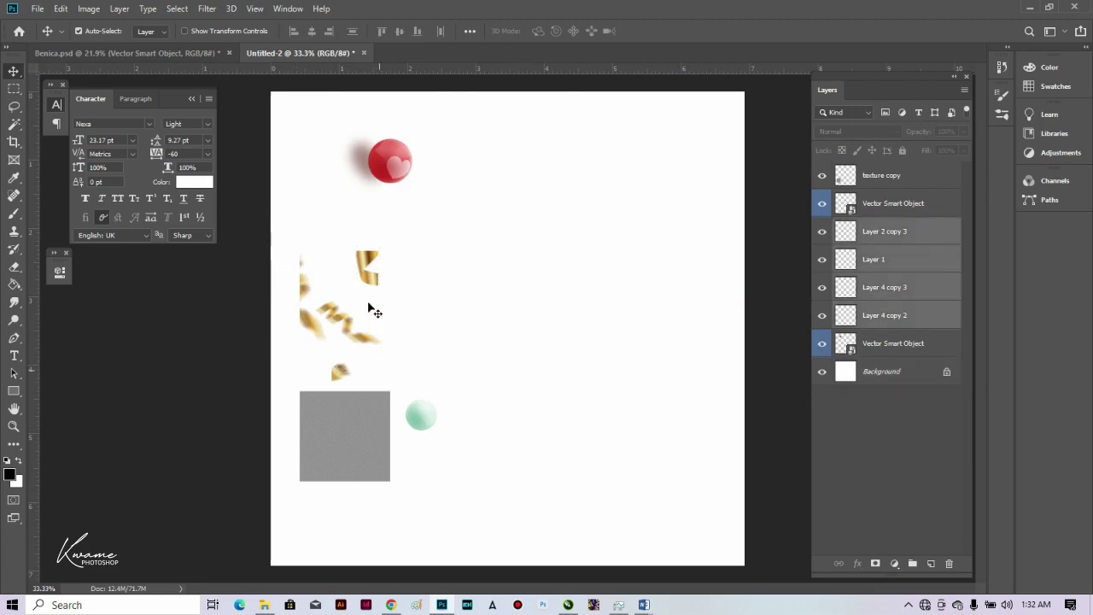
pyautogui.moveTo(324, 200); pyautogui.dragTo(410, 210)
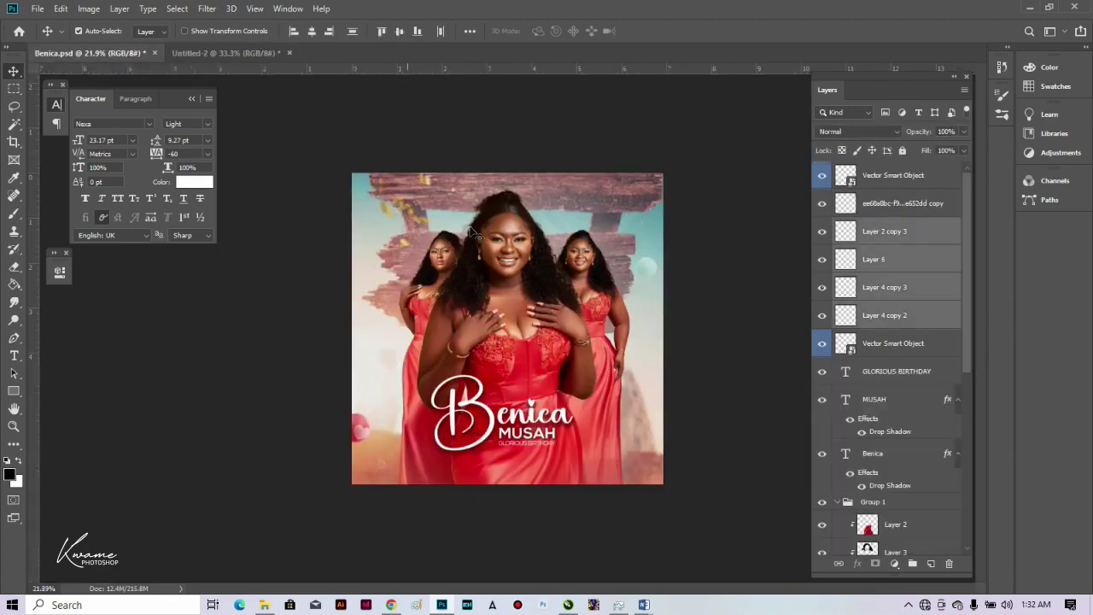
pyautogui.click(413, 183)
pyautogui.scroll(1, 413, 183)
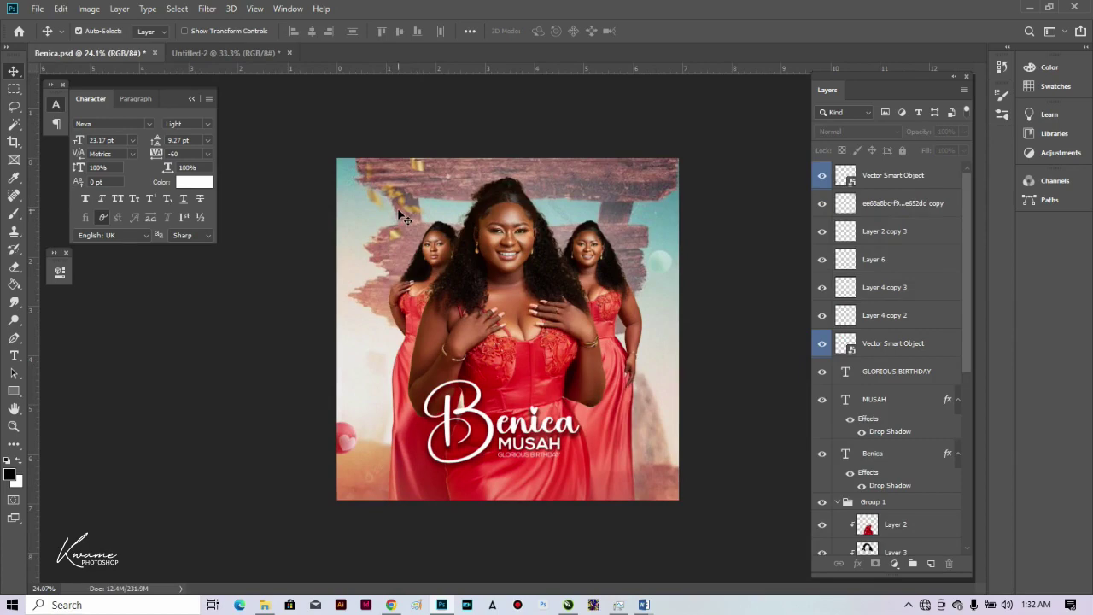
# - Move one confetti piece to the lower right and enlarge it to about 180%
pyautogui.moveTo(405, 205); pyautogui.dragTo(666, 411)
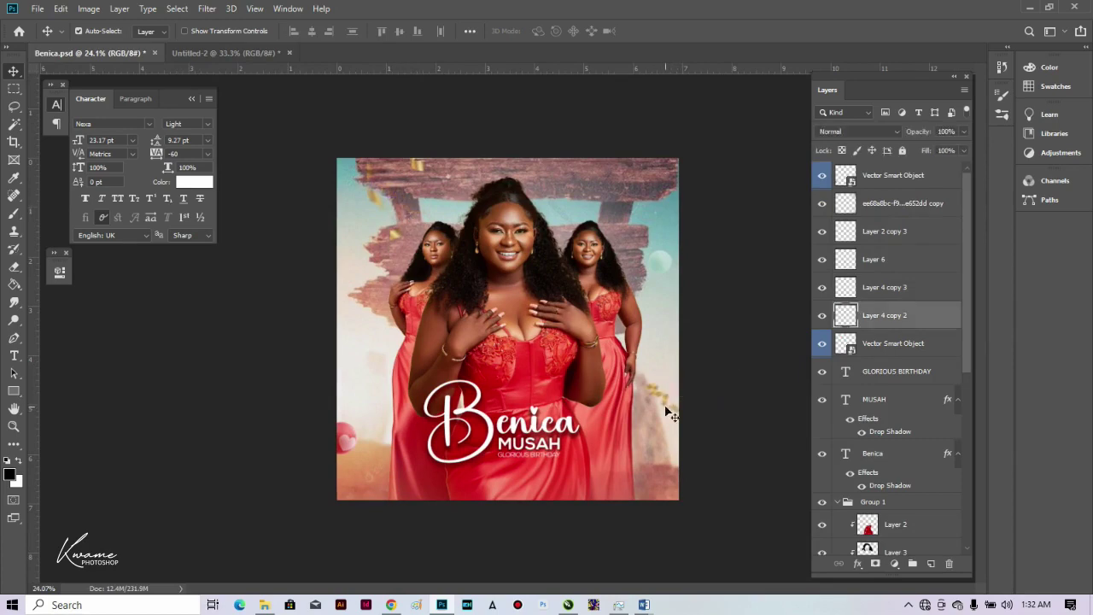
pyautogui.hotkey('ctrl', 't')
pyautogui.moveTo(662, 349); pyautogui.dragTo(664, 353)
pyautogui.press('Return')
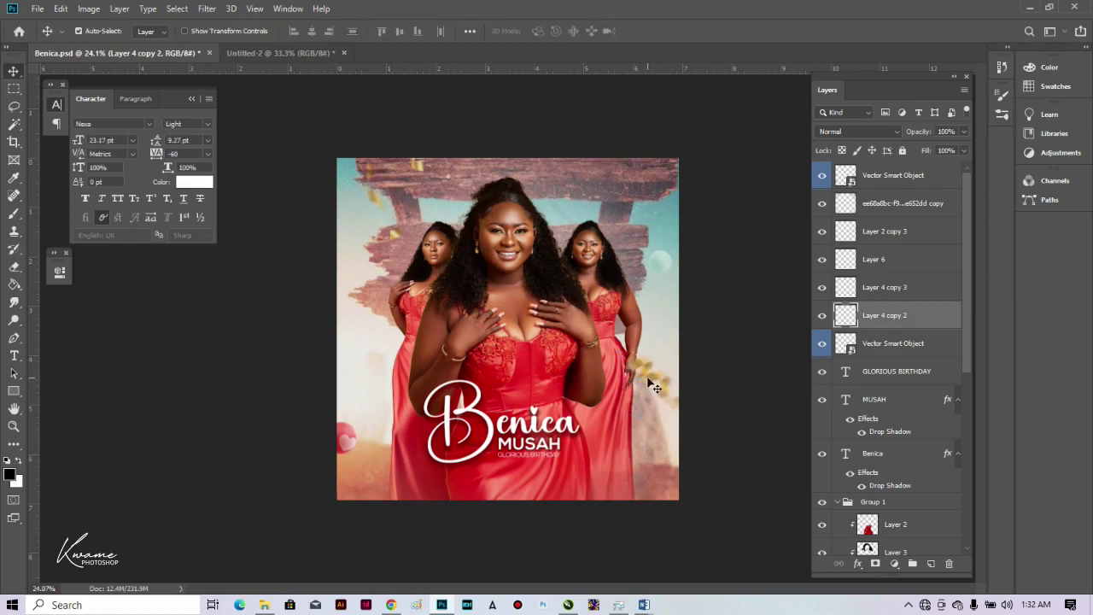
pyautogui.moveTo(651, 384); pyautogui.dragTo(667, 411)
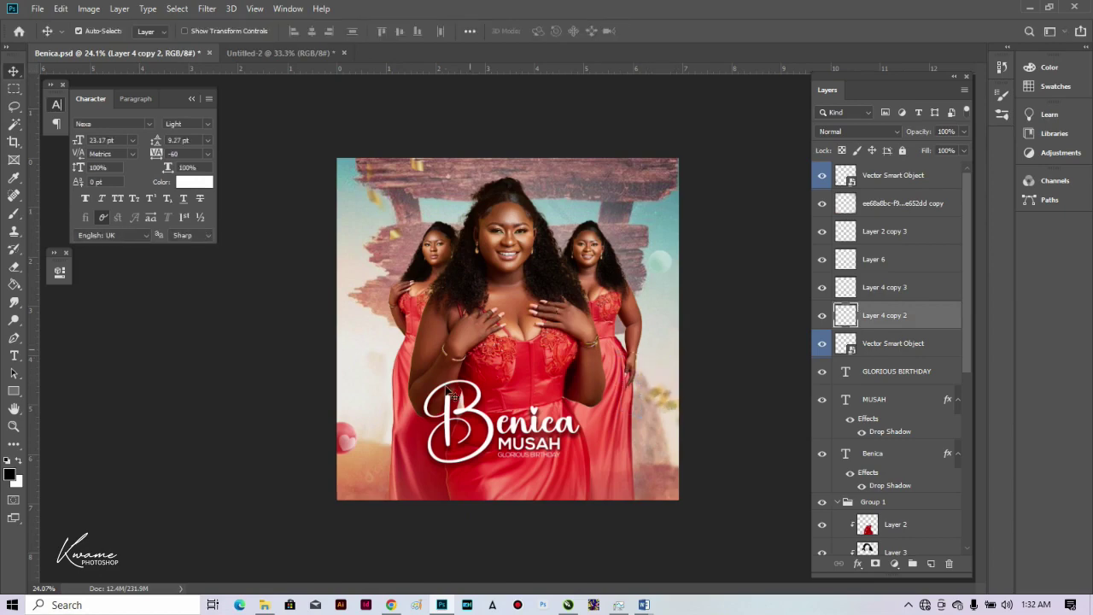
# - Resize another confetti piece (233%, then 73%) and shift the wooden planks slightly
pyautogui.click(393, 234)
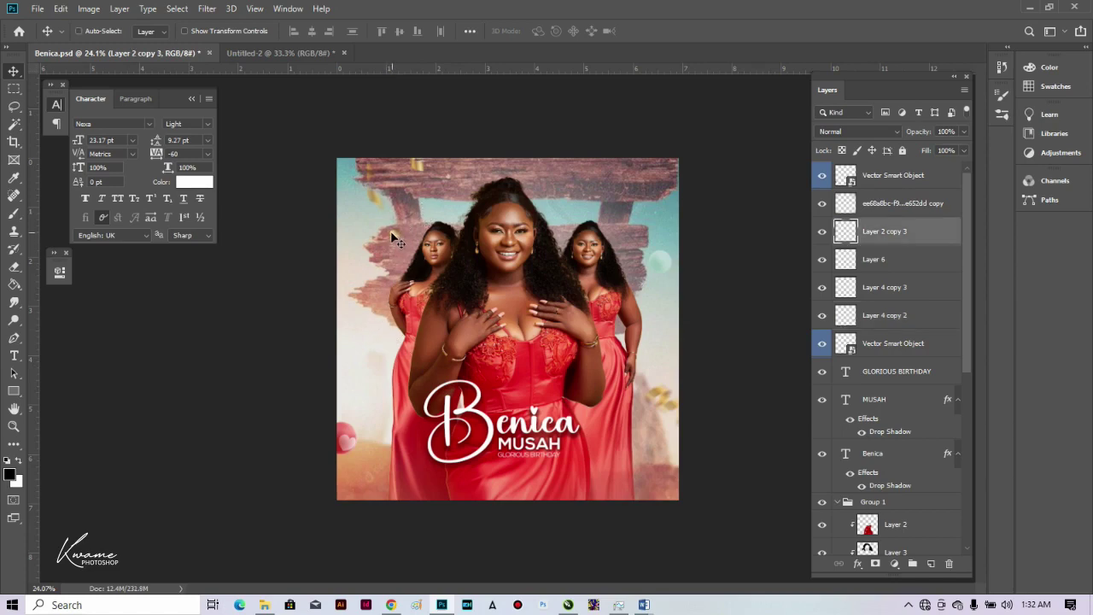
pyautogui.hotkey('ctrl', 't')
pyautogui.moveTo(395, 257); pyautogui.dragTo(352, 480)
pyautogui.press('Return')
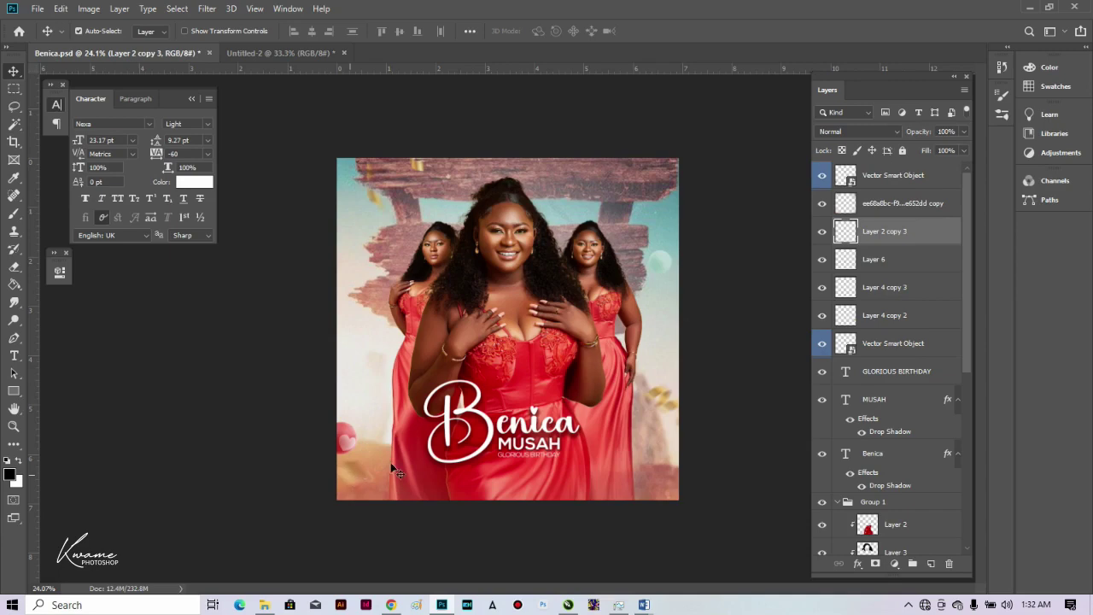
pyautogui.hotkey('ctrl', 't')
pyautogui.moveTo(370, 434); pyautogui.dragTo(363, 449)
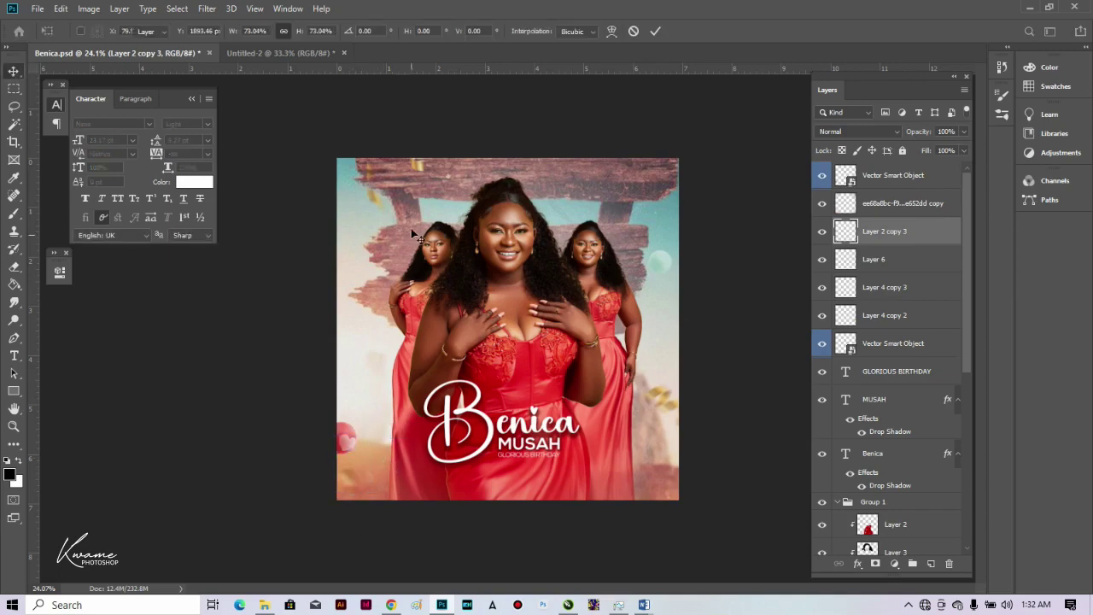
pyautogui.press('Return')
pyautogui.click(372, 201)
pyautogui.moveTo(352, 214); pyautogui.dragTo(363, 220)
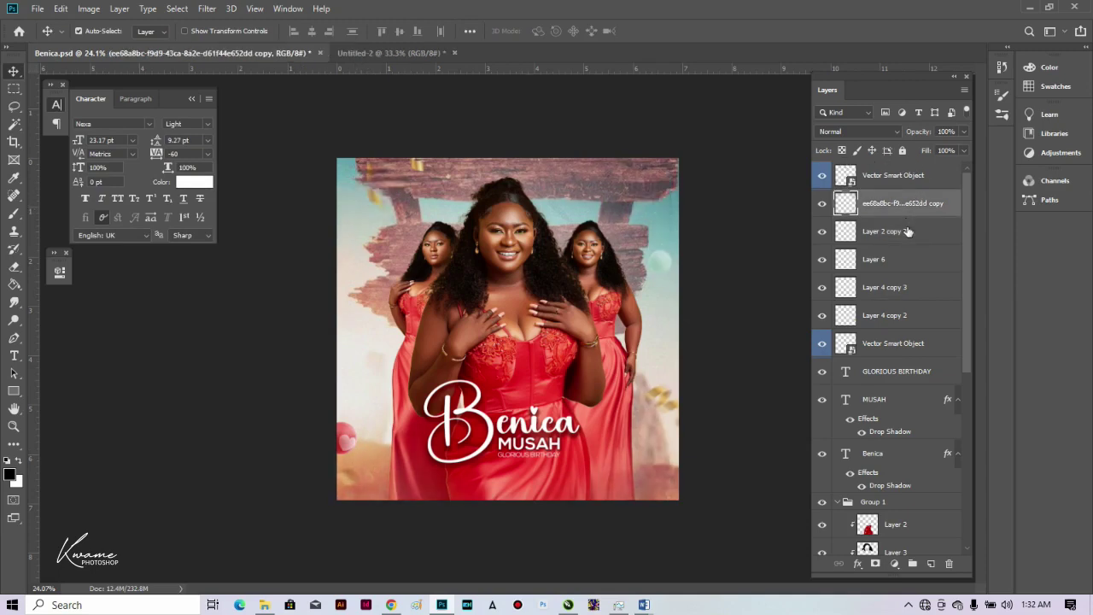
# - Select the texture copy layer, then the Background group, in the Layers panel
pyautogui.press('1')
pyautogui.scroll(-5, 905, 179)
pyautogui.press('0')
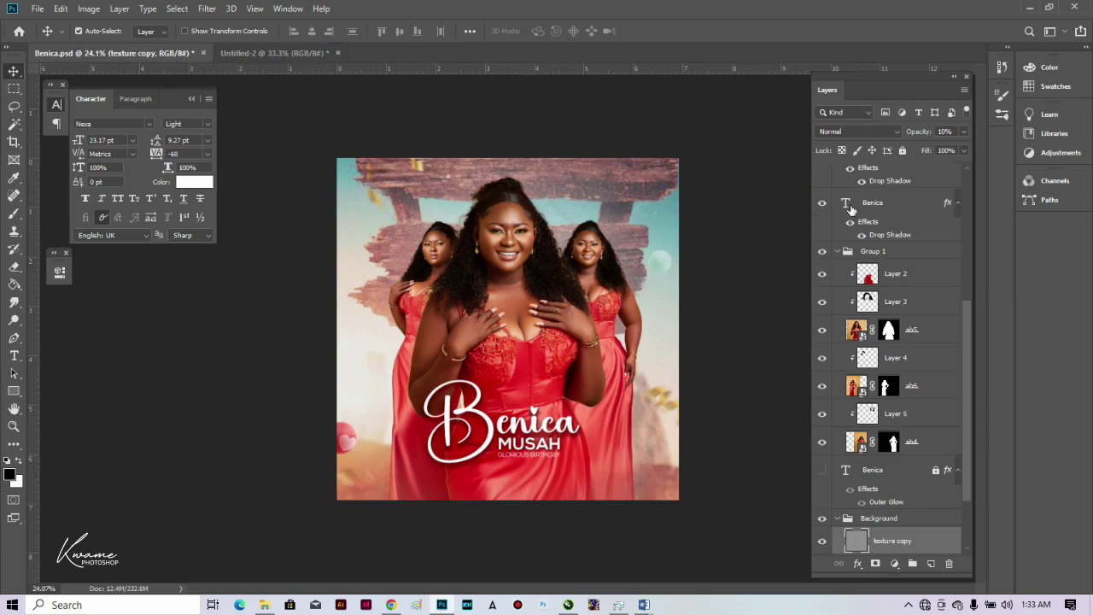
pyautogui.scroll(10, 880, 171)
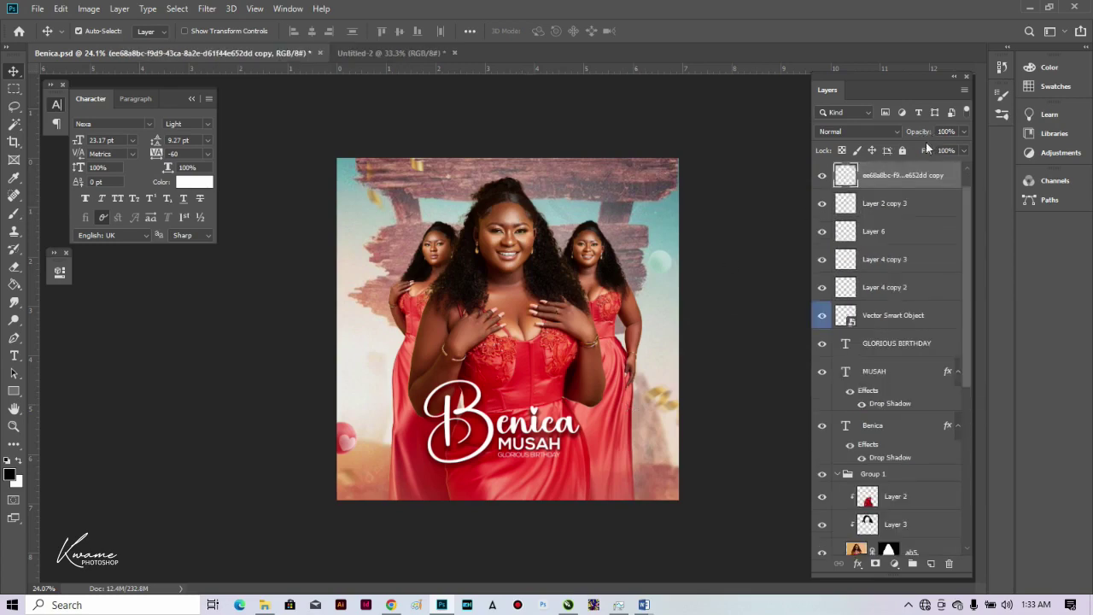
pyautogui.click(745, 422)
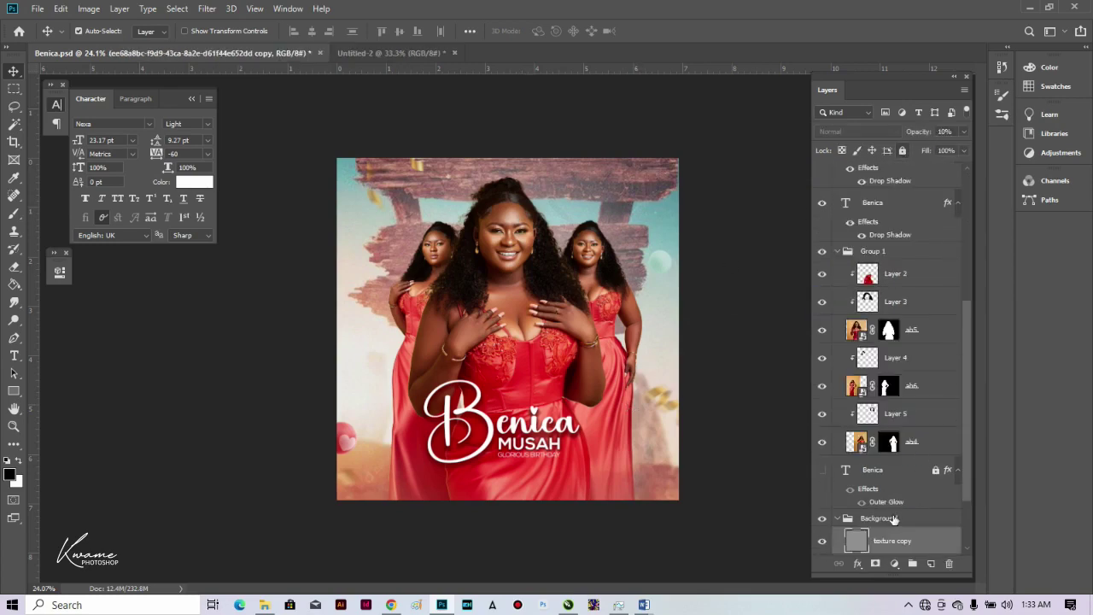
pyautogui.click(891, 518)
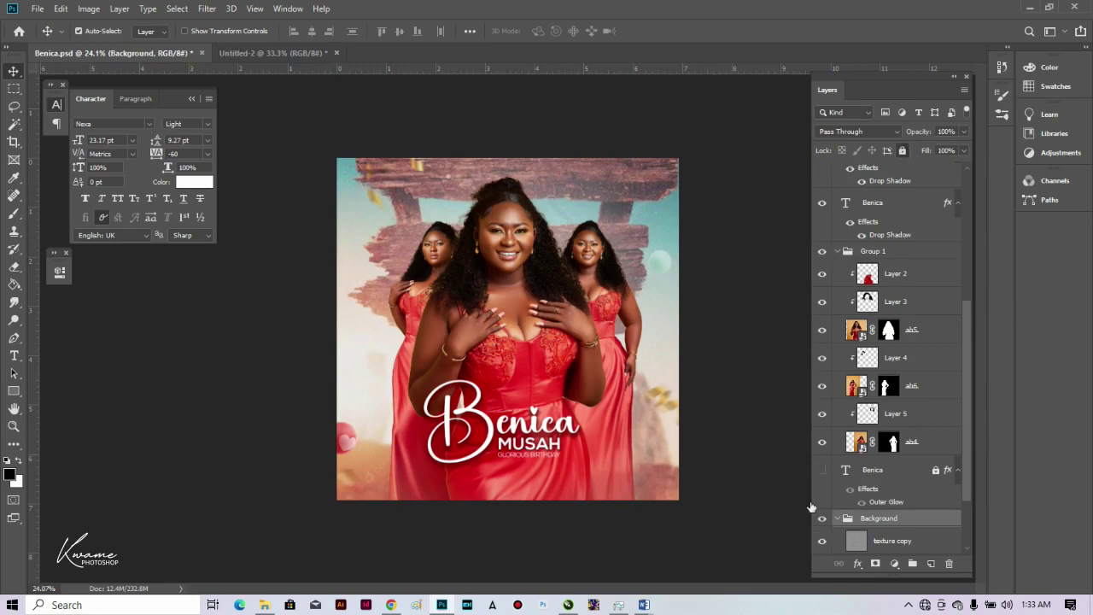
pyautogui.scroll(10, 853, 376)
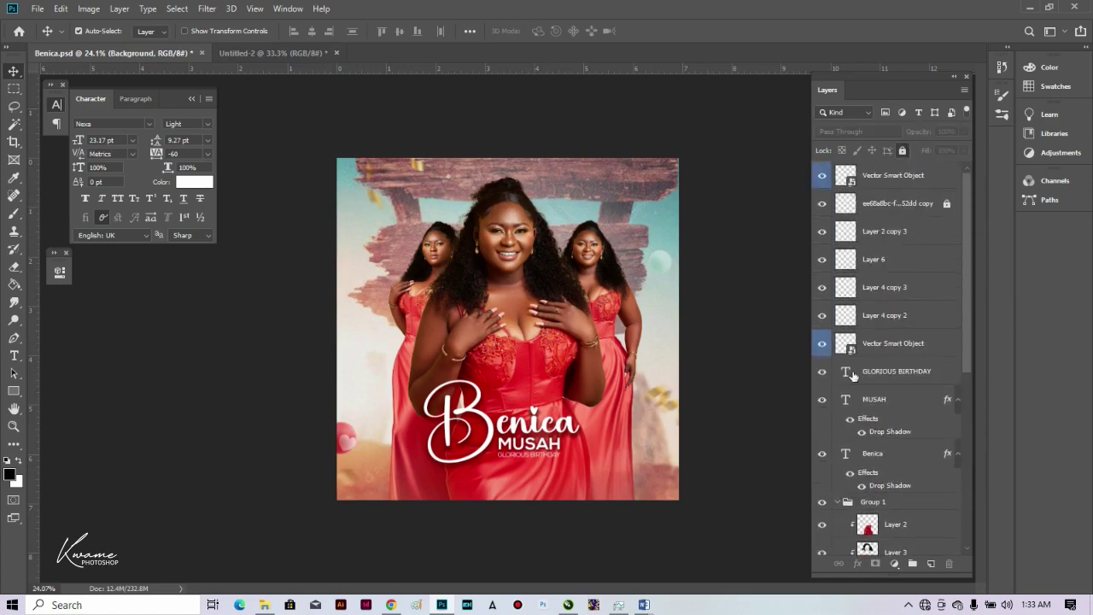
# - Enlarge Layer 4 copy 3 into the top-left corner and move Layer 6 toward the top-right
pyautogui.click(375, 205)
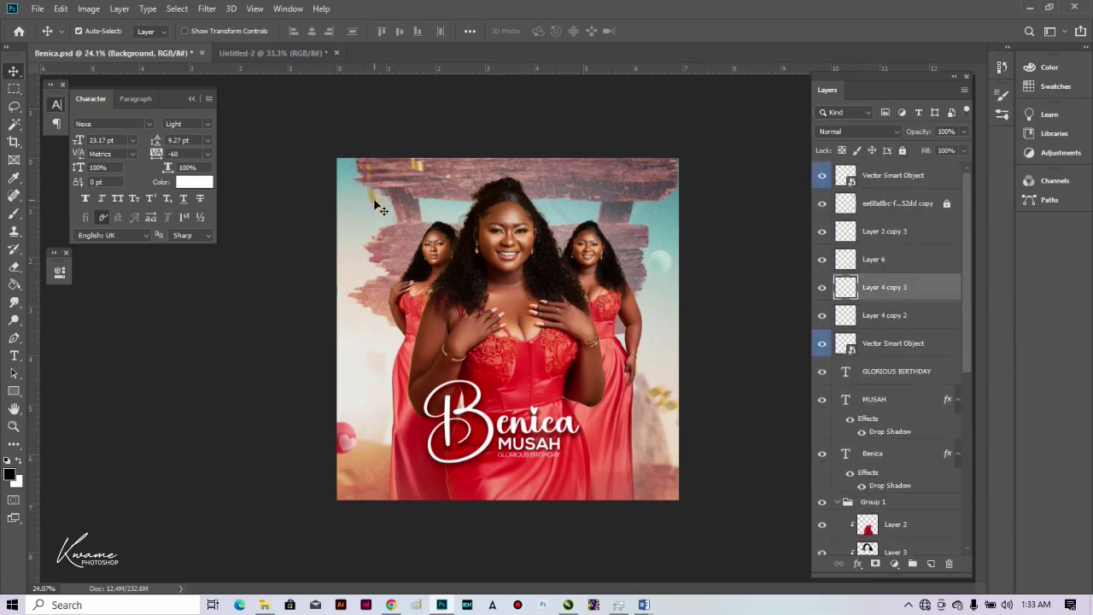
pyautogui.hotkey('ctrl', 't')
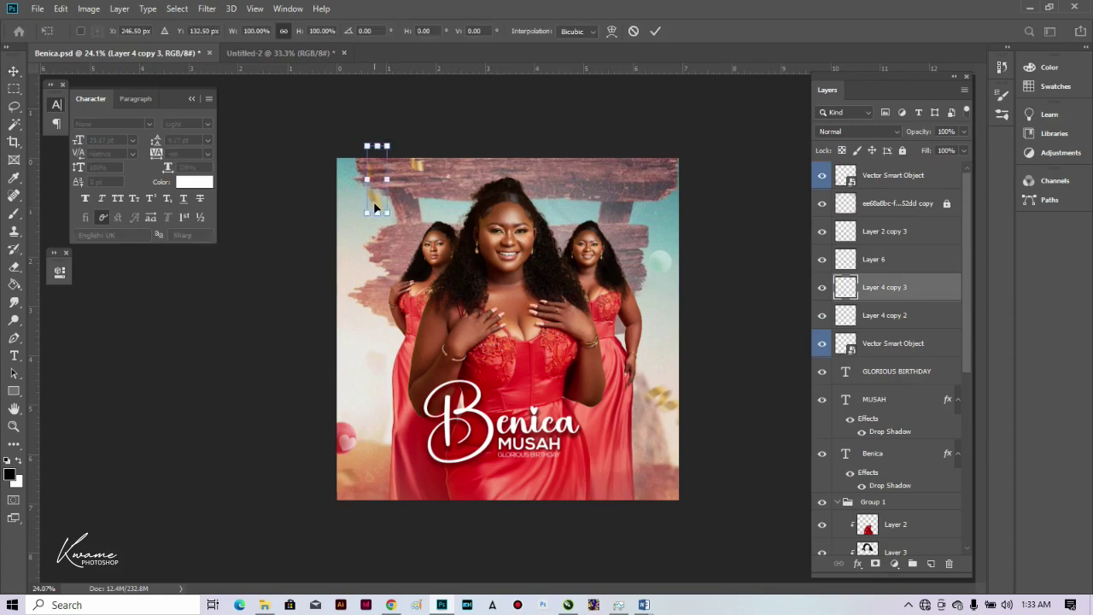
pyautogui.moveTo(374, 216); pyautogui.dragTo(347, 185)
pyautogui.press('Return')
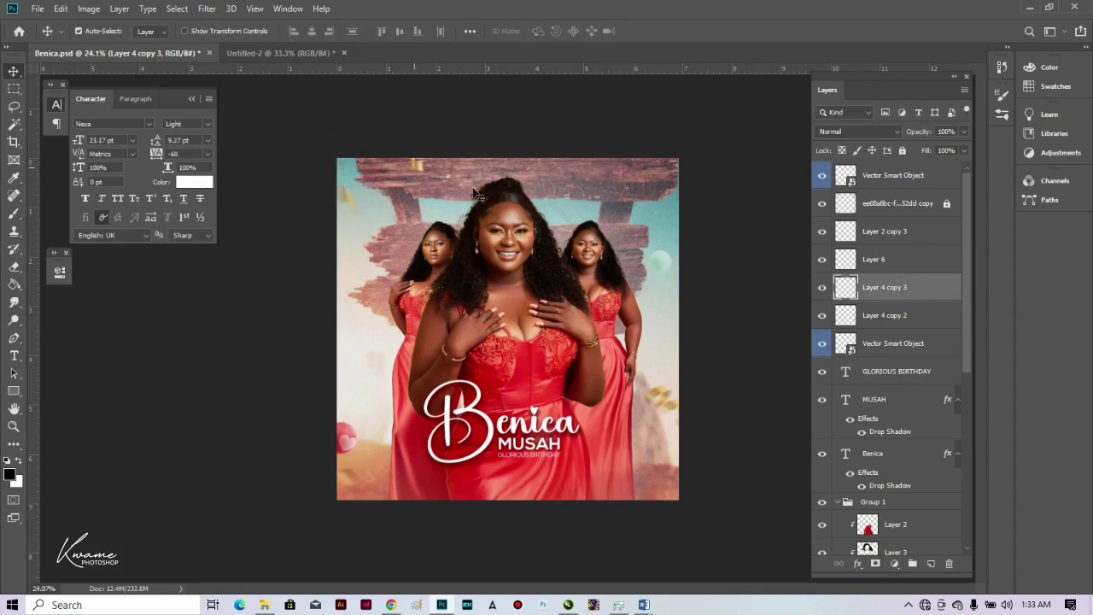
pyautogui.click(603, 212)
pyautogui.moveTo(603, 212); pyautogui.dragTo(668, 183)
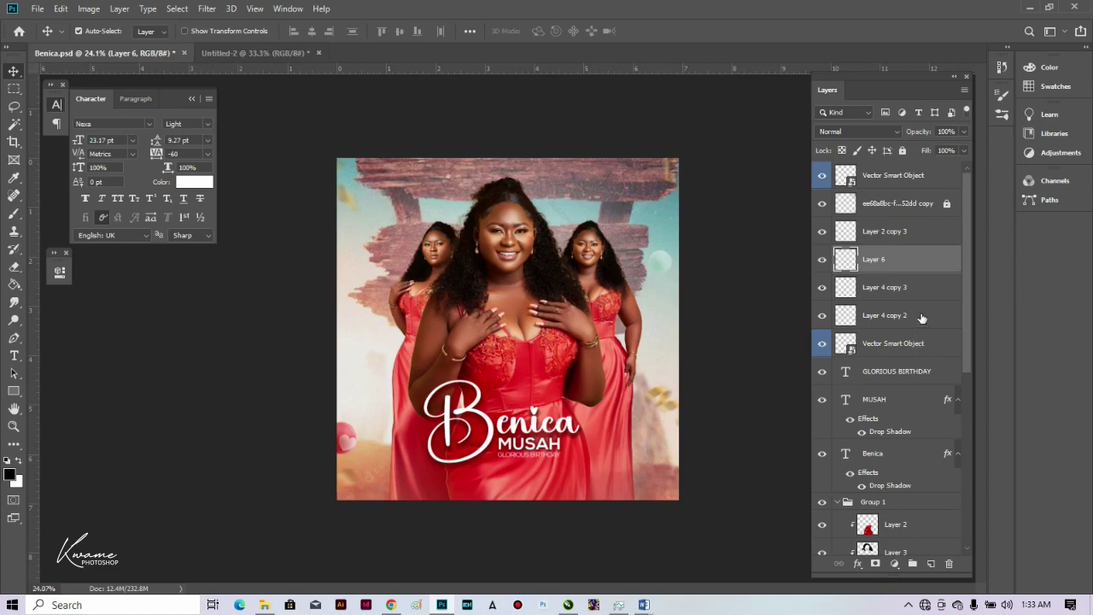
# - Stack the confetti layers above the wooden-plank layer and reselect Layer 6
pyautogui.keyDown('ctrl'); pyautogui.click(932, 237); pyautogui.keyUp('ctrl')
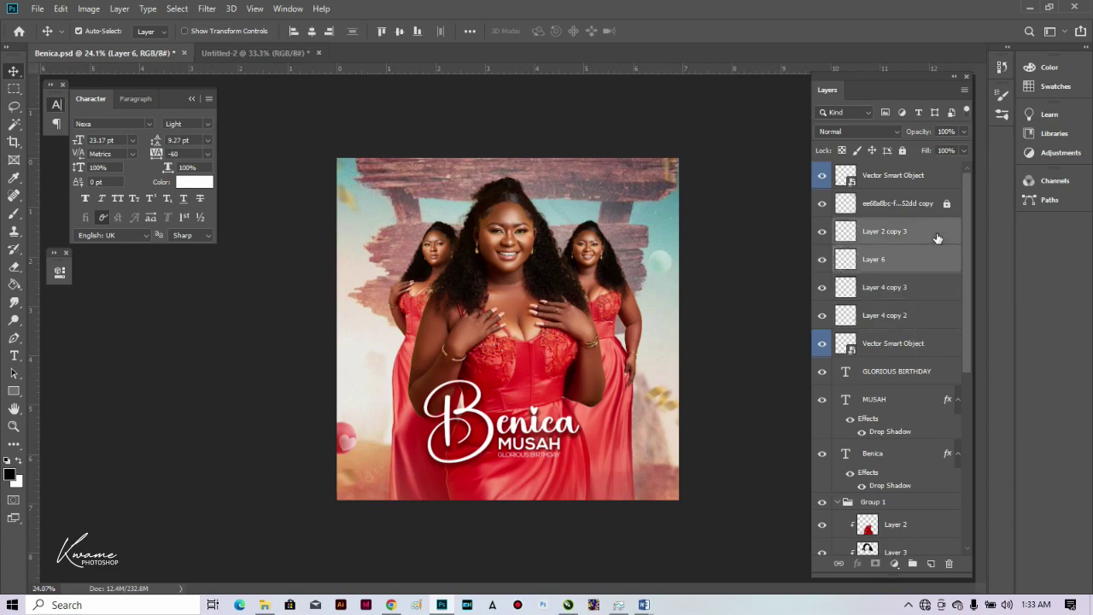
pyautogui.hotkey('alt', '[')
pyautogui.hotkey('alt', '[')
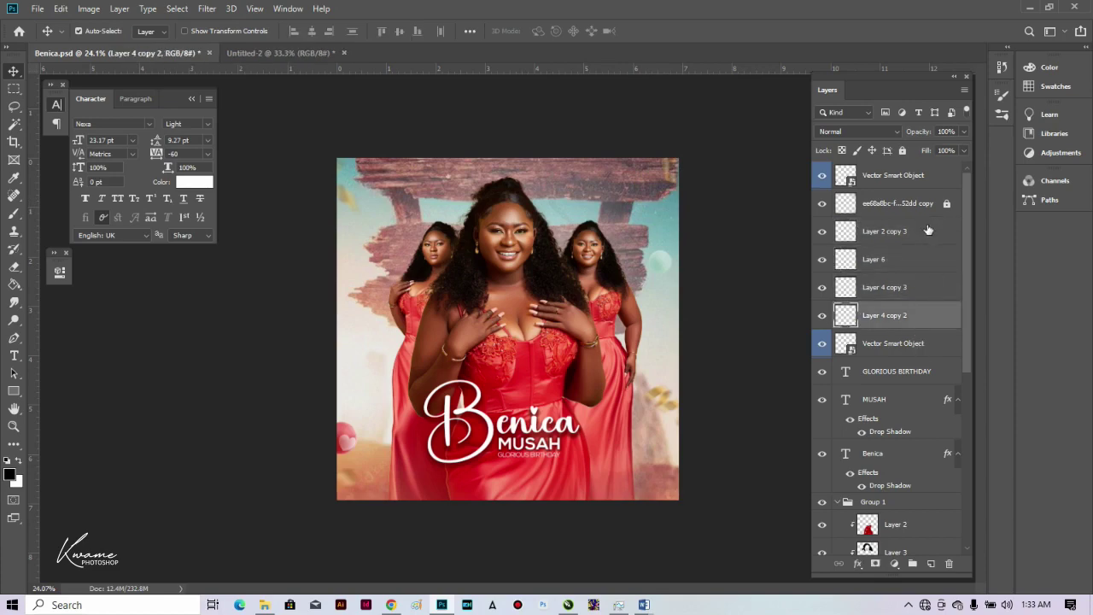
pyautogui.keyDown('shift'); pyautogui.click(933, 233); pyautogui.keyUp('shift')
pyautogui.moveTo(933, 233); pyautogui.dragTo(935, 190)
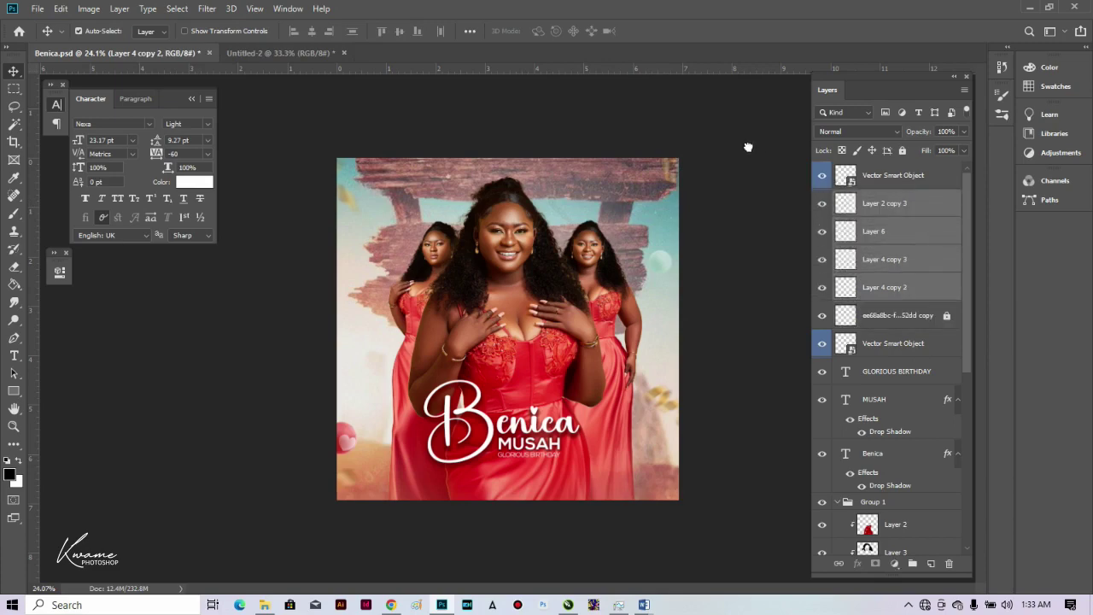
pyautogui.click(675, 171)
pyautogui.click(675, 171)
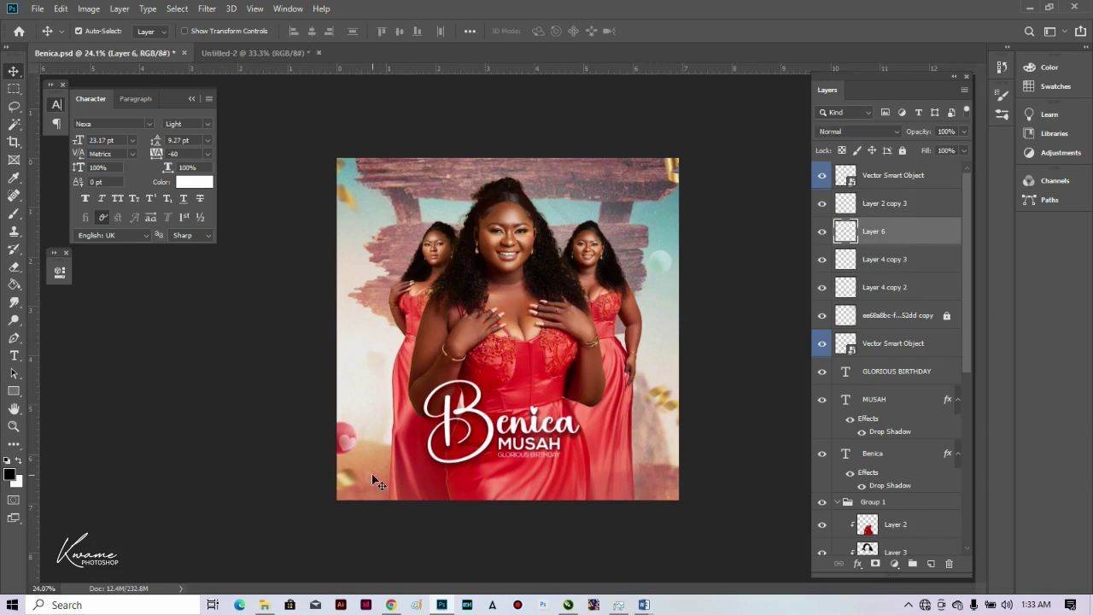
pyautogui.scroll(-5, 885, 393)
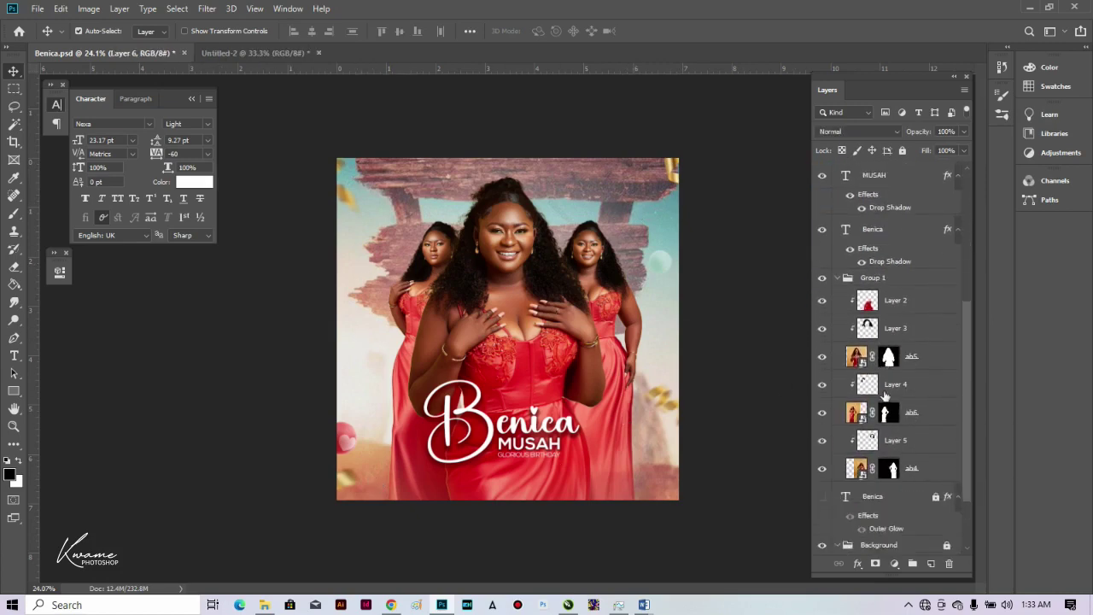
pyautogui.scroll(-4, 885, 393)
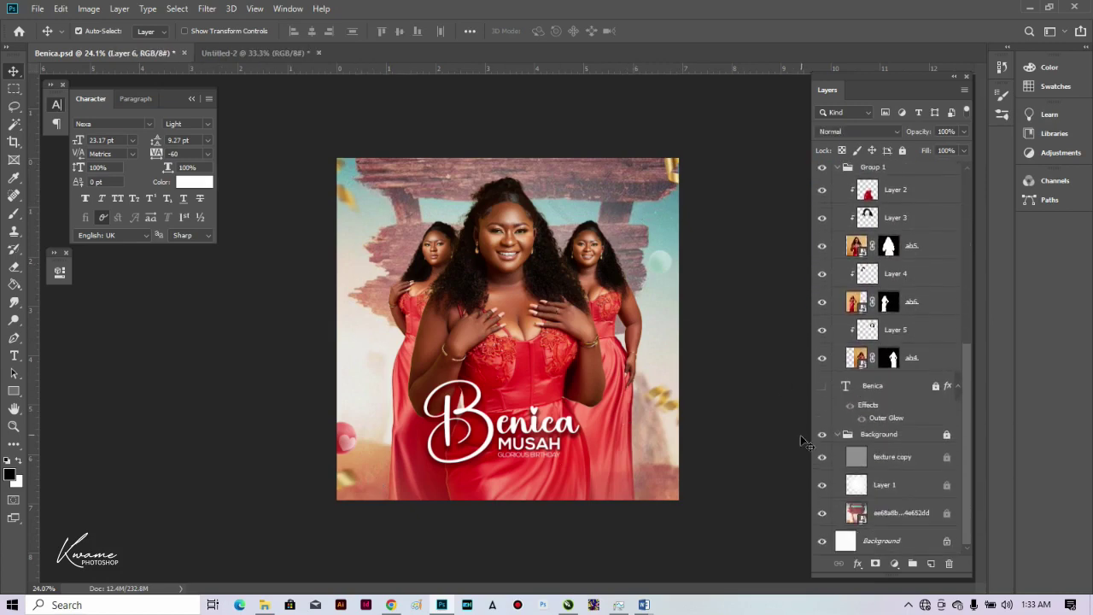
# - Show the hidden glowing Benica text layer and move it just above Layer 1
pyautogui.click(821, 389)
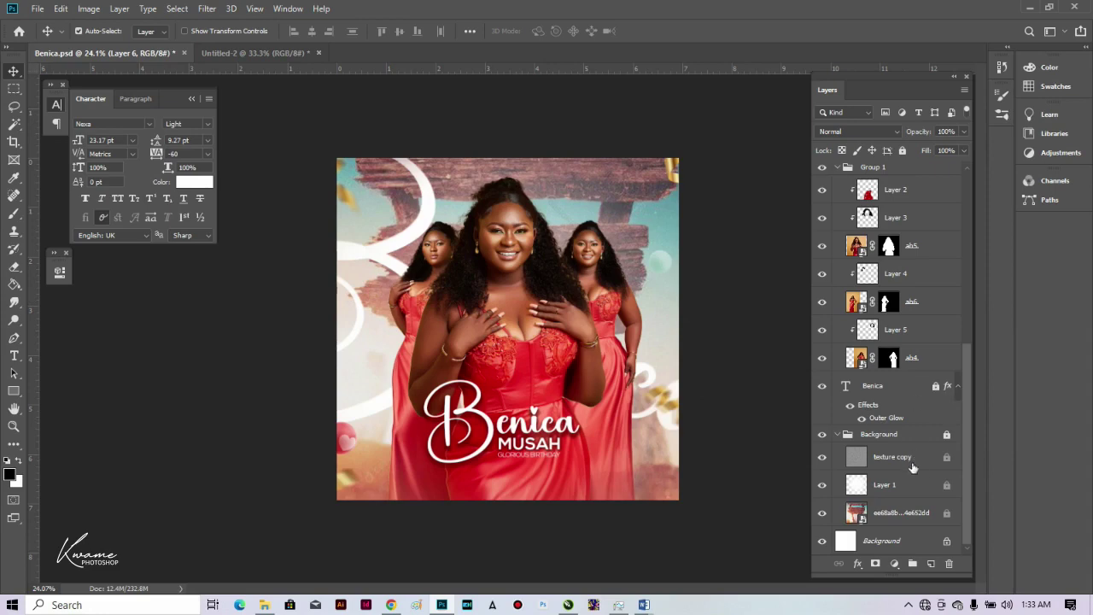
pyautogui.click(915, 386)
pyautogui.moveTo(901, 389); pyautogui.dragTo(872, 496)
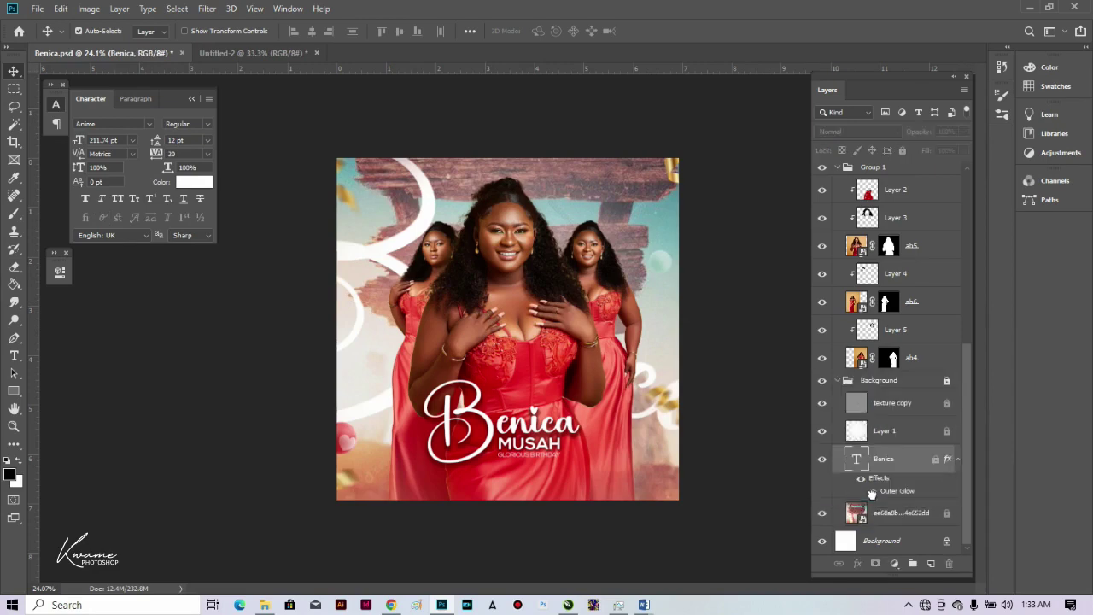
pyautogui.moveTo(916, 457); pyautogui.dragTo(907, 427)
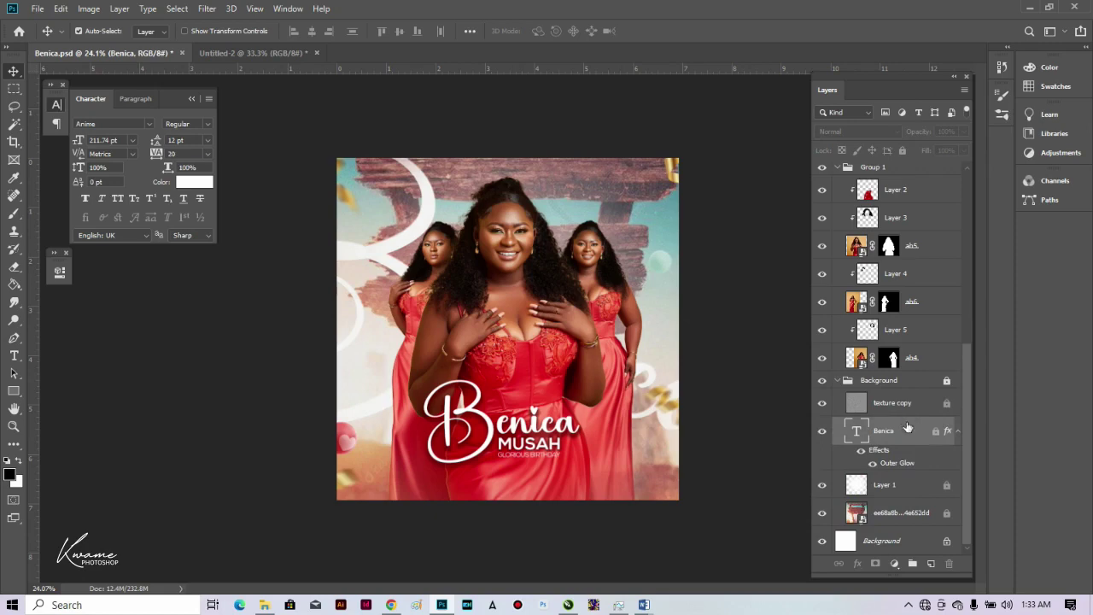
# - Unlock the Background group's layers, then briefly hide and restore the texture copy layer
pyautogui.scroll(3, 374, 267)
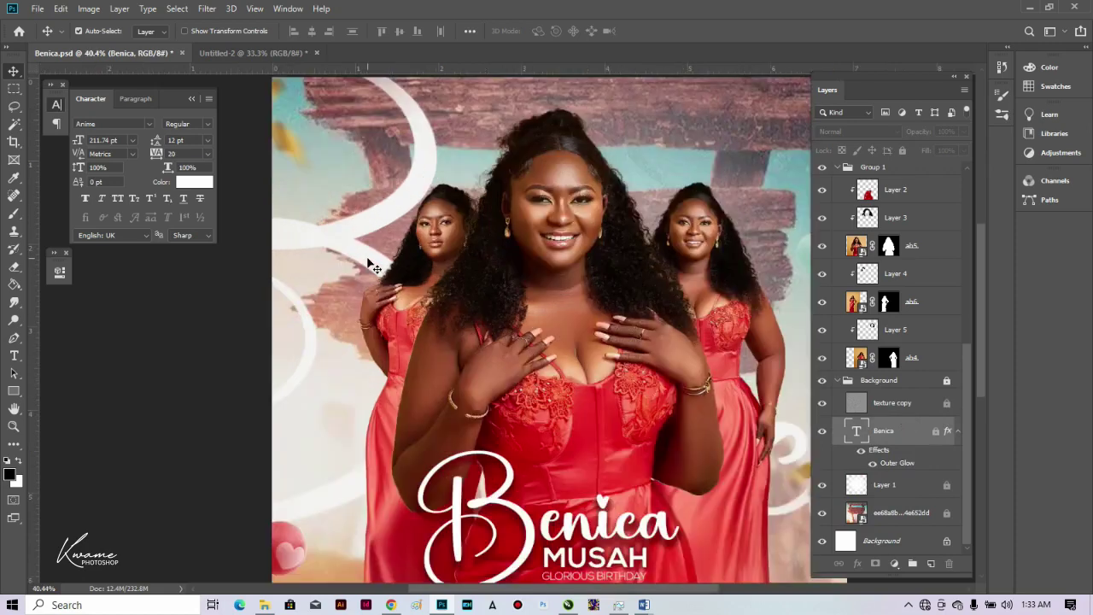
pyautogui.scroll(-1, 373, 268)
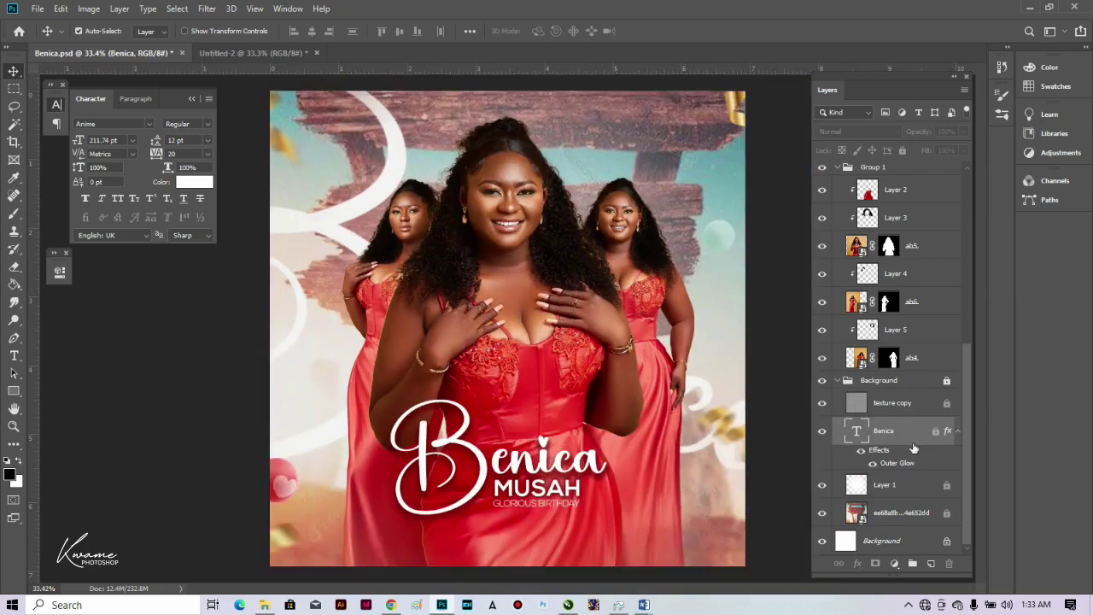
pyautogui.click(946, 382)
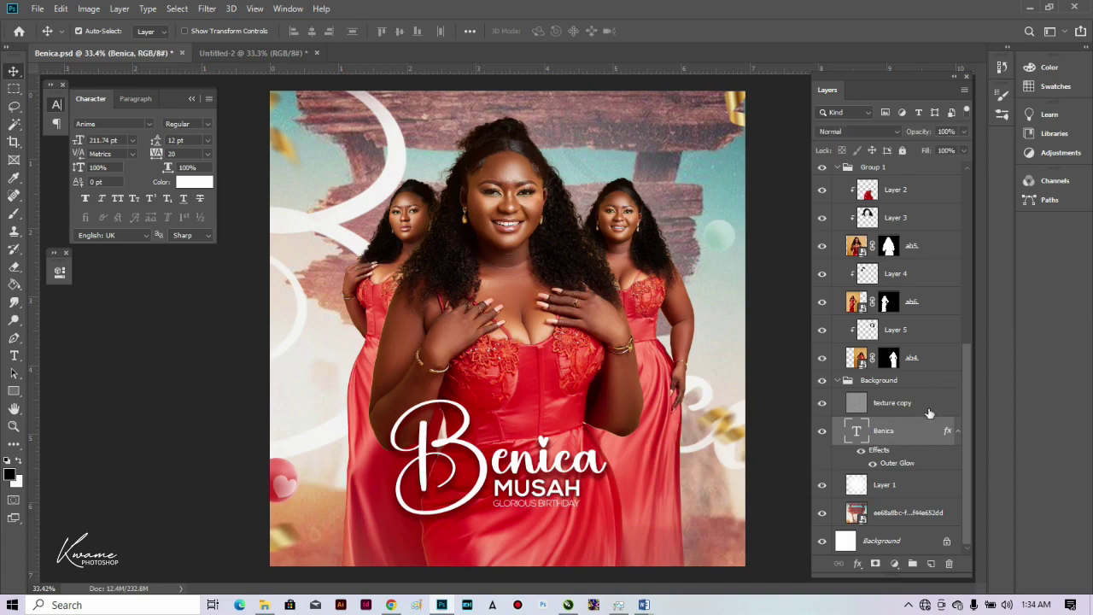
pyautogui.click(820, 405)
pyautogui.hotkey('ctrl', 'z')
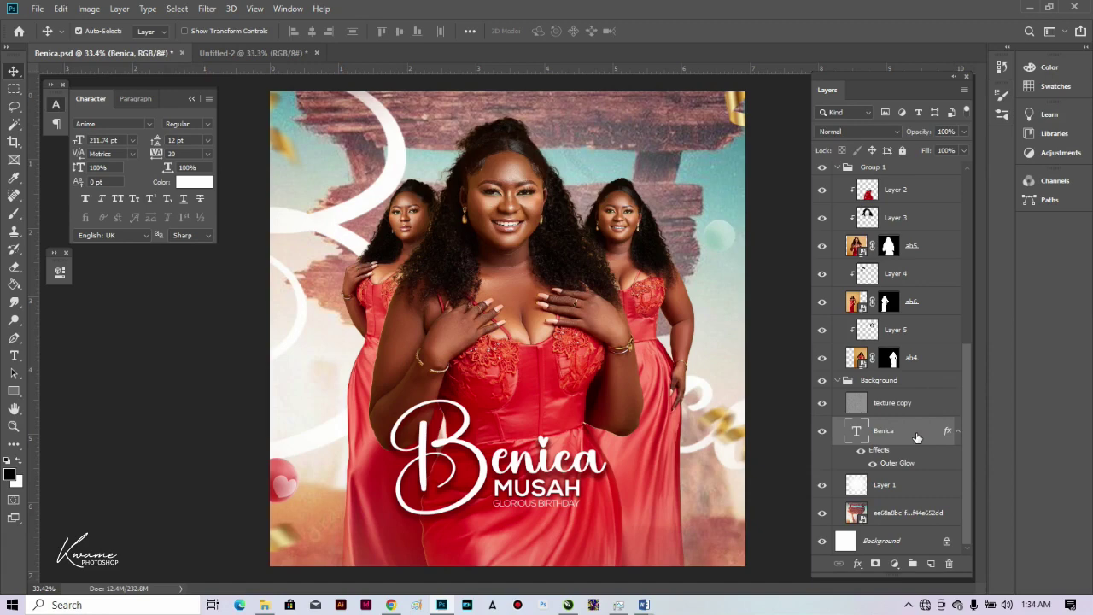
# - Set the Benica layer's Outer Glow to 53% opacity and 133 px size
pyautogui.press('h')
pyautogui.doubleClick(914, 430)
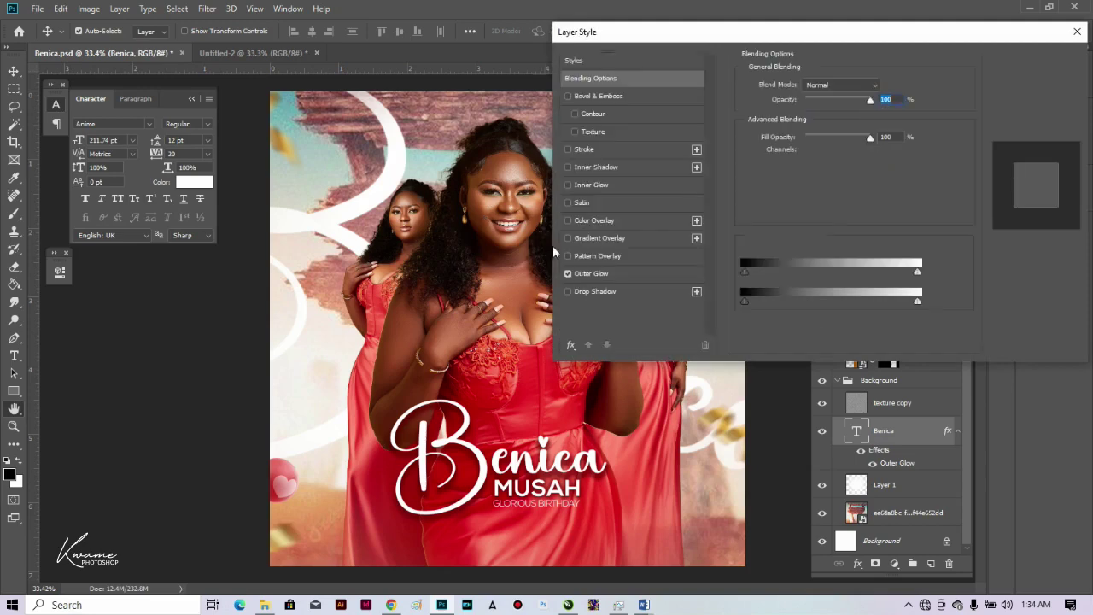
pyautogui.click(591, 273)
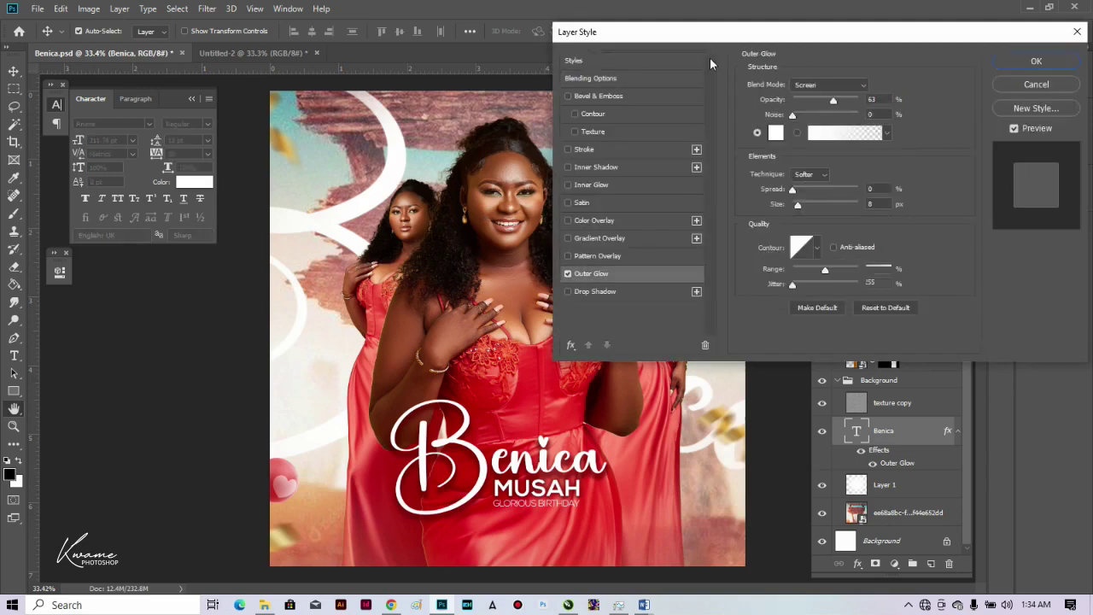
pyautogui.moveTo(714, 37); pyautogui.dragTo(799, 69)
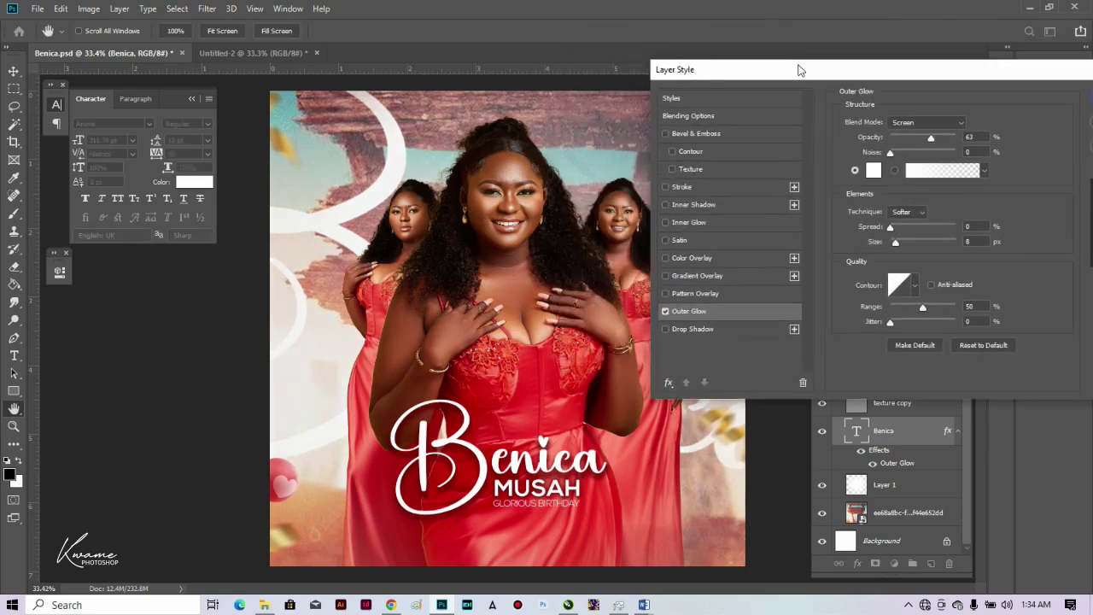
pyautogui.click(944, 136)
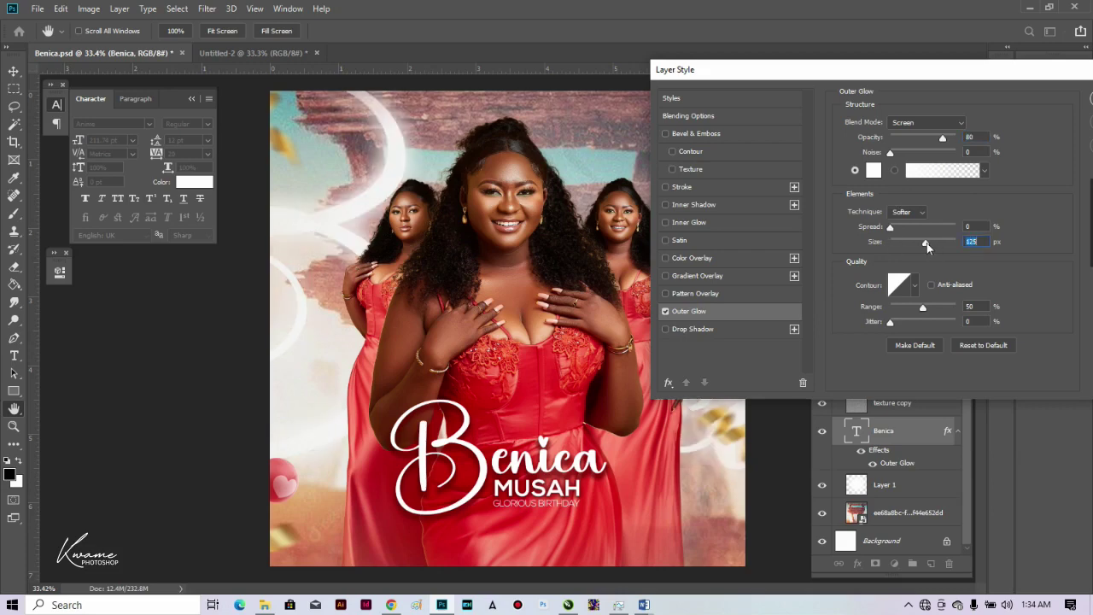
pyautogui.click(927, 242)
pyautogui.click(923, 142)
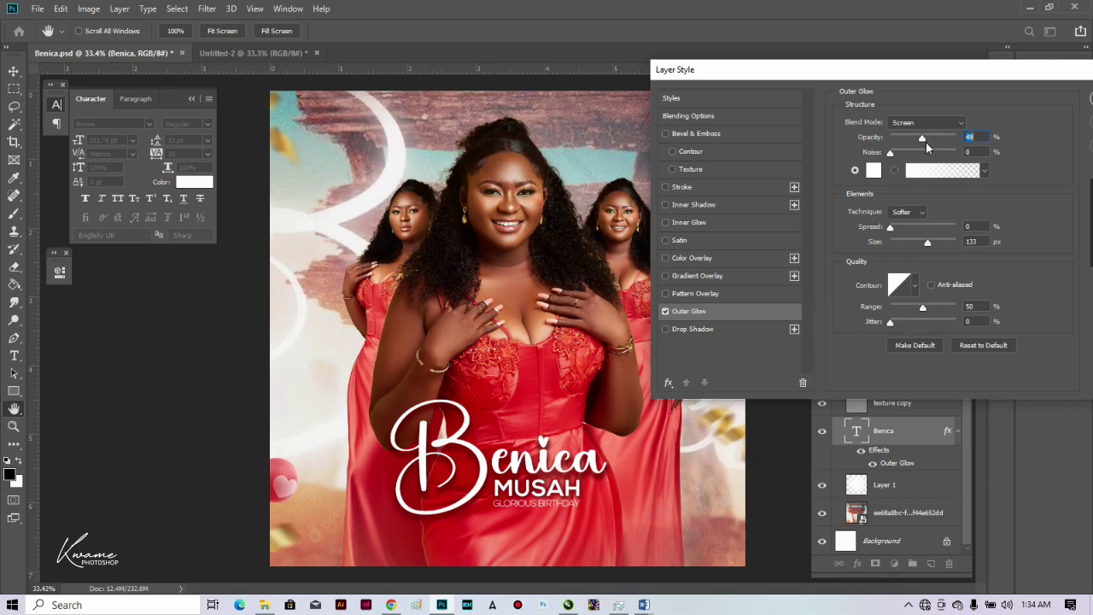
pyautogui.click(927, 242)
pyautogui.hotkey('ctrl', 'z')
pyautogui.moveTo(1017, 69); pyautogui.dragTo(703, 133)
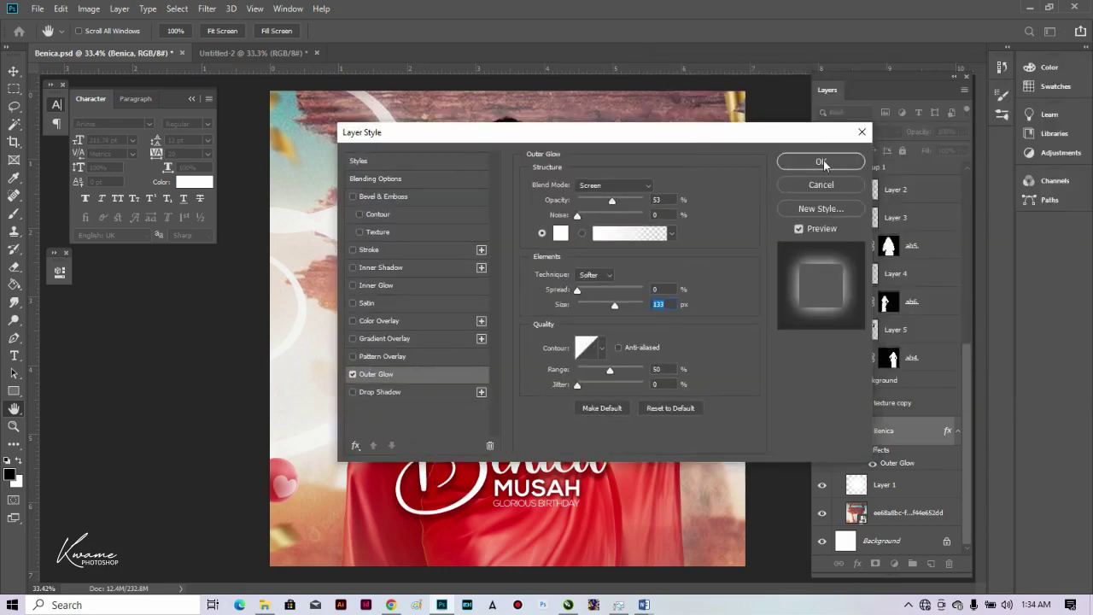
pyautogui.press('Return')
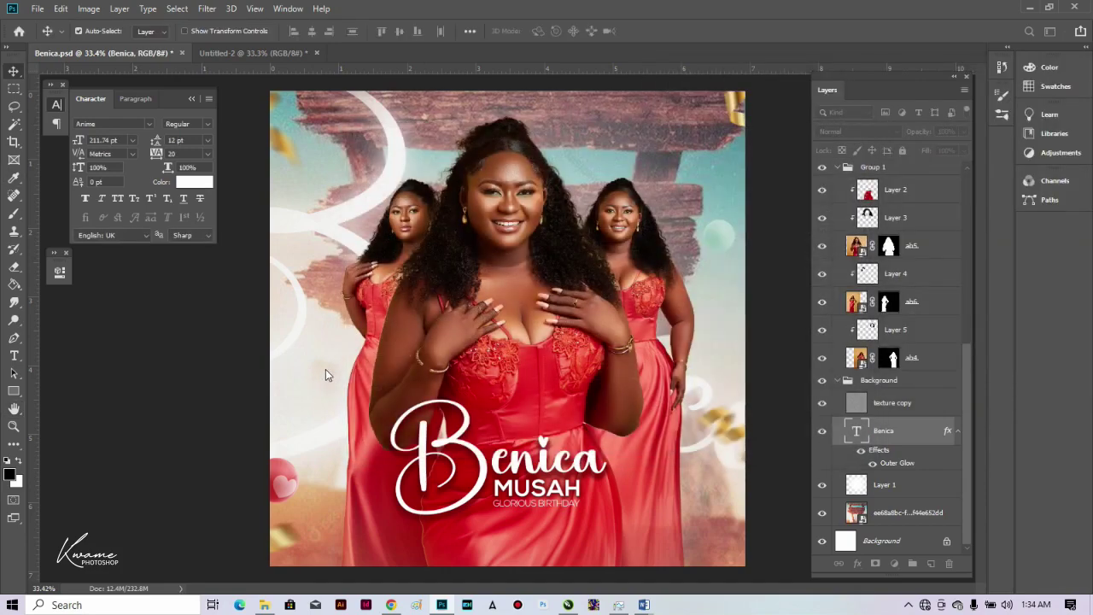
pyautogui.scroll(-1, 390, 381)
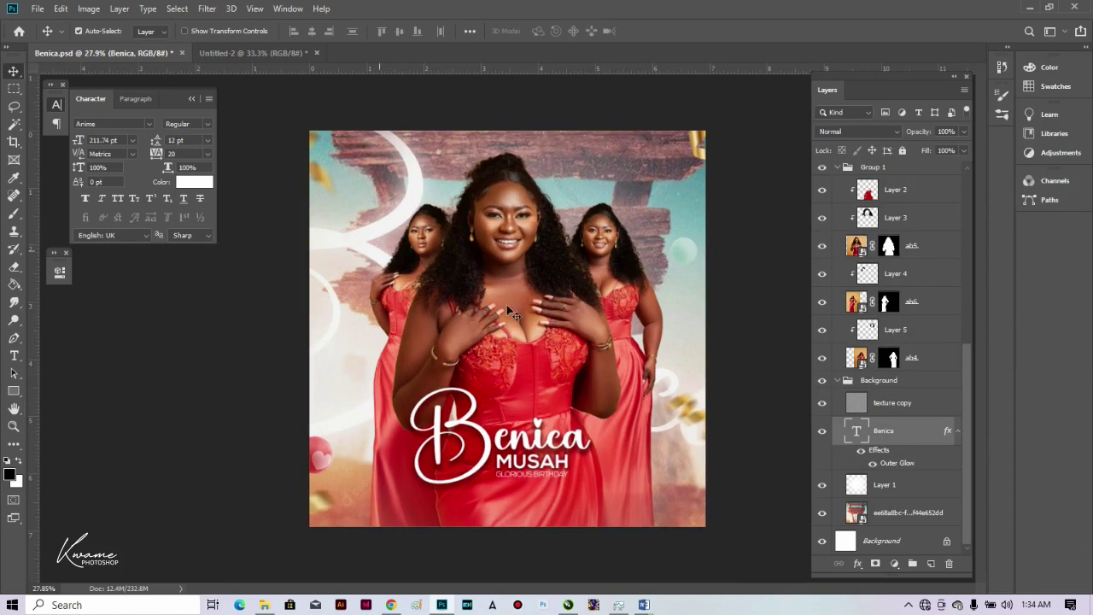
# - Rotate the background Benica script to about -4.92° and shift it down-left
pyautogui.hotkey('ctrl', 't')
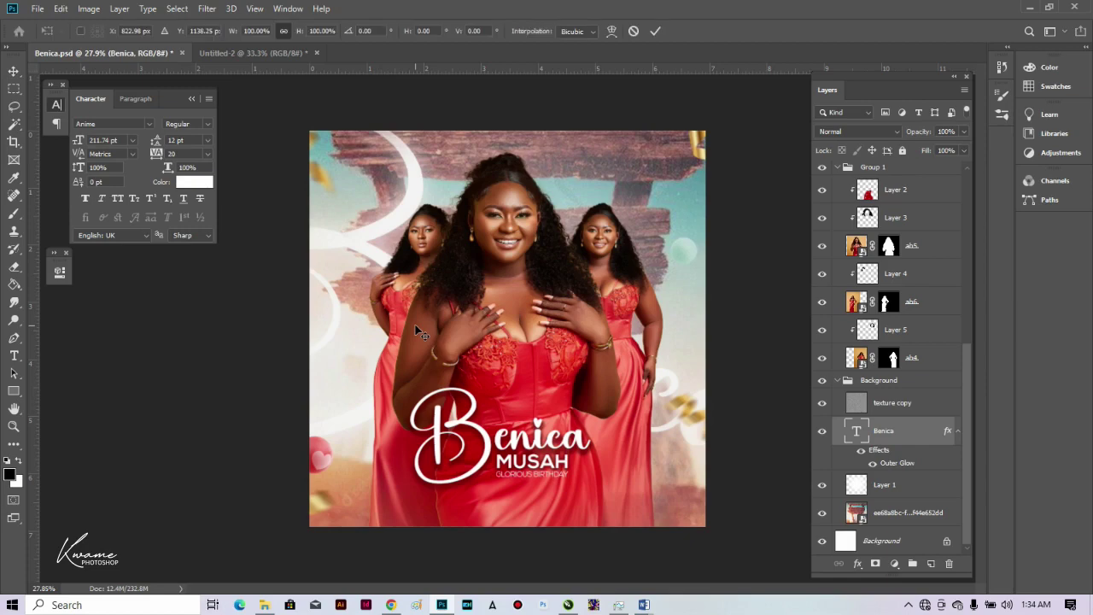
pyautogui.moveTo(80, 368); pyautogui.dragTo(73, 388)
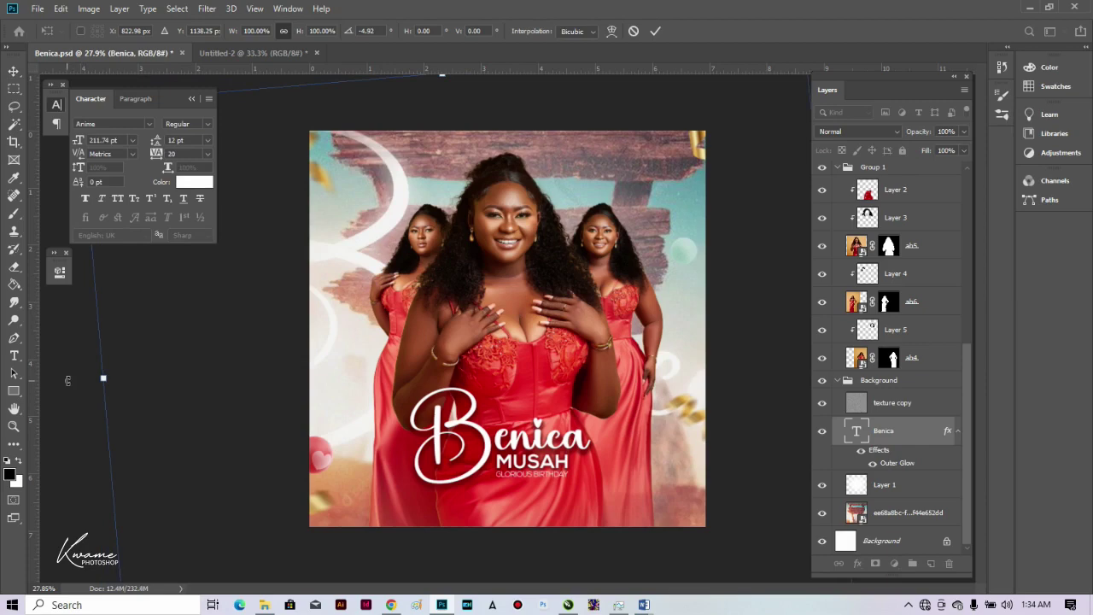
pyautogui.moveTo(358, 332); pyautogui.dragTo(394, 330)
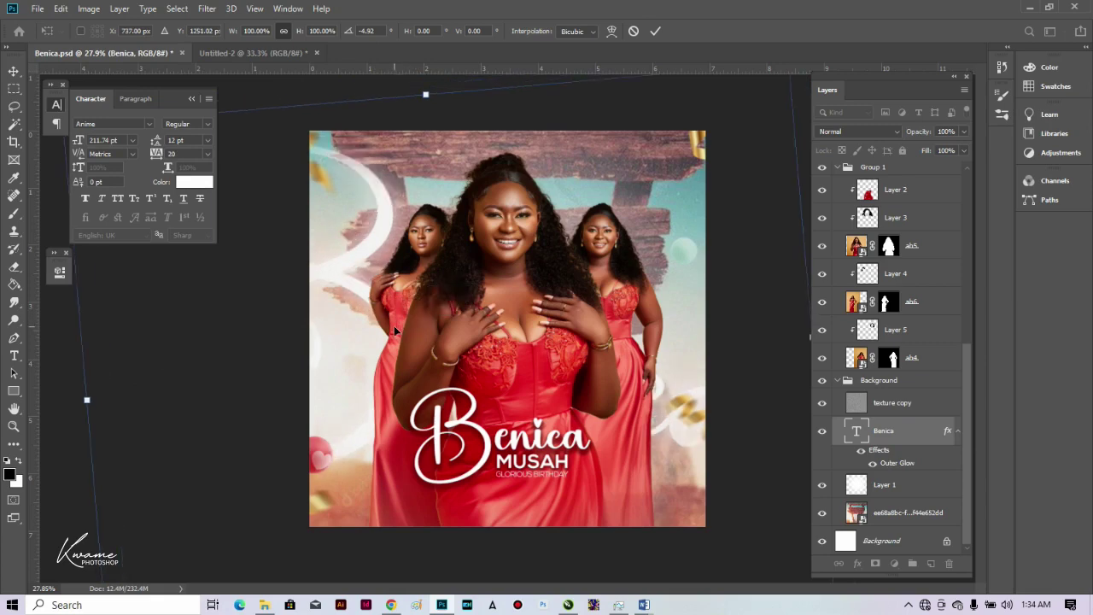
pyautogui.press('Return')
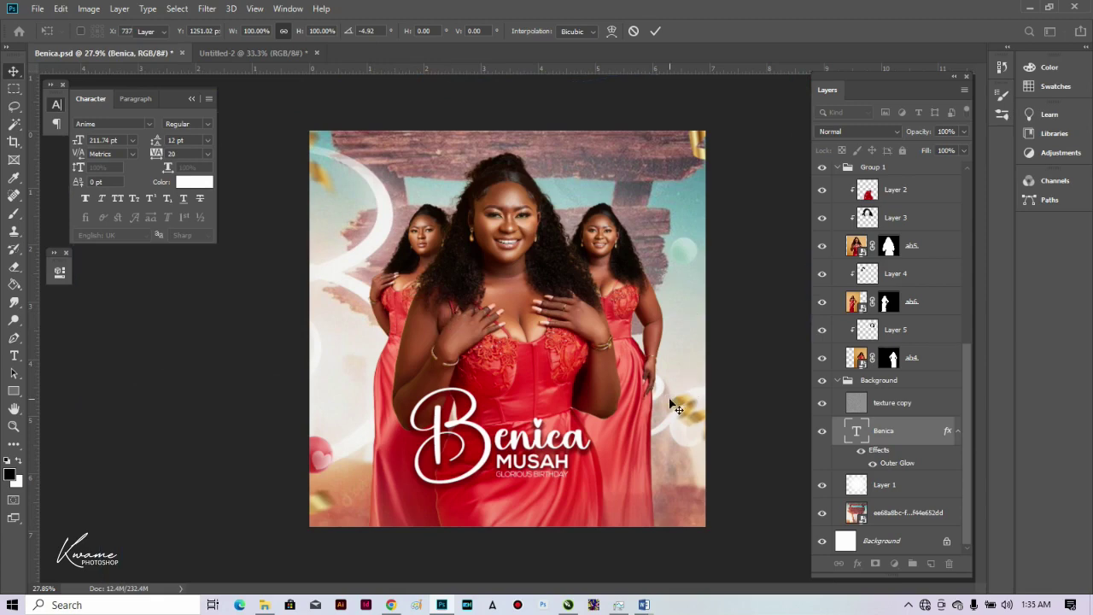
pyautogui.press('Return')
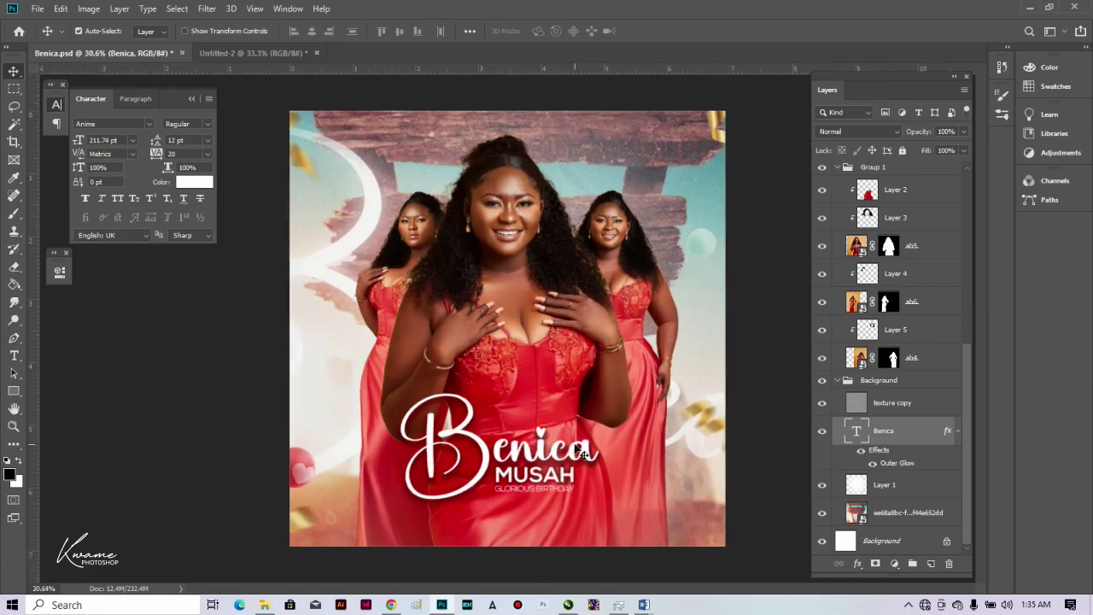
pyautogui.scroll(2, 582, 454)
pyautogui.click(885, 383)
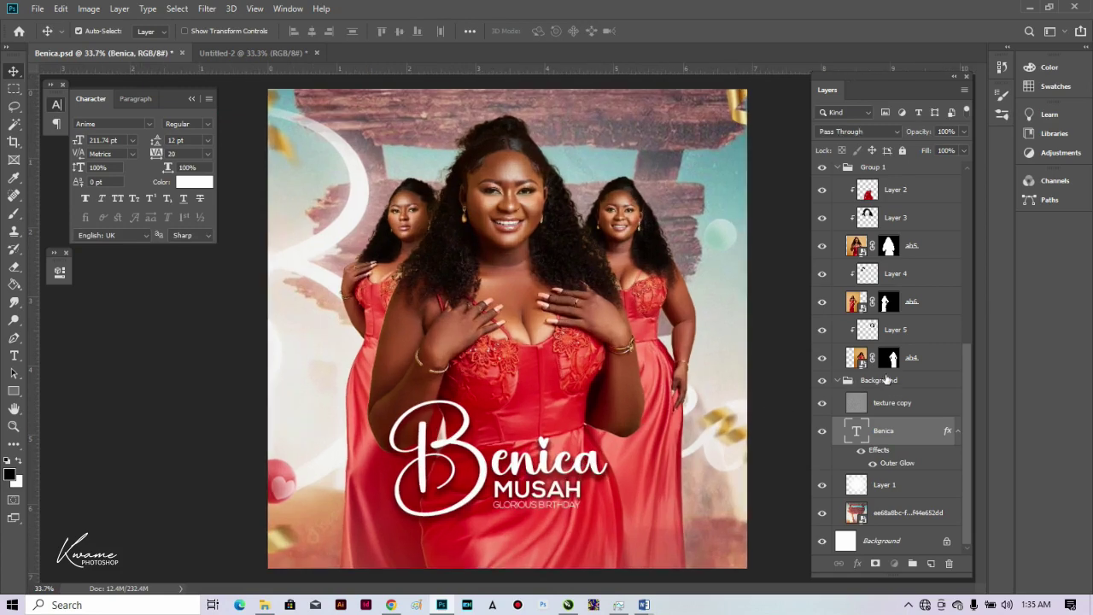
pyautogui.scroll(9, 893, 350)
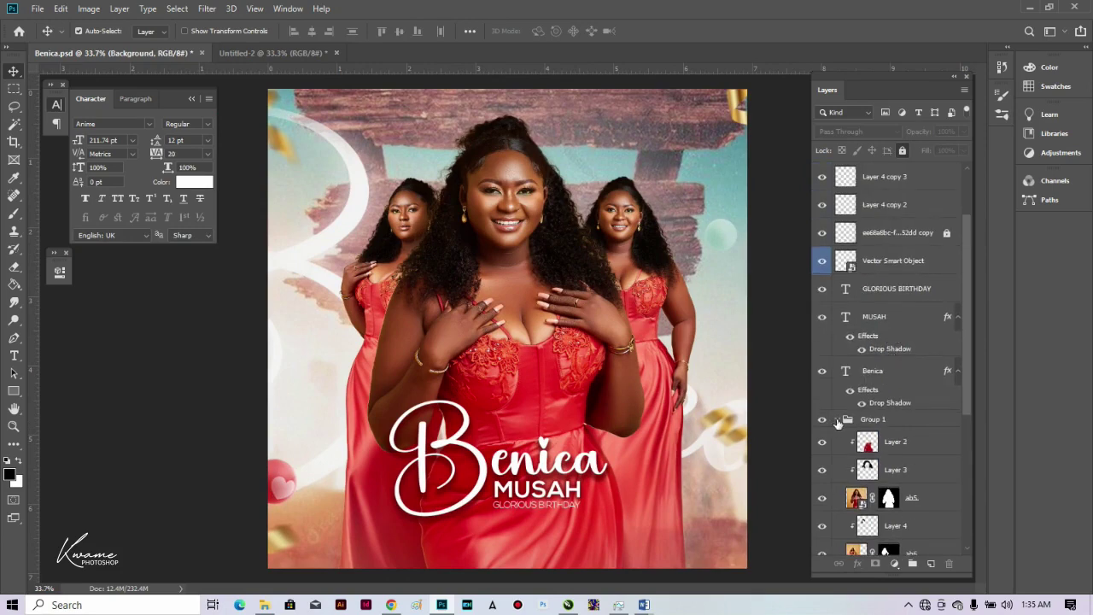
# - Collapse Group 1 and draw a small circle with the Ellipse Tool above the Benica title's end
pyautogui.click(833, 421)
pyautogui.scroll(3, 901, 205)
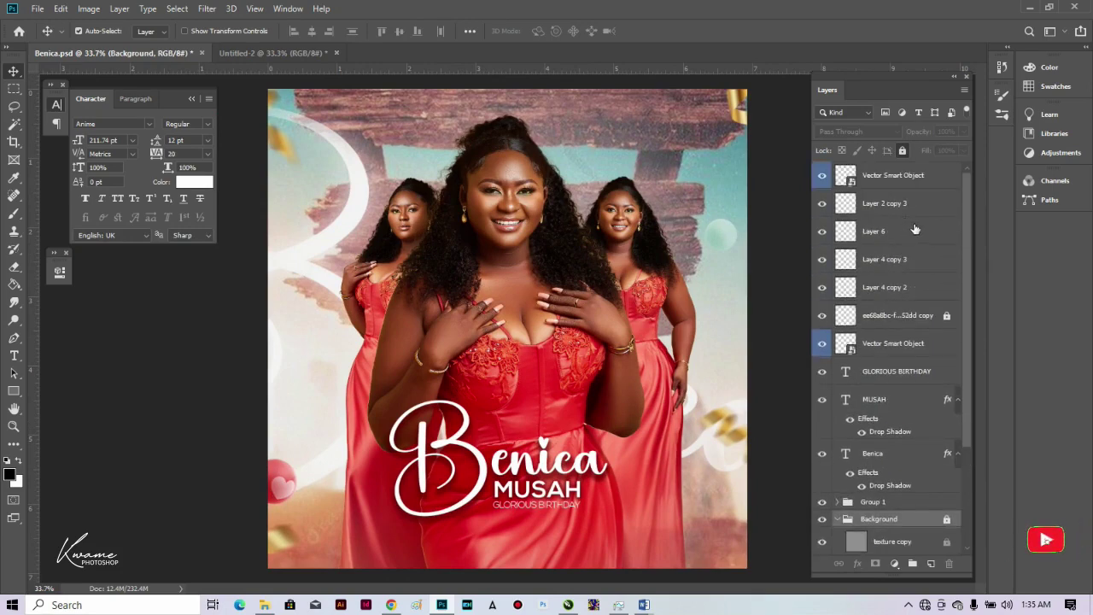
pyautogui.click(22, 394)
pyautogui.rightClick(22, 394)
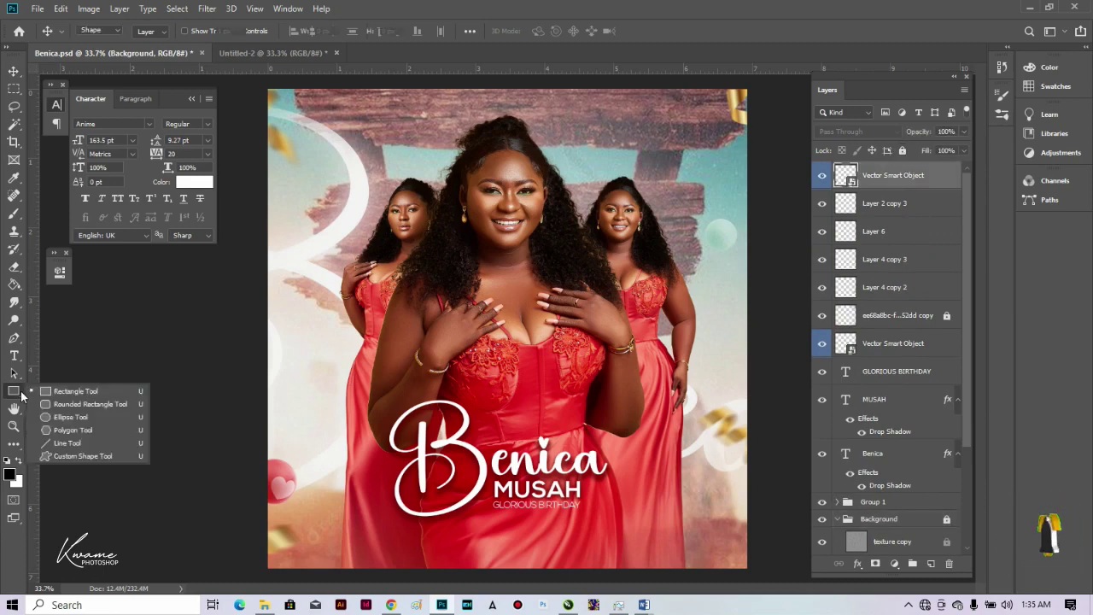
pyautogui.click(80, 409)
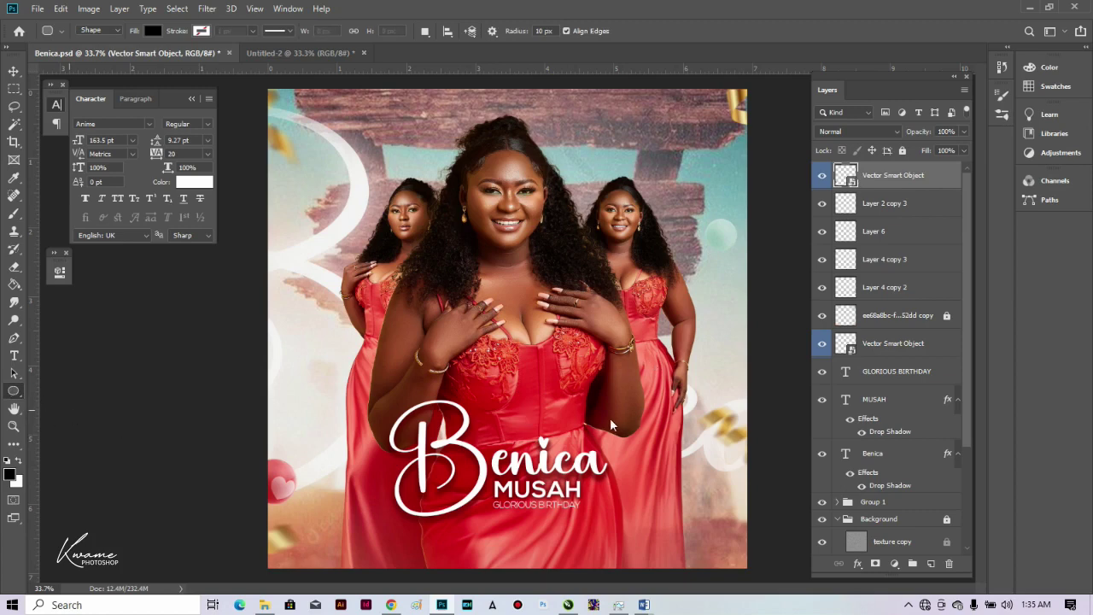
pyautogui.moveTo(603, 404); pyautogui.dragTo(651, 455)
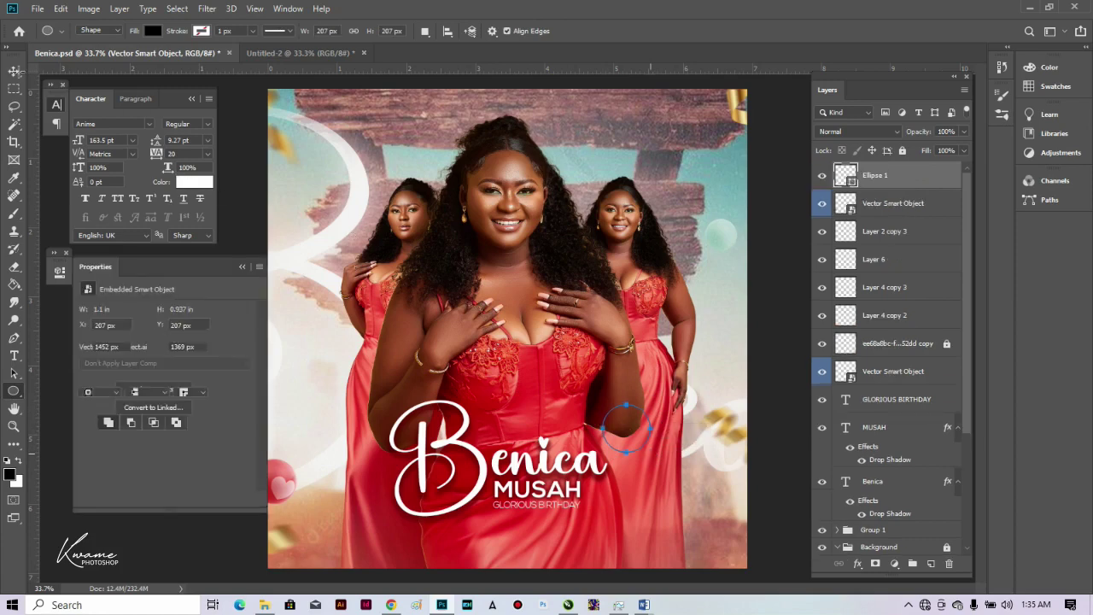
# - Nudge the black circle slightly up and left onto the central dress
pyautogui.press('v')
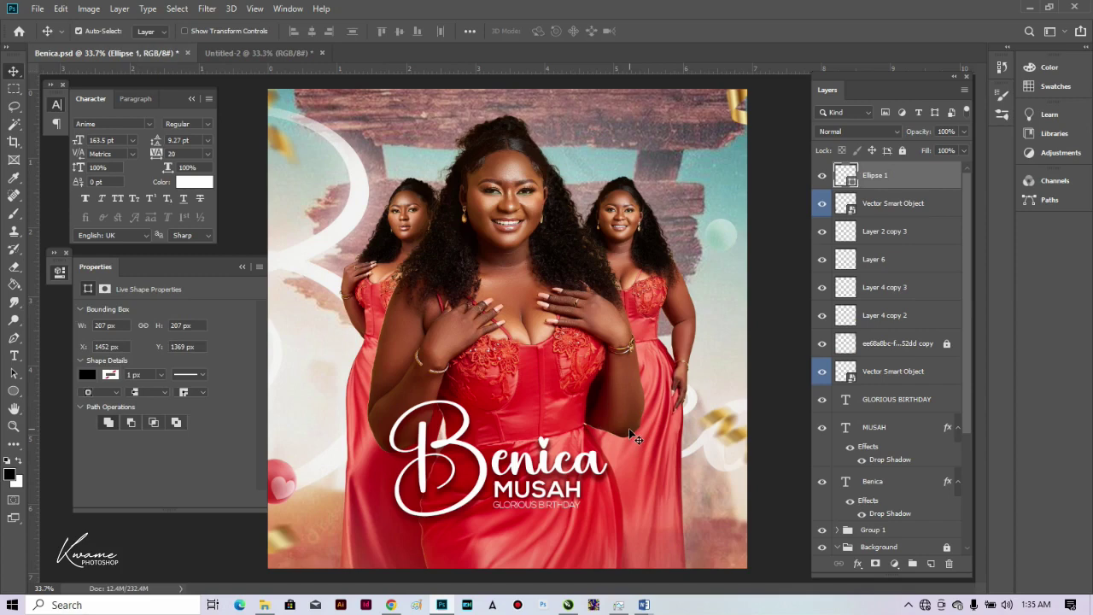
pyautogui.moveTo(624, 428); pyautogui.dragTo(605, 420)
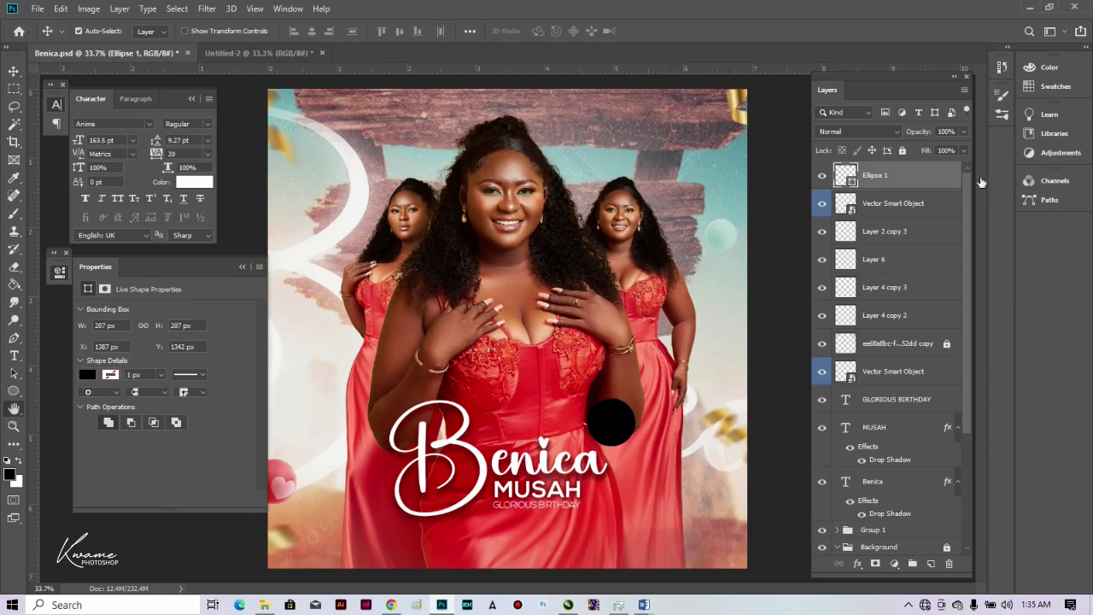
pyautogui.doubleClick(930, 182)
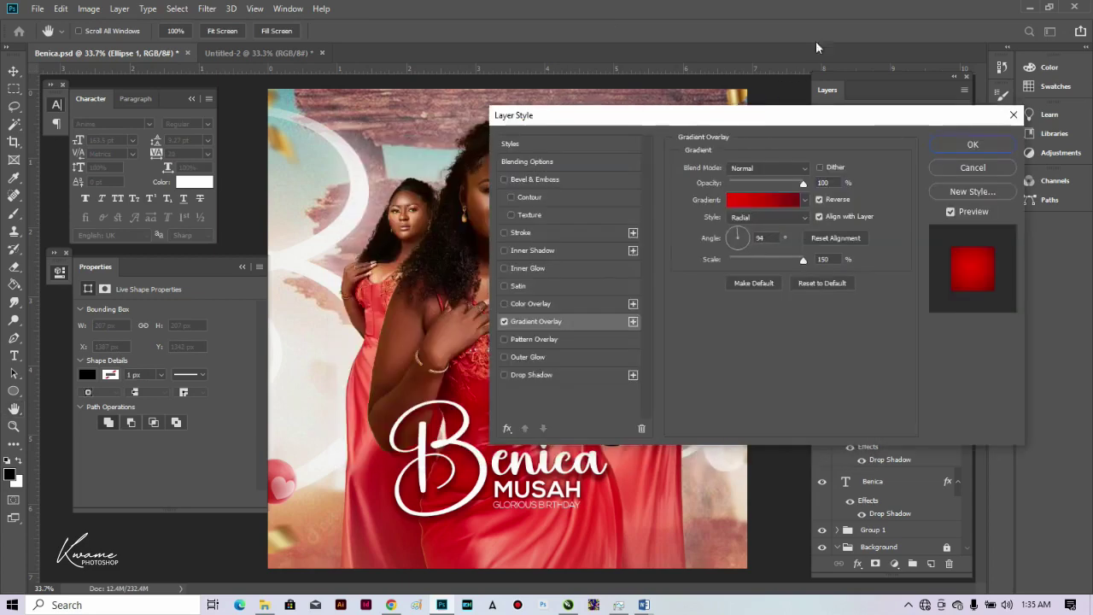
# - Give the circle a radial Gradient Overlay from dark red 450000 to bright red f20000
pyautogui.moveTo(692, 119); pyautogui.dragTo(831, 32)
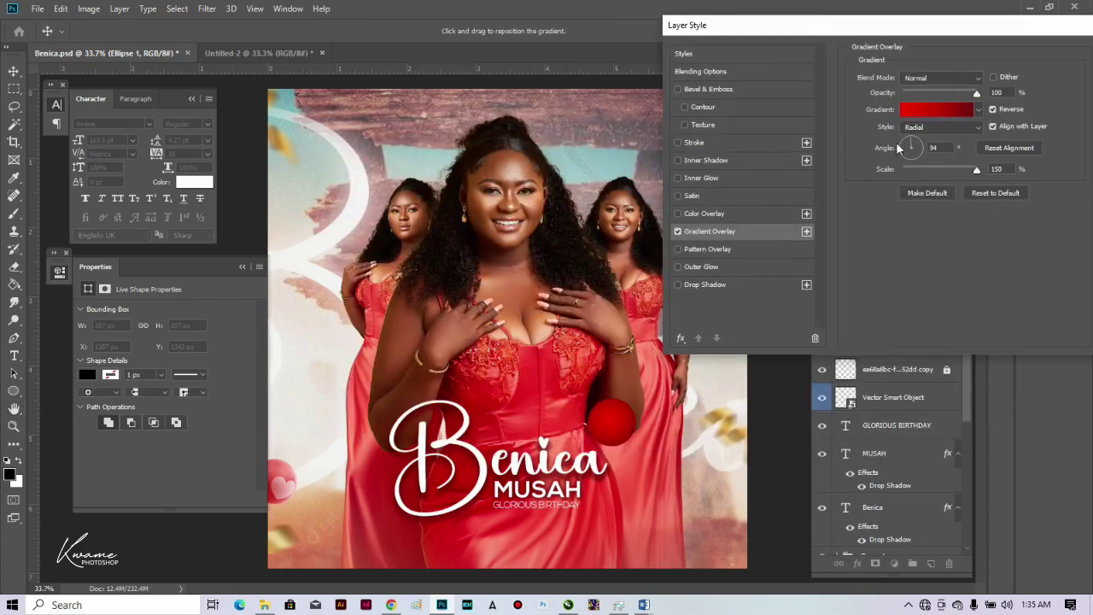
pyautogui.click(939, 110)
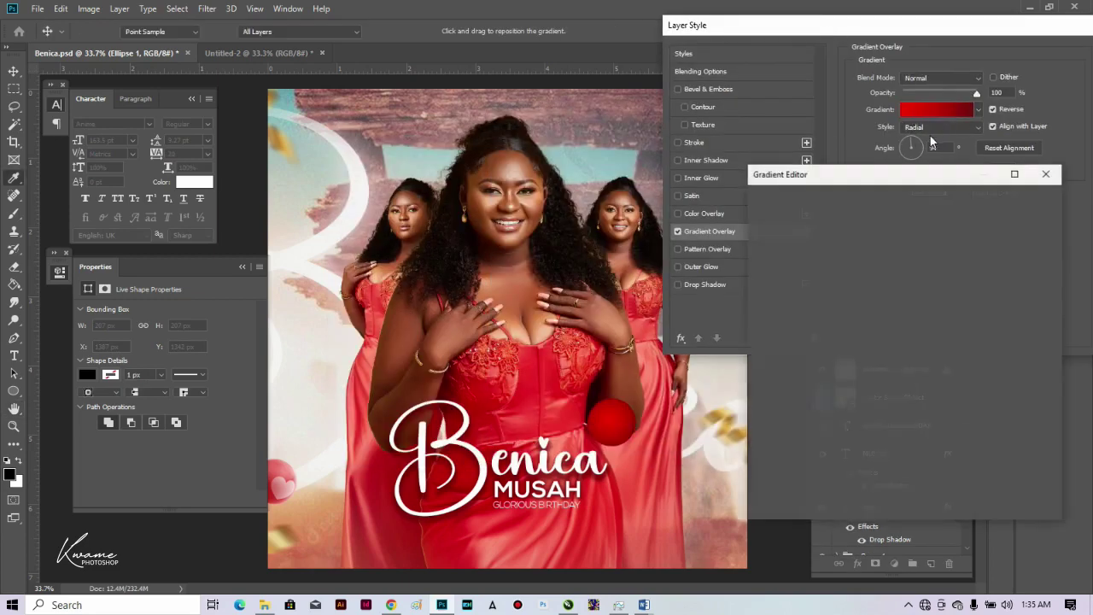
pyautogui.click(766, 427)
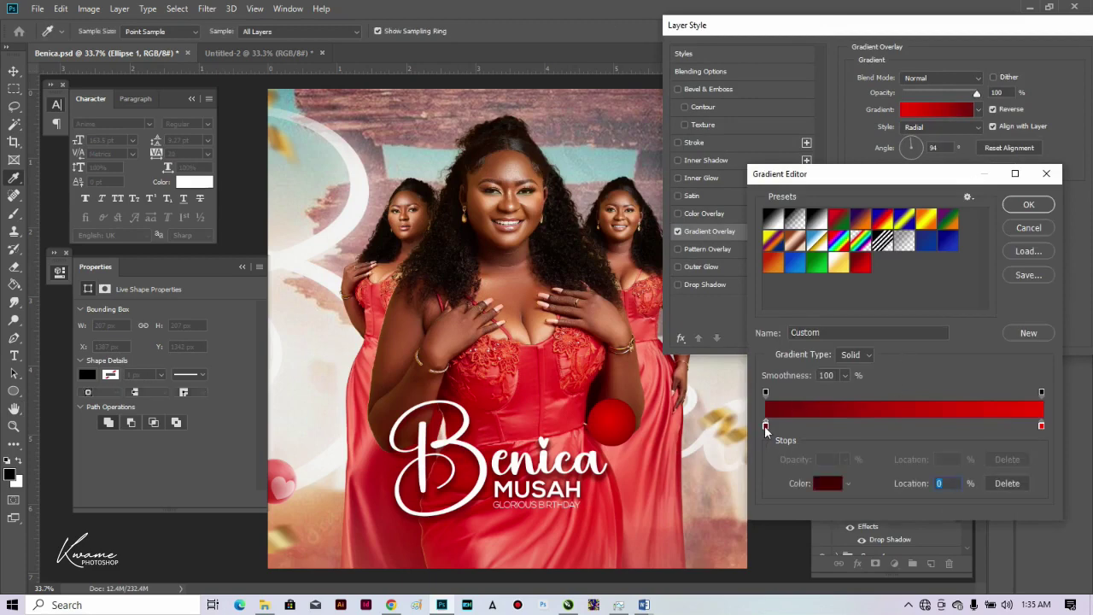
pyautogui.click(827, 484)
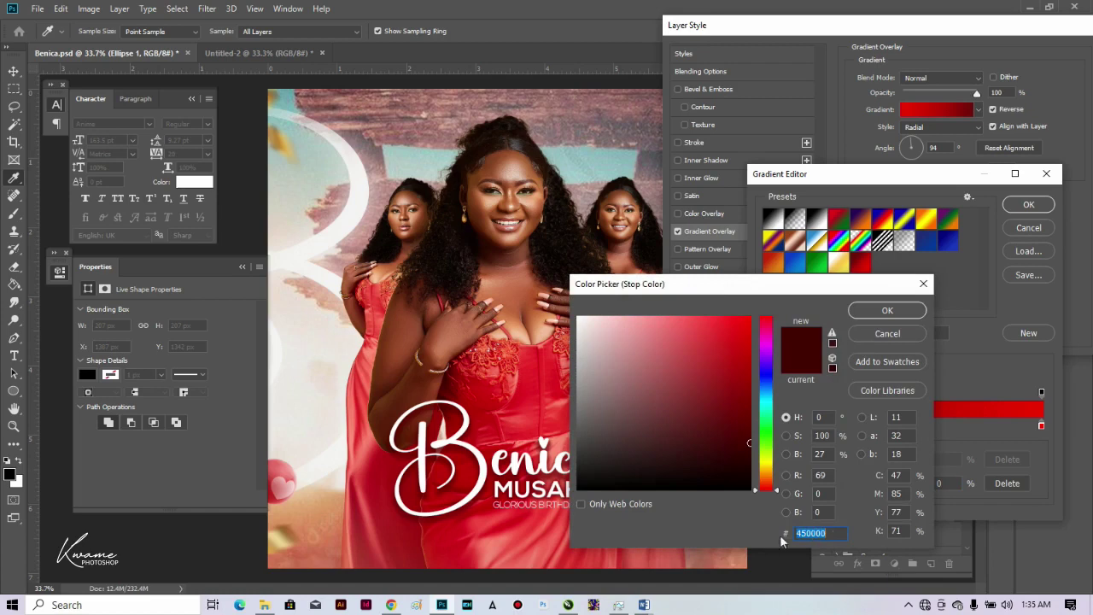
pyautogui.click(914, 311)
pyautogui.click(1042, 426)
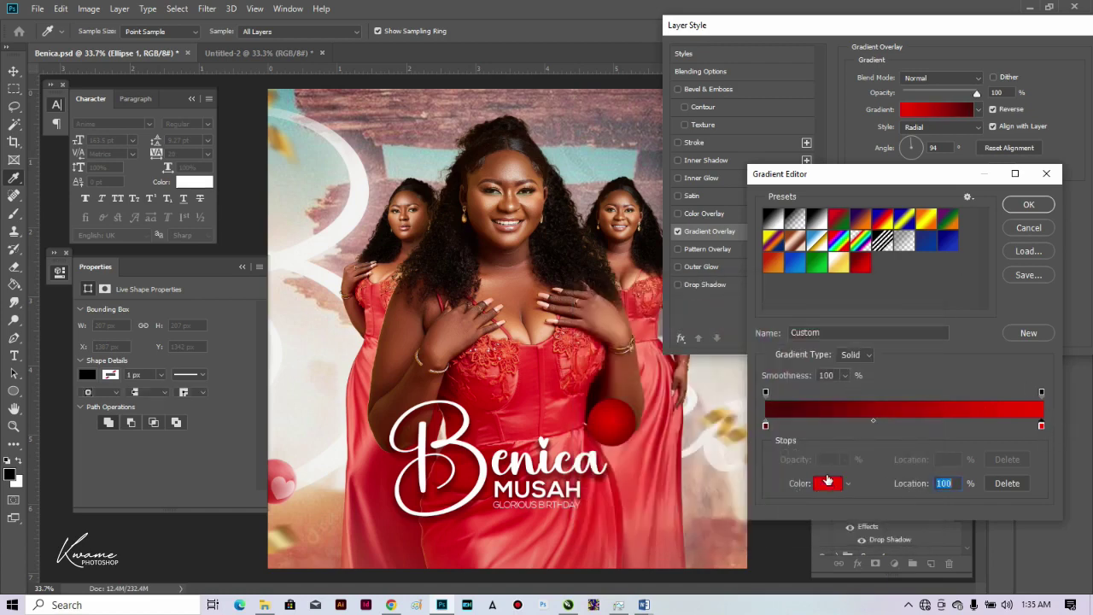
pyautogui.click(827, 483)
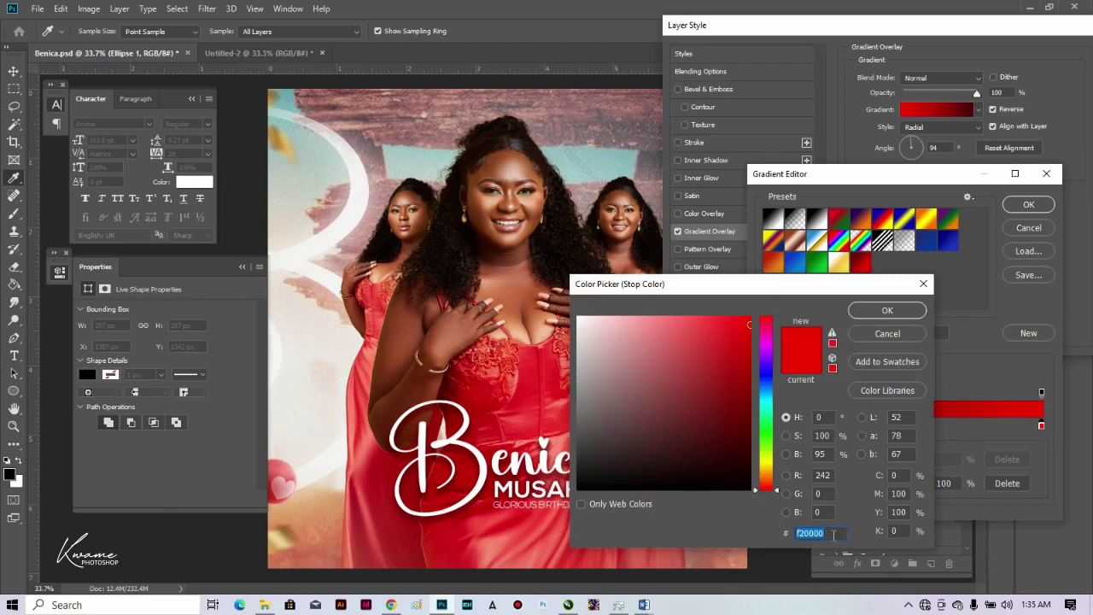
pyautogui.click(907, 310)
pyautogui.click(1024, 209)
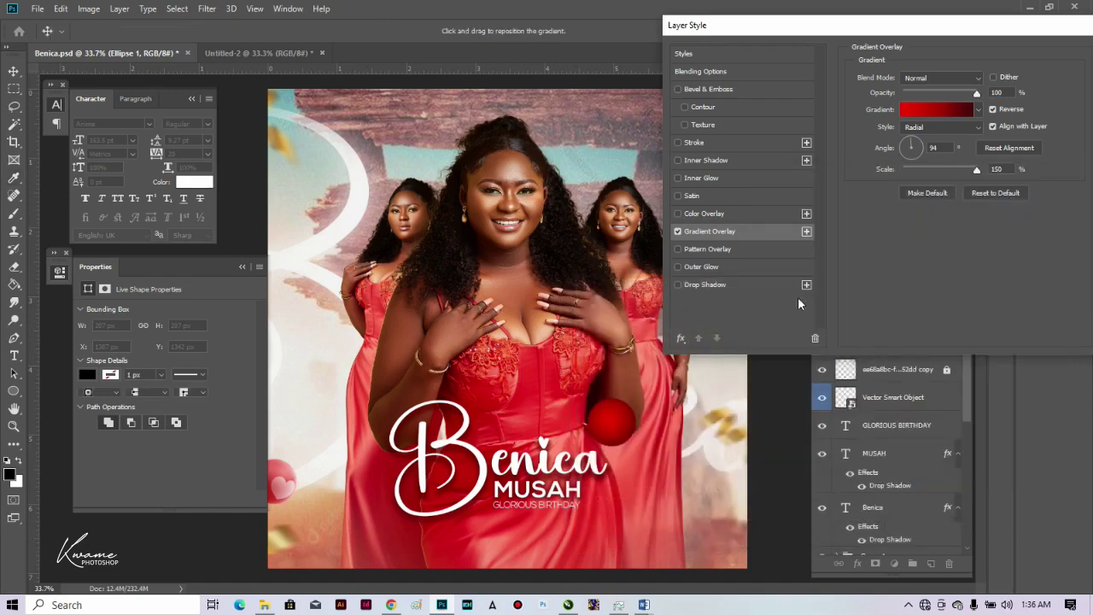
pyautogui.press('Return')
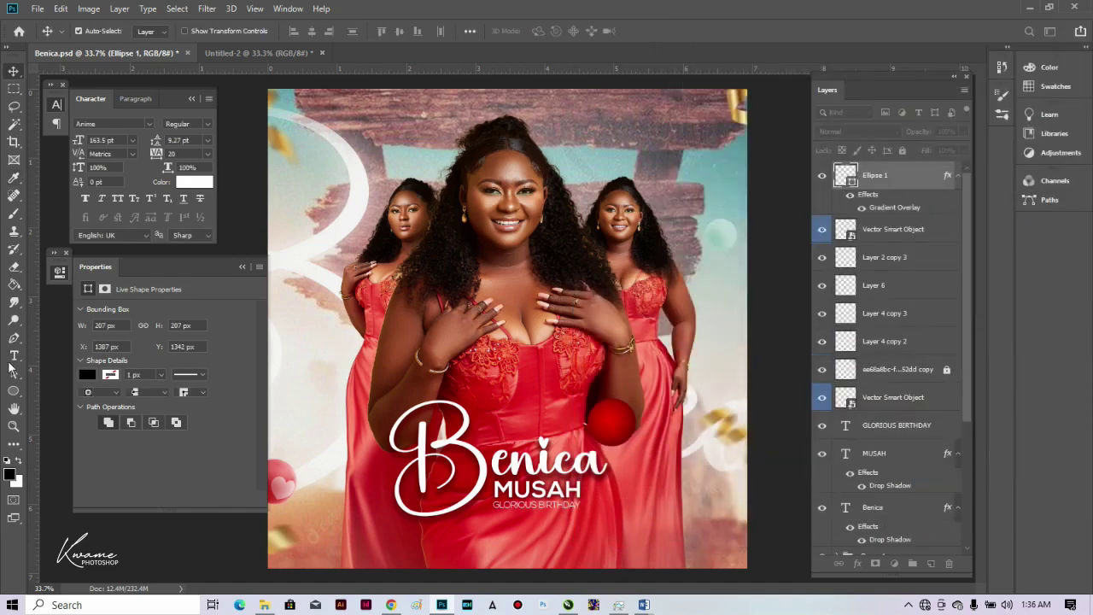
# - Hide the locked faded Benica script layer and reselect the Ellipse 1 layer
pyautogui.click(13, 355)
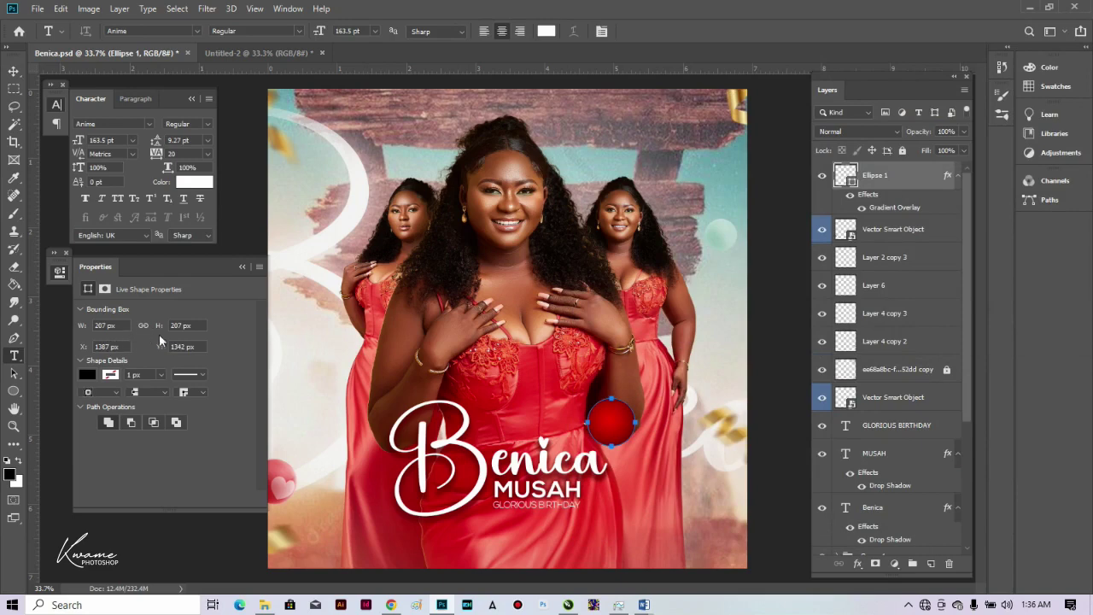
pyautogui.click(541, 333)
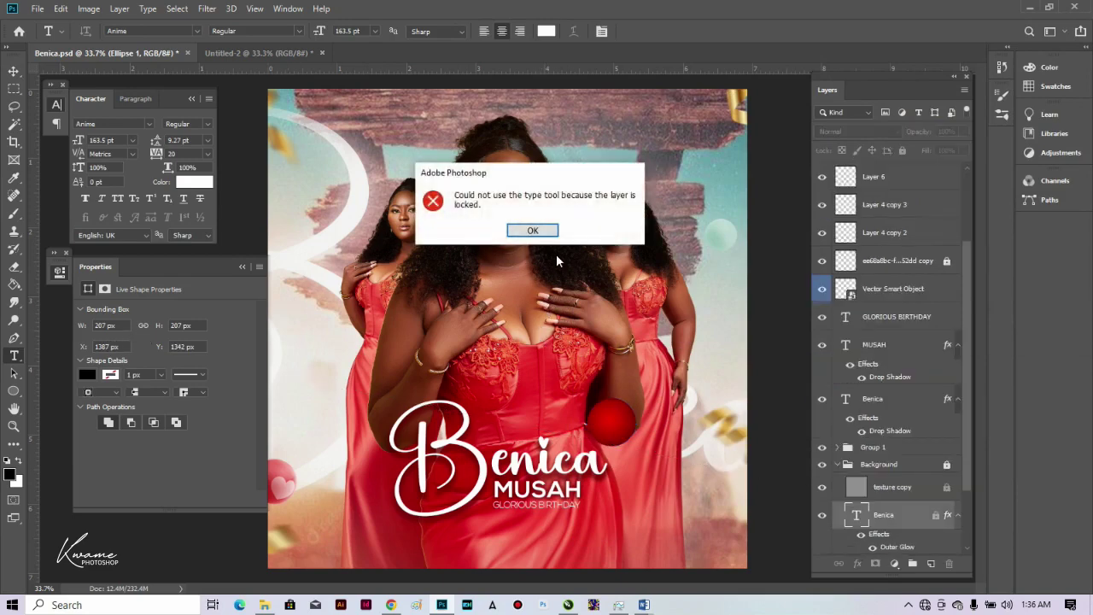
pyautogui.click(548, 228)
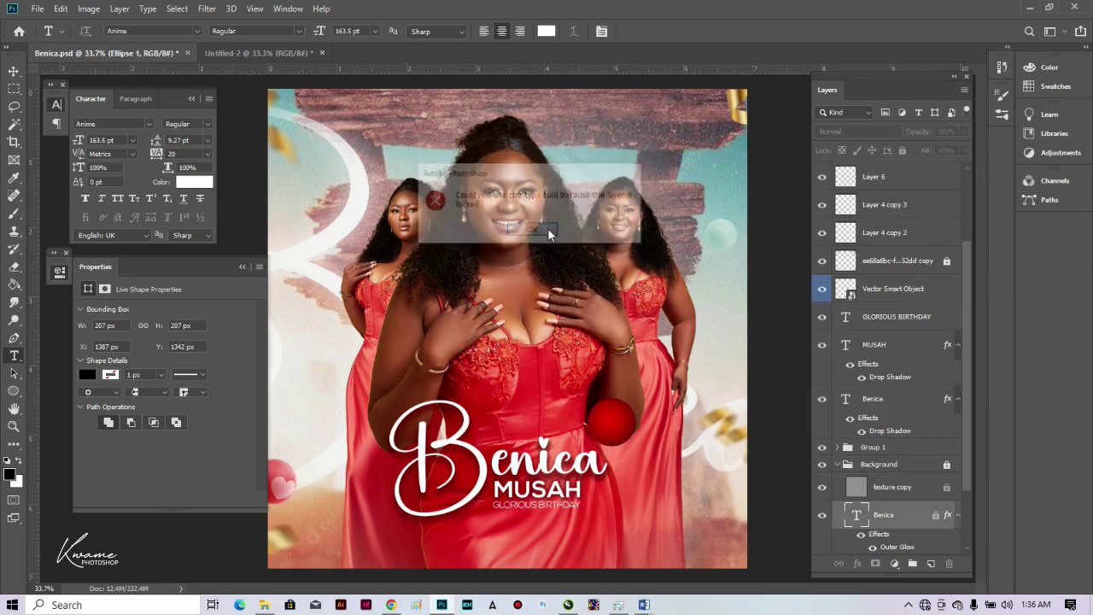
pyautogui.click(822, 519)
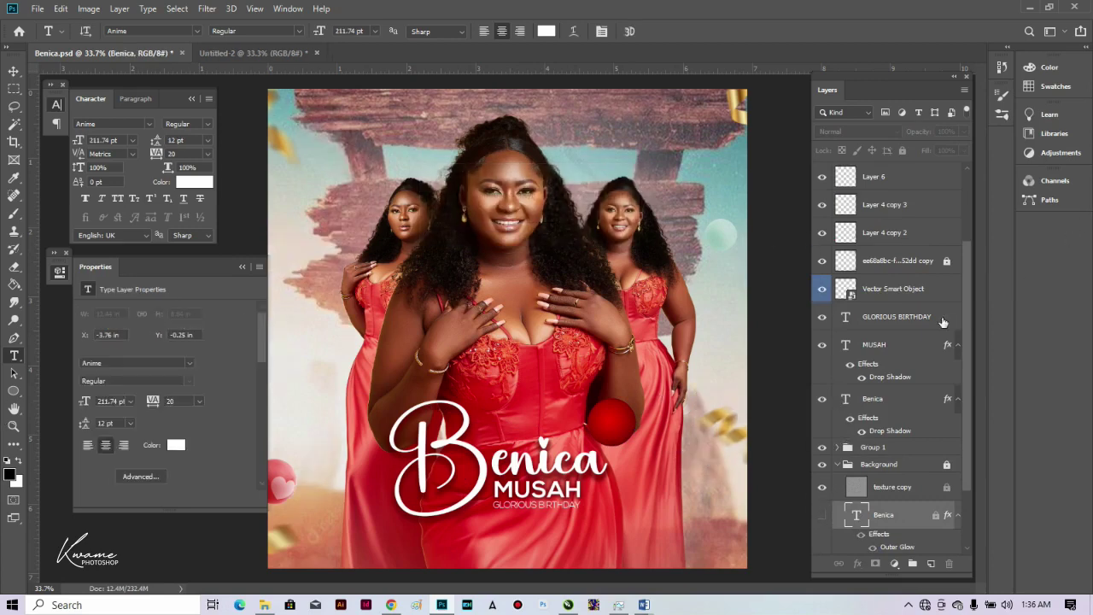
pyautogui.scroll(3, 941, 312)
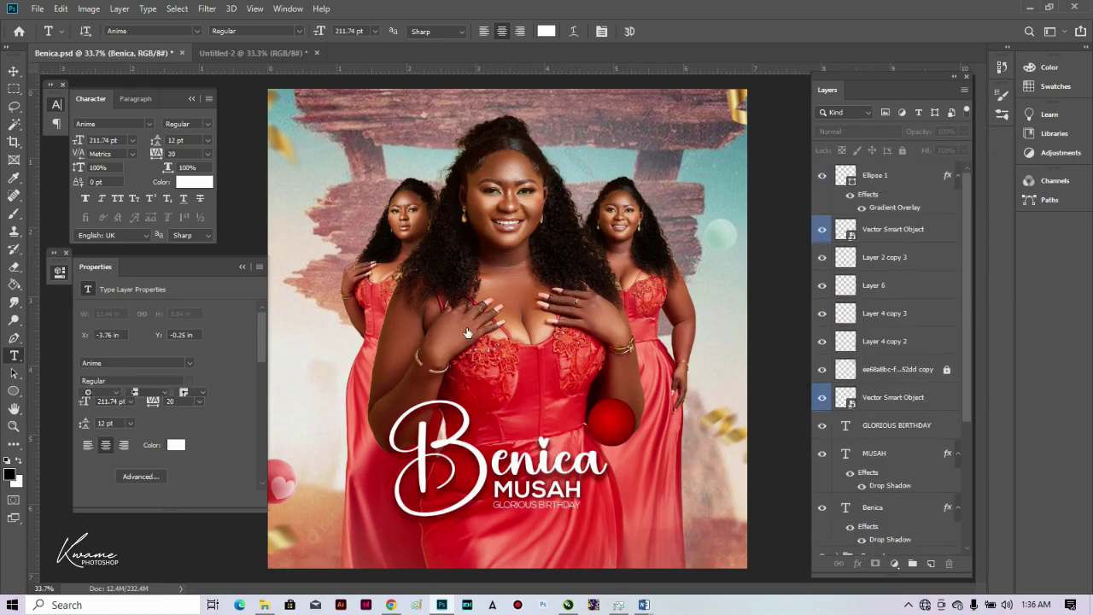
pyautogui.hotkey('alt', '.')
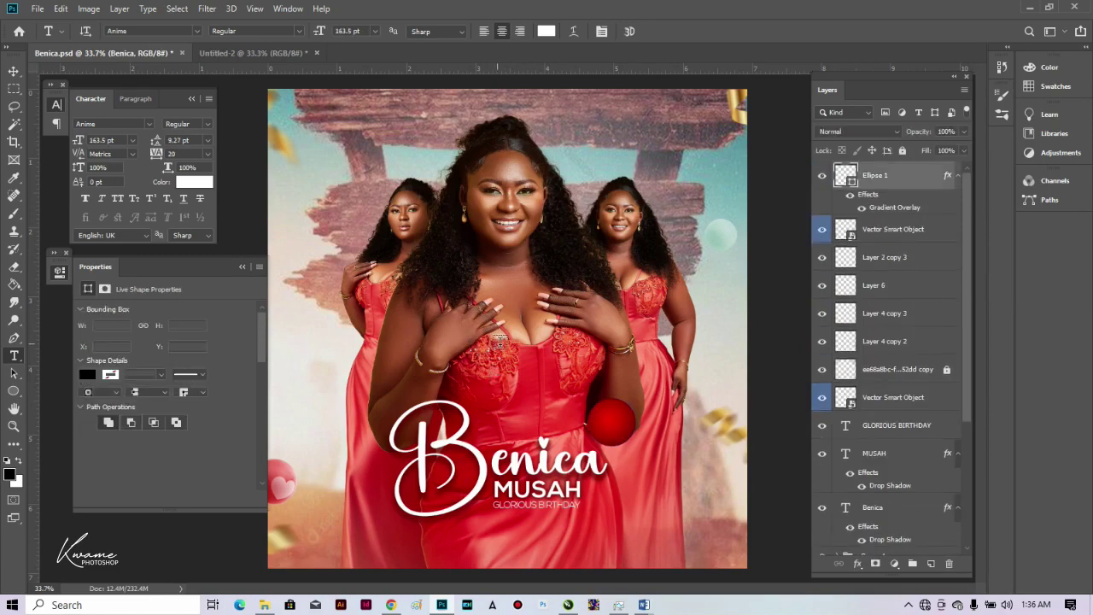
pyautogui.click(511, 344)
# - Type PLUS and ONE on two lines in Akira Expanded Super Bold
pyautogui.moveTo(333, 30); pyautogui.dragTo(225, 36)
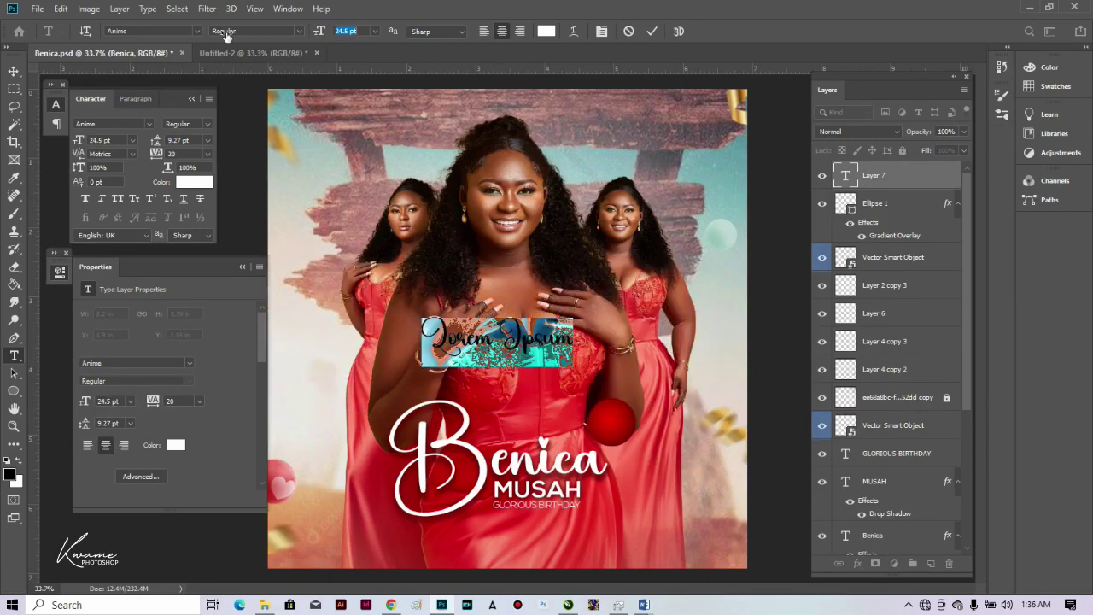
pyautogui.click(143, 30)
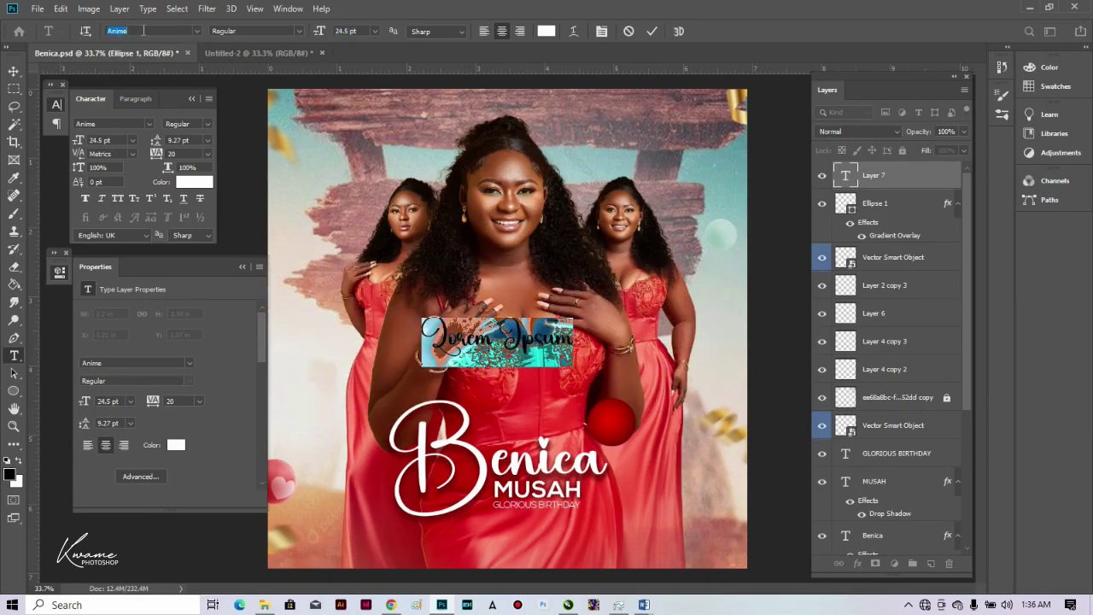
pyautogui.write('ak')
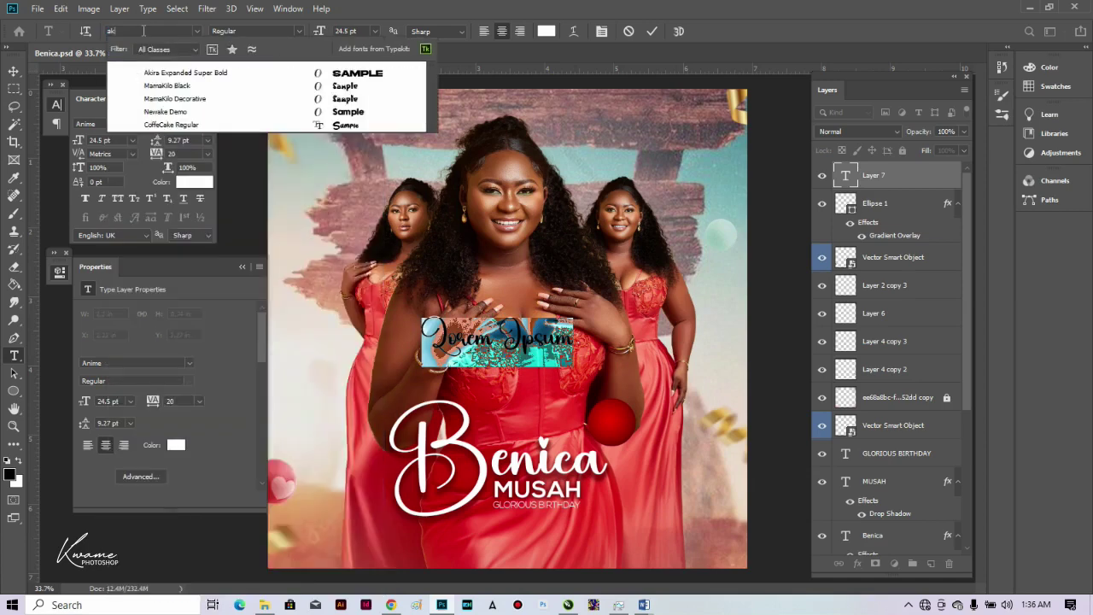
pyautogui.click(245, 75)
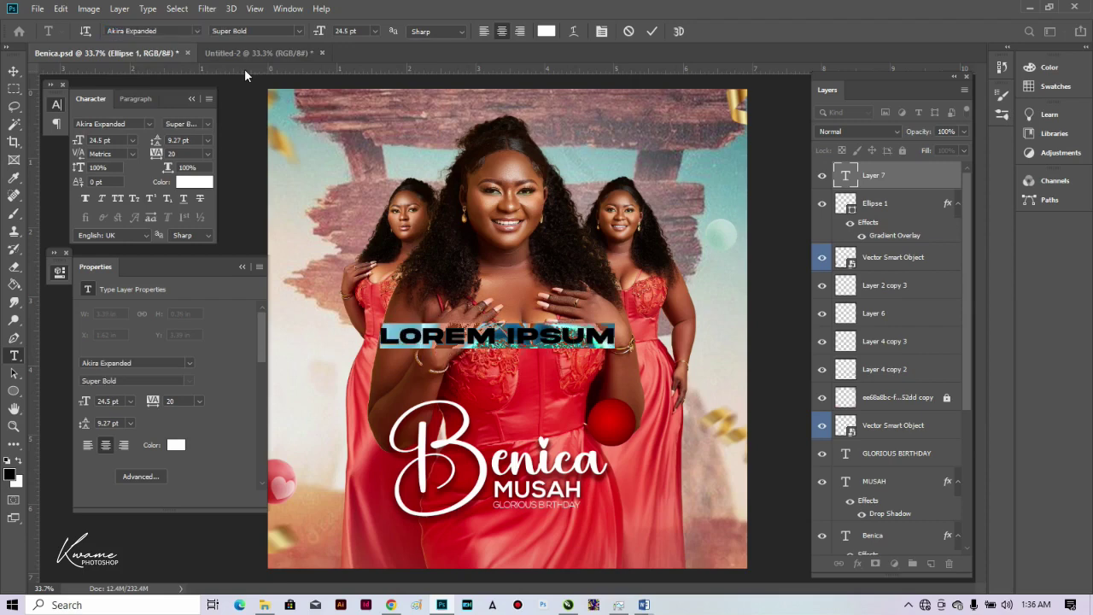
pyautogui.hotkey('ctrl', 'h')
pyautogui.write('PLUS')
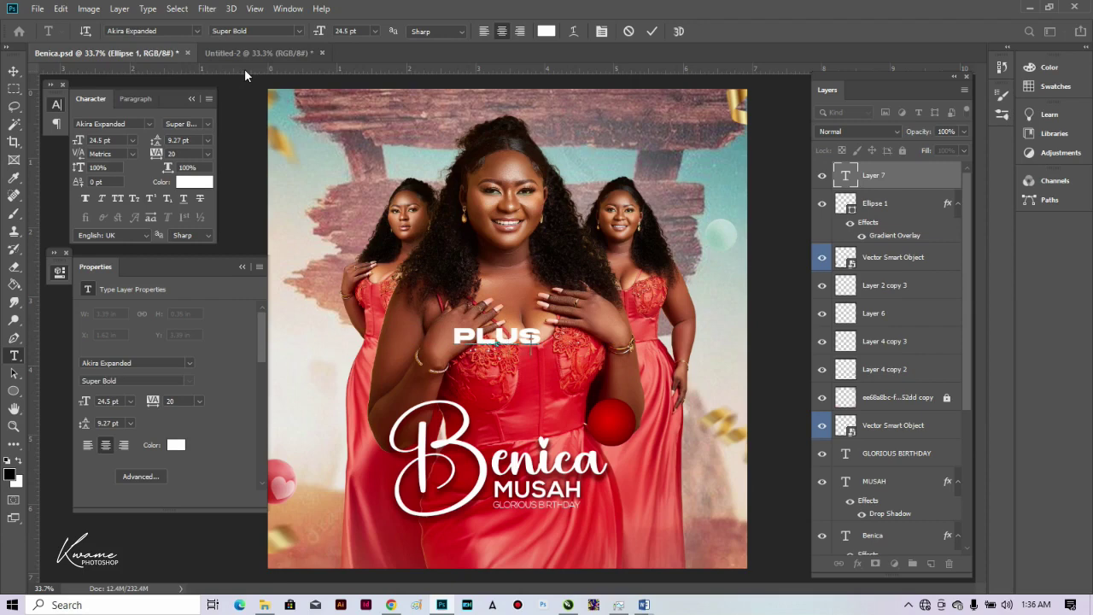
pyautogui.press('Return')
pyautogui.write('ONE')
# - Set the PLUS ONE text's leading to 9 pt
pyautogui.hotkey('ctrl', 'a')
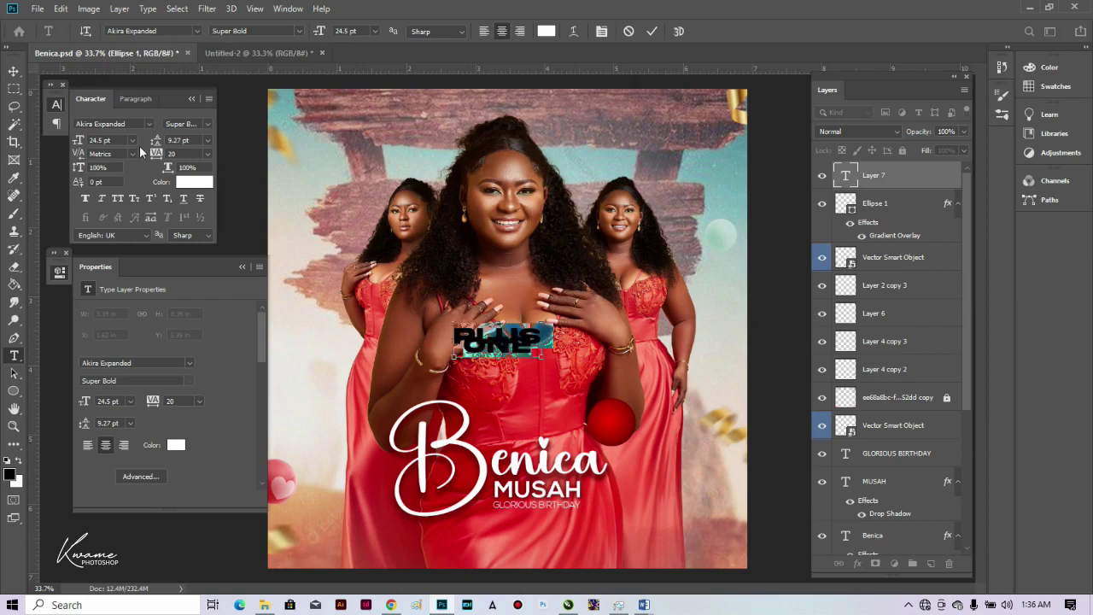
pyautogui.moveTo(156, 139); pyautogui.dragTo(155, 140)
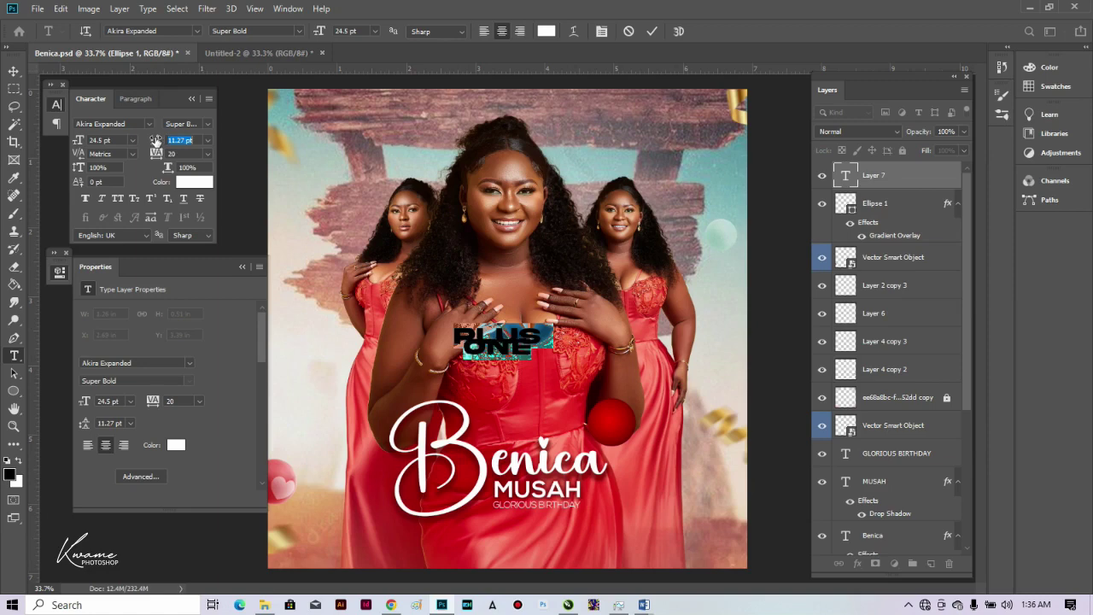
pyautogui.click(154, 139)
pyautogui.click(181, 139)
pyautogui.write('9')
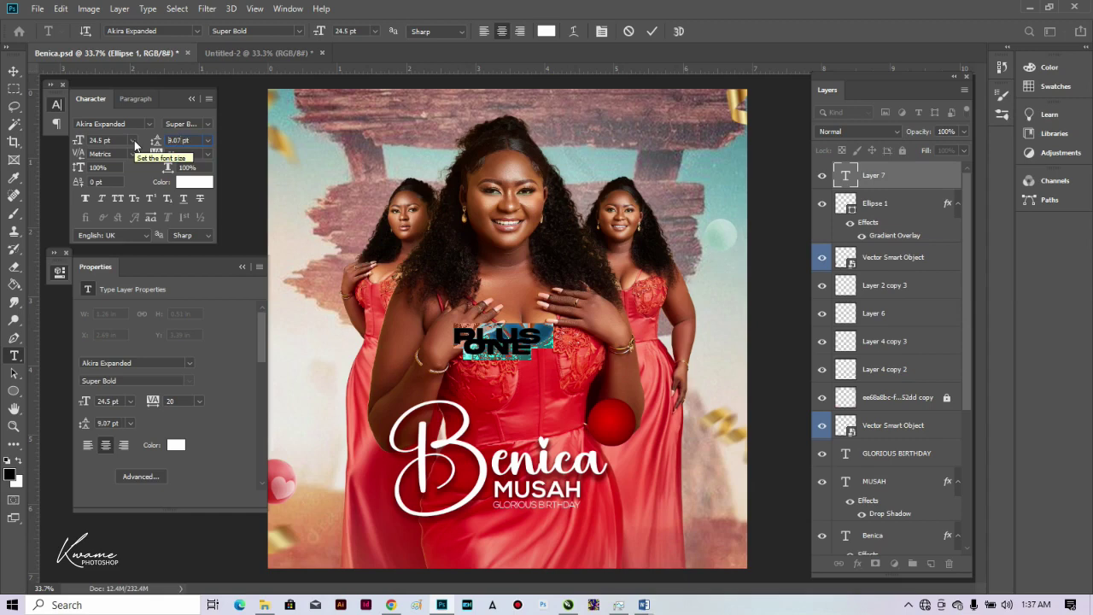
pyautogui.scroll(3, 509, 352)
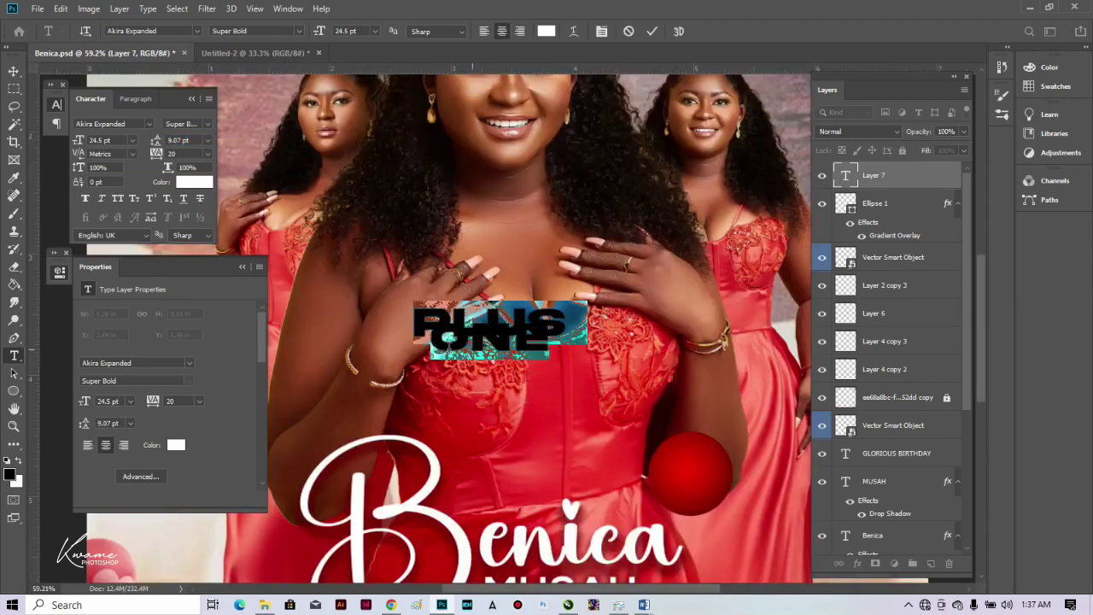
# - Shrink the font size of the words ONE and PLUS separately
pyautogui.moveTo(449, 347); pyautogui.dragTo(563, 332)
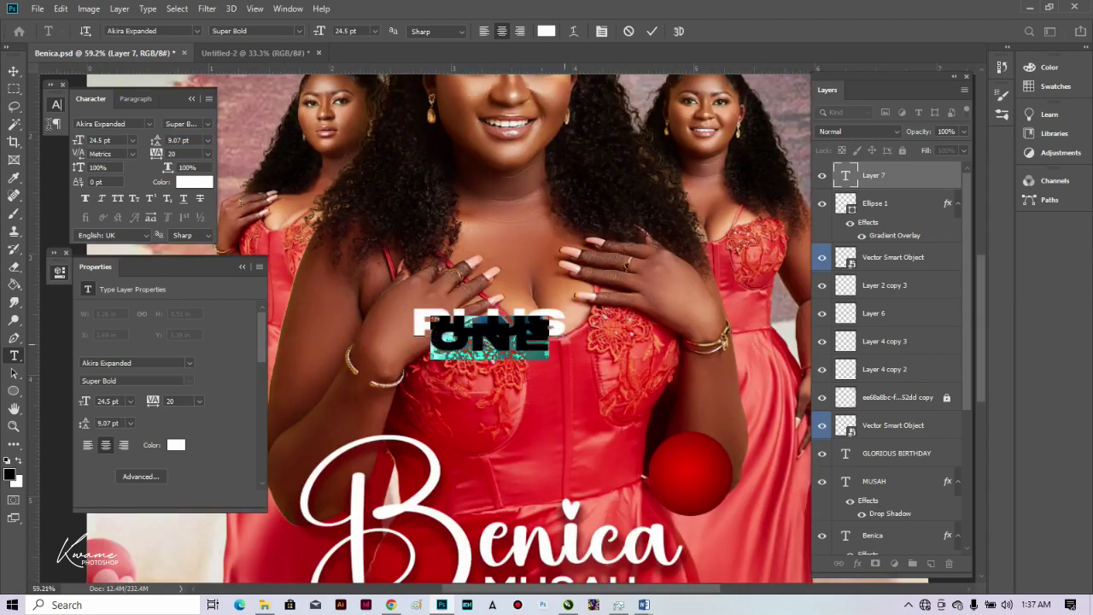
pyautogui.moveTo(80, 141); pyautogui.dragTo(78, 143)
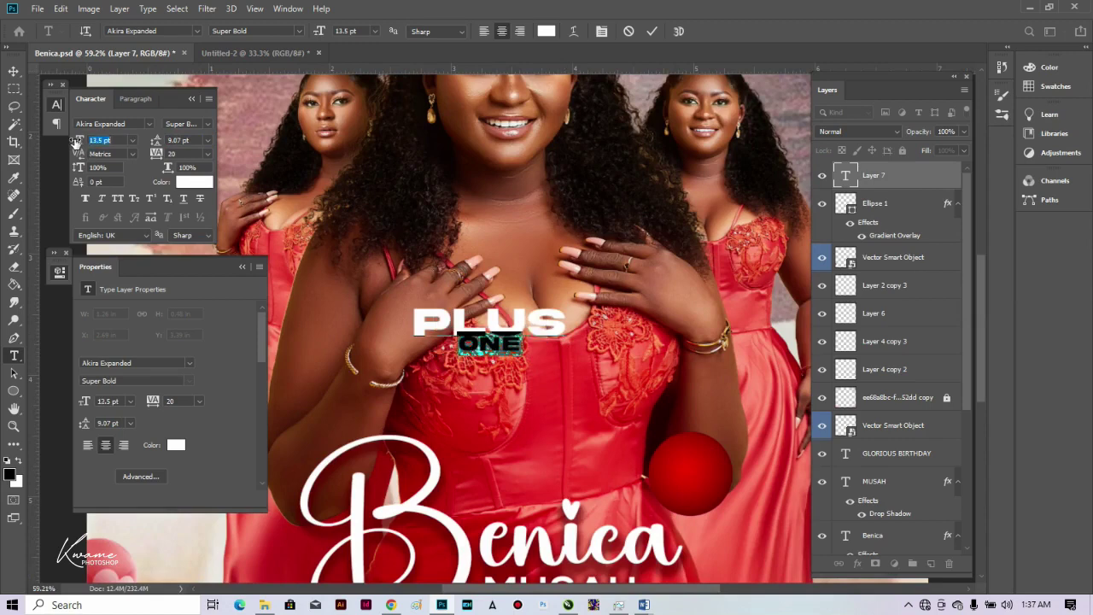
pyautogui.moveTo(411, 321); pyautogui.dragTo(621, 318)
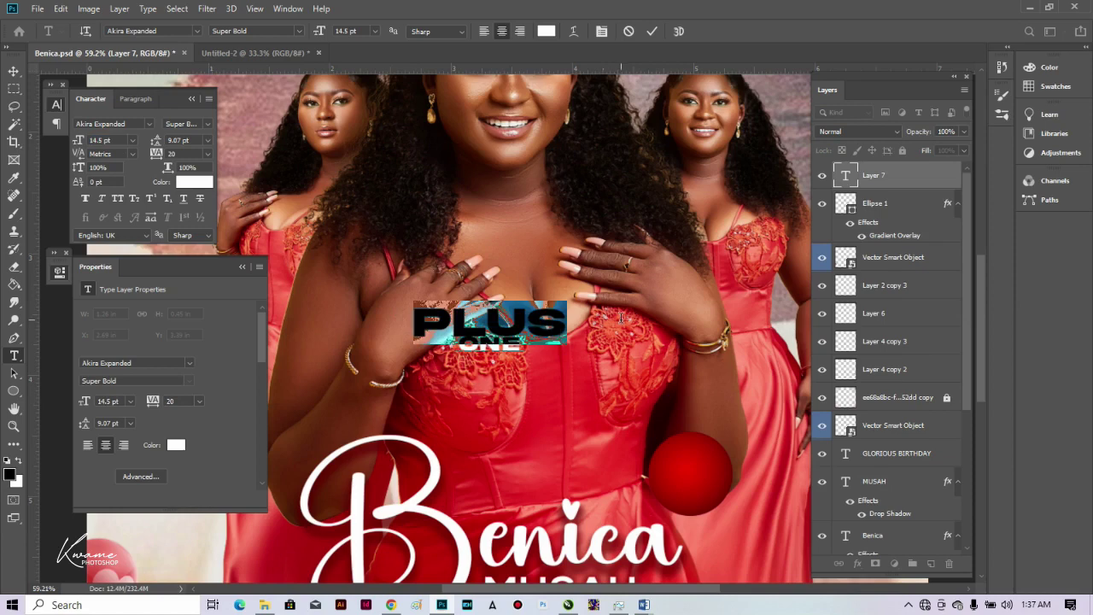
pyautogui.moveTo(79, 142); pyautogui.dragTo(75, 147)
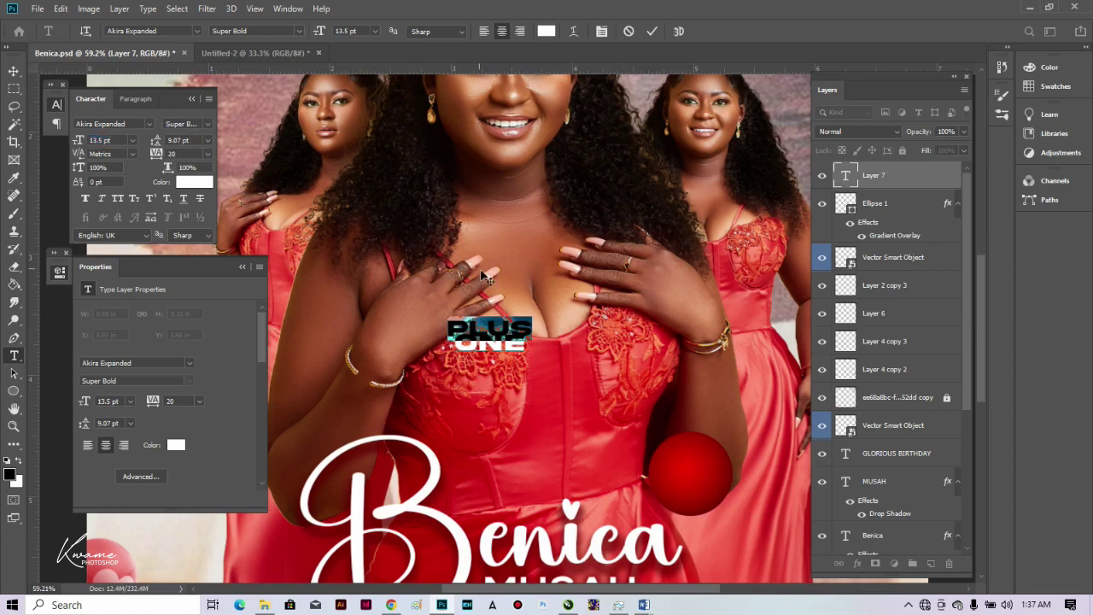
# - Loosen the leading between PLUS and ONE to 10.07 pt and commit the text
pyautogui.click(479, 337)
pyautogui.hotkey('ctrl', 'a')
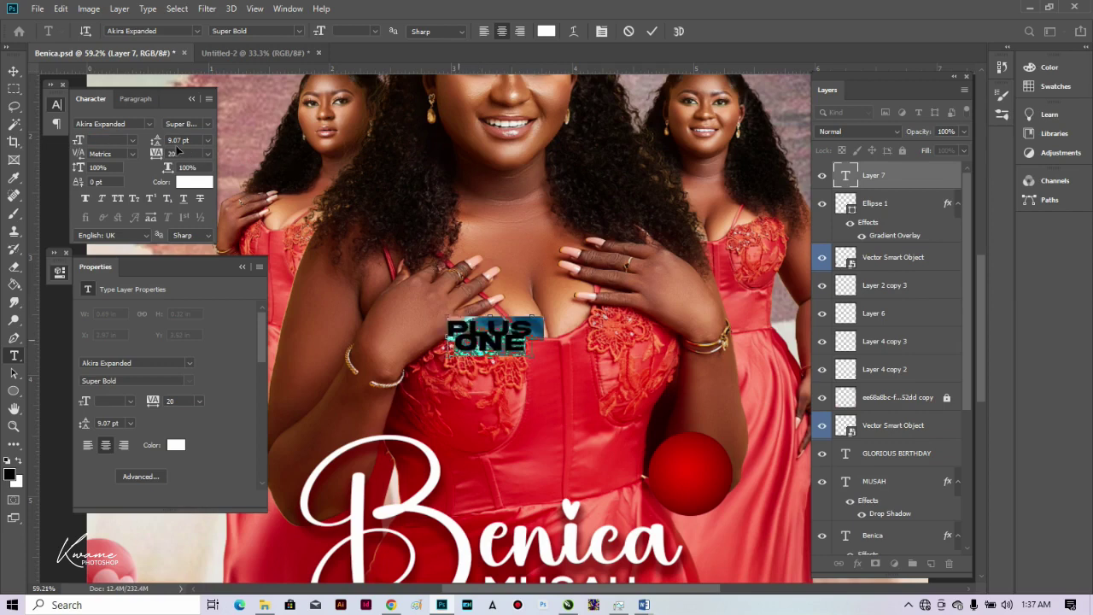
pyautogui.moveTo(162, 145); pyautogui.dragTo(156, 146)
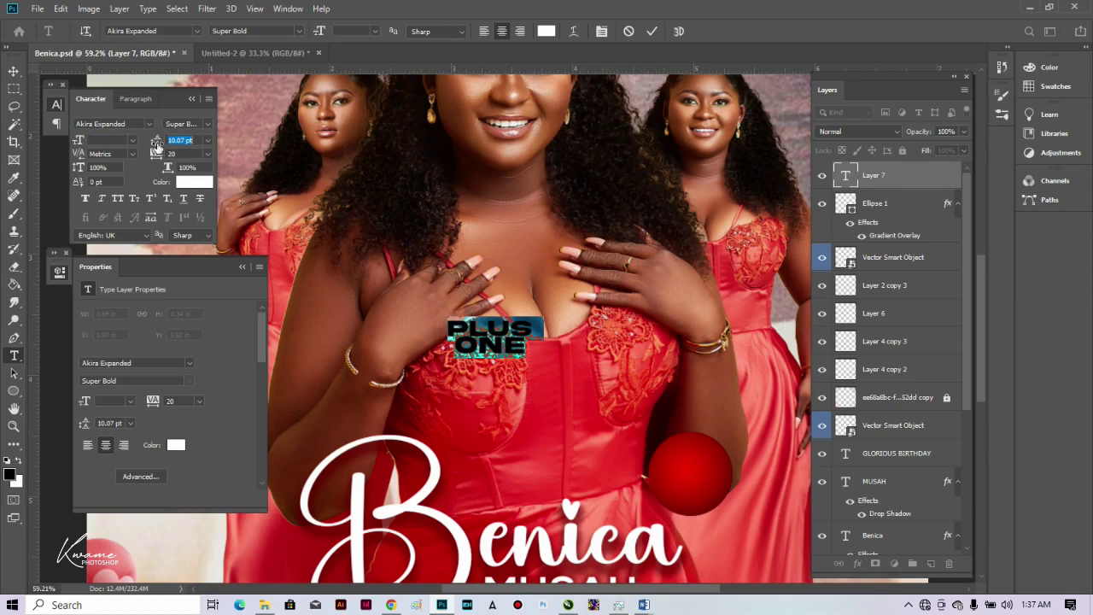
pyautogui.click(14, 70)
# - Move PLUS ONE onto the red ball, scaled to about 86% and centred
pyautogui.moveTo(498, 343); pyautogui.dragTo(703, 471)
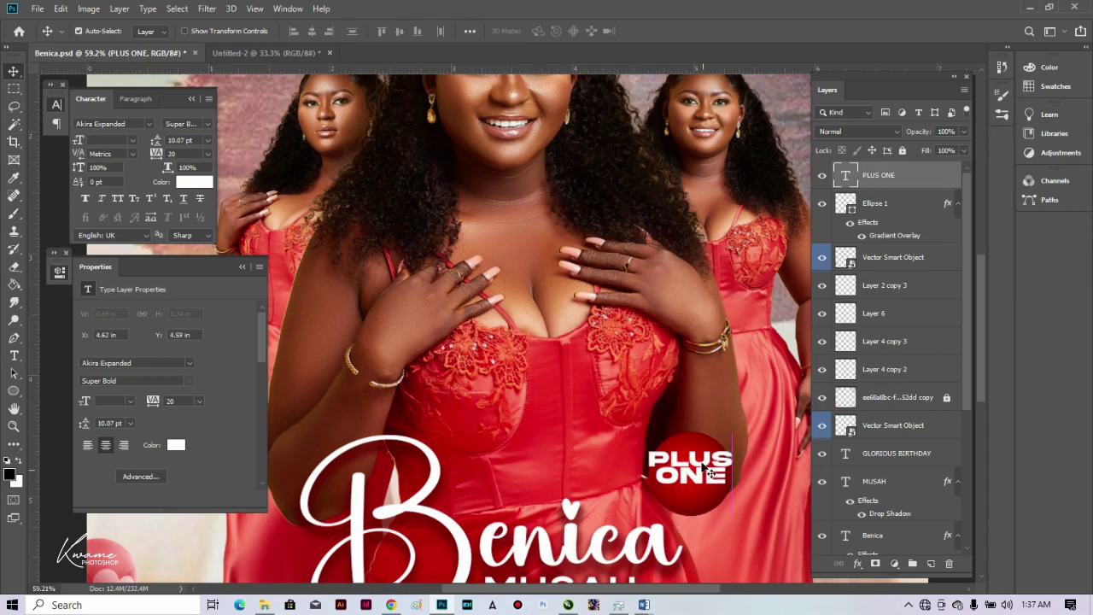
pyautogui.hotkey('ctrl', 't')
pyautogui.moveTo(651, 485); pyautogui.dragTo(660, 481)
pyautogui.press('Return')
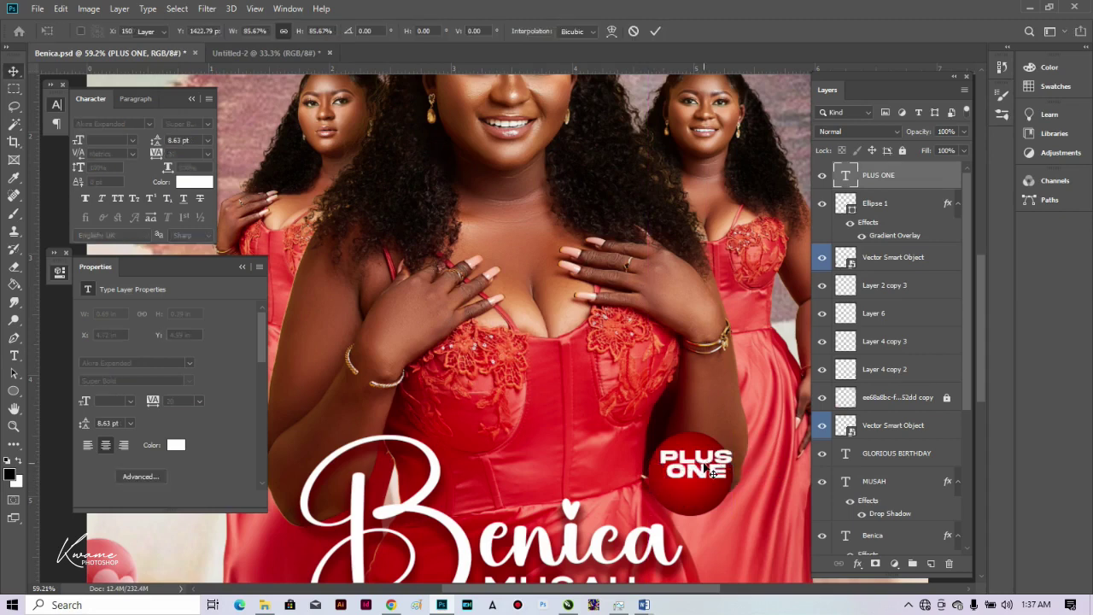
pyautogui.moveTo(704, 465); pyautogui.dragTo(699, 468)
pyautogui.press('Return')
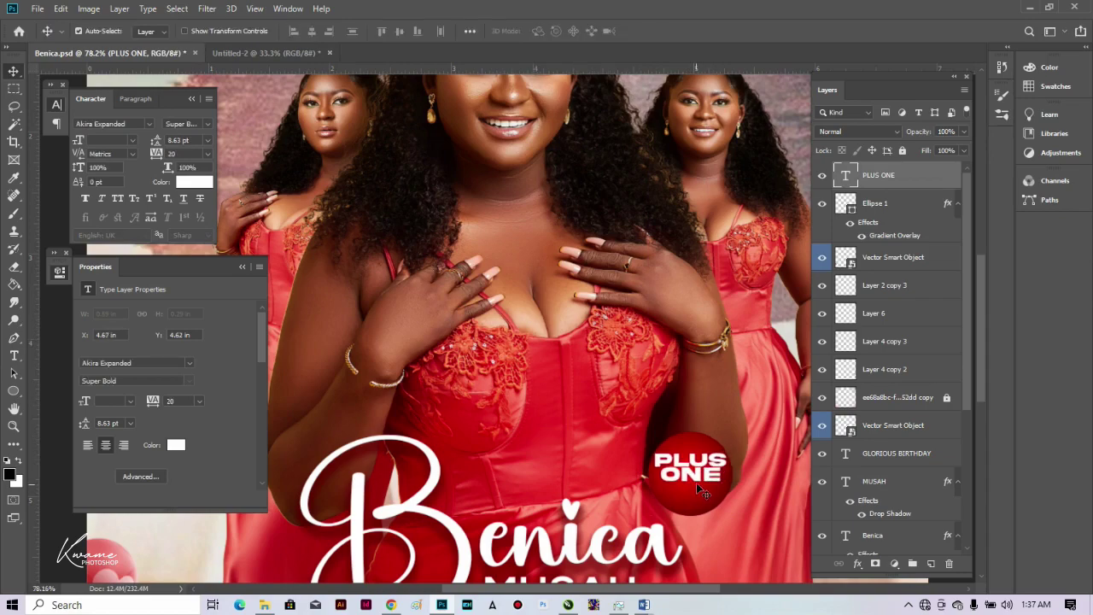
pyautogui.scroll(3, 696, 483)
pyautogui.scroll(2, 712, 470)
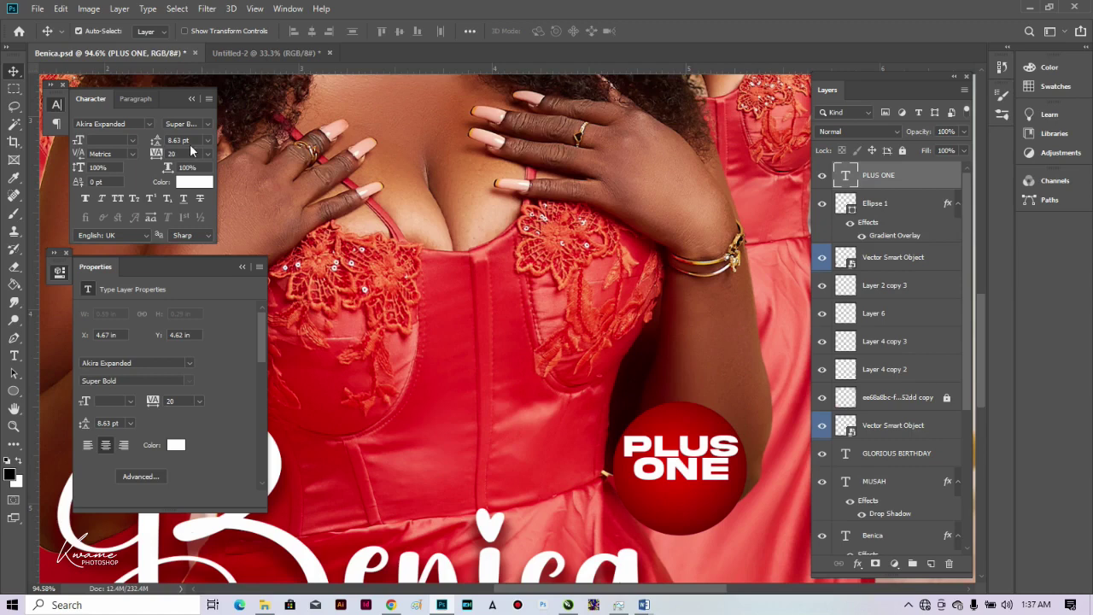
# - Set the PLUS ONE leading, trying 8 and 6 pt before settling on 10 pt
pyautogui.click(196, 139)
pyautogui.write('8')
pyautogui.press('Return')
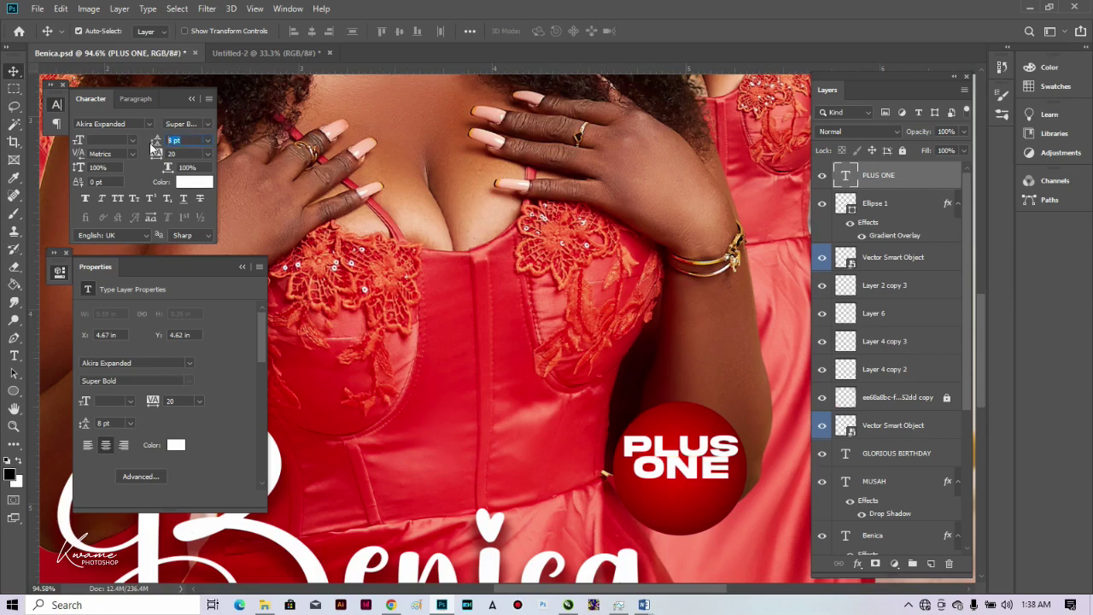
pyautogui.write('6')
pyautogui.press('Return')
pyautogui.scroll(-1, 369, 357)
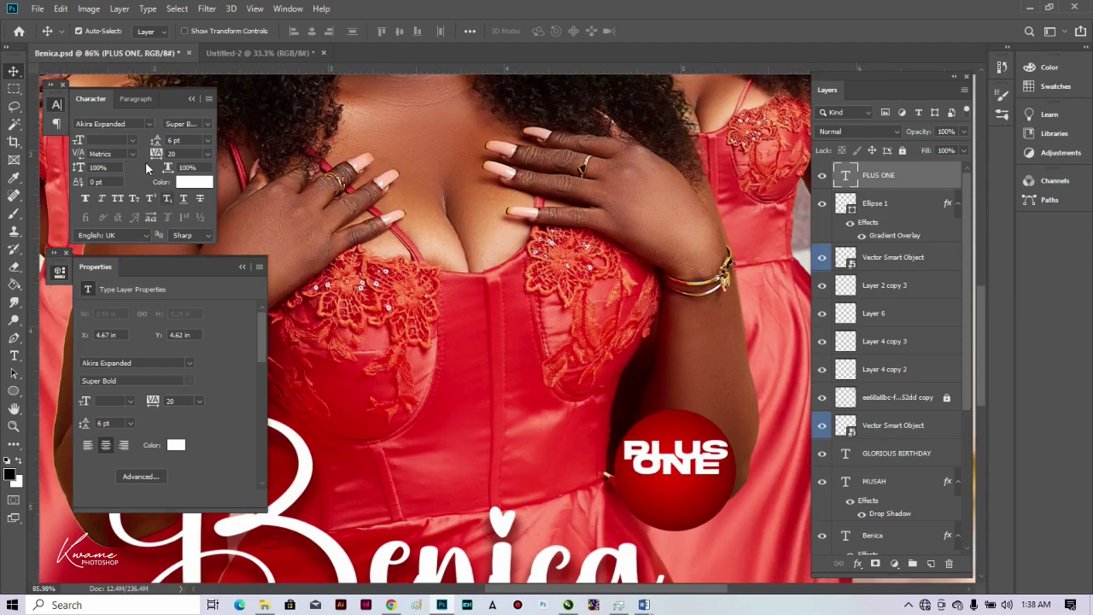
pyautogui.moveTo(154, 140); pyautogui.dragTo(157, 141)
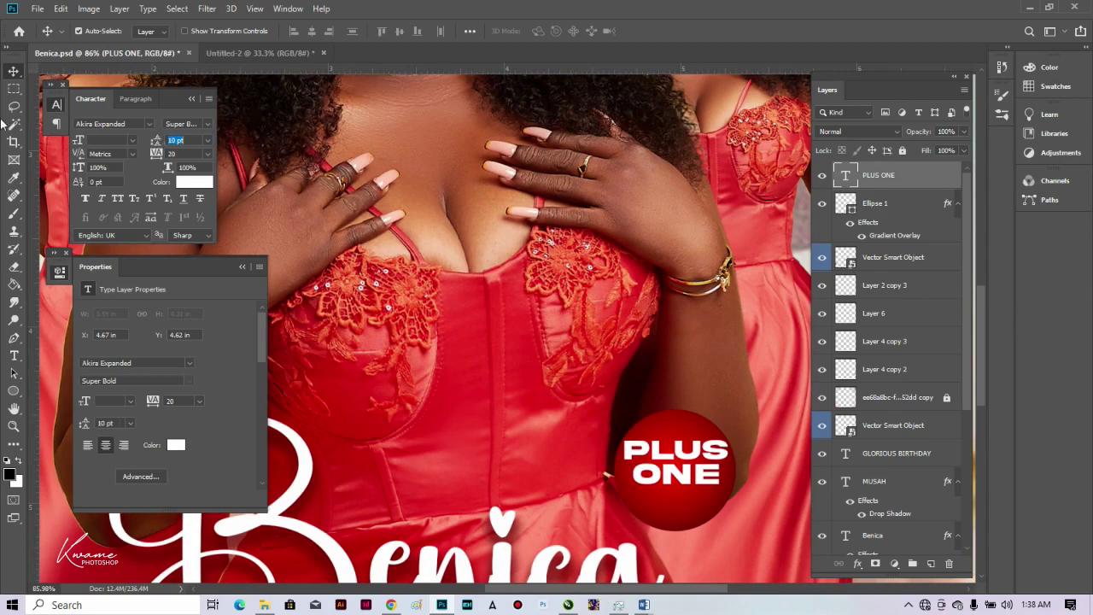
# - Nudge PLUS ONE down slightly and scale it down a little inside the red circle
pyautogui.press('Down')
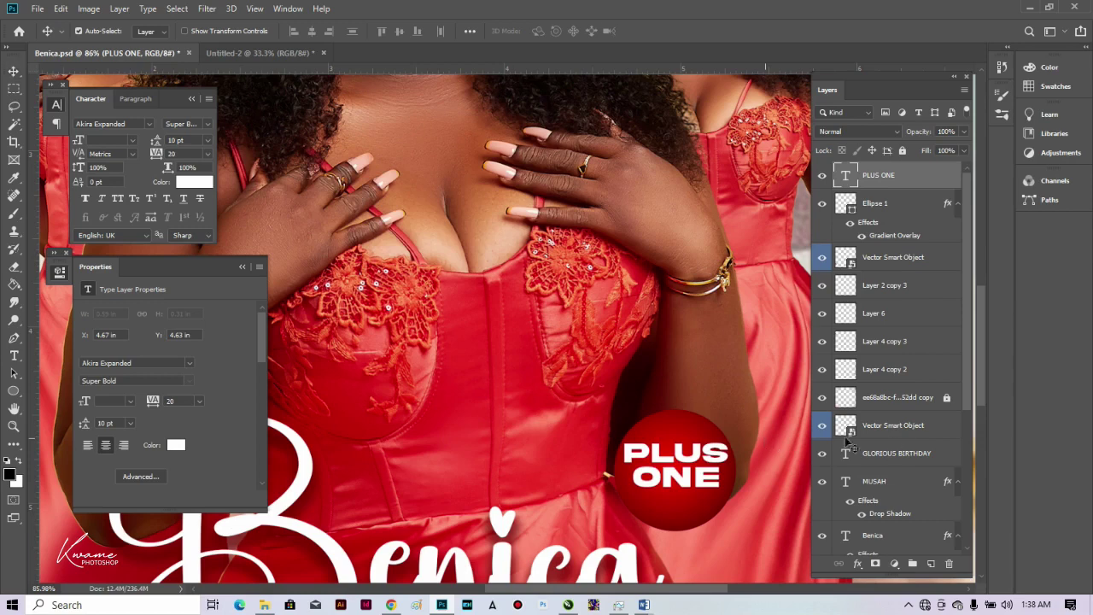
pyautogui.hotkey('ctrl', 't')
pyautogui.moveTo(731, 440); pyautogui.dragTo(724, 445)
pyautogui.doubleClick(679, 461)
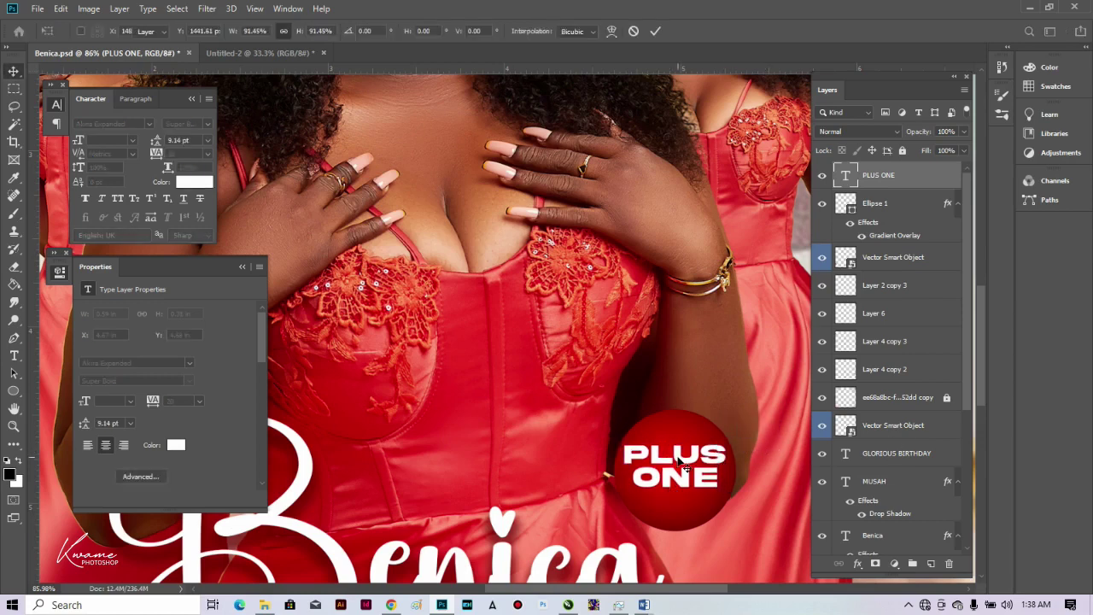
pyautogui.click(14, 356)
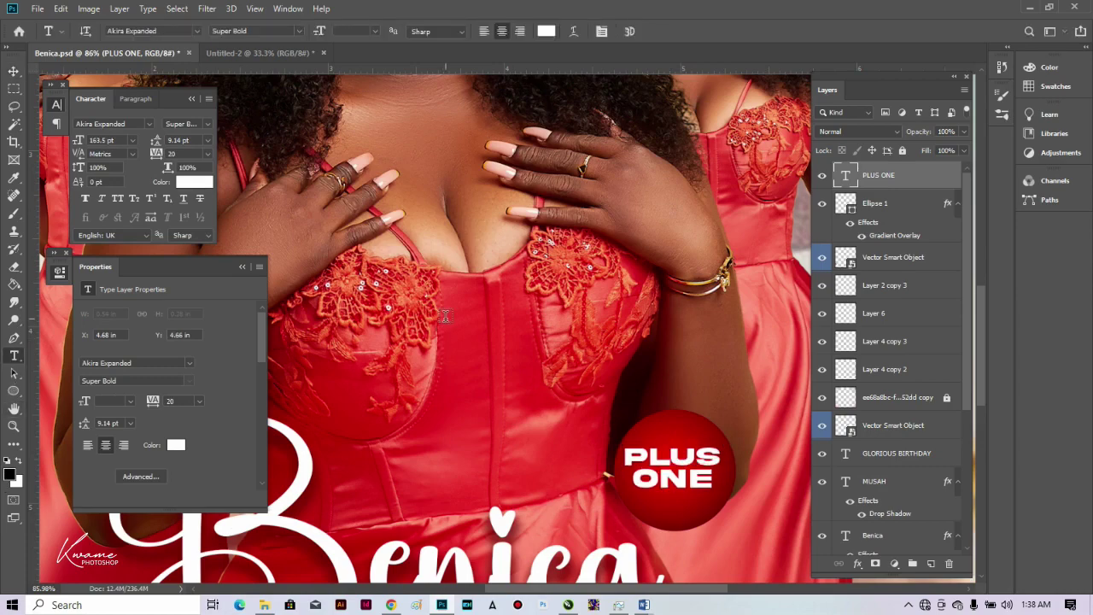
# - Add a new text layer reading 'Today' over the dress and set it in Nexa Bold
pyautogui.click(445, 316)
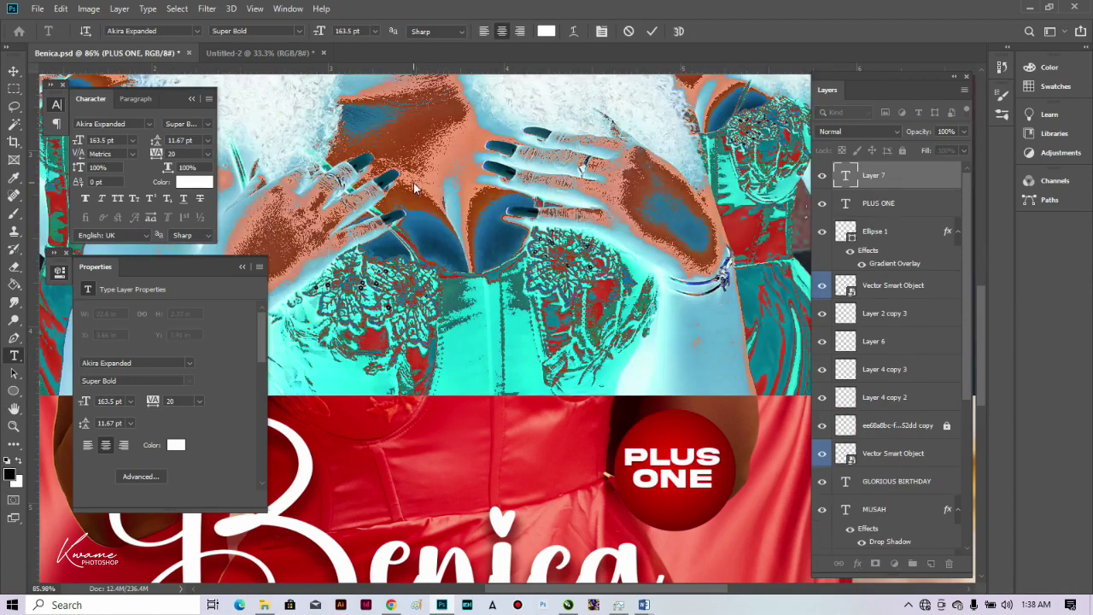
pyautogui.write('A')
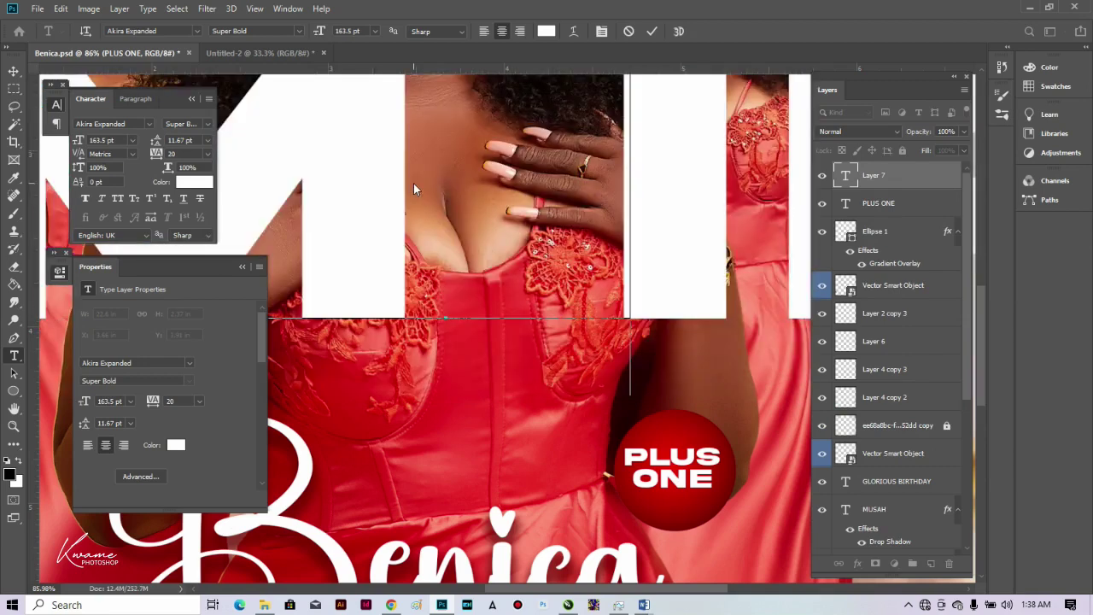
pyautogui.hotkey('ctrl', 'v')
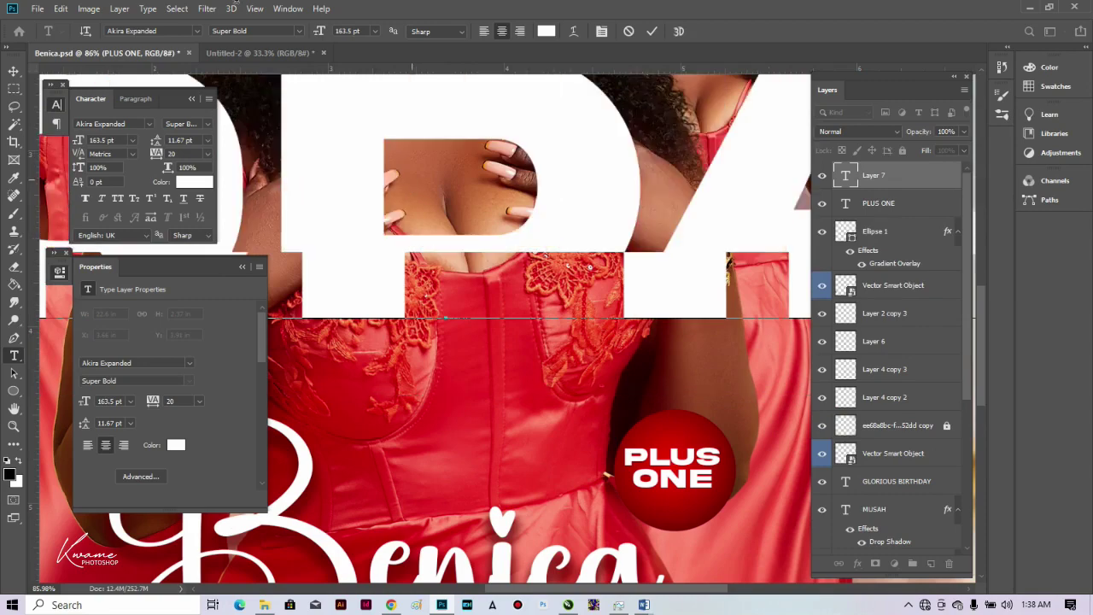
pyautogui.hotkey('ctrl', 'a')
pyautogui.click(169, 32)
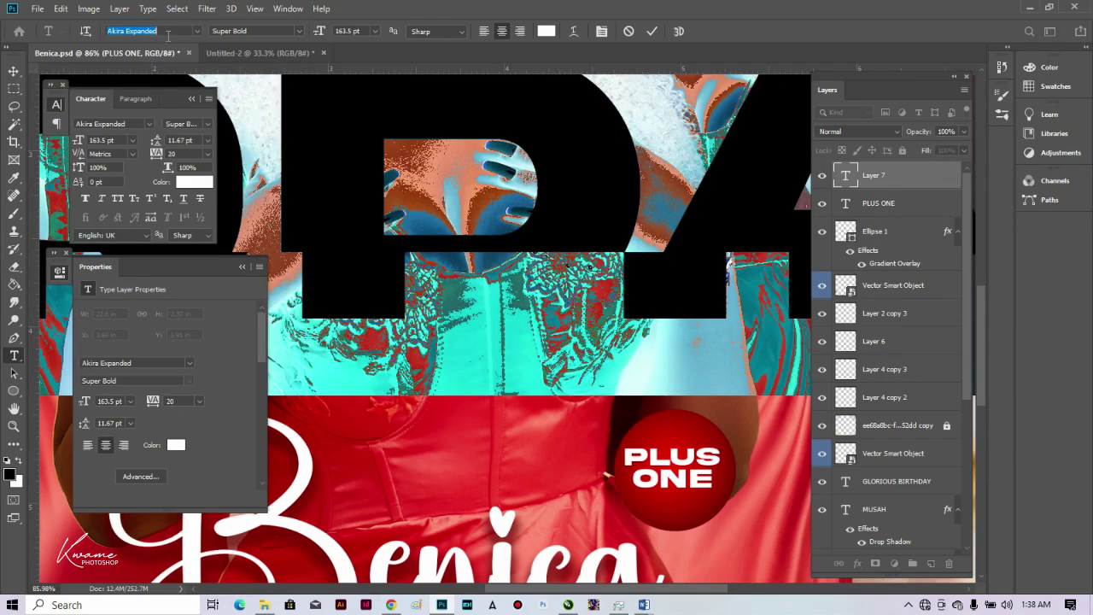
pyautogui.write('ne')
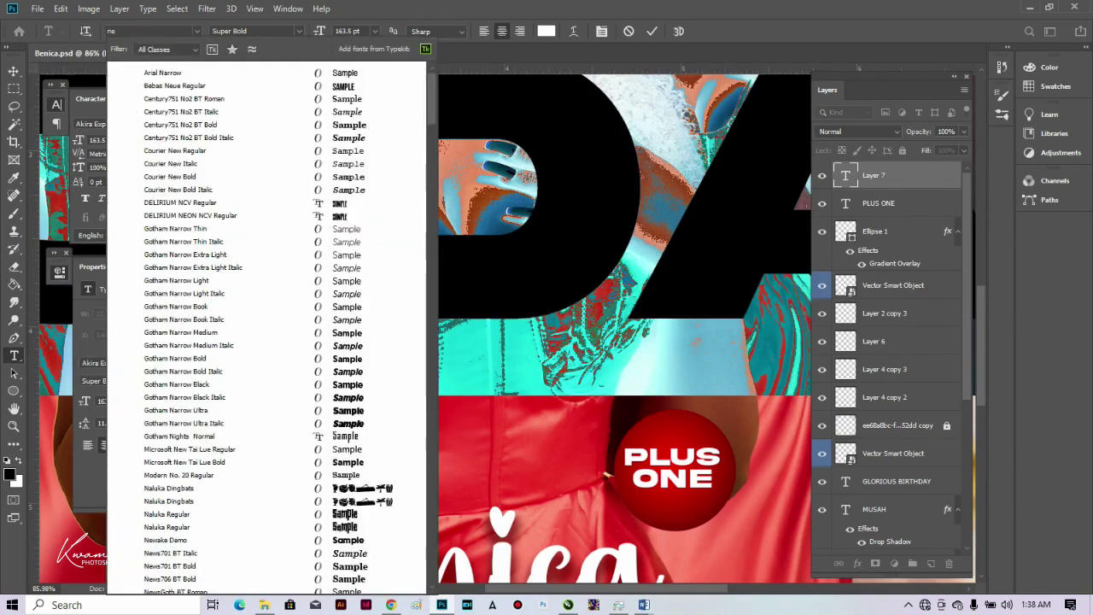
pyautogui.write('xaa')
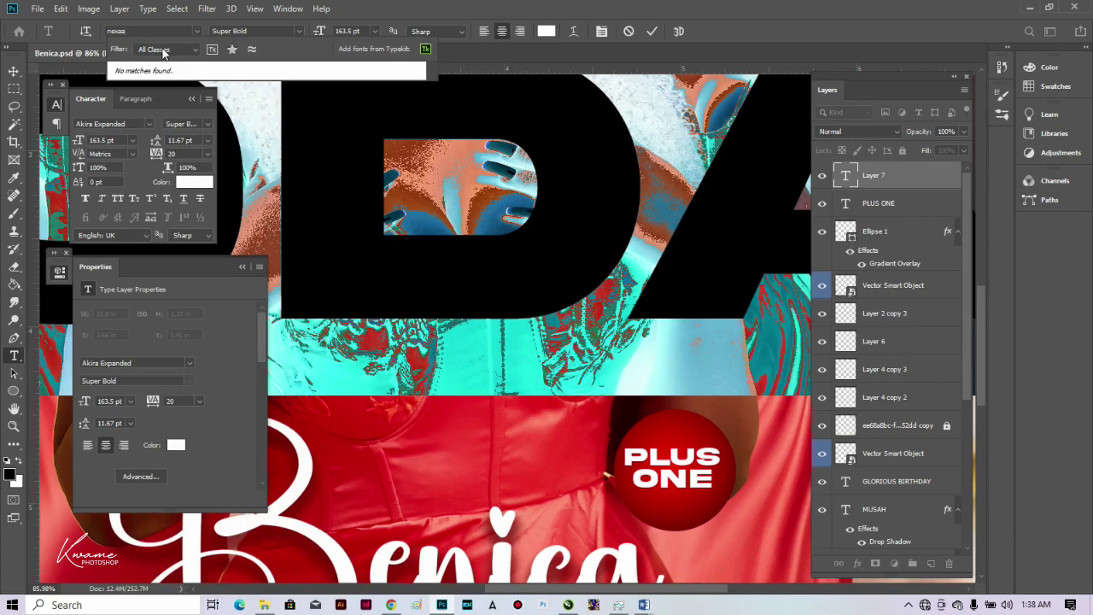
pyautogui.press('BackSpace')
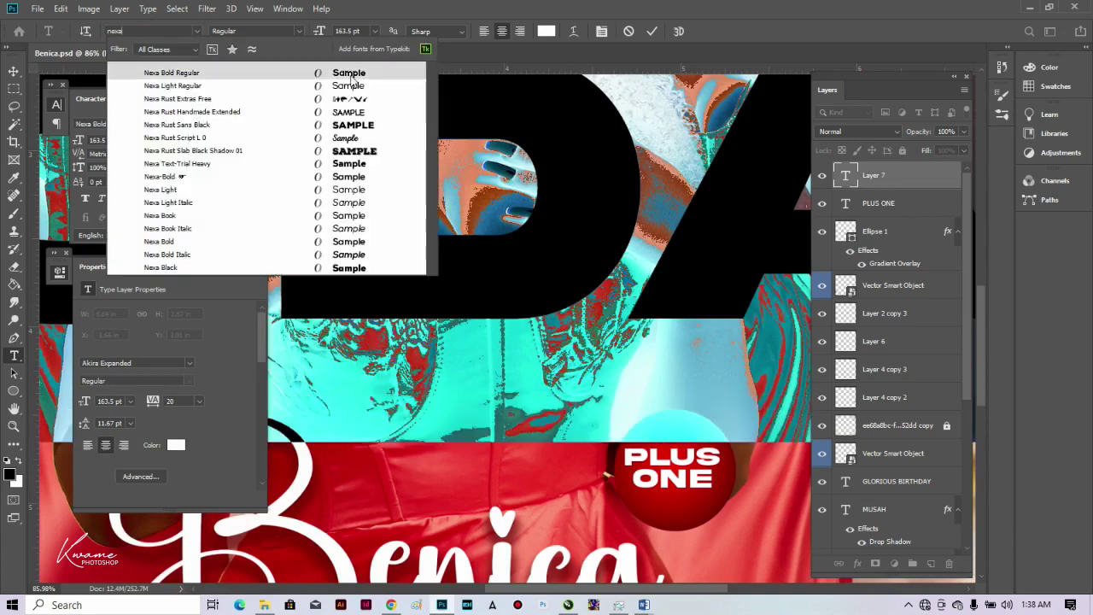
pyautogui.click(350, 75)
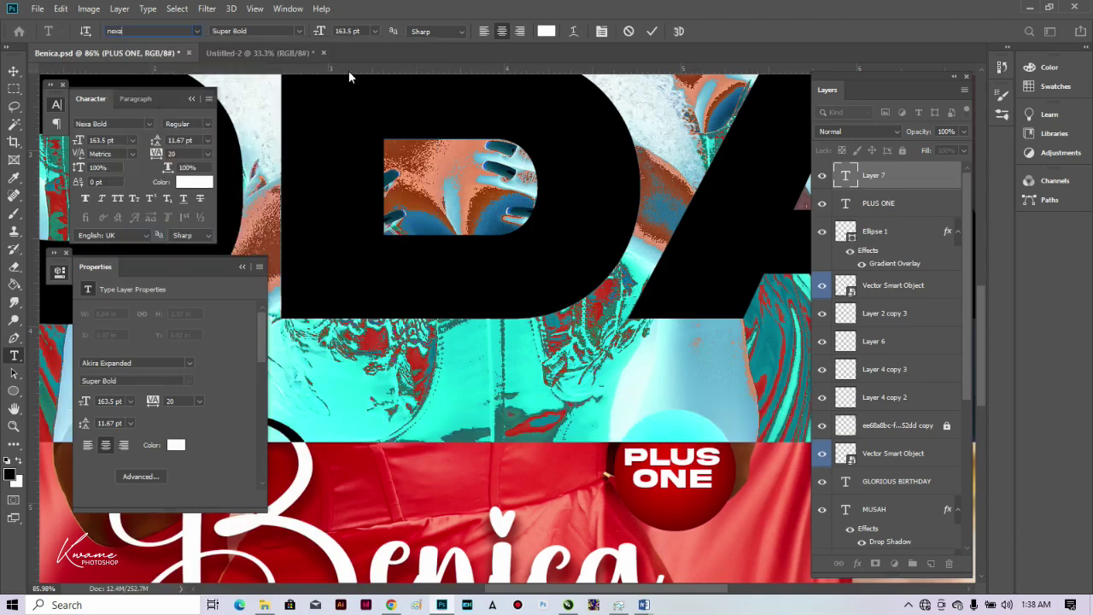
# - Shrink the Today text to 14.5 pt, adjust its tracking and switch on All Caps
pyautogui.click(100, 140)
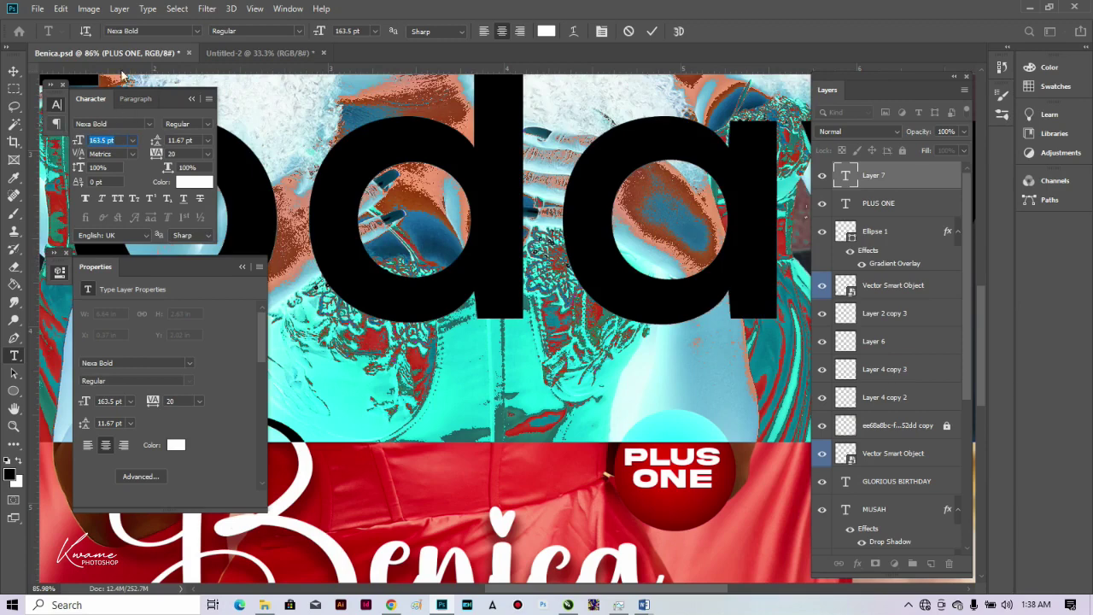
pyautogui.moveTo(77, 141); pyautogui.dragTo(2, 158)
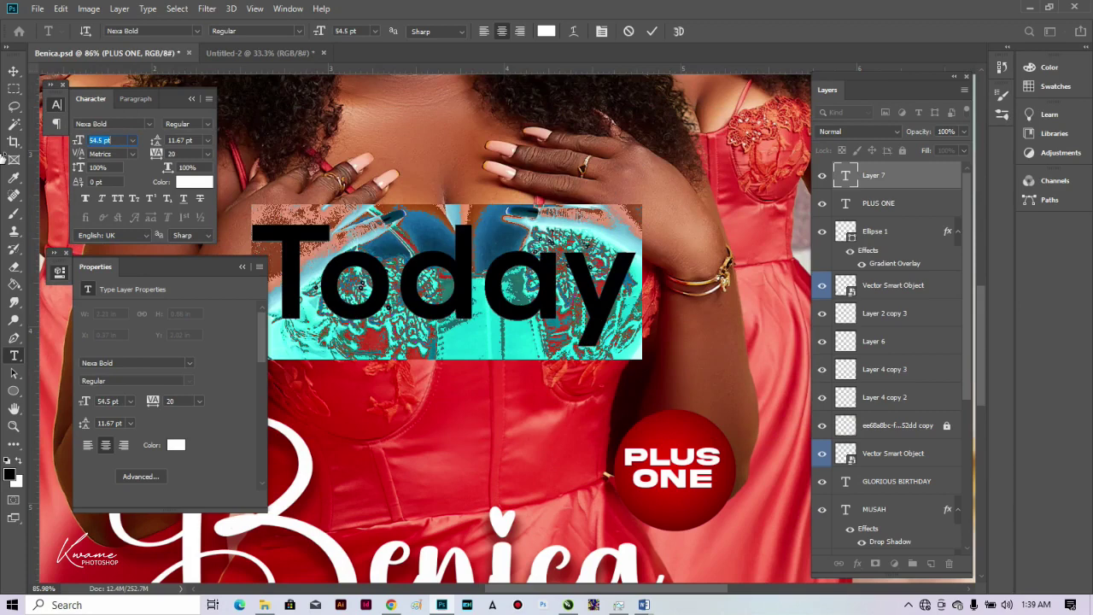
pyautogui.click(179, 152)
pyautogui.write('140')
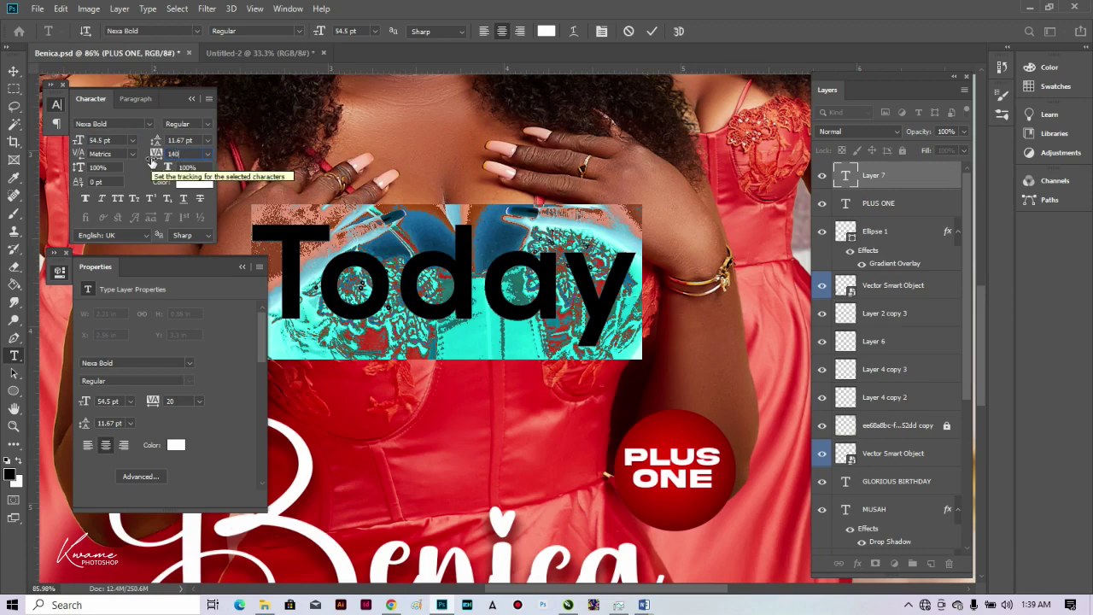
pyautogui.click(119, 199)
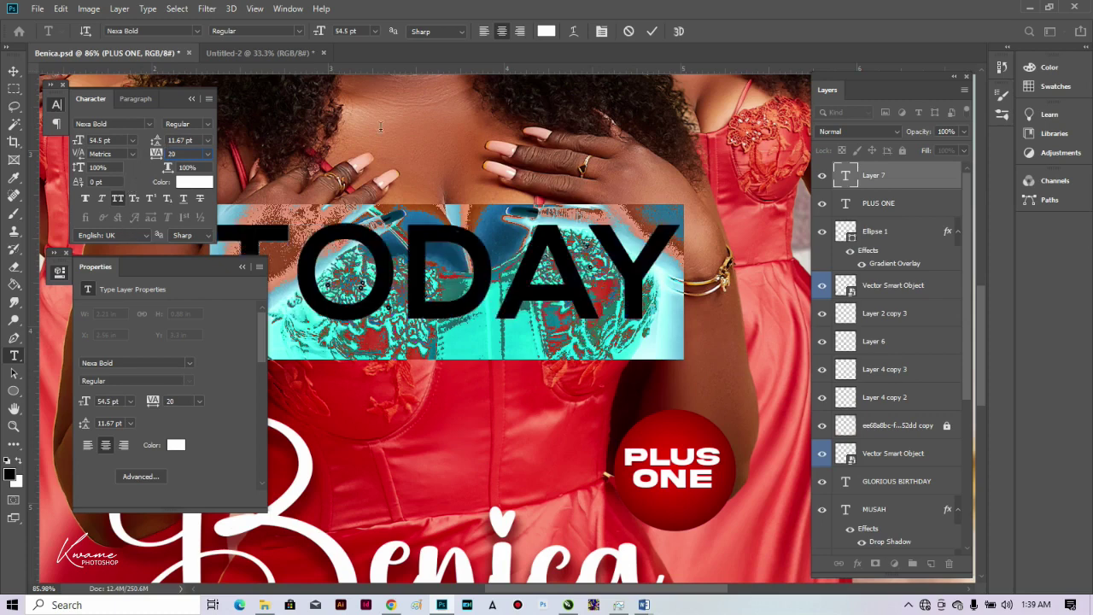
pyautogui.moveTo(321, 31); pyautogui.dragTo(292, 31)
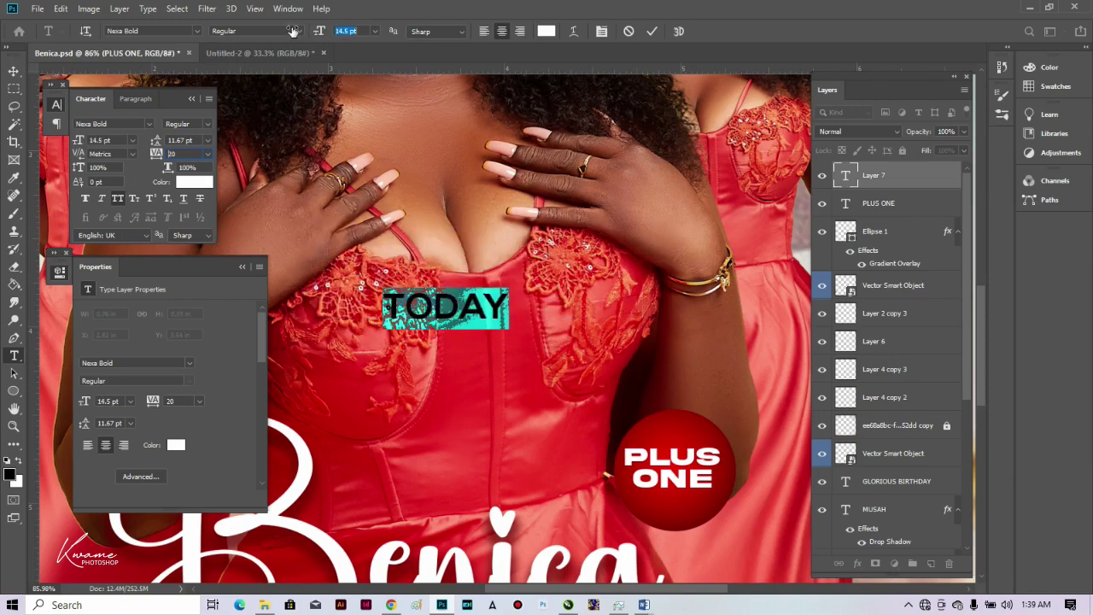
pyautogui.click(15, 74)
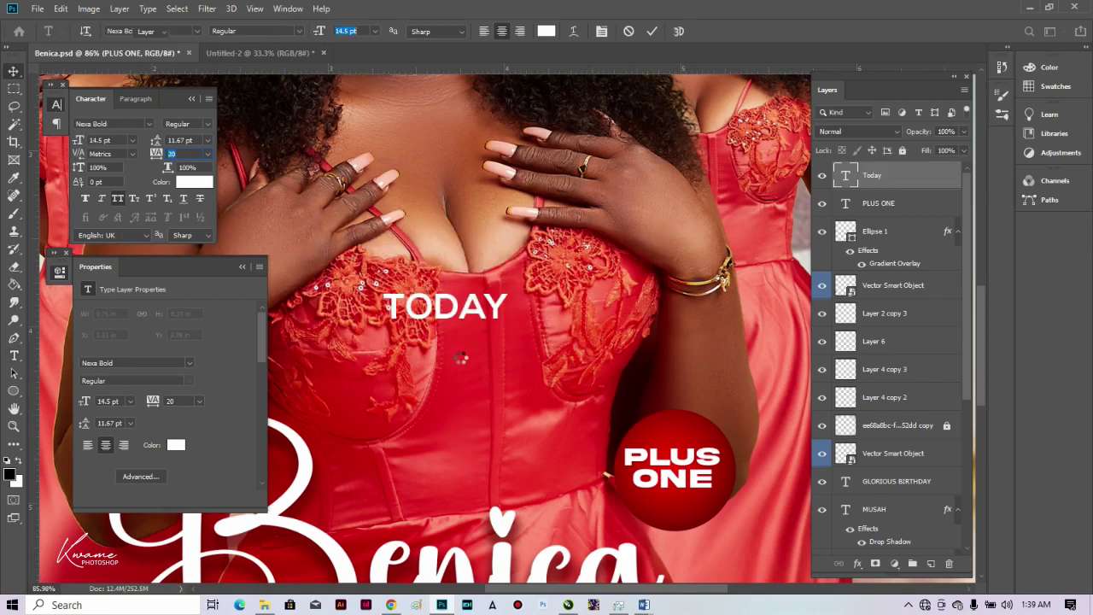
# - Place TODAY beneath PLUS ONE in the red badge, scaled down to 7.05 pt, then zoom out
pyautogui.moveTo(459, 311); pyautogui.dragTo(677, 506)
pyautogui.hotkey('ctrl', 't')
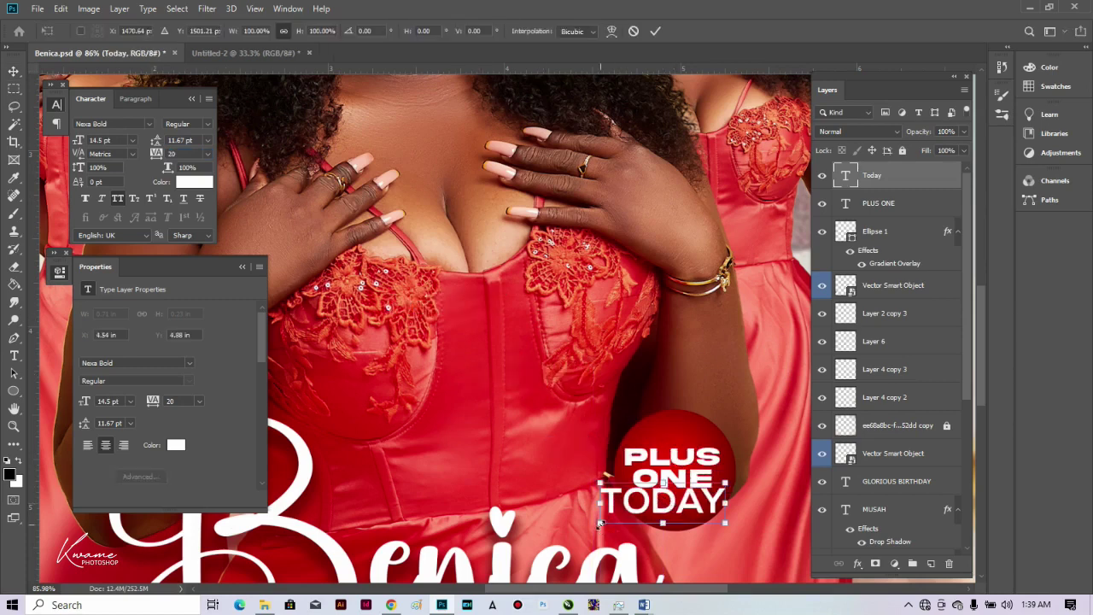
pyautogui.moveTo(602, 522); pyautogui.dragTo(697, 499)
pyautogui.press('Return')
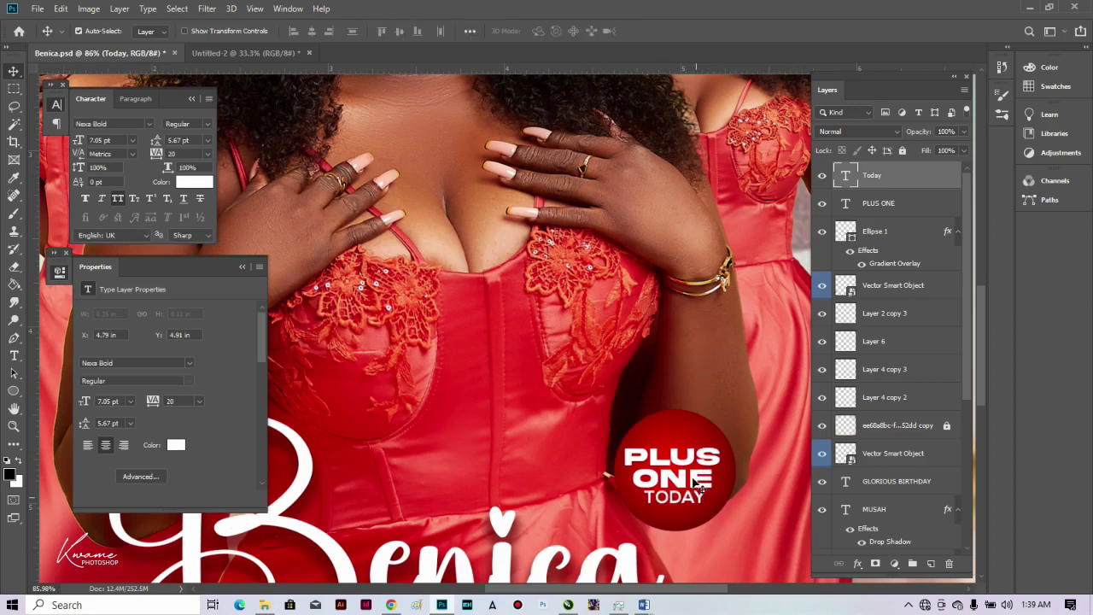
pyautogui.scroll(-3, 696, 480)
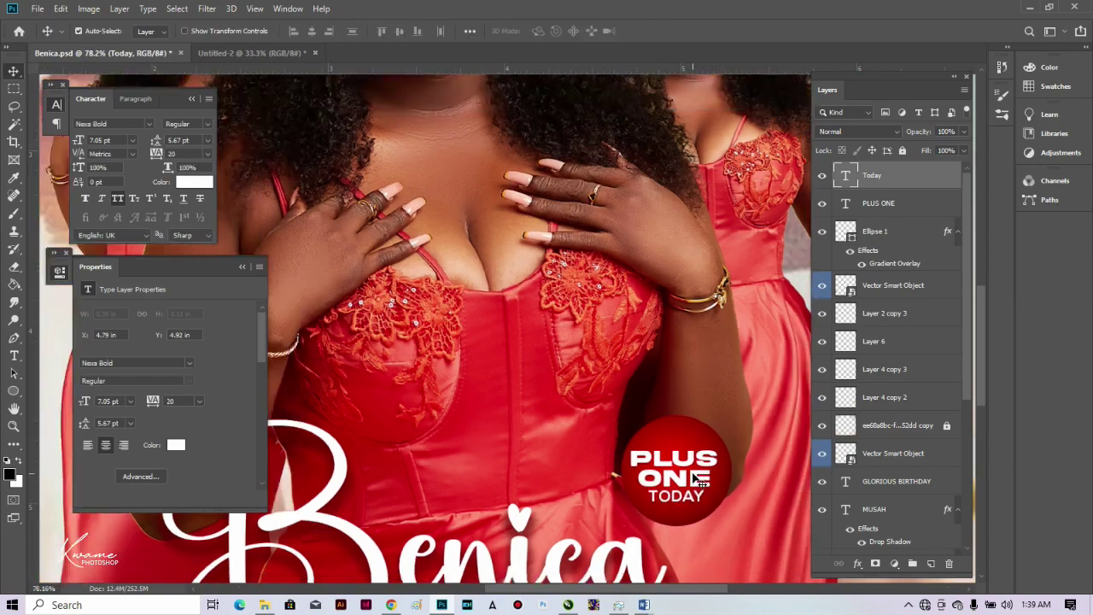
pyautogui.scroll(-1, 694, 474)
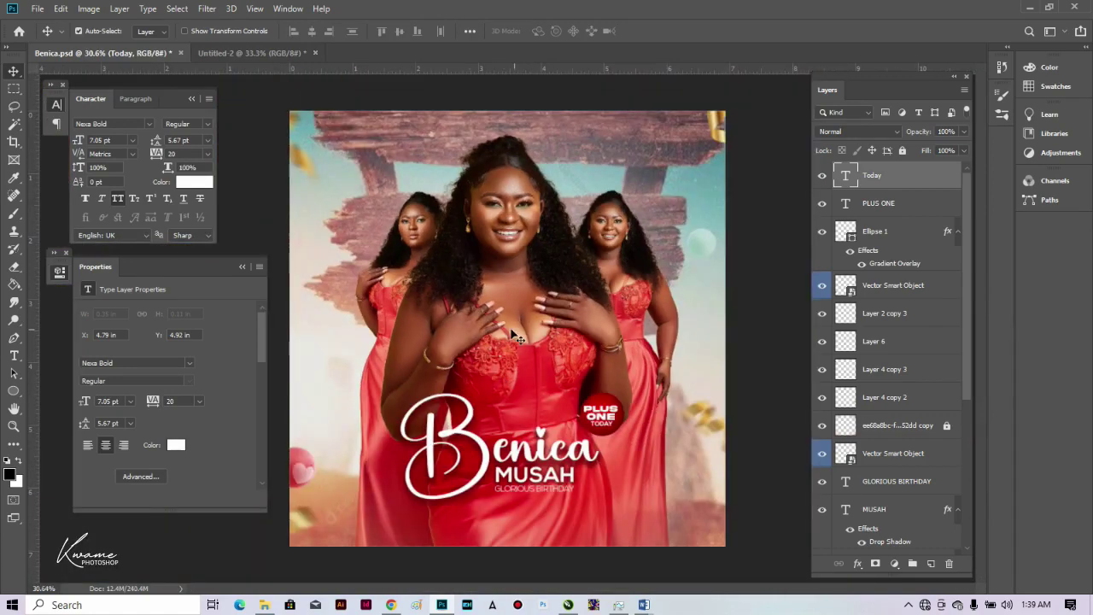
# - Duplicate the texture copy layer and move texture copy 2 higher in the layer stack
pyautogui.scroll(-5, 899, 418)
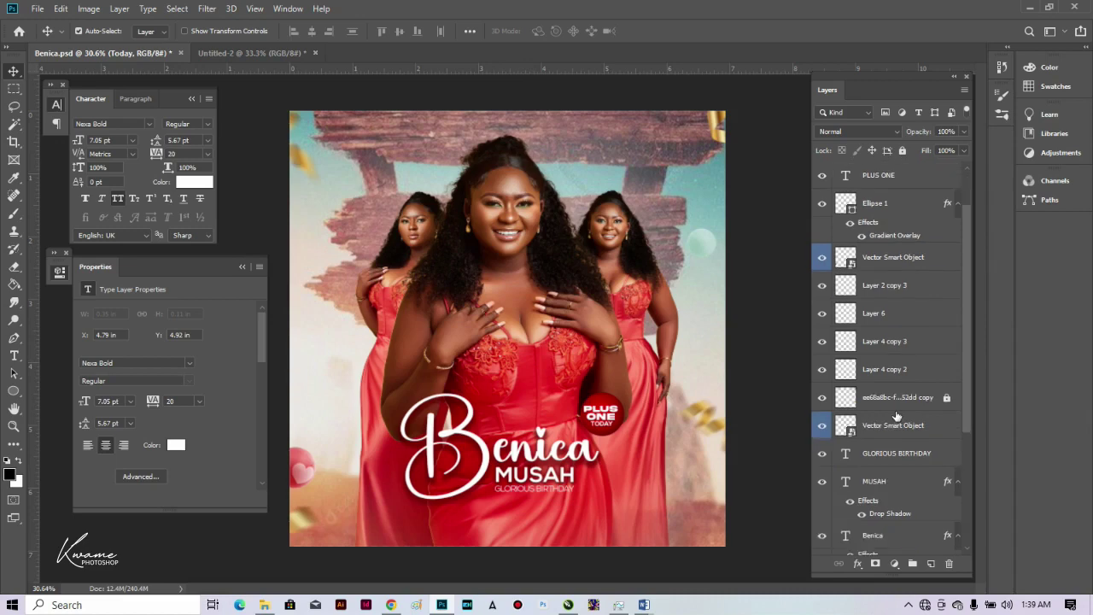
pyautogui.scroll(-4, 897, 416)
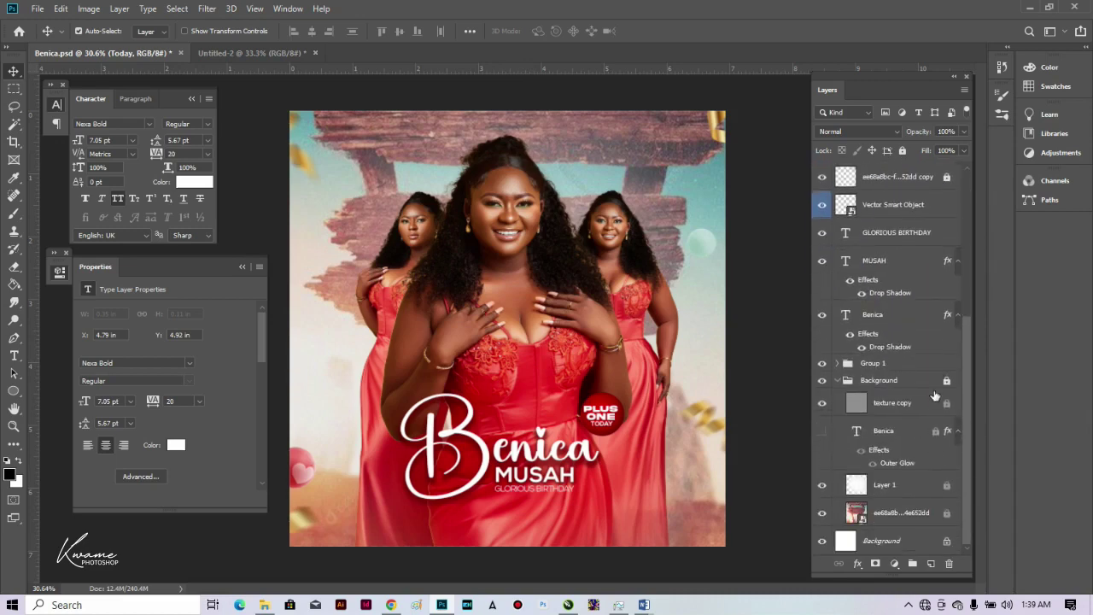
pyautogui.click(940, 404)
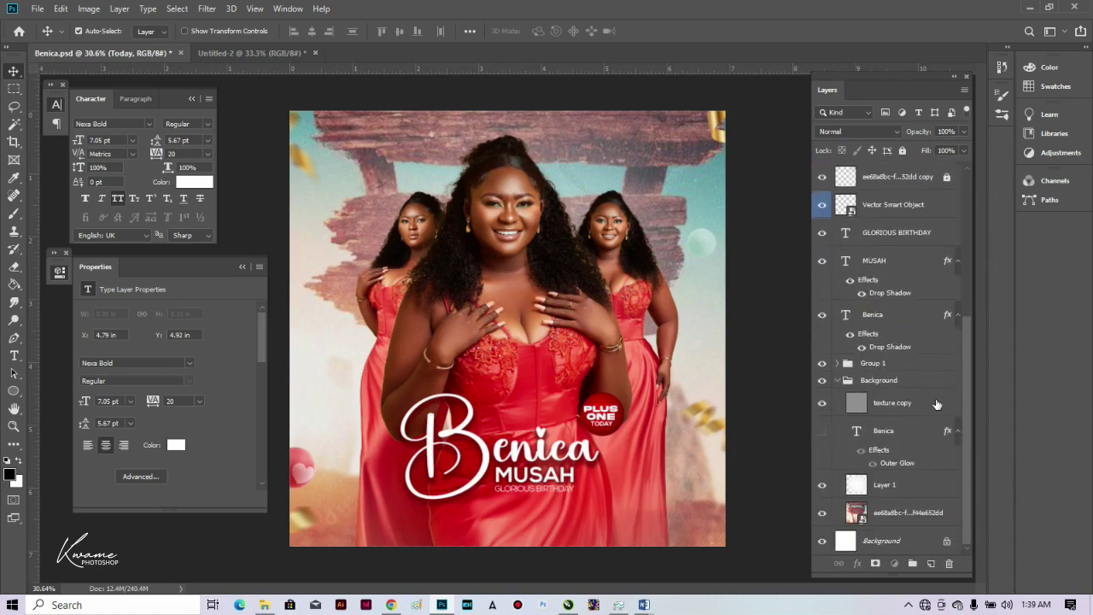
pyautogui.hotkey('ctrl', 'j')
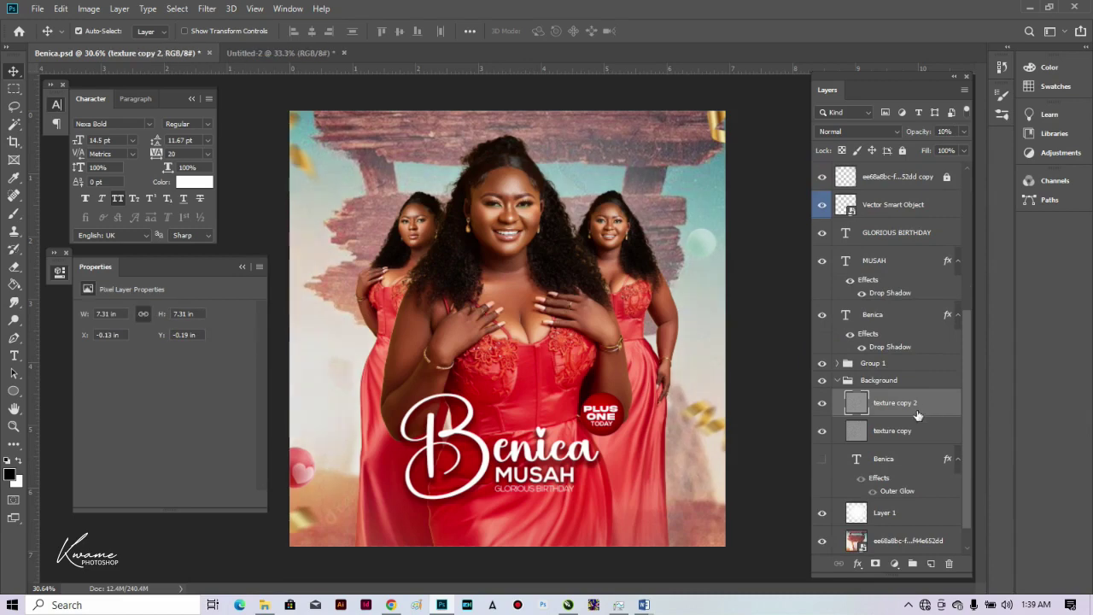
pyautogui.moveTo(926, 404); pyautogui.dragTo(841, 491)
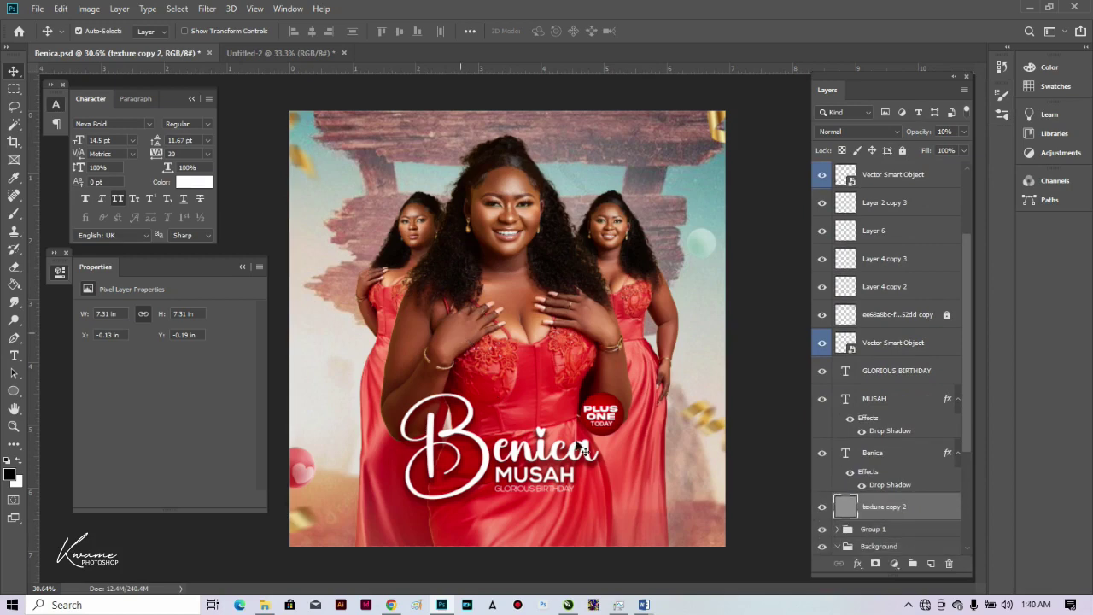
# - Lock the Background group and all its layers with Lock All
pyautogui.scroll(-5, 938, 485)
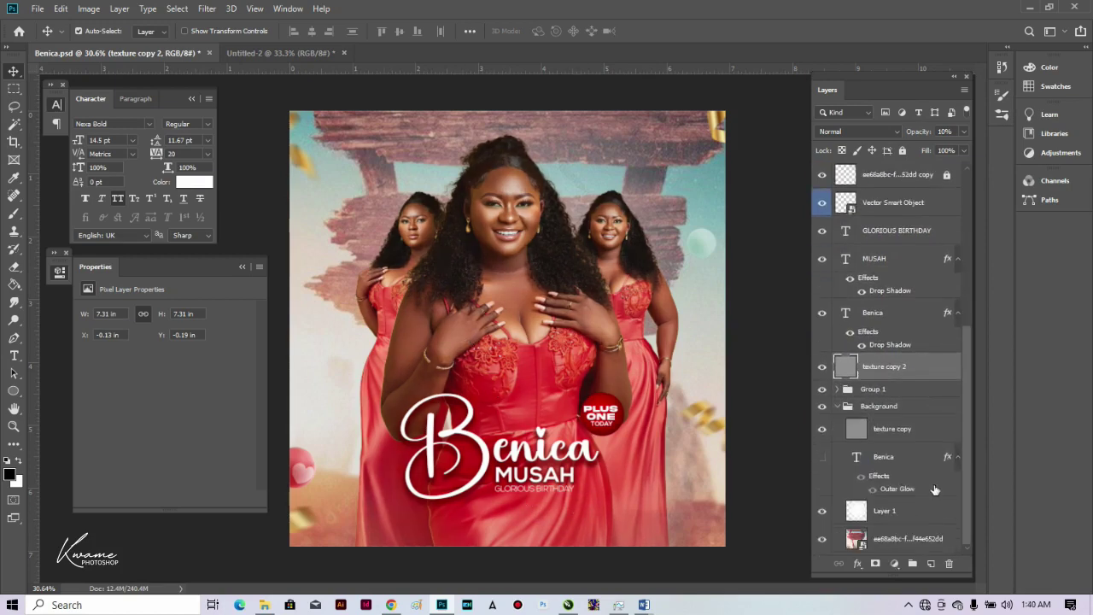
pyautogui.click(842, 405)
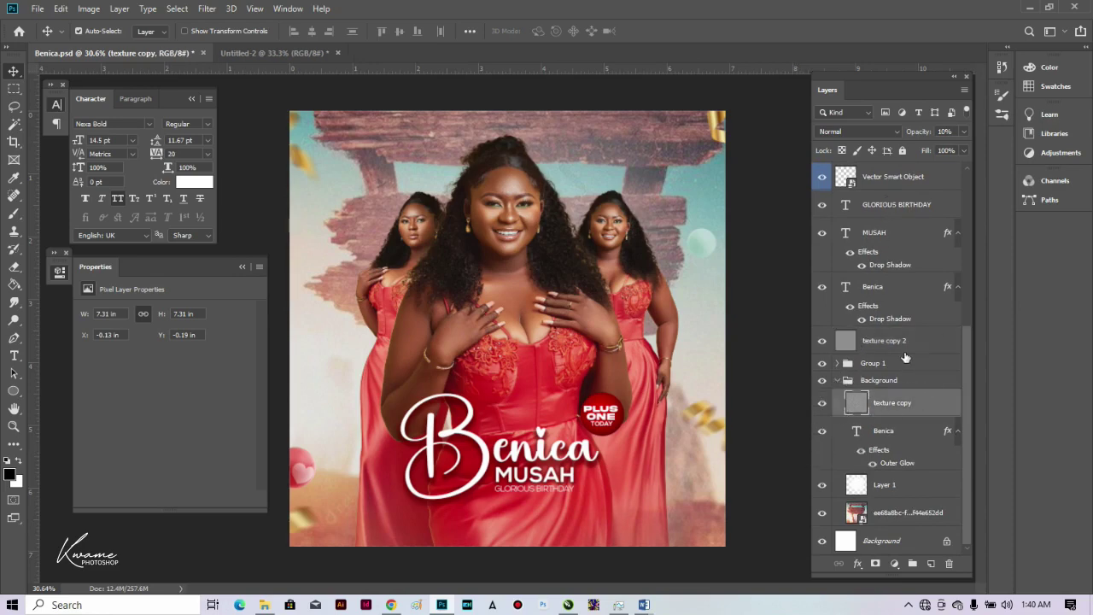
pyautogui.click(906, 384)
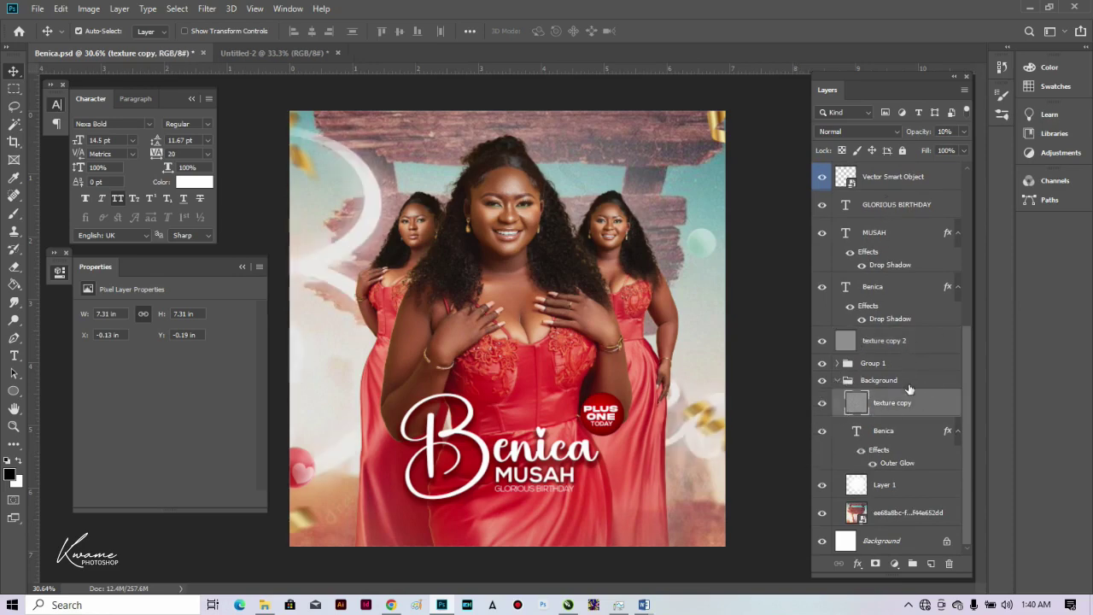
pyautogui.click(903, 153)
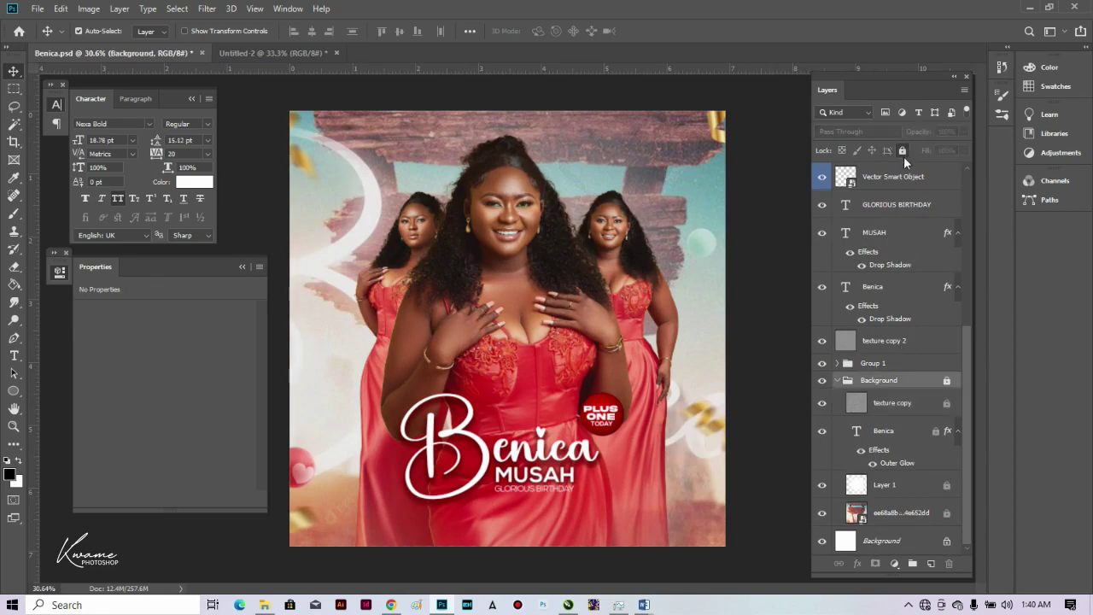
# - Select texture copy 2 and set its opacity to 44%
pyautogui.click(920, 340)
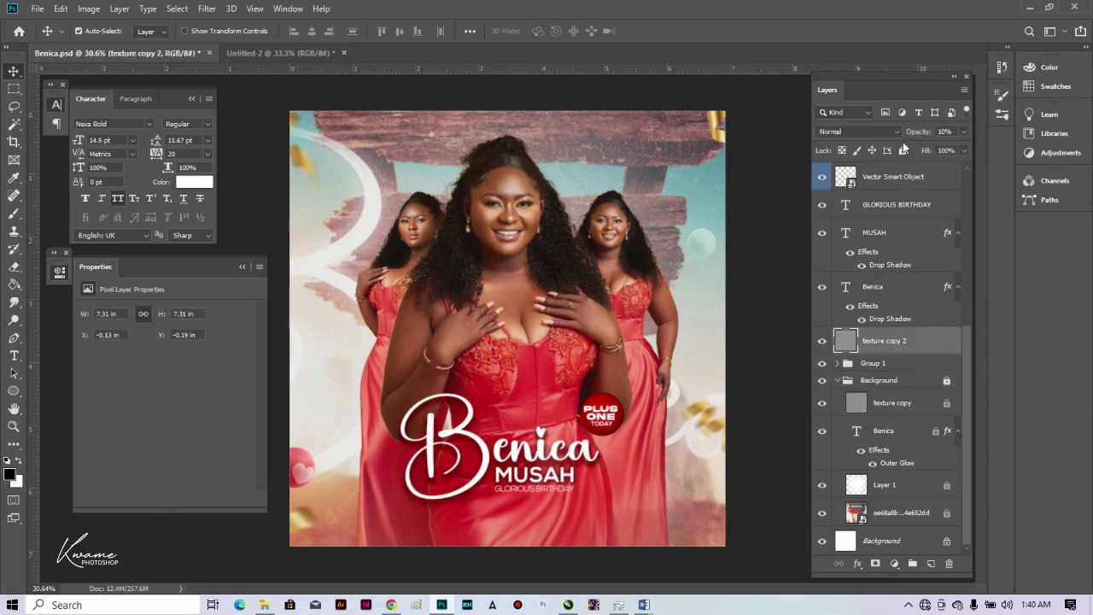
pyautogui.click(854, 130)
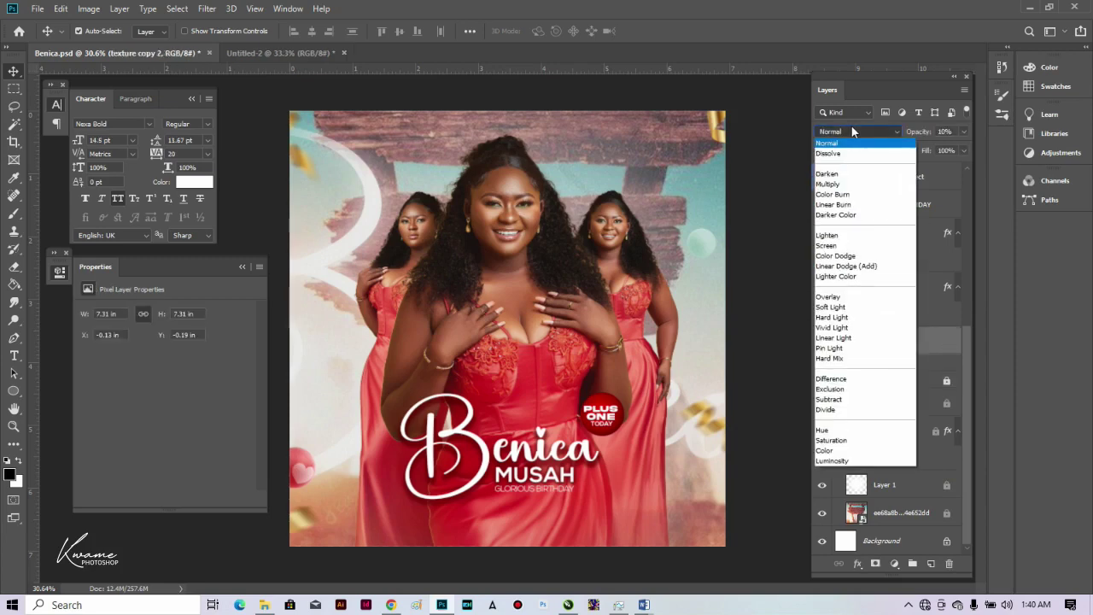
pyautogui.click(957, 129)
pyautogui.click(944, 131)
pyautogui.write('4')
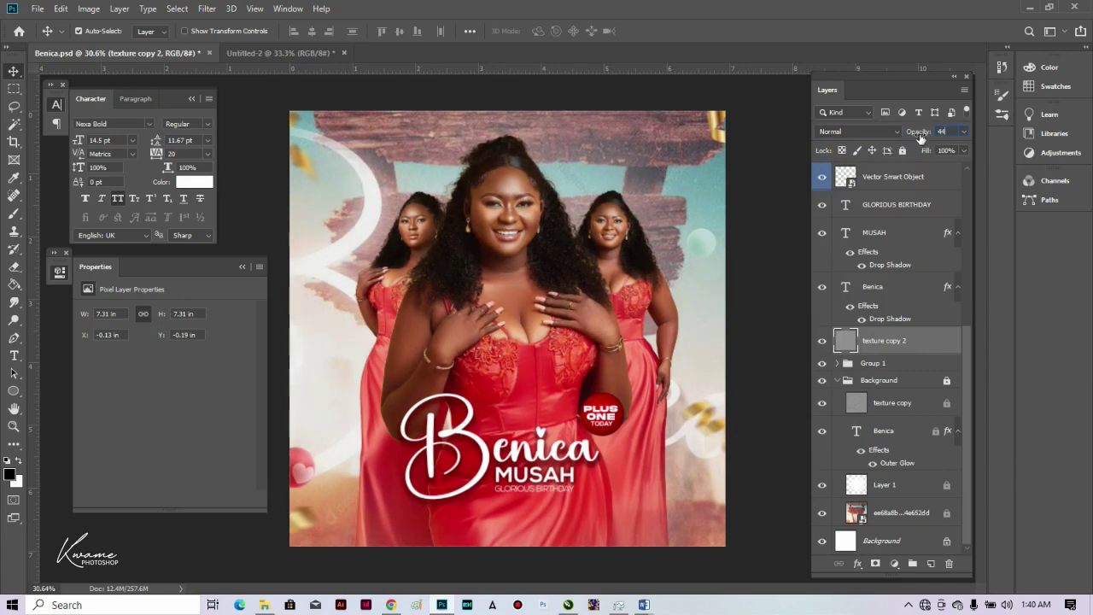
pyautogui.write('4')
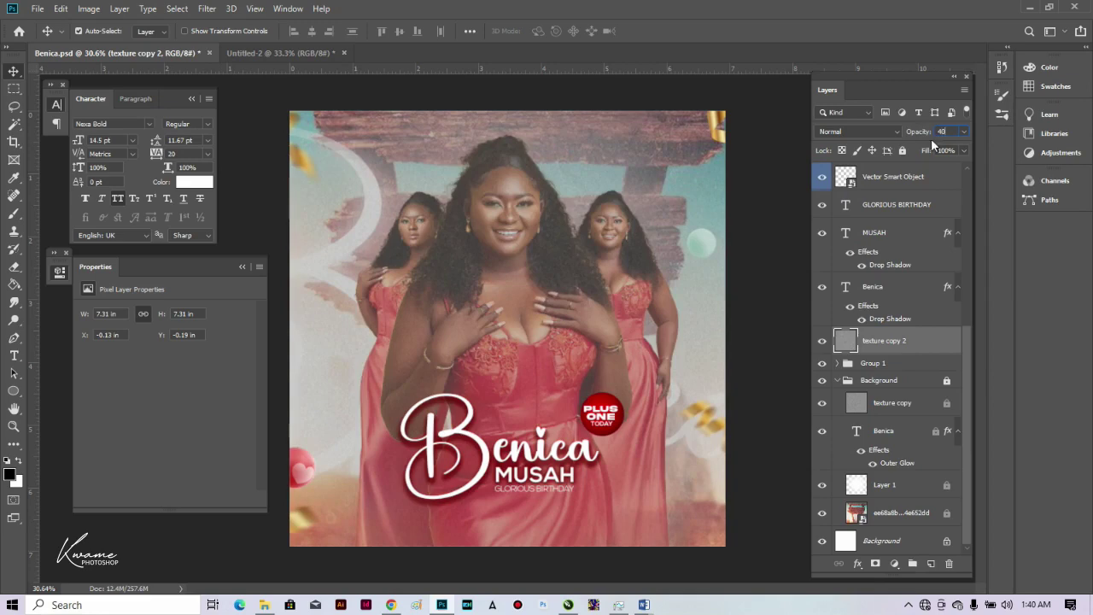
# - Switch texture copy 2 to Overlay blending and raise its opacity to 66%
pyautogui.click(865, 129)
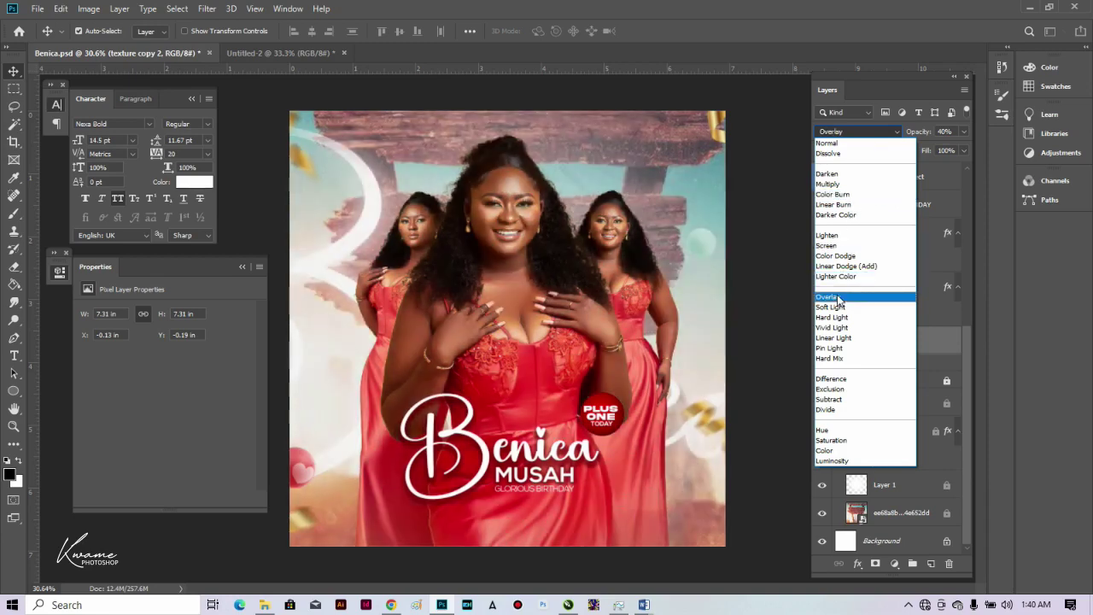
pyautogui.click(838, 298)
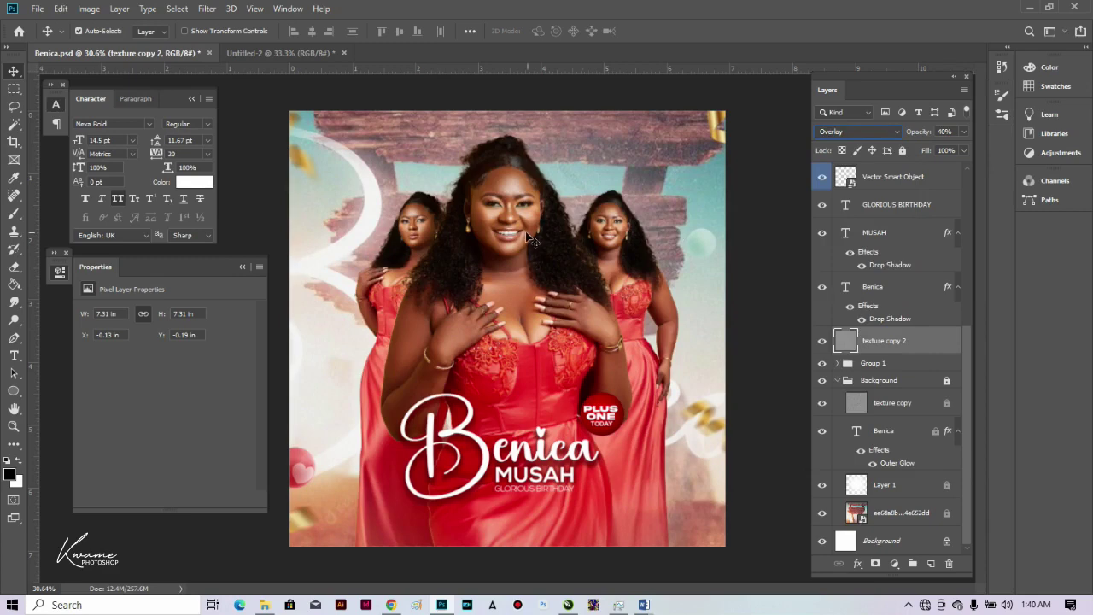
pyautogui.scroll(4, 487, 216)
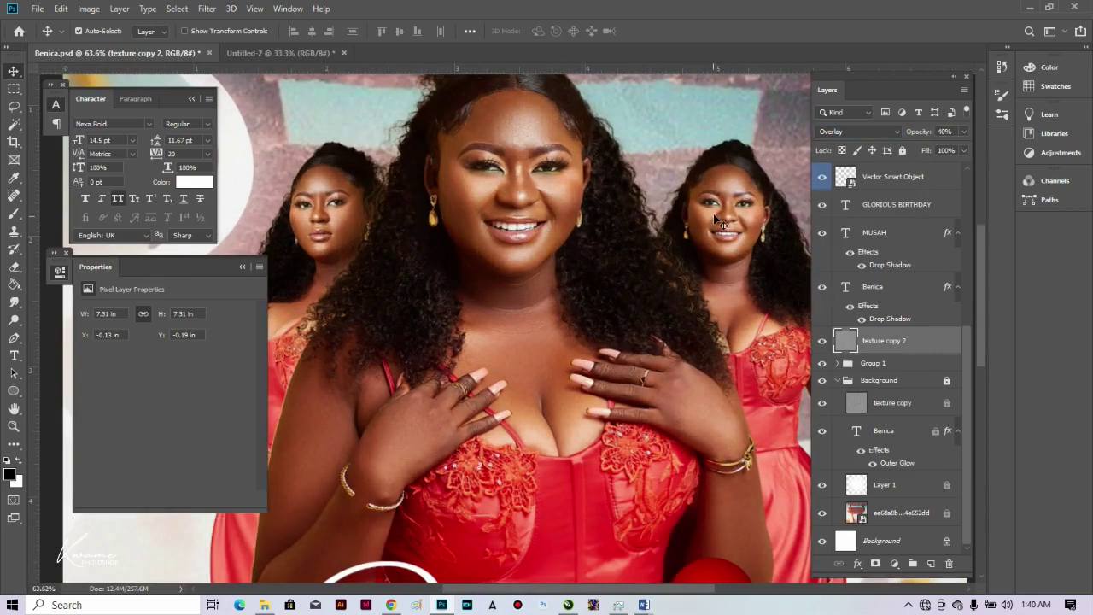
pyautogui.scroll(-2, 317, 416)
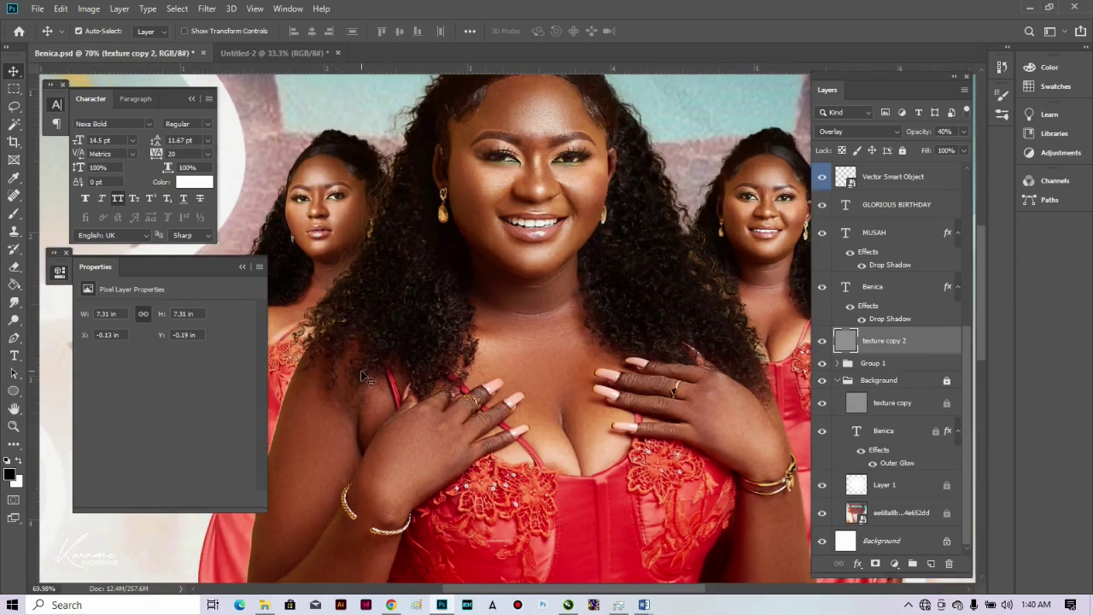
pyautogui.scroll(-3, 456, 343)
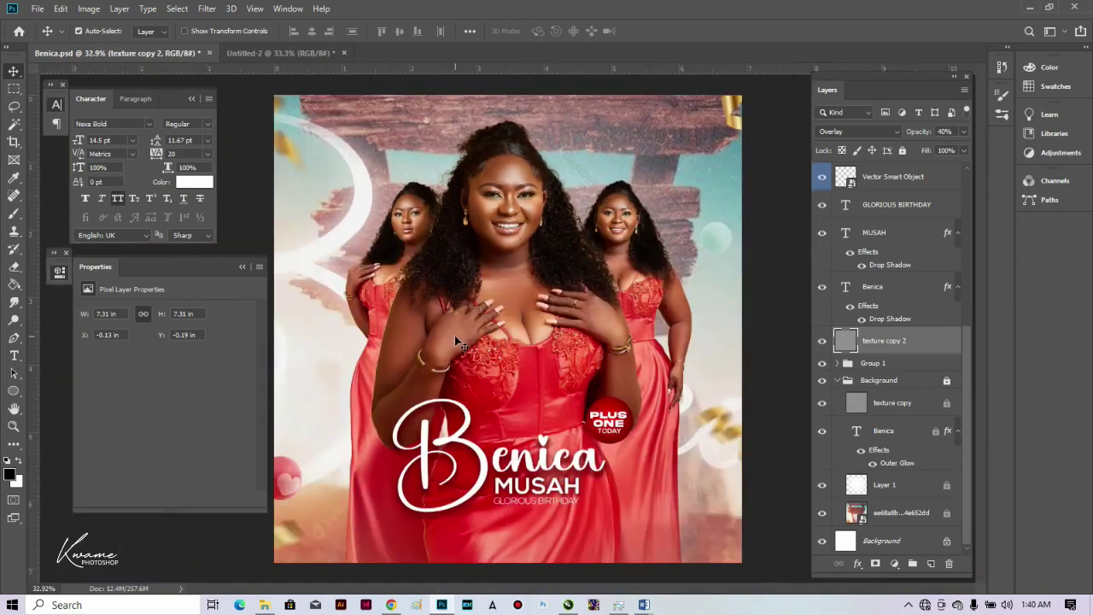
pyautogui.scroll(1, 455, 335)
pyautogui.moveTo(922, 134); pyautogui.dragTo(954, 135)
pyautogui.scroll(-3, 522, 335)
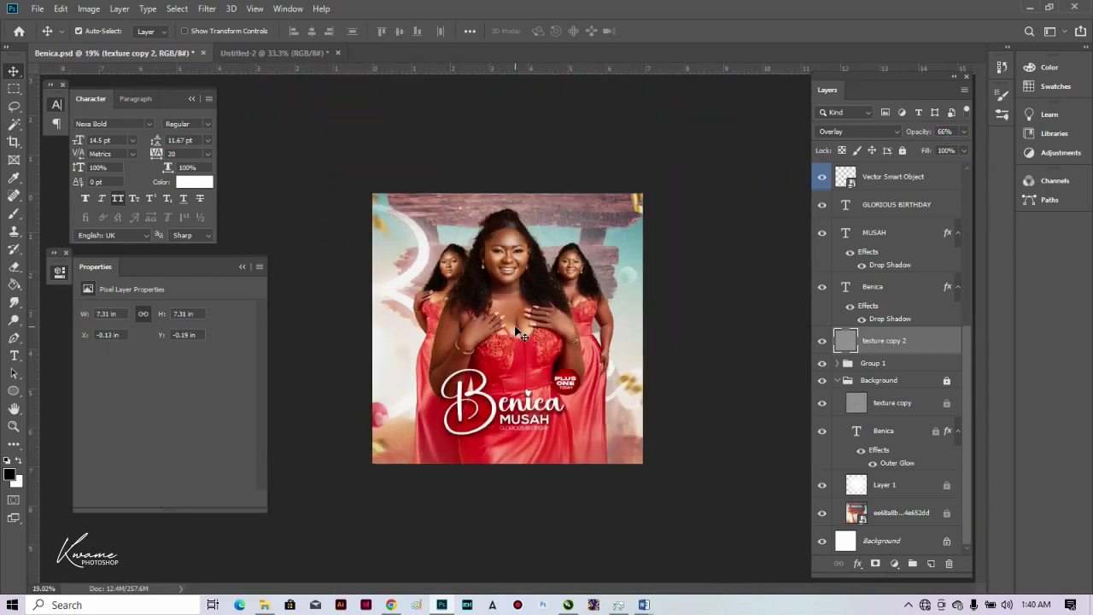
pyautogui.scroll(3, 522, 336)
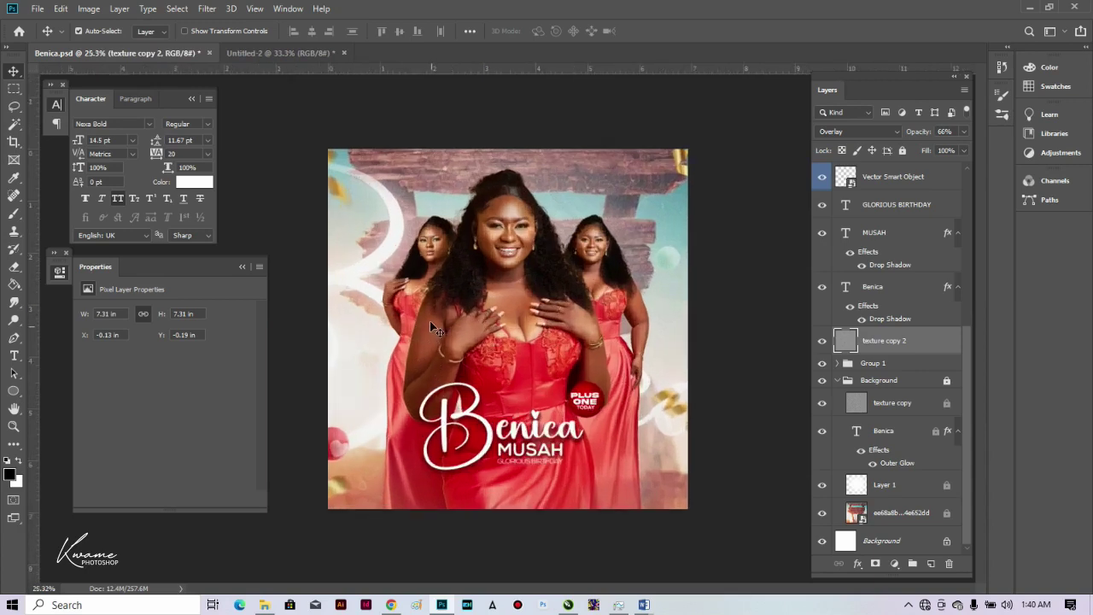
# - Re-lock the Background group, expand Group 1 and select the ab5 subject layer
pyautogui.click(947, 380)
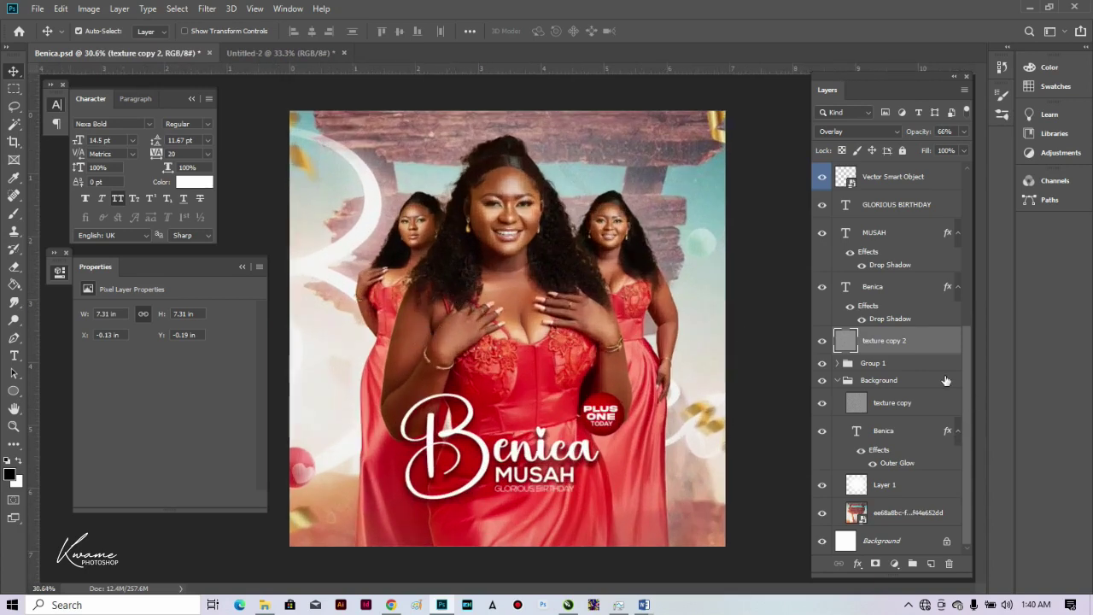
pyautogui.click(905, 150)
pyautogui.click(884, 342)
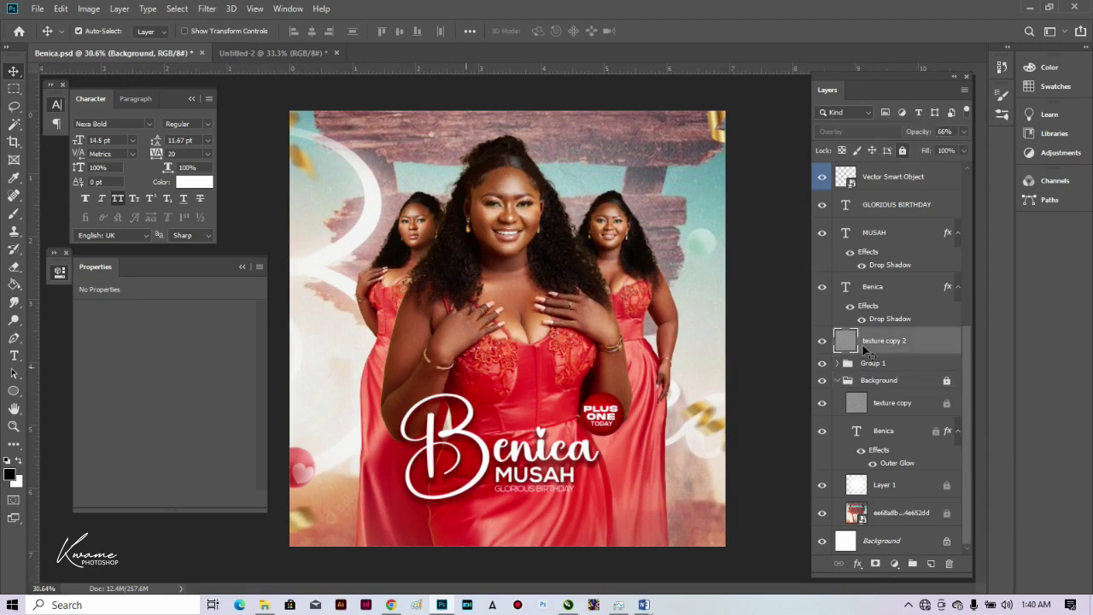
pyautogui.click(889, 366)
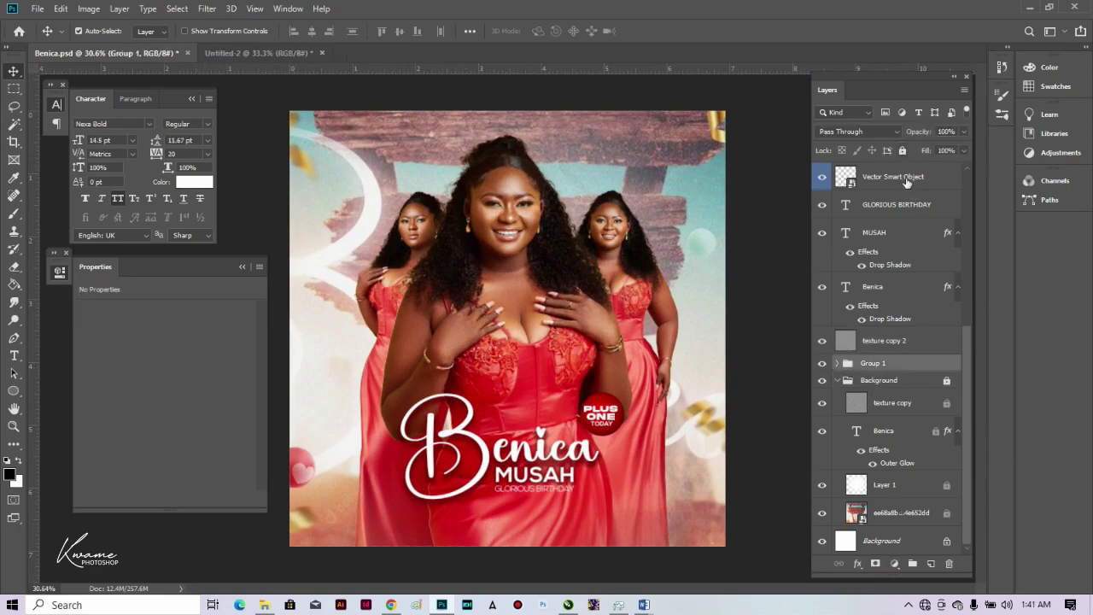
pyautogui.hotkey('shift', 'alt', 'o')
pyautogui.click(845, 341)
pyautogui.click(838, 363)
pyautogui.hotkey('shift', 'alt', 'n')
pyautogui.click(940, 444)
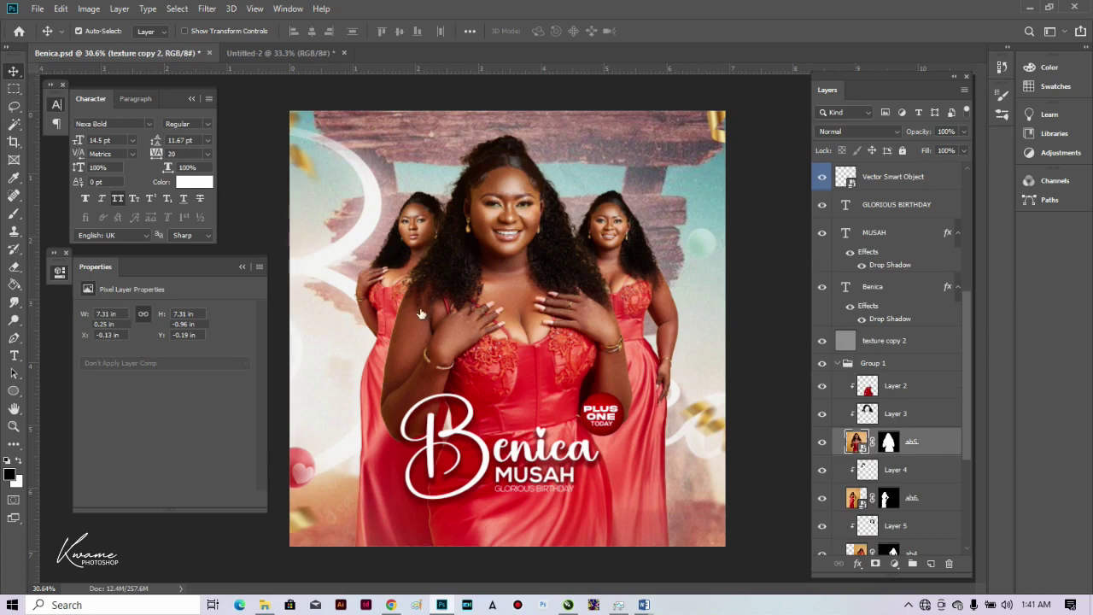
# - Give ab5 a black drop shadow: 66% opacity, 0 px distance, 6% spread, 7 px size
pyautogui.press('h')
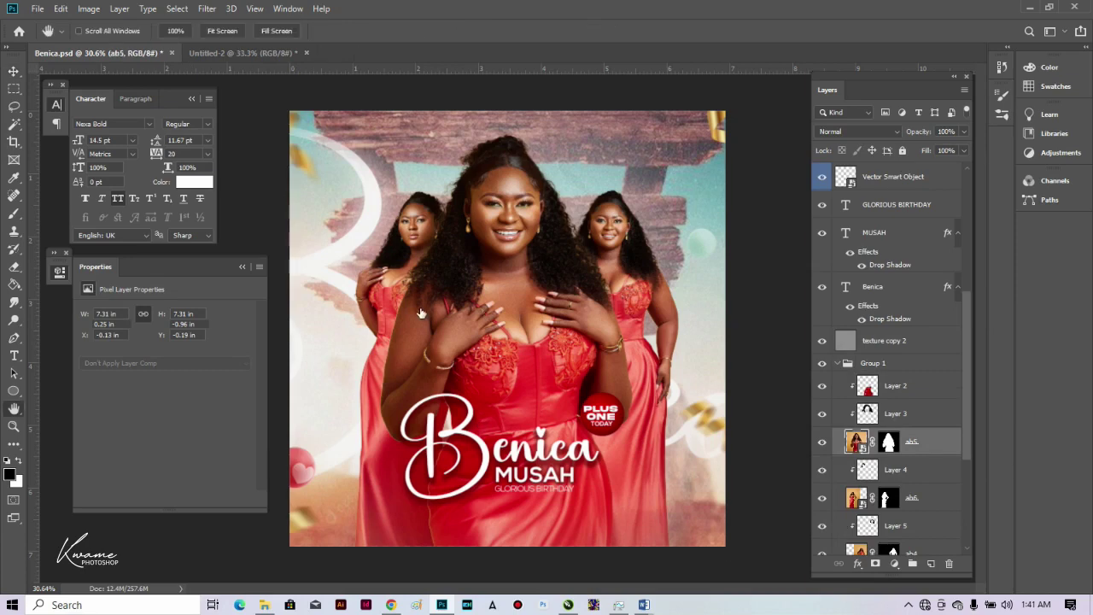
pyautogui.doubleClick(935, 441)
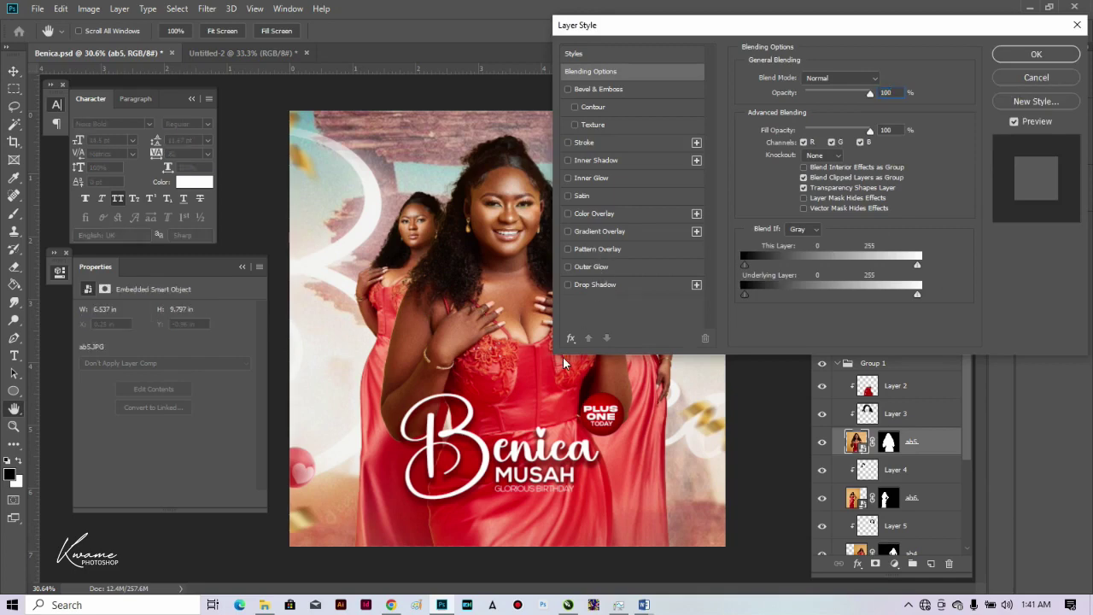
pyautogui.click(600, 285)
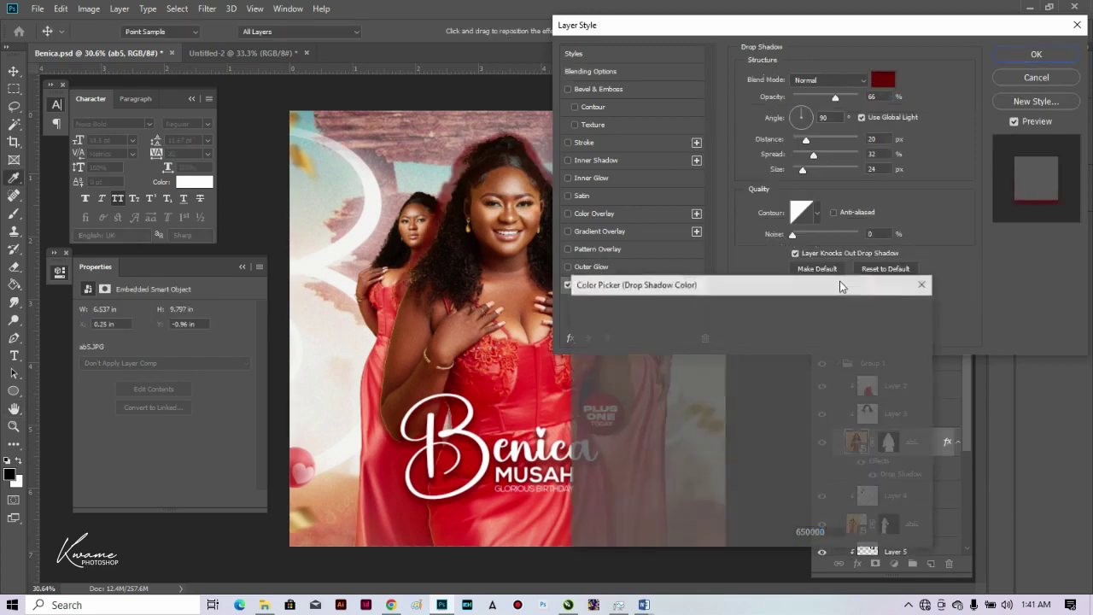
pyautogui.moveTo(694, 433); pyautogui.dragTo(782, 529)
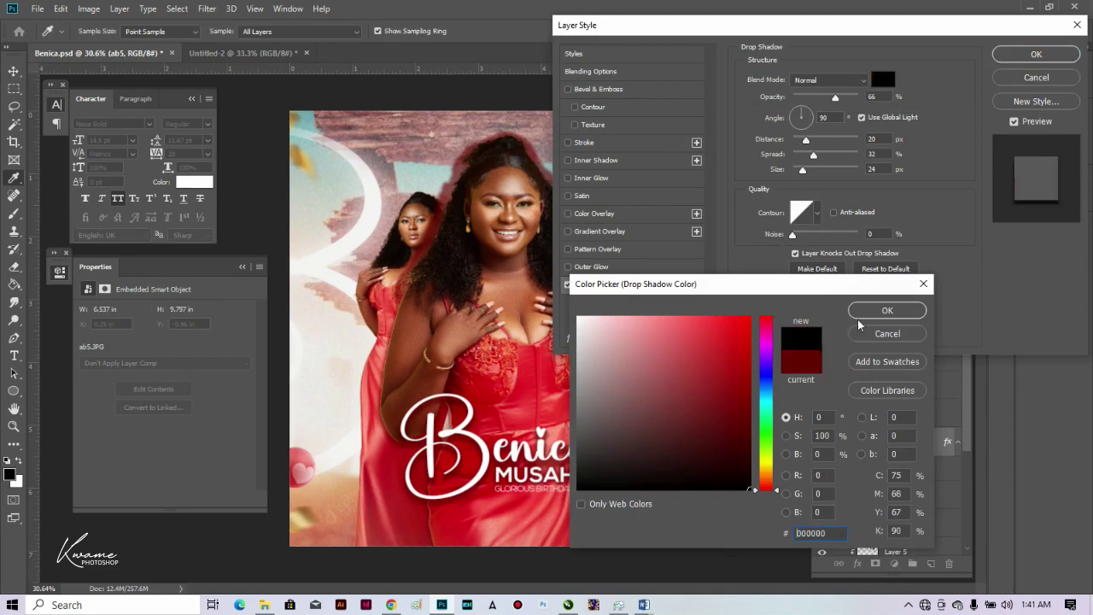
pyautogui.click(888, 311)
pyautogui.moveTo(805, 139); pyautogui.dragTo(799, 172)
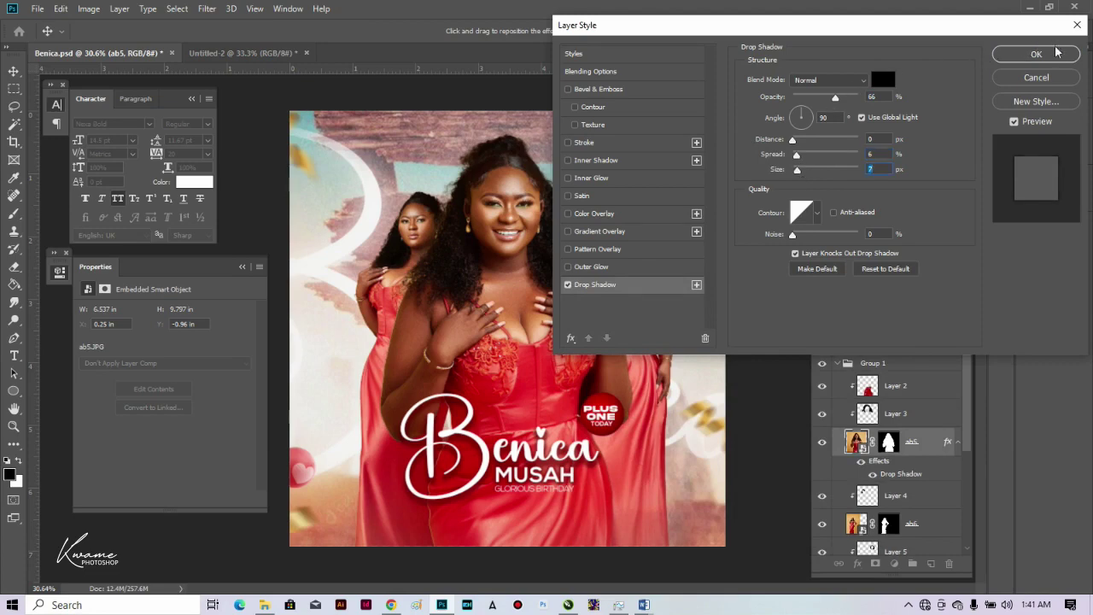
pyautogui.press('Return')
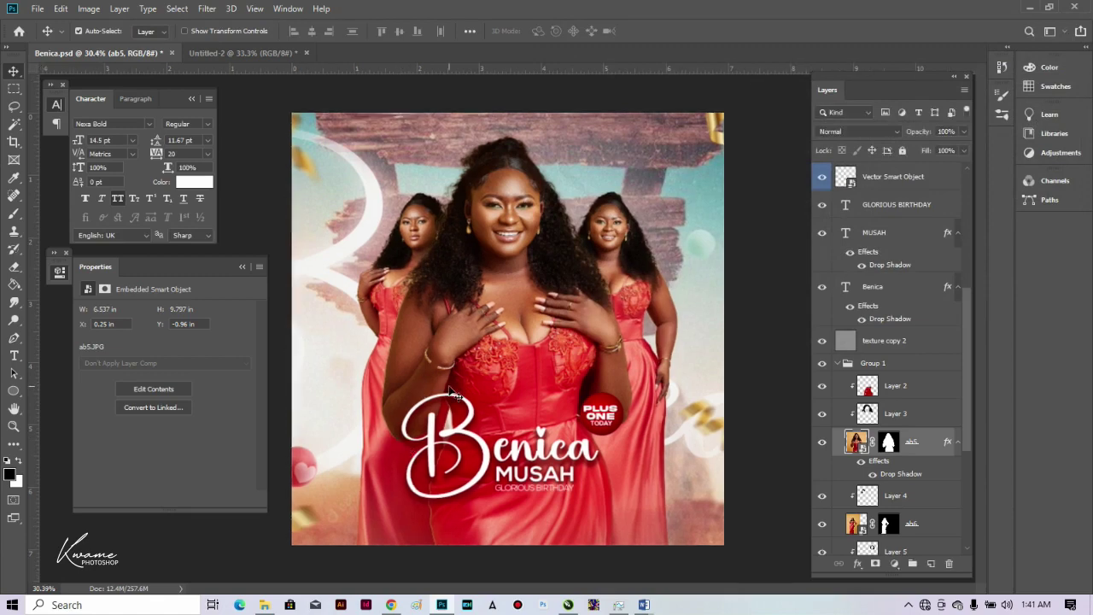
# - Zoom out slightly and select the Benica title layer by clicking its text on the canvas
pyautogui.scroll(-1, 486, 357)
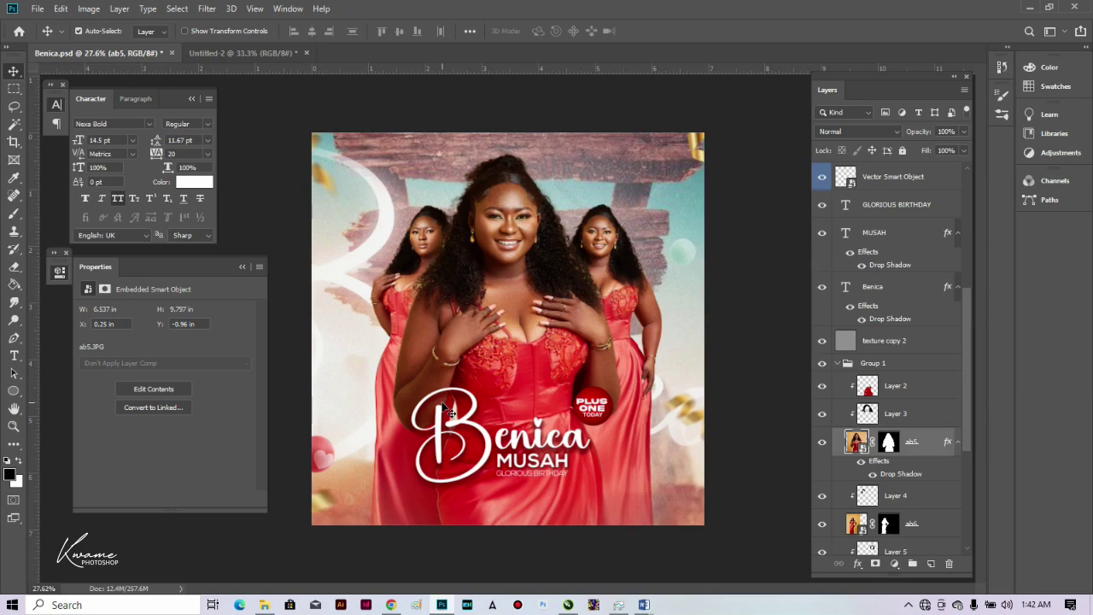
pyautogui.click(444, 408)
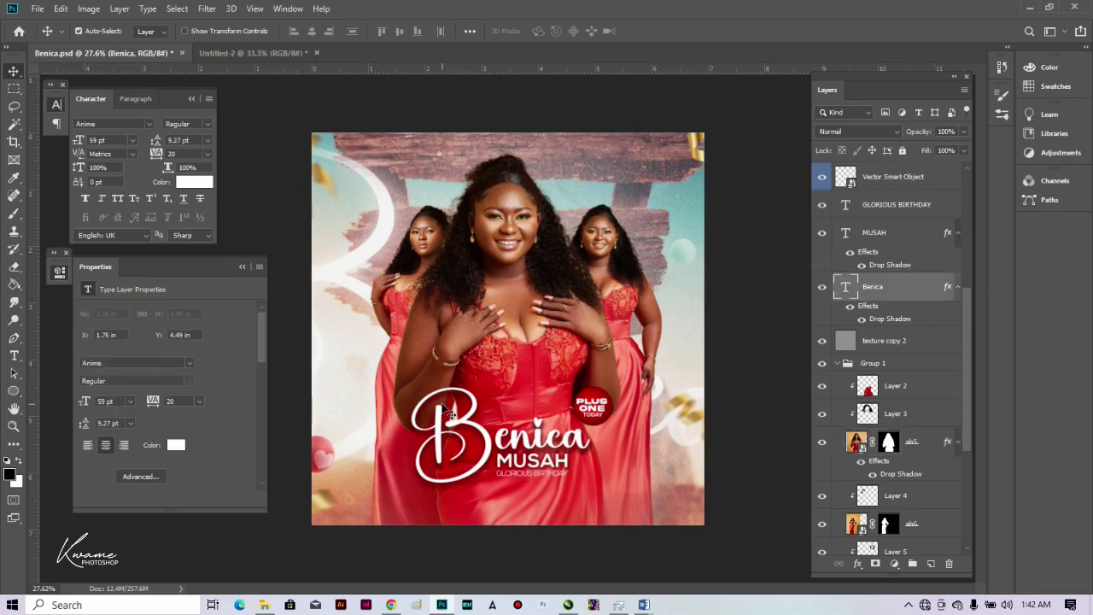